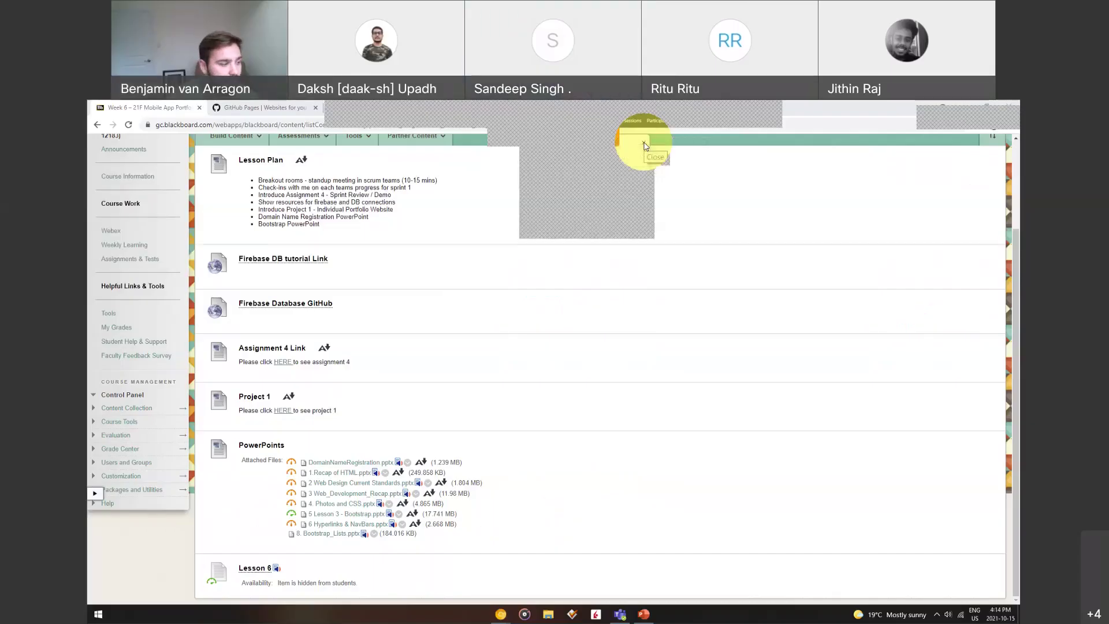
# Close the Blackboard dropdown panel and switch to the GitHub Pages browser tab
pyautogui.click(645, 144)
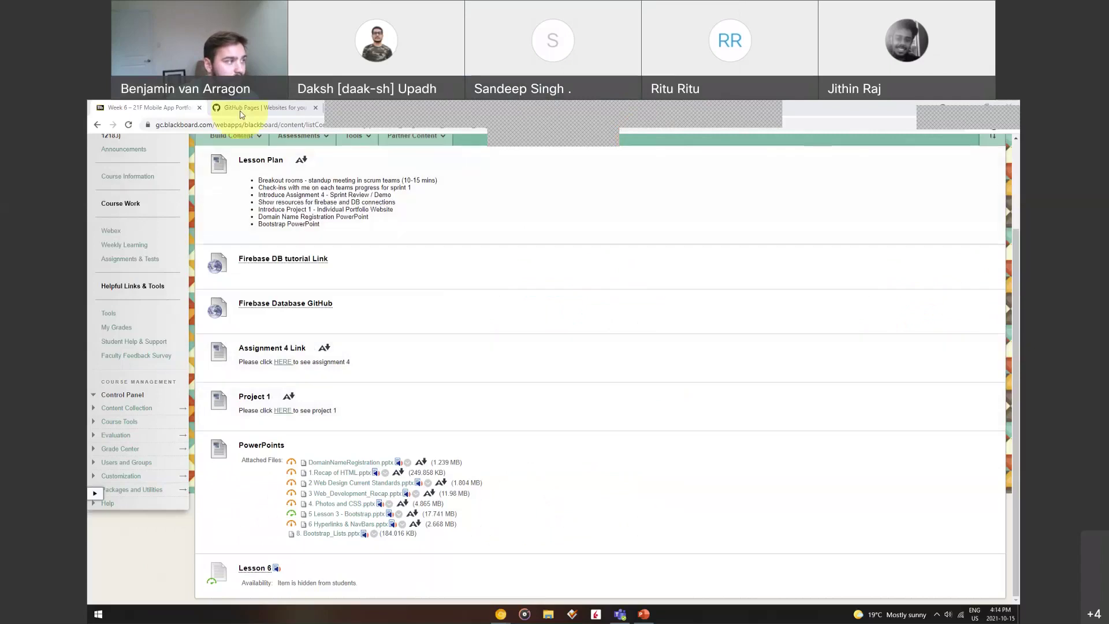
pyautogui.click(260, 107)
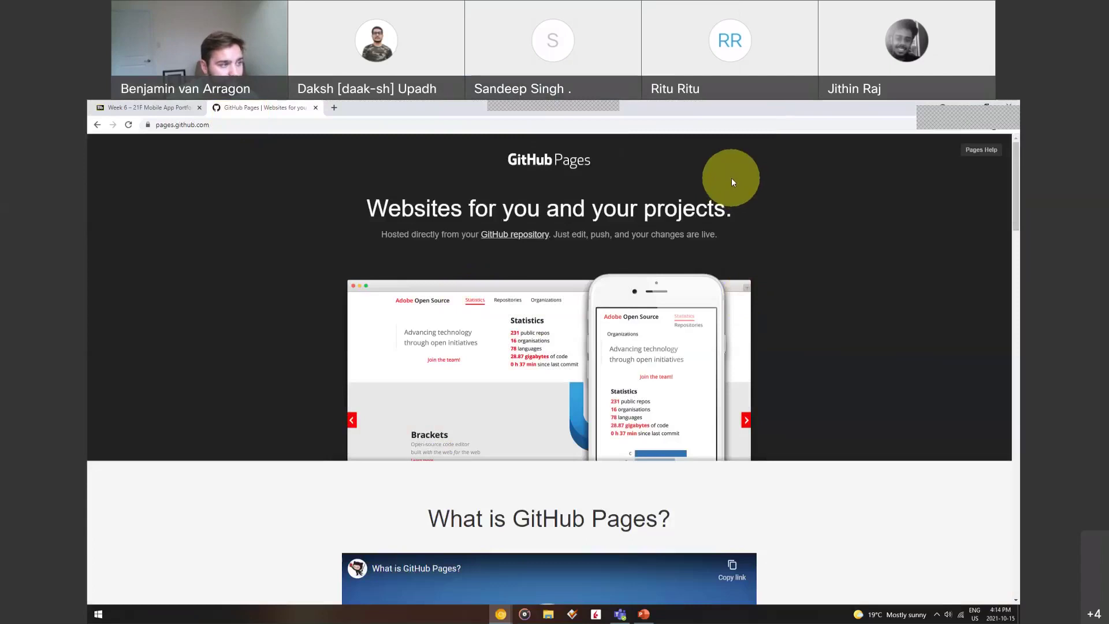
# Bring up the DomainNameRegistration deck and show slide 2, Namecheap.com and search
pyautogui.click(644, 613)
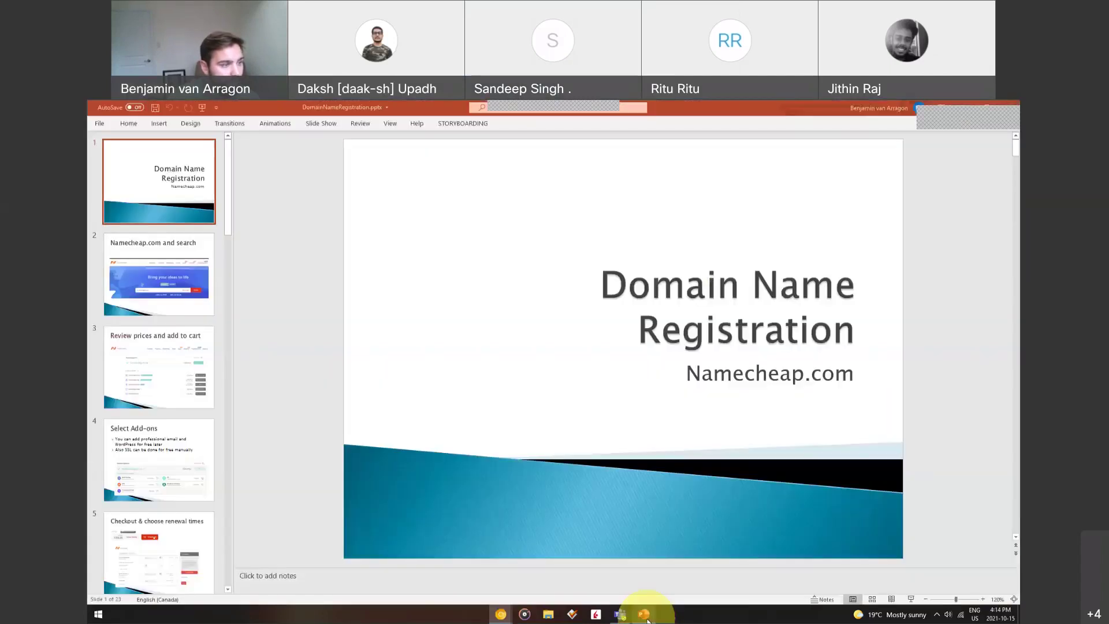
pyautogui.click(141, 271)
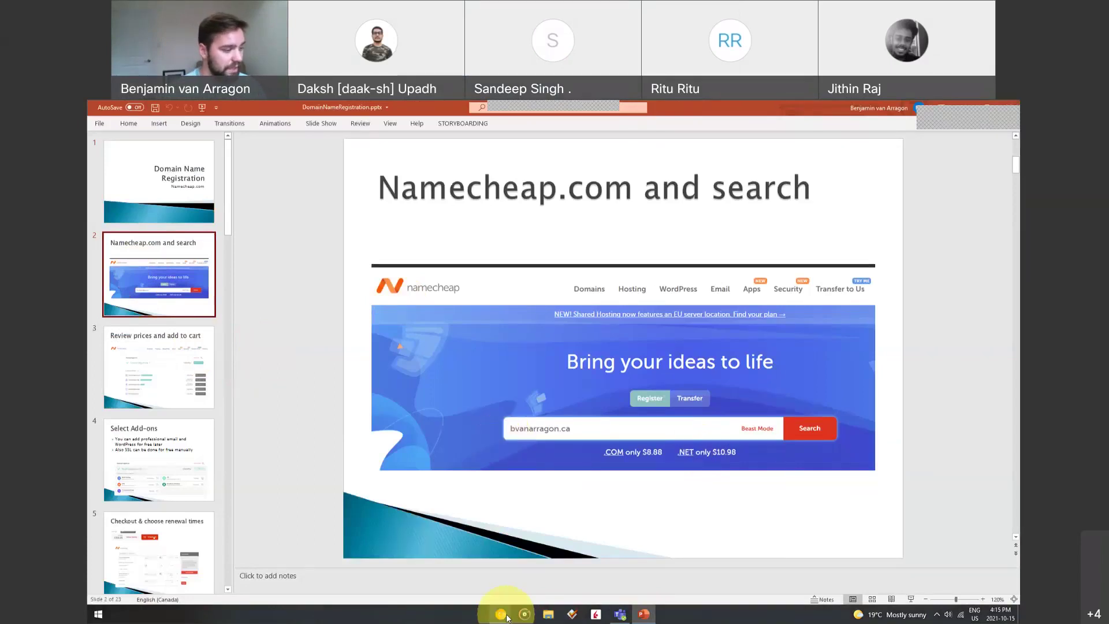
pyautogui.moveTo(506, 616)
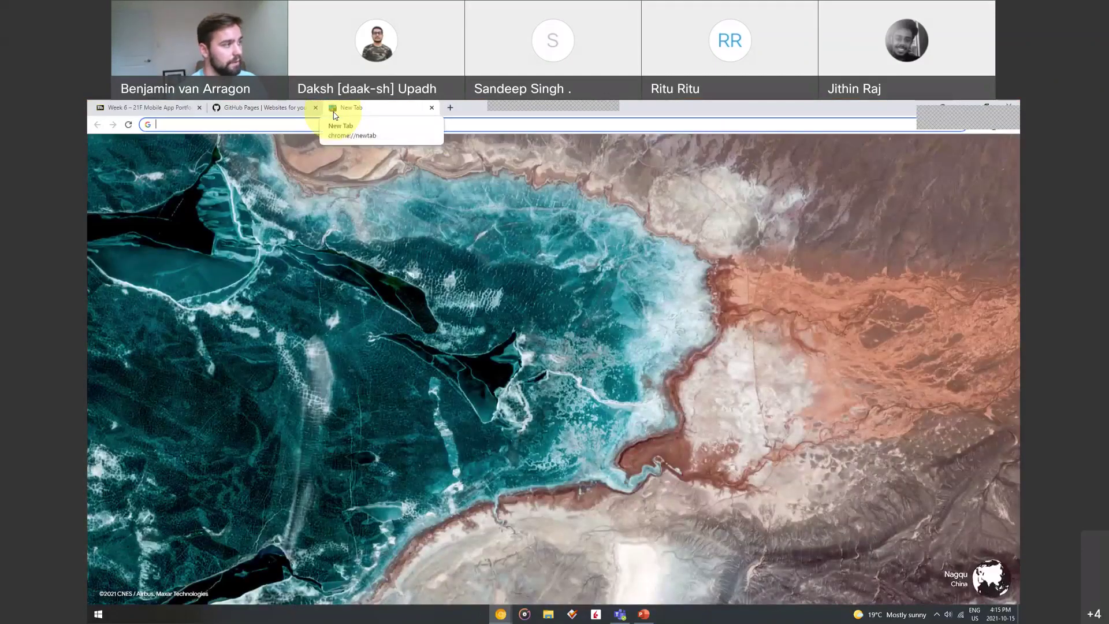
# Go to namecheap.com and search google.ca, which turns out already registered
pyautogui.write('namec')
pyautogui.press('Return')
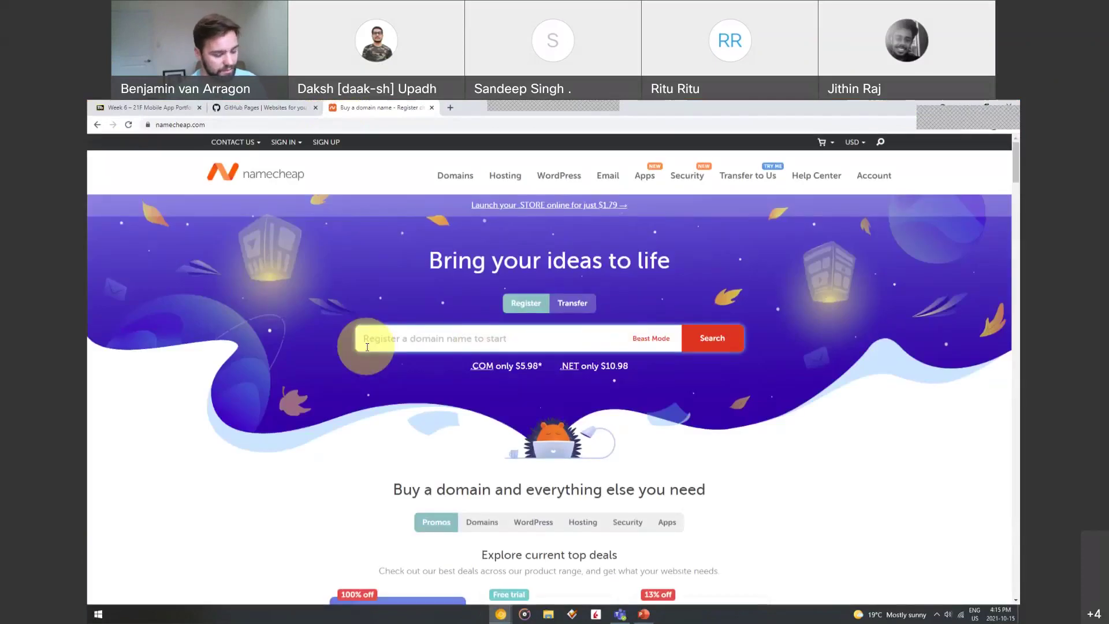
pyautogui.write('google.ca')
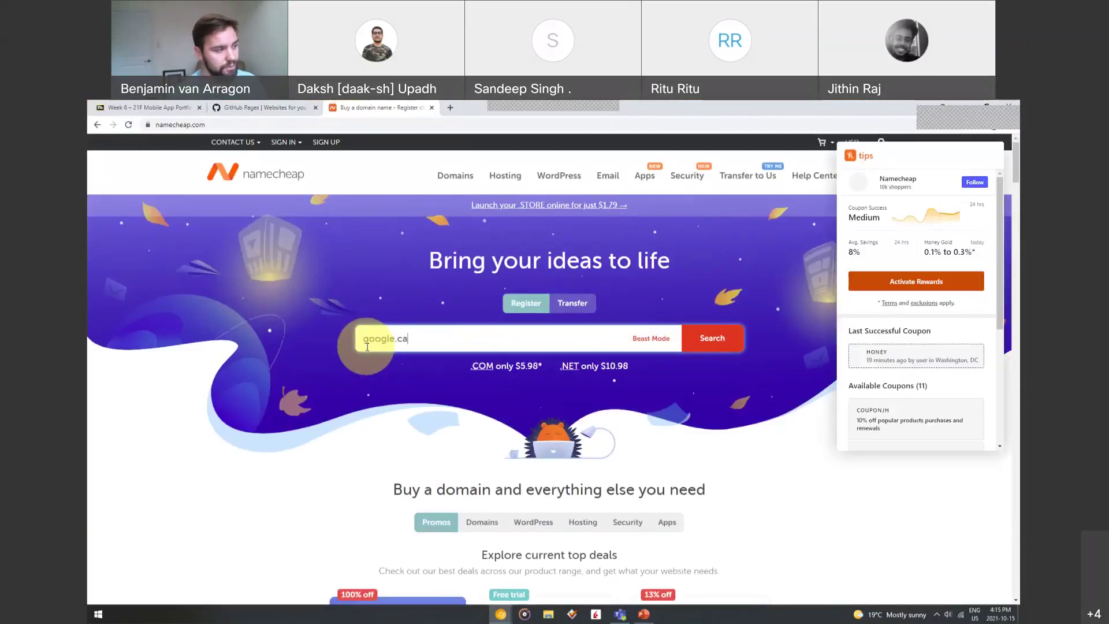
pyautogui.click(700, 344)
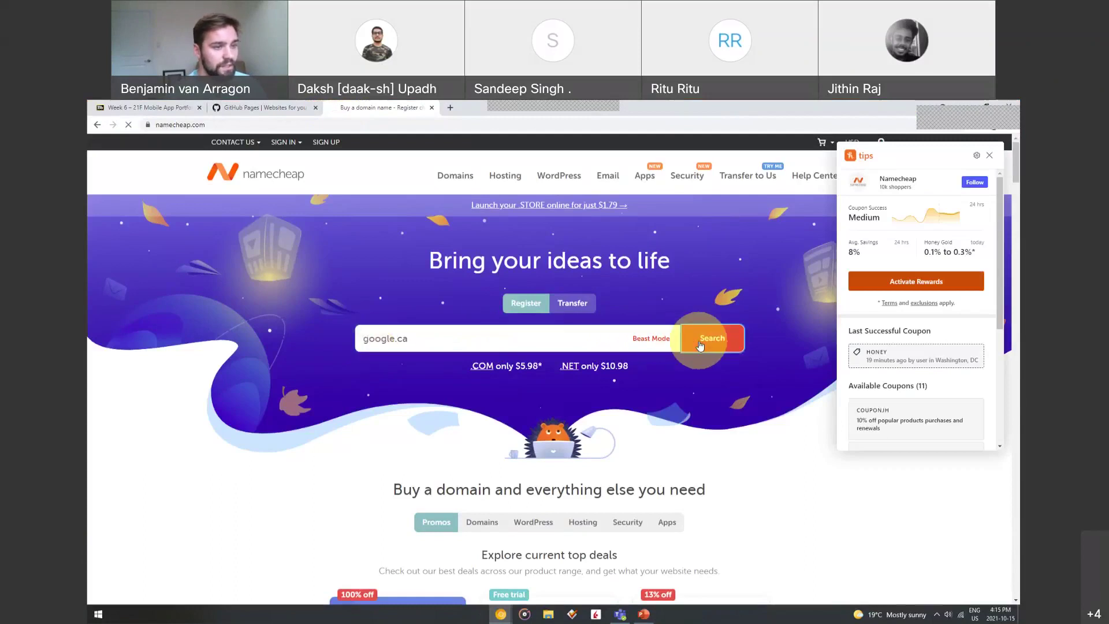
pyautogui.click(990, 155)
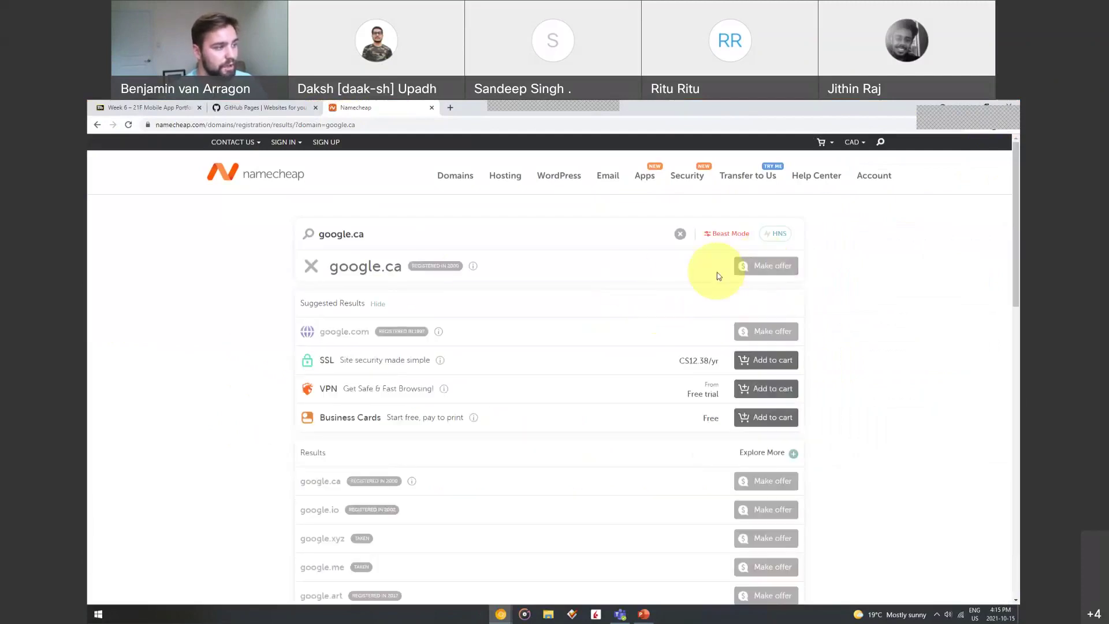
pyautogui.moveTo(435, 269)
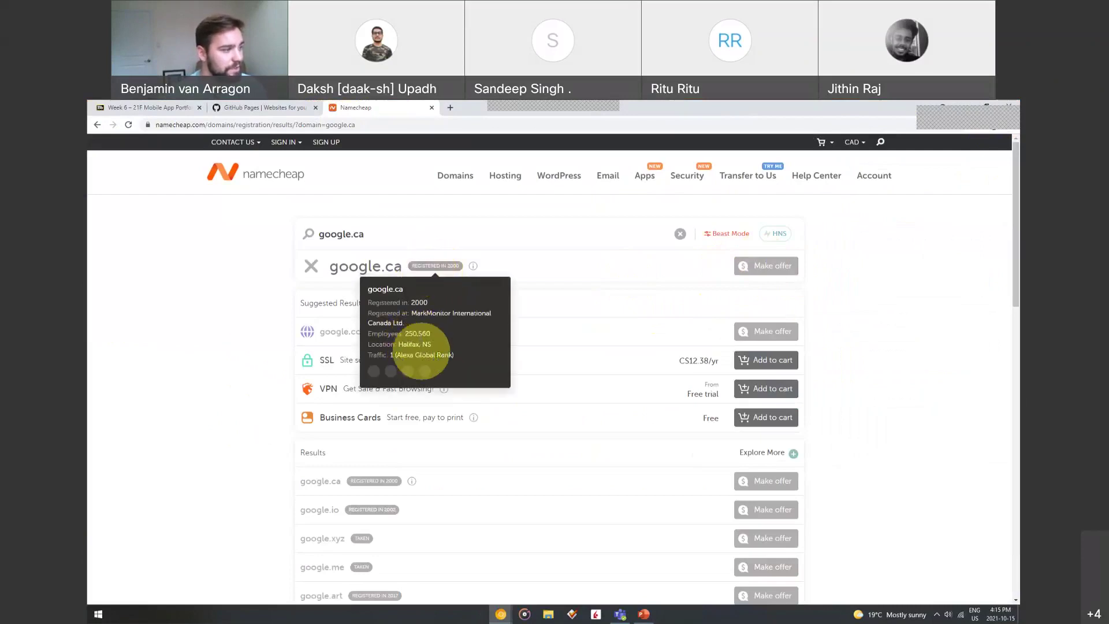
pyautogui.click(396, 235)
# Search thatcanadianguy.ca instead and highlight its C$14.83/yr price
pyautogui.click(680, 234)
pyautogui.write('tom')
pyautogui.press('Return')
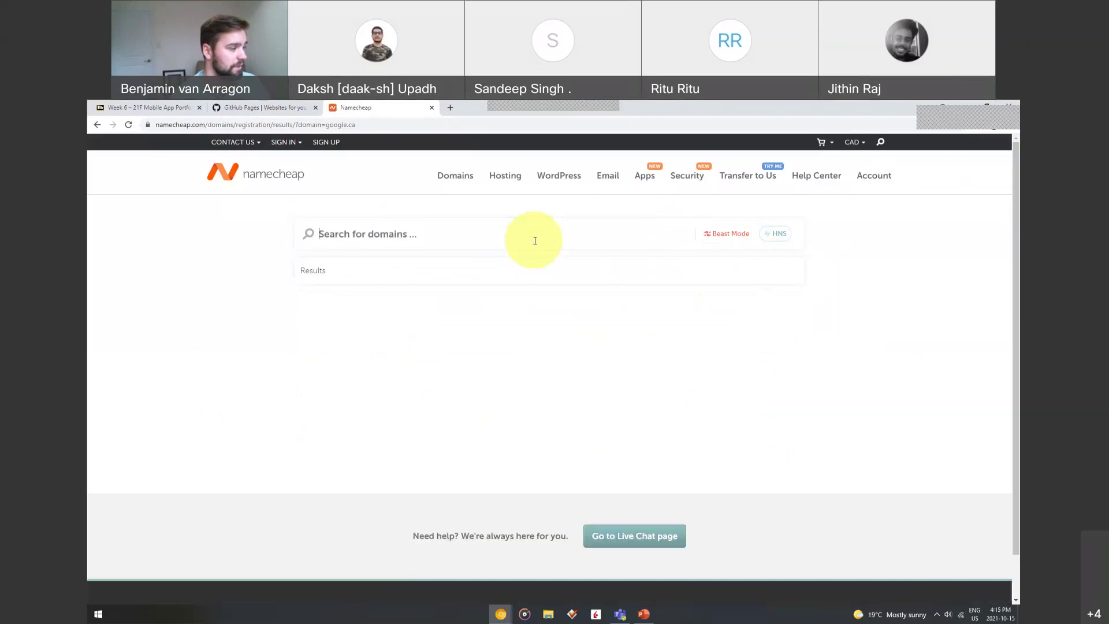
pyautogui.write('that')
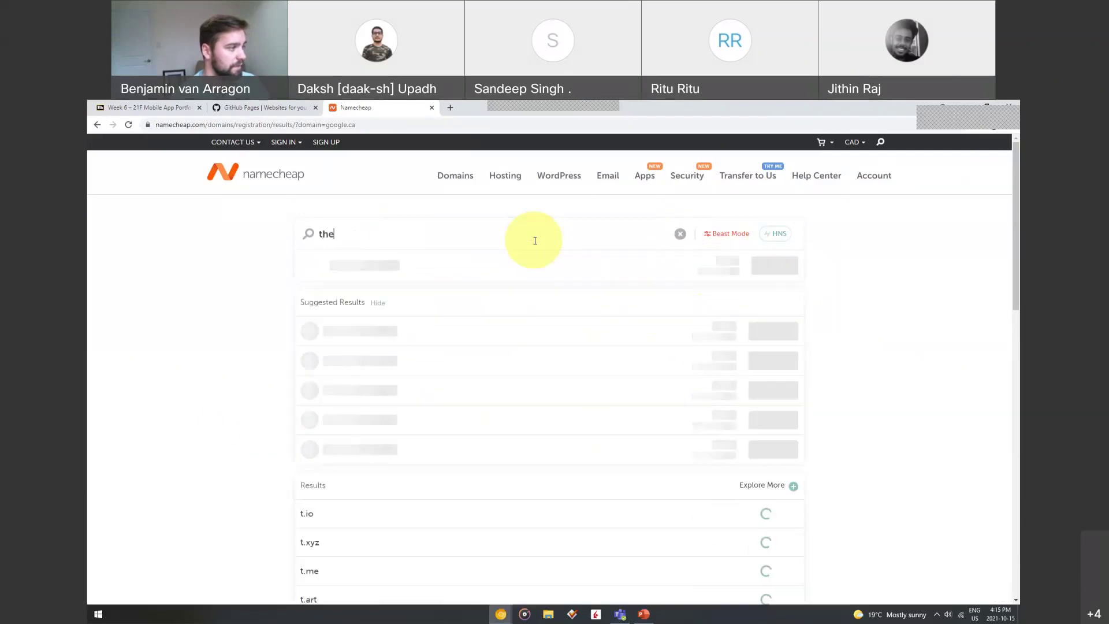
pyautogui.write('canadianguy')
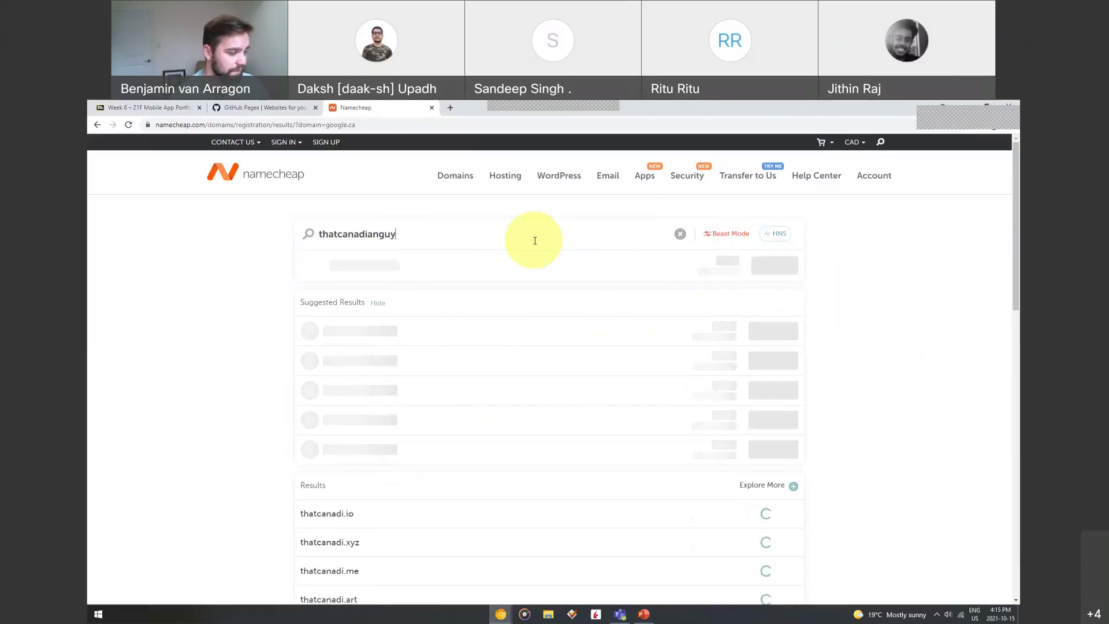
pyautogui.write('.ca')
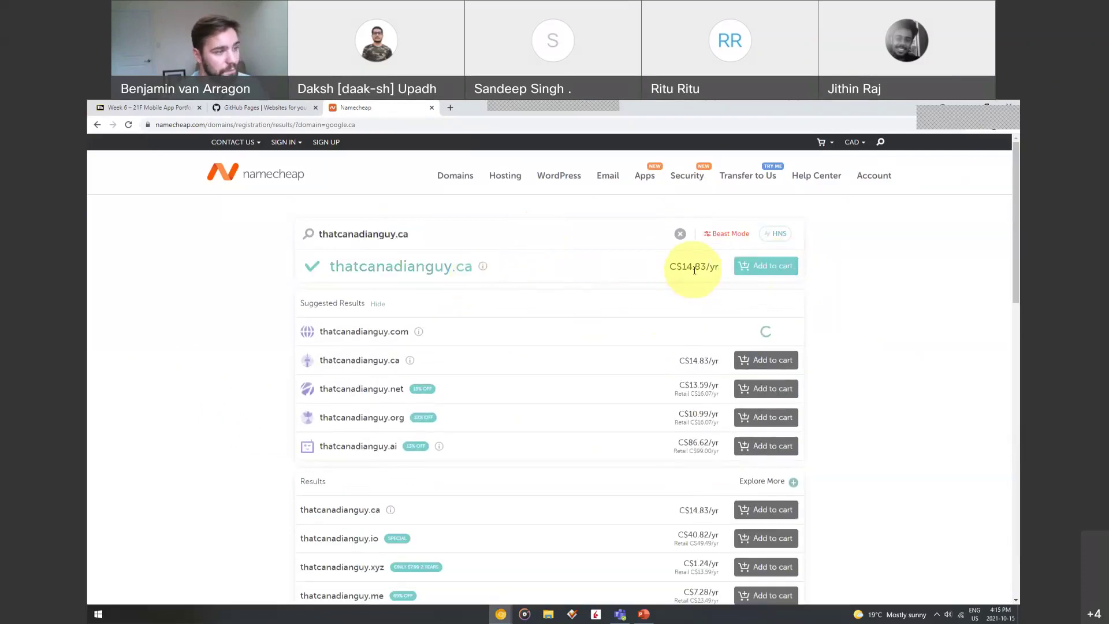
pyautogui.click(701, 267)
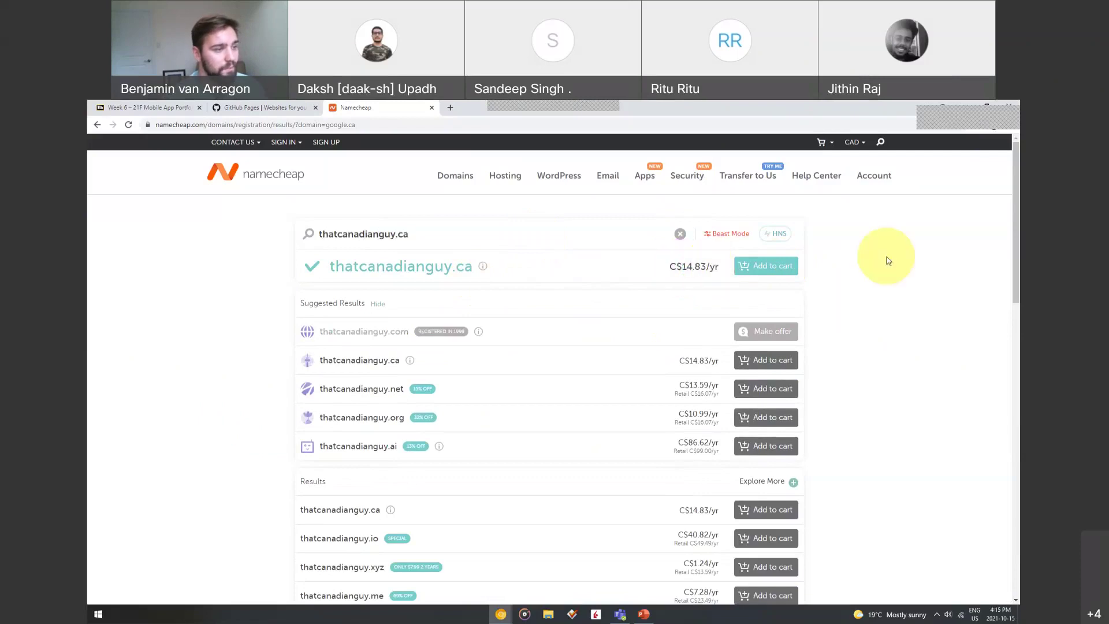
pyautogui.moveTo(671, 266); pyautogui.dragTo(711, 267)
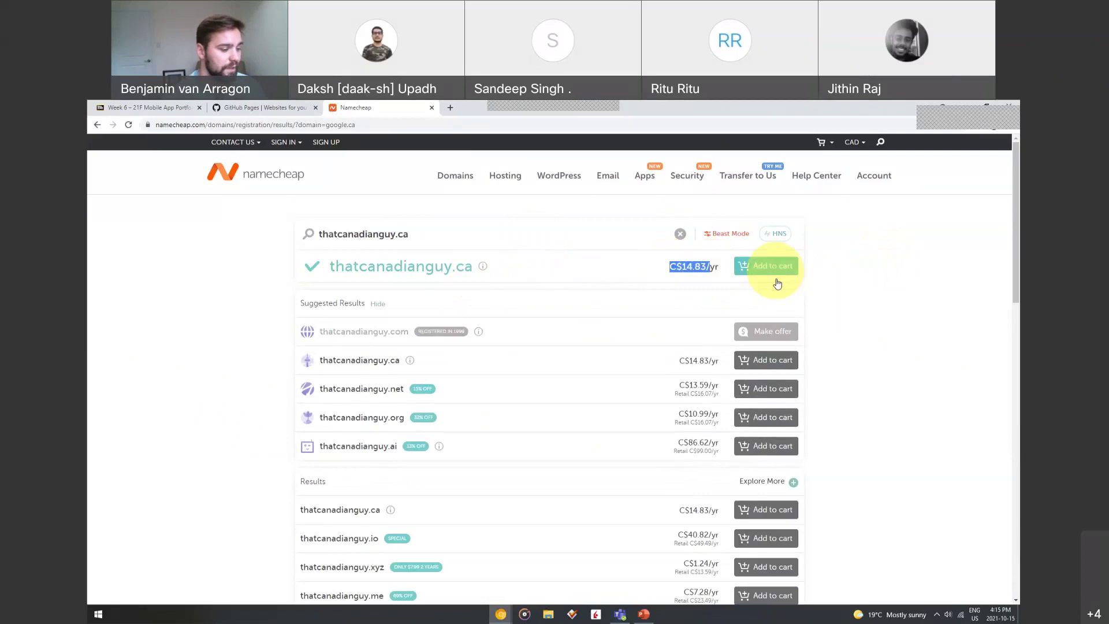
# Show slide 3, Review prices and add to cart, then slide 4, Select Add-ons
pyautogui.click(642, 612)
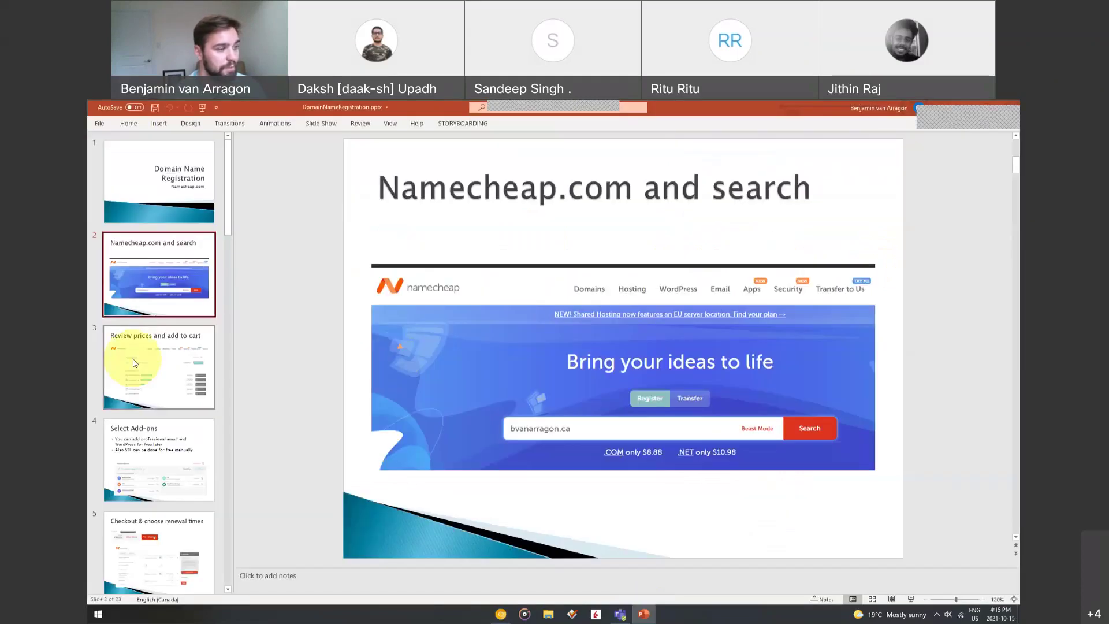
pyautogui.click(142, 363)
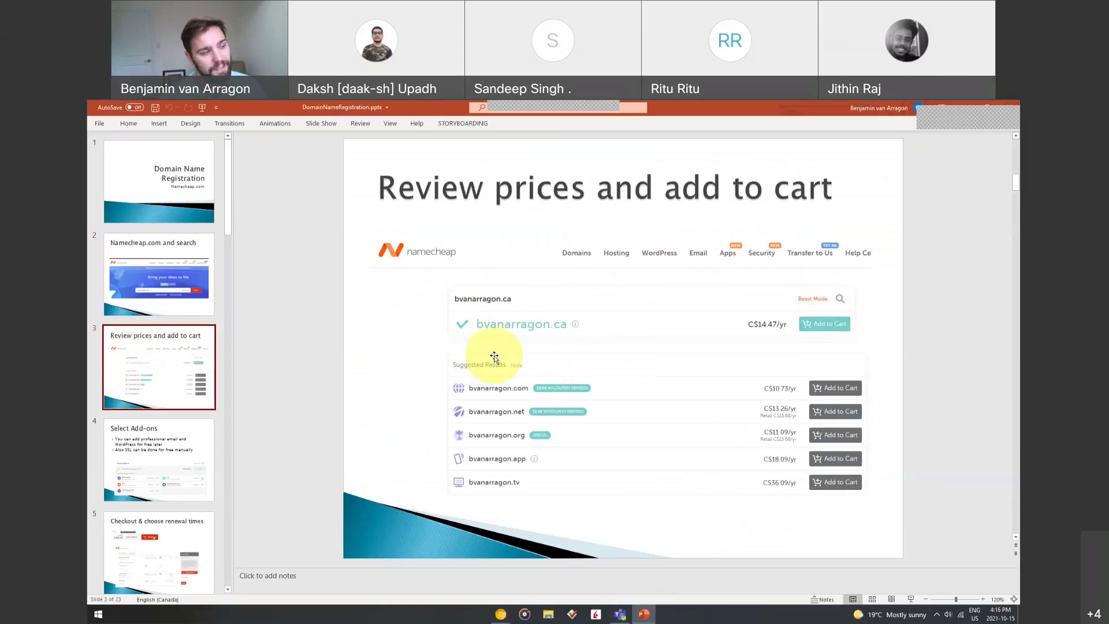
pyautogui.click(141, 445)
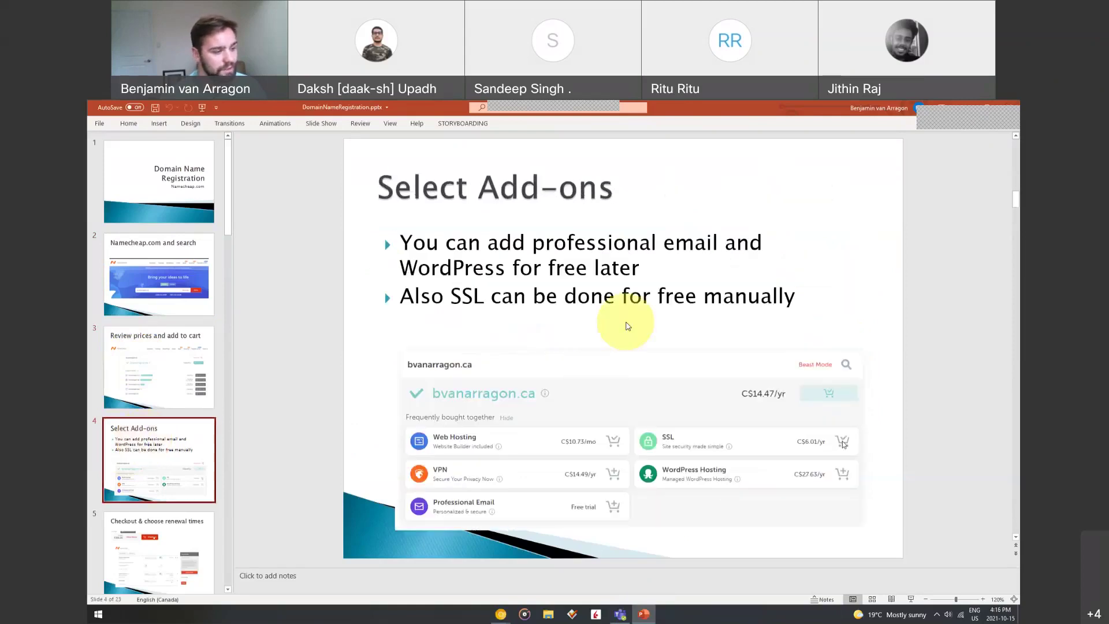
pyautogui.press('Down')
pyautogui.press('Up')
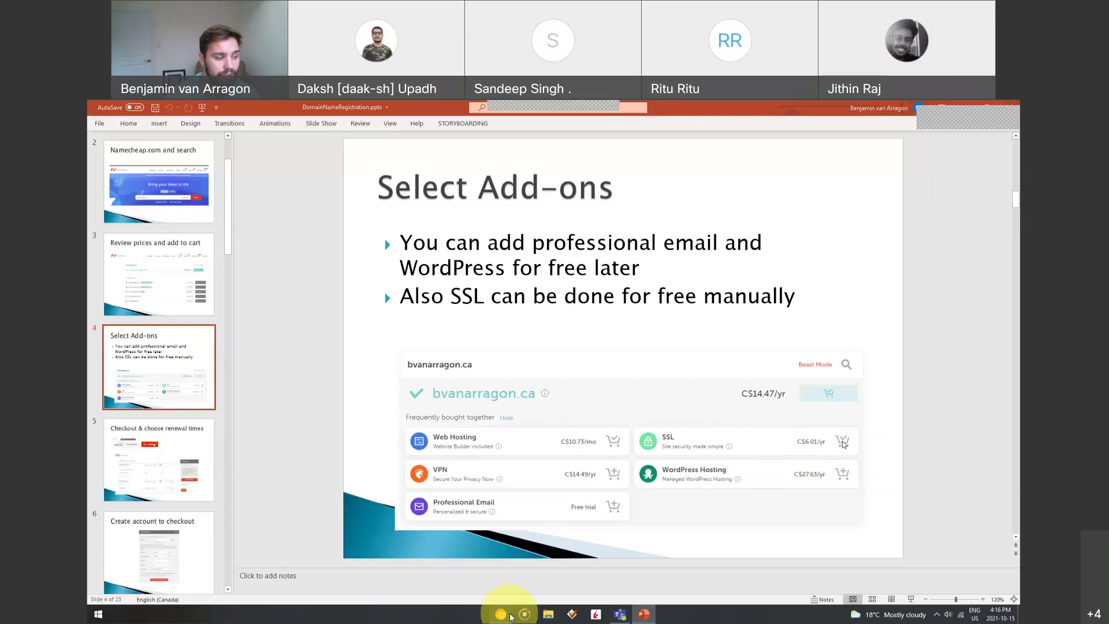
pyautogui.moveTo(501, 614)
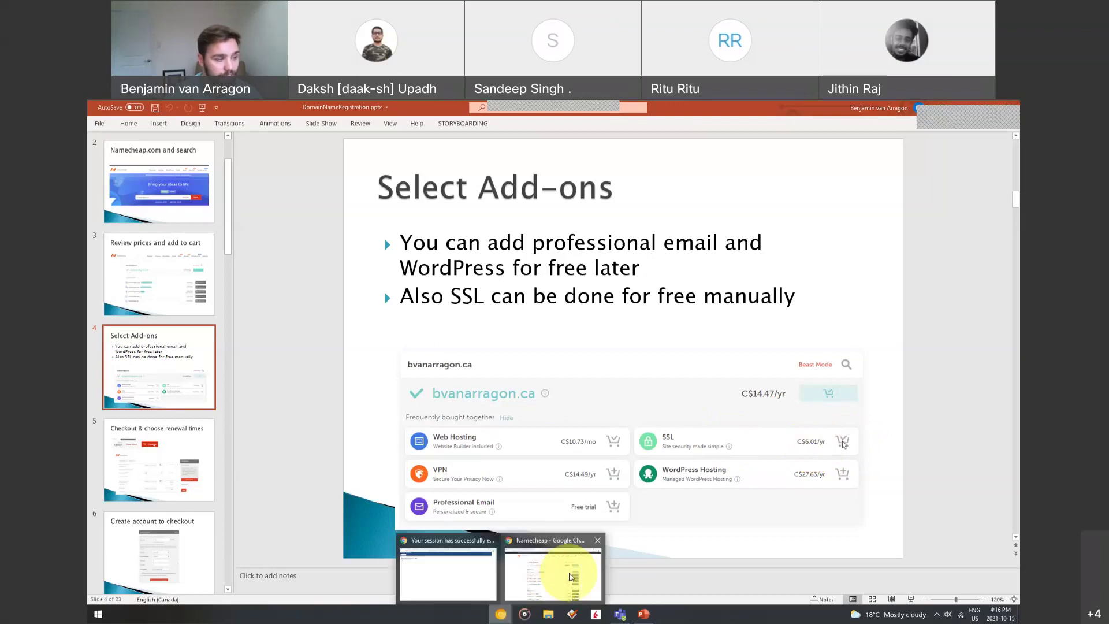
# Search 'letsencrypt for namecheap' in a new tab and open the Namecheap blog SSL article
pyautogui.click(570, 577)
pyautogui.click(446, 110)
pyautogui.write('let')
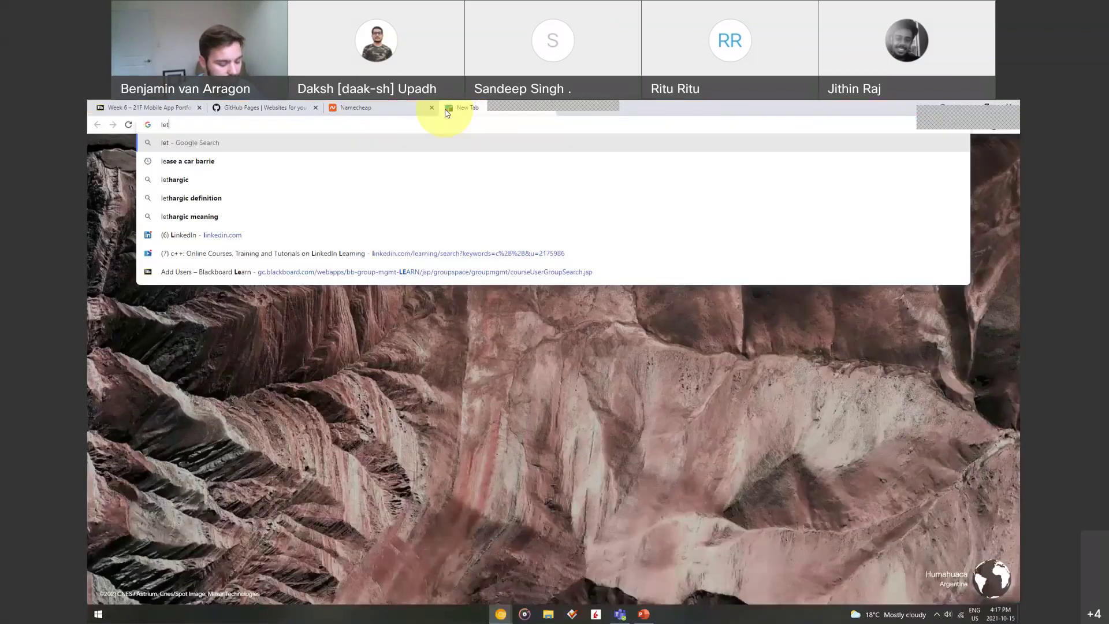
pyautogui.write('sencrypt')
pyautogui.press('Down')
pyautogui.press('Return')
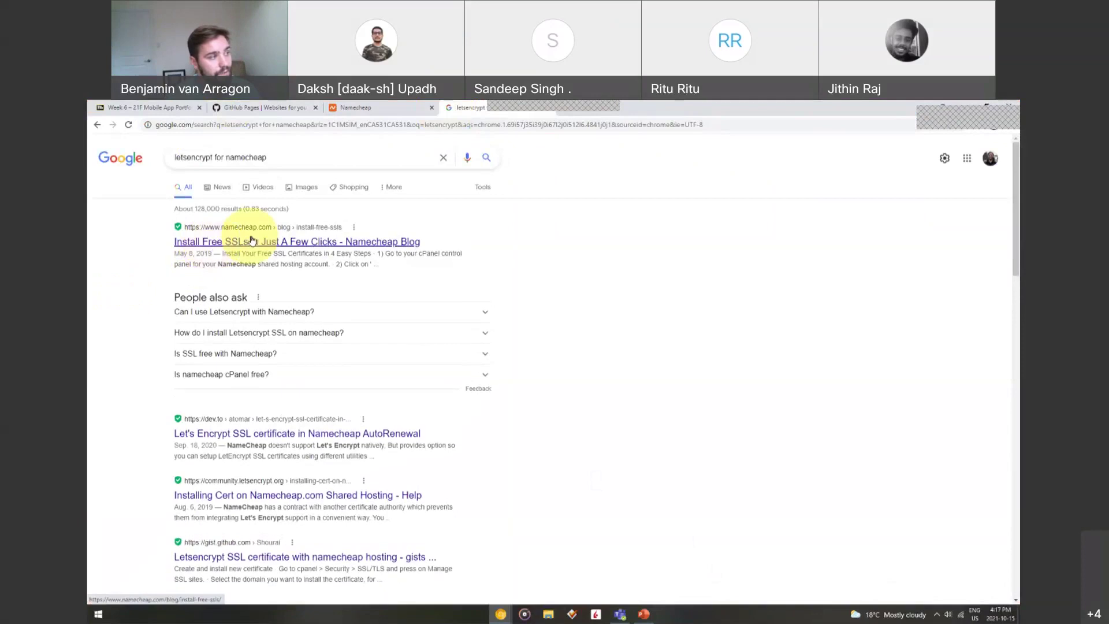
pyautogui.click(254, 242)
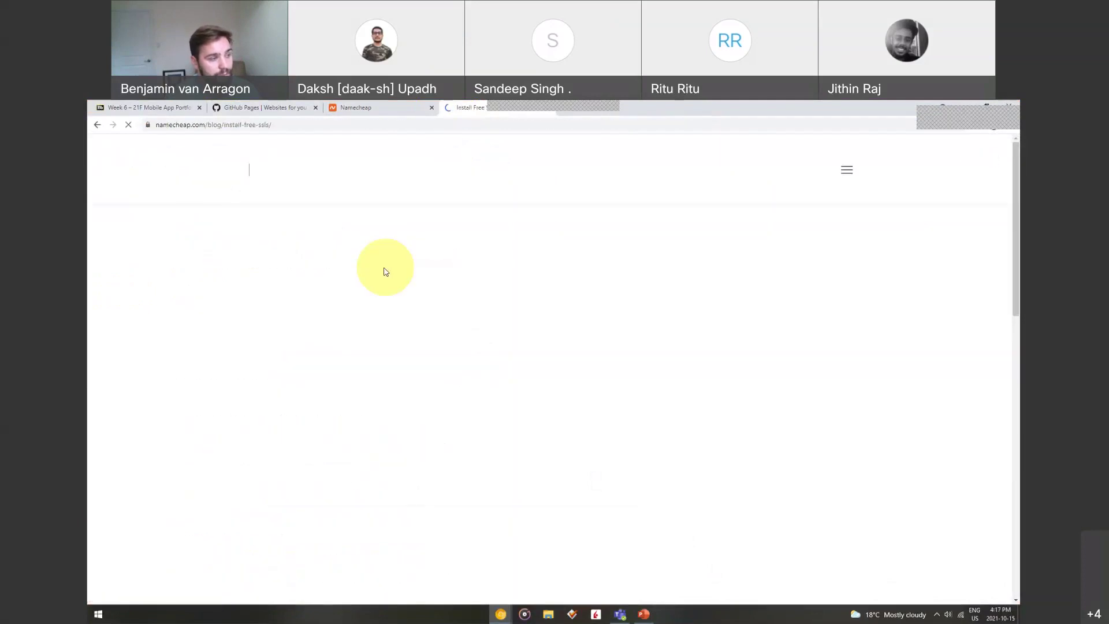
# Inspect the site's Sectigo certificate, valid 2020-12-02 to 2021-12-03
pyautogui.scroll(-6, 269, 321)
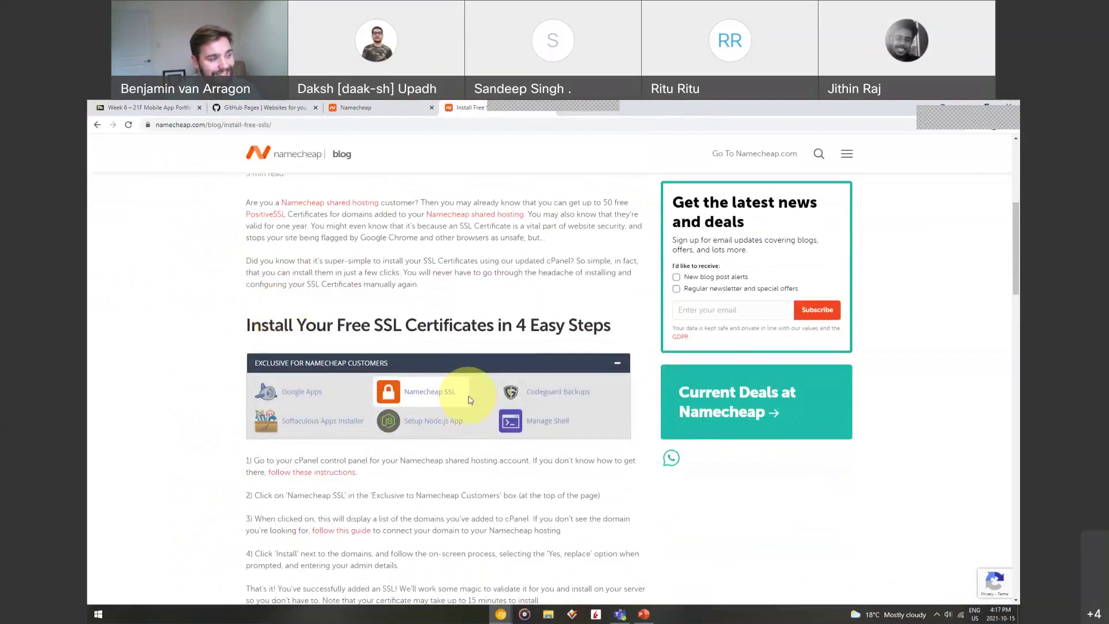
pyautogui.click(149, 128)
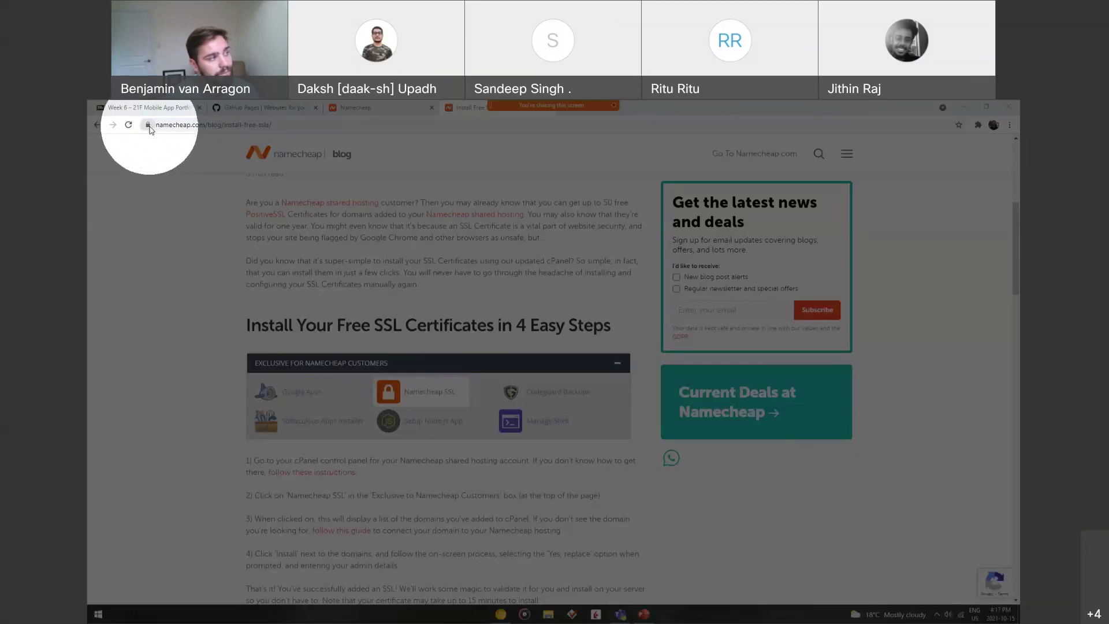
pyautogui.click(149, 127)
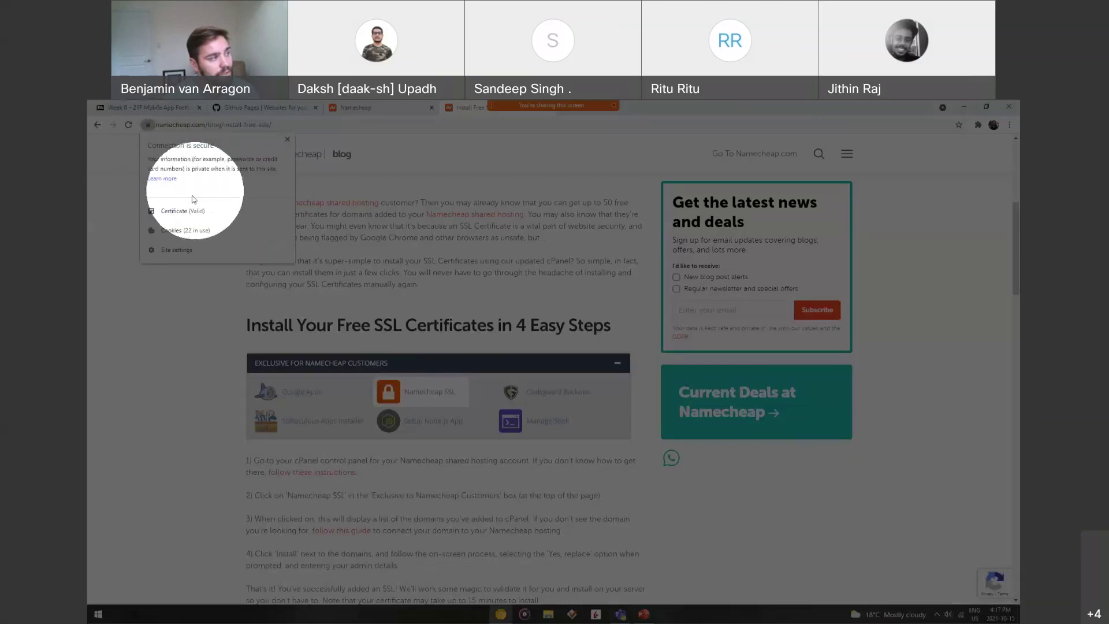
pyautogui.click(184, 210)
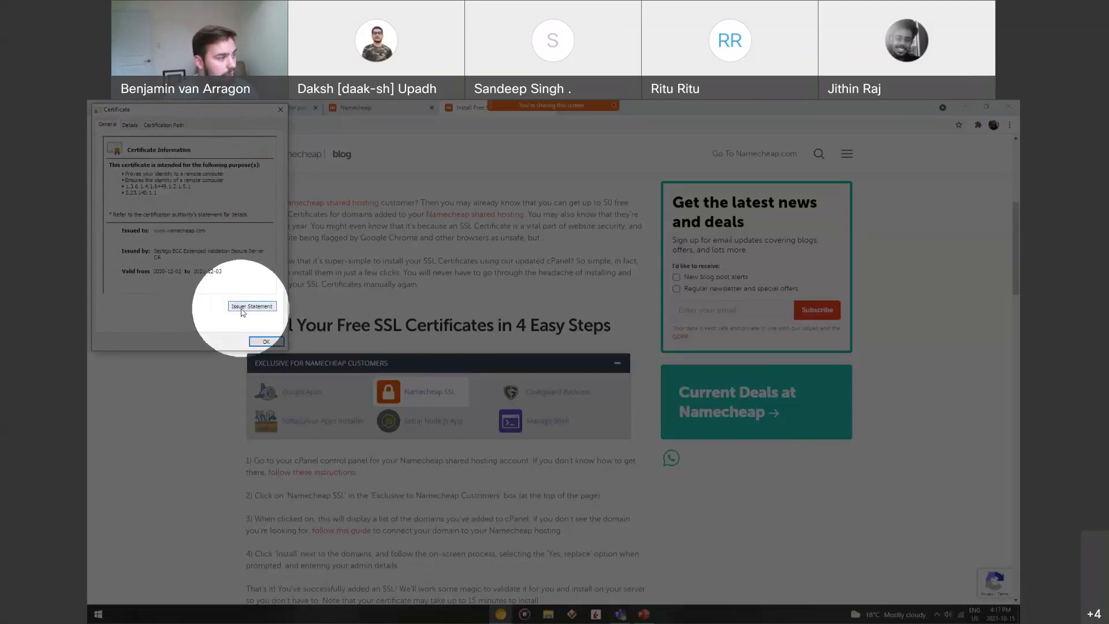
pyautogui.click(266, 340)
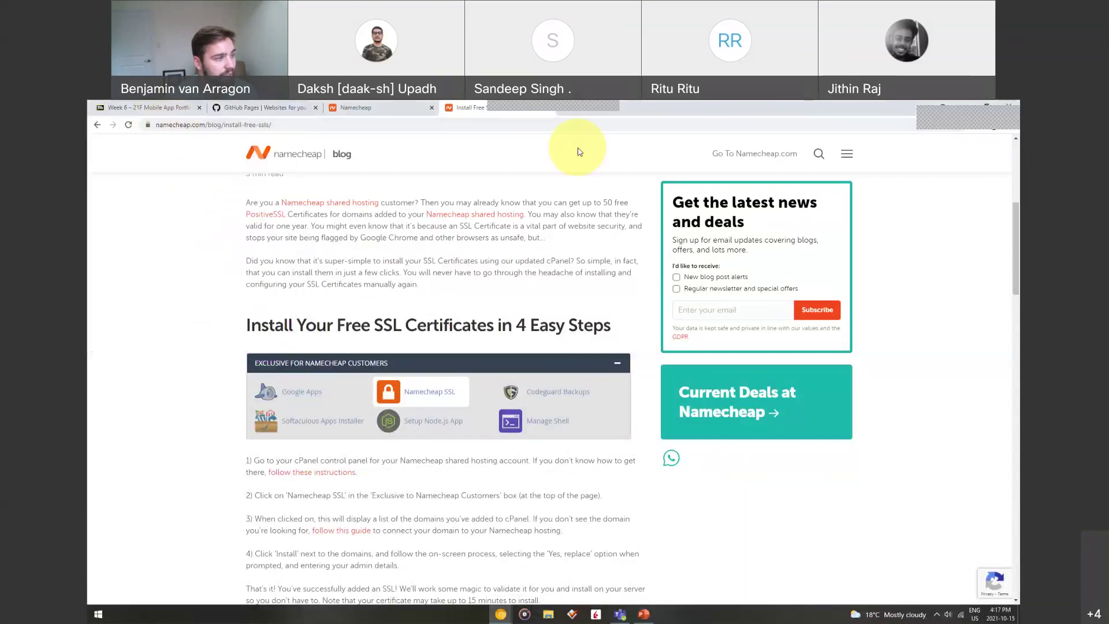
# Load musicalcyndi.com in a new tab, then close that tab to return to the SSL guide
pyautogui.hotkey('ctrl', 't')
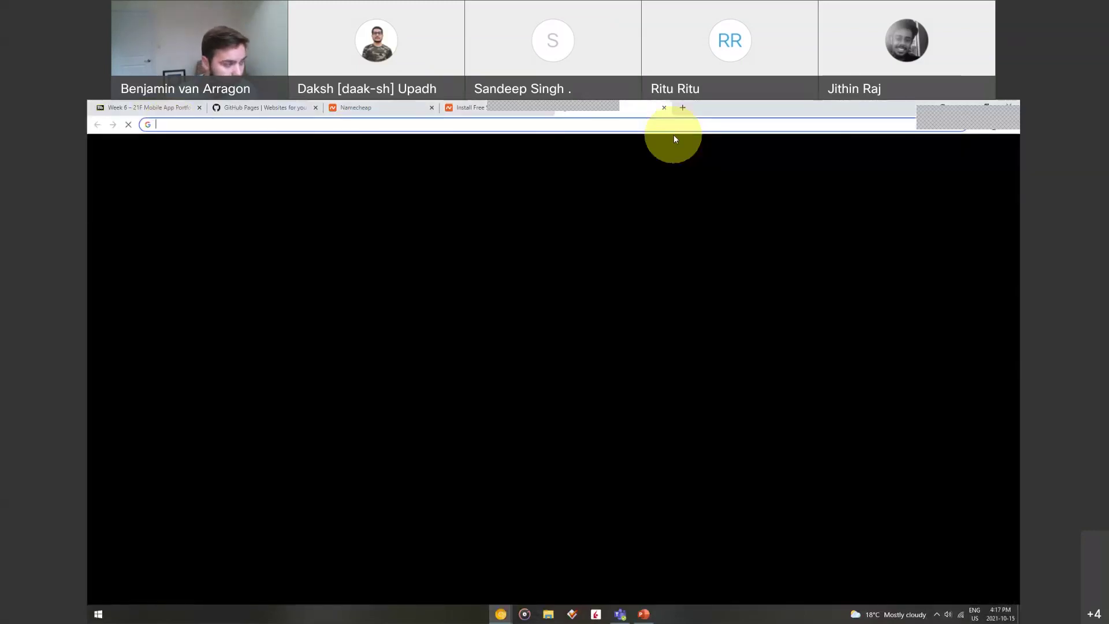
pyautogui.write('h')
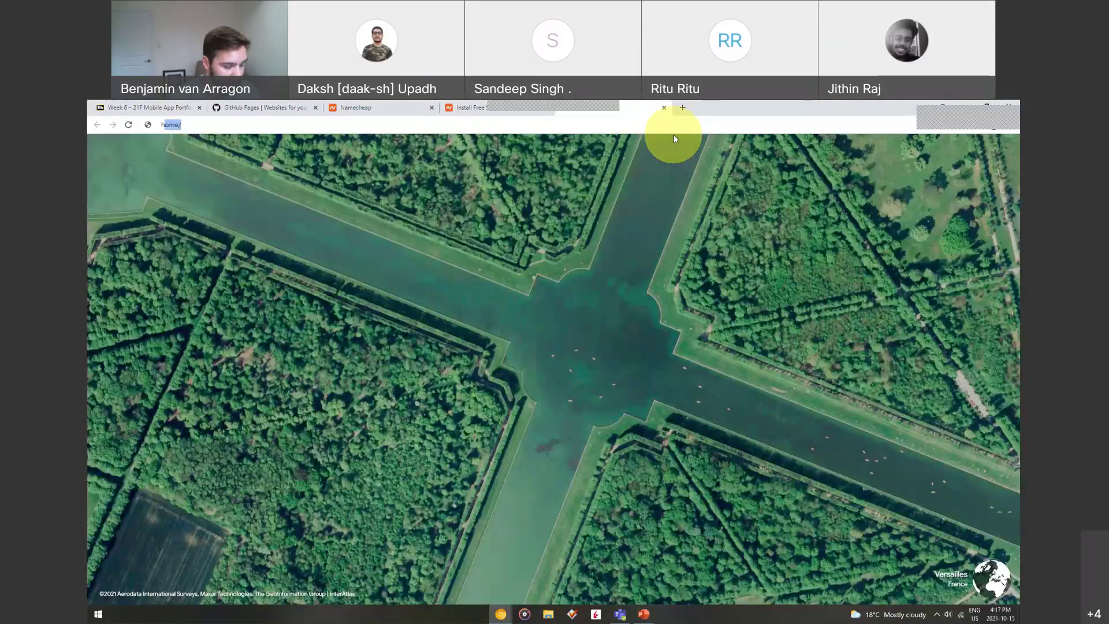
pyautogui.write('ttp://')
pyautogui.write('musicalcyndi.com')
pyautogui.press('Return')
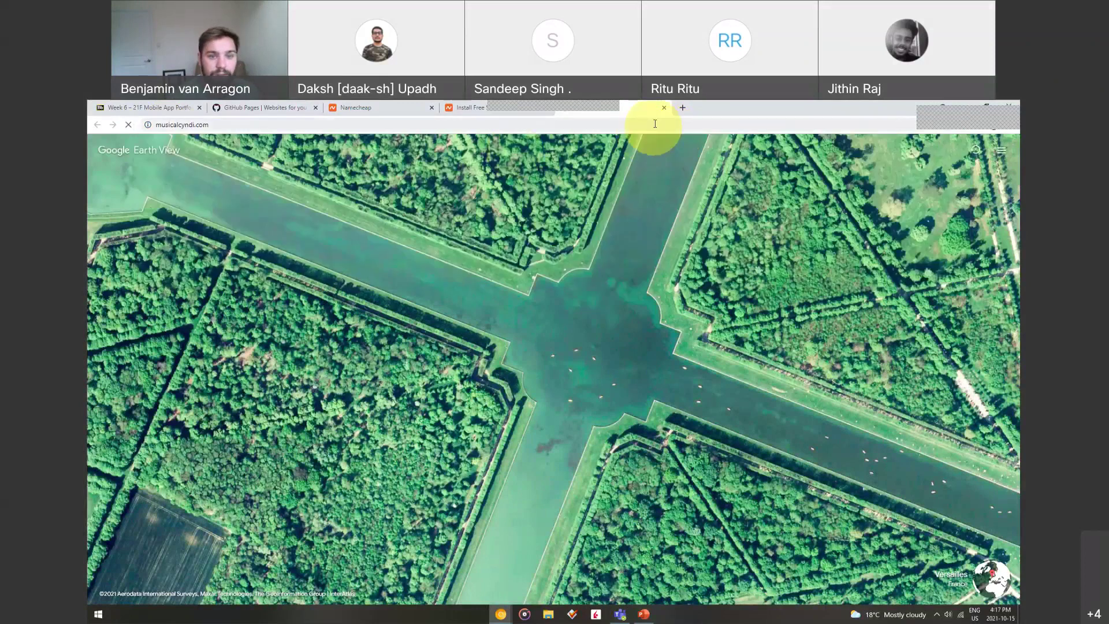
pyautogui.click(663, 107)
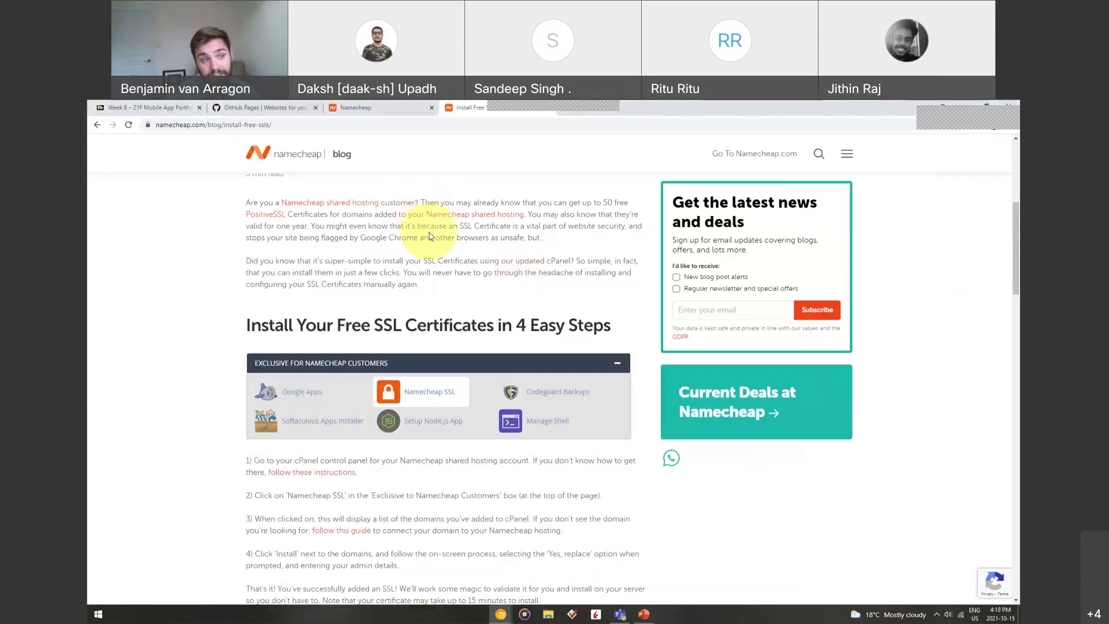
# Review the thatcanadianguy.ca results in Namecheap, then return to the Select Add-ons slide
pyautogui.click(349, 109)
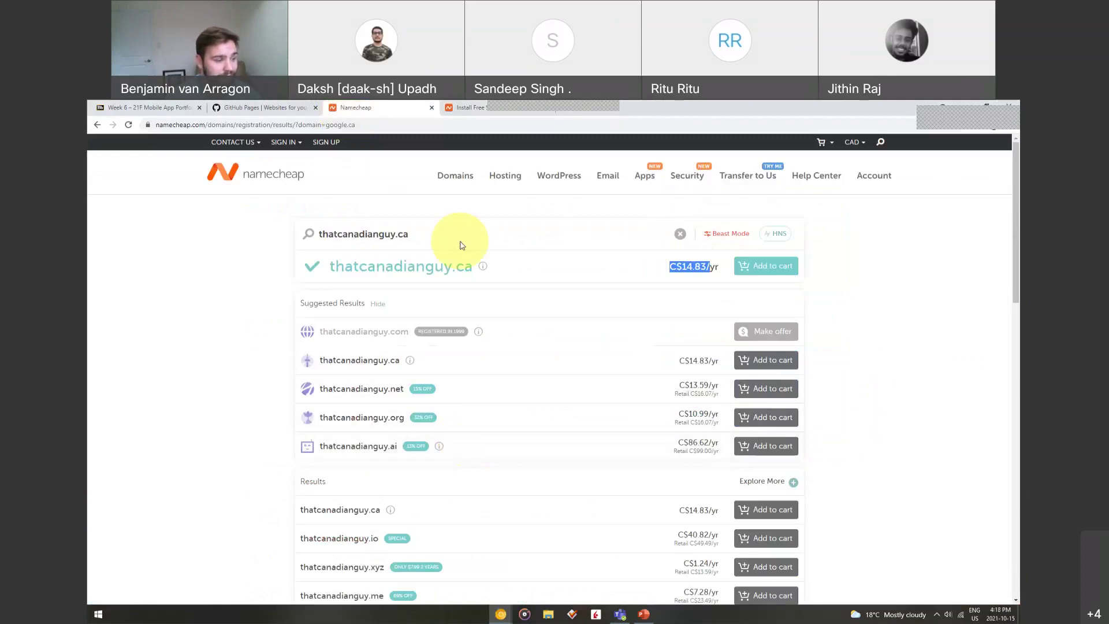
pyautogui.click(643, 615)
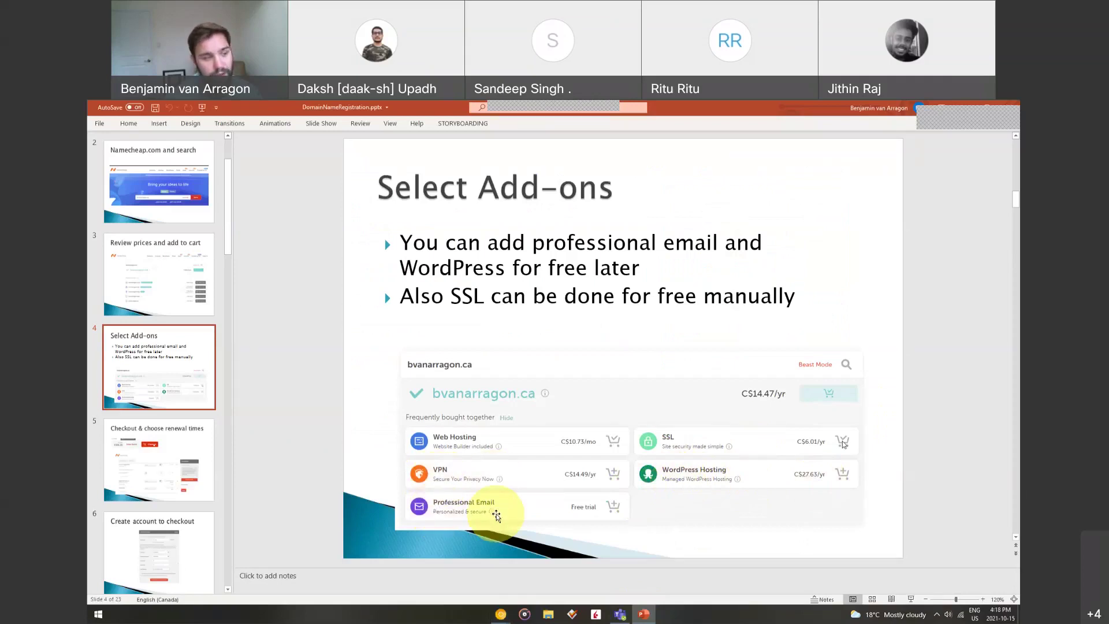
# Show slide 5, Checkout & choose renewal times, zoomed in to read the C$166.63 cart
pyautogui.click(142, 442)
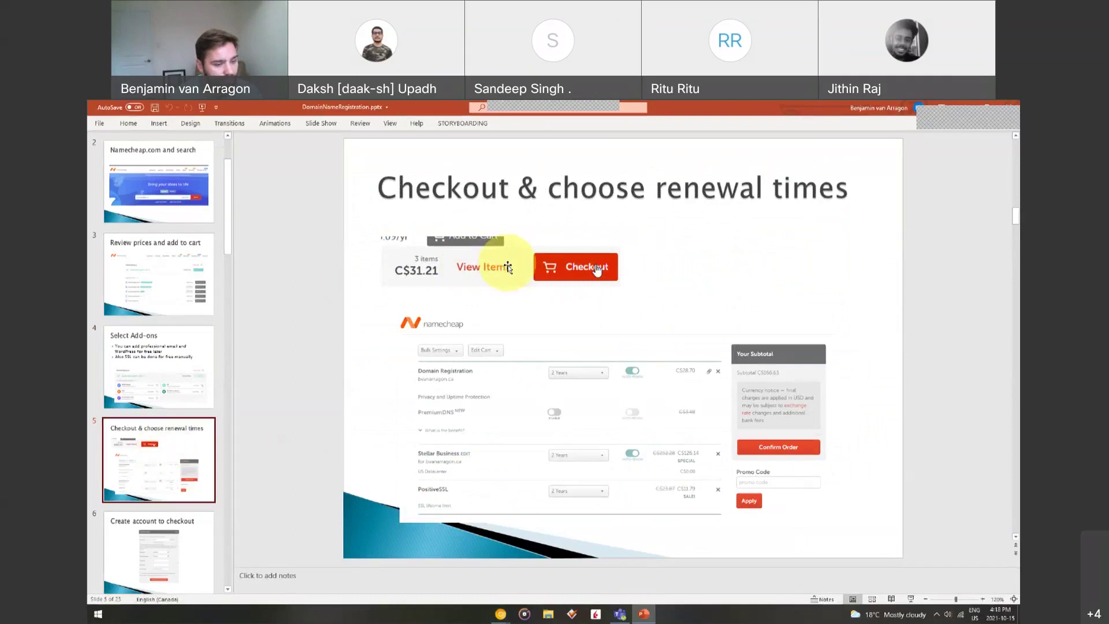
pyautogui.click(982, 599)
pyautogui.click(983, 599)
pyautogui.click(982, 599)
pyautogui.click(983, 599)
pyautogui.scroll(-2, 636, 335)
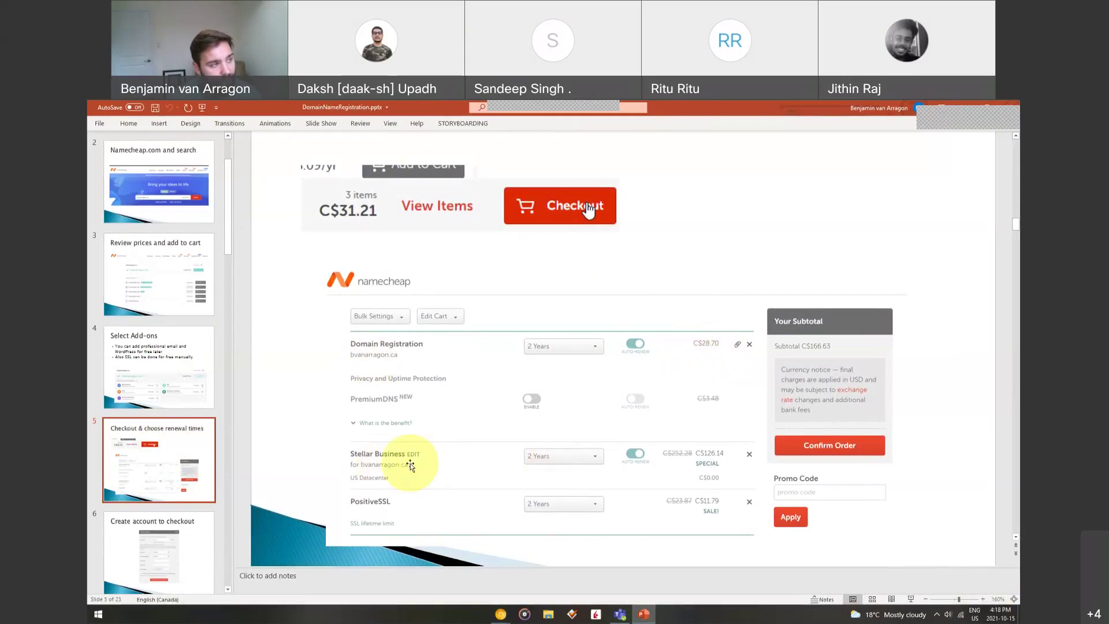
pyautogui.moveTo(726, 112)
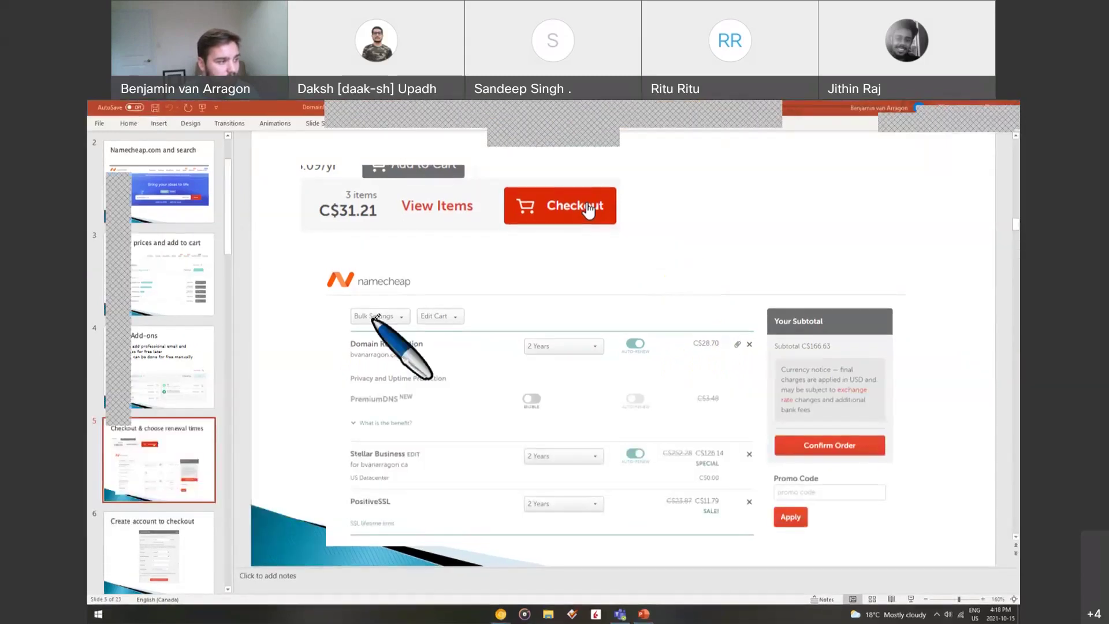
# Ink-mark Domain Registration, bvanarragon.ca, Stellar Business and its C$126.14 price, then erase the ink
pyautogui.moveTo(359, 323)
pyautogui.mouseDown()
pyautogui.moveTo(457, 366)
pyautogui.moveTo(351, 314)
pyautogui.mouseUp()
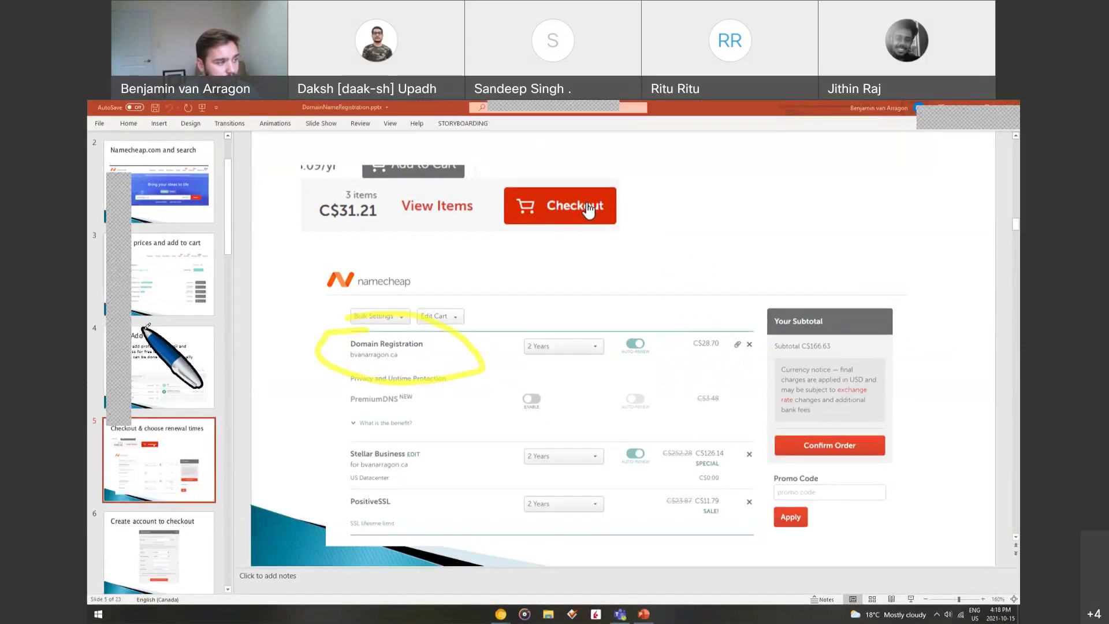
pyautogui.moveTo(343, 360); pyautogui.dragTo(400, 358)
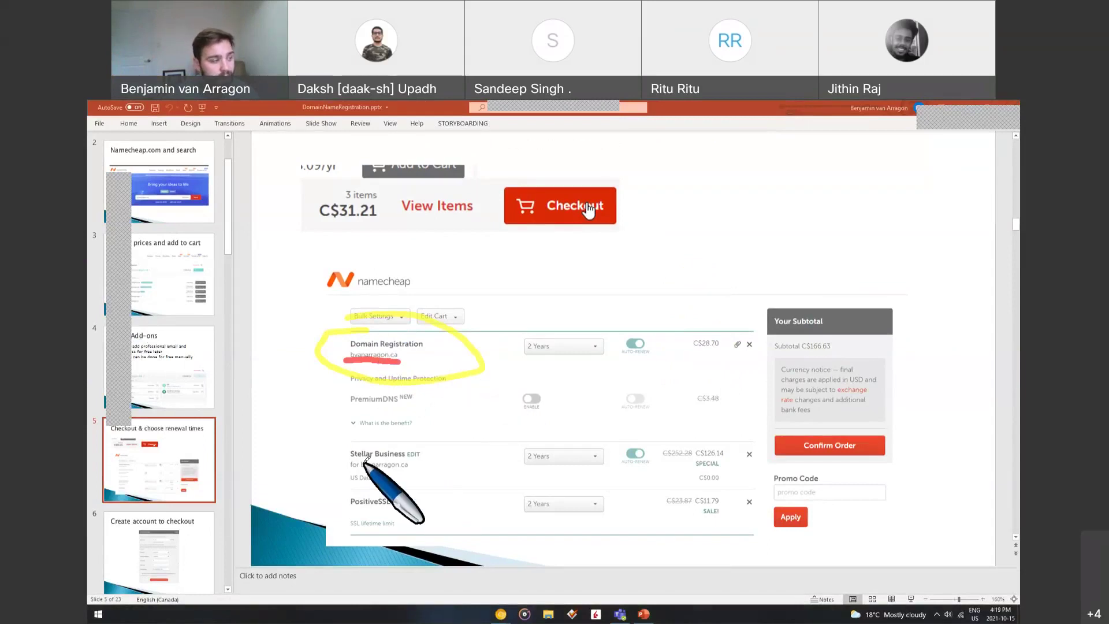
pyautogui.moveTo(359, 442)
pyautogui.mouseDown()
pyautogui.moveTo(369, 487)
pyautogui.moveTo(428, 456)
pyautogui.moveTo(386, 473)
pyautogui.mouseUp()
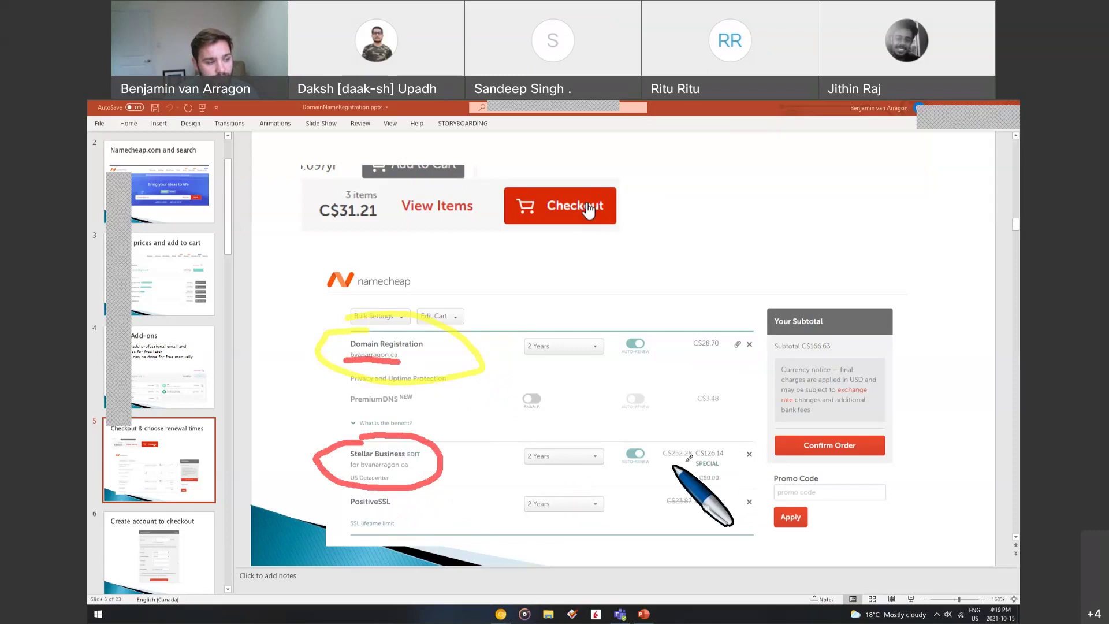
pyautogui.moveTo(722, 442)
pyautogui.mouseDown()
pyautogui.moveTo(701, 456)
pyautogui.moveTo(716, 450)
pyautogui.moveTo(710, 466)
pyautogui.mouseUp()
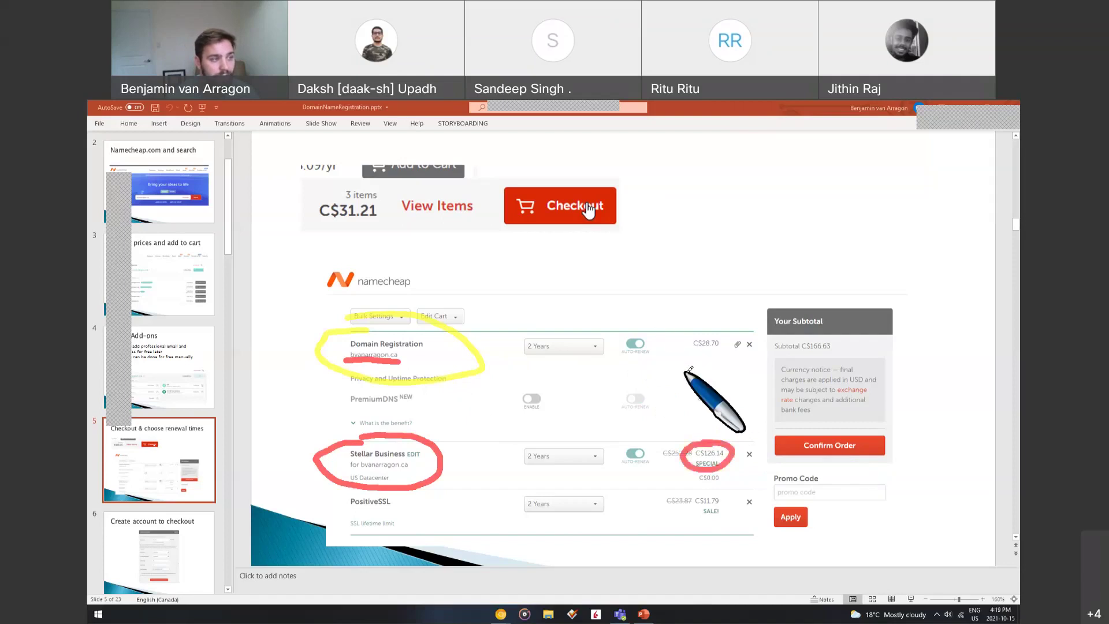
pyautogui.press('e')
pyautogui.press('Escape')
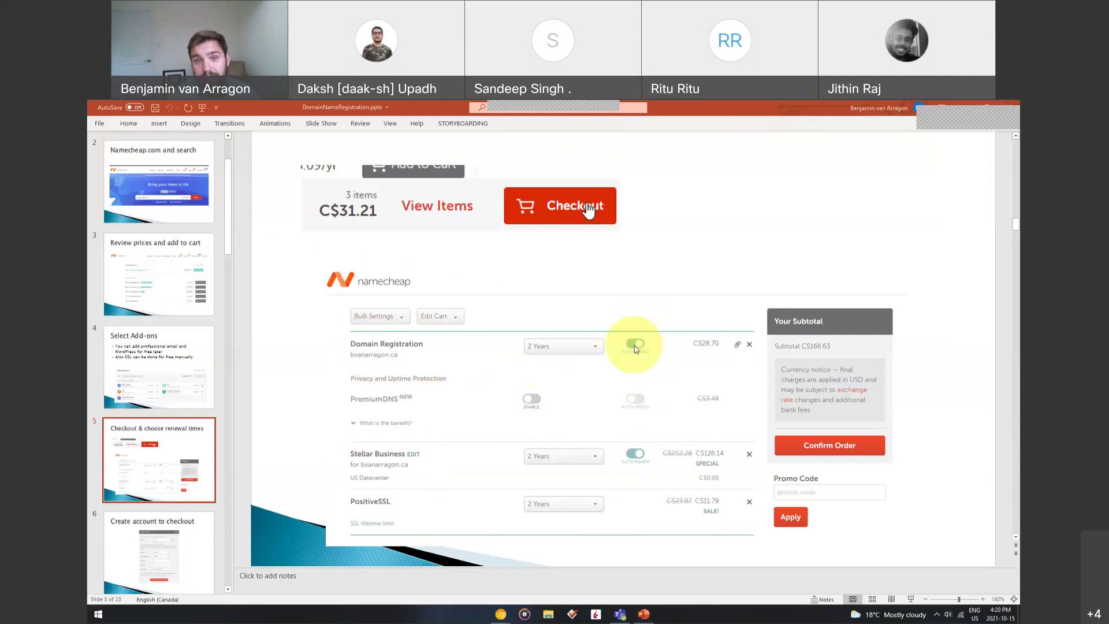
# Move through slide 6, Create account to checkout, to slide 7, Add billing info and complete purchase
pyautogui.click(169, 538)
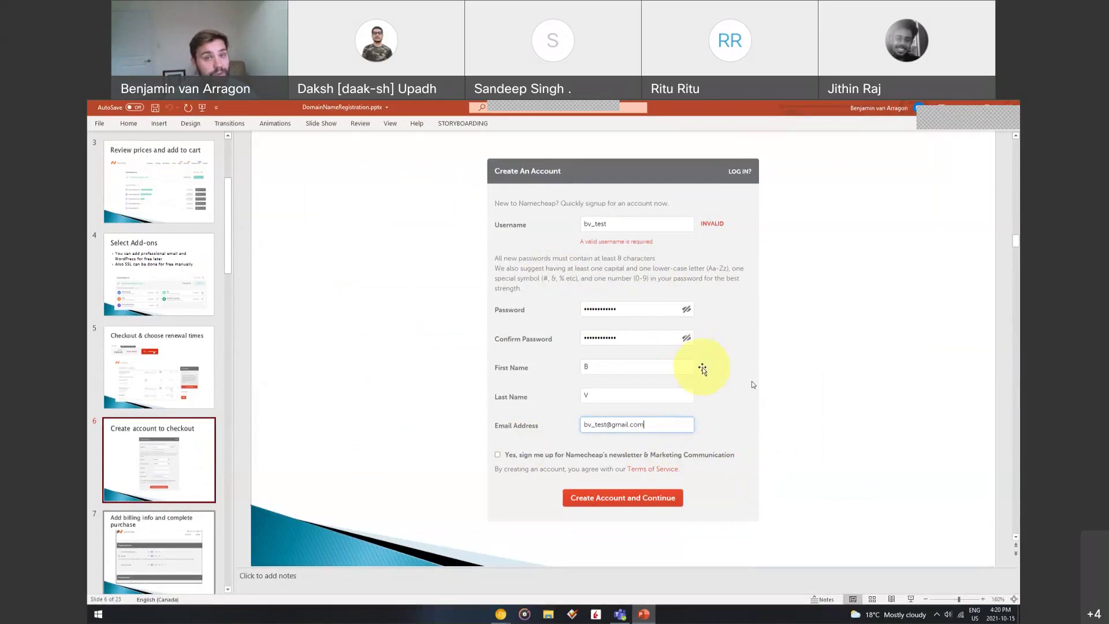
pyautogui.scroll(-2, 154, 384)
pyautogui.click(161, 452)
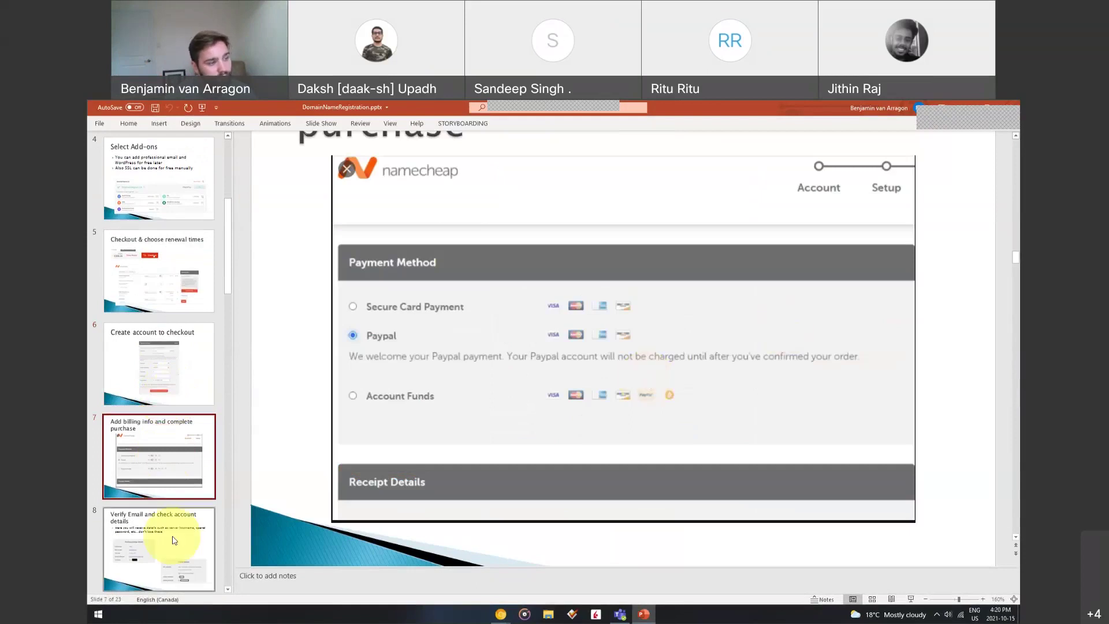
# Show slide 8, Verify Email and check account details, then bring the Namecheap Chrome window forward
pyautogui.click(174, 537)
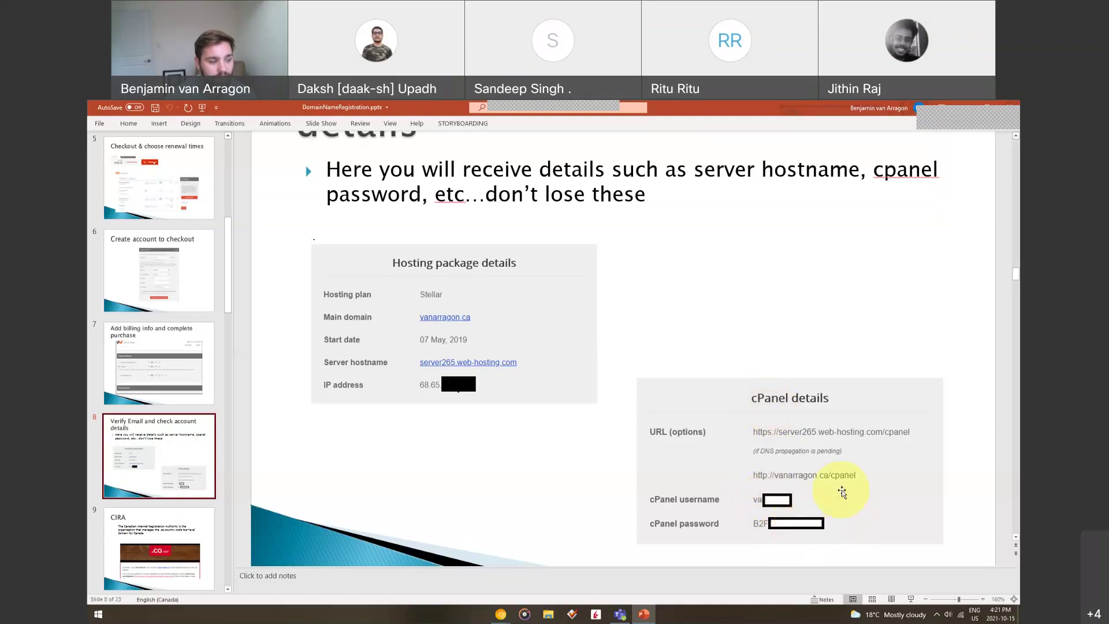
pyautogui.moveTo(500, 612)
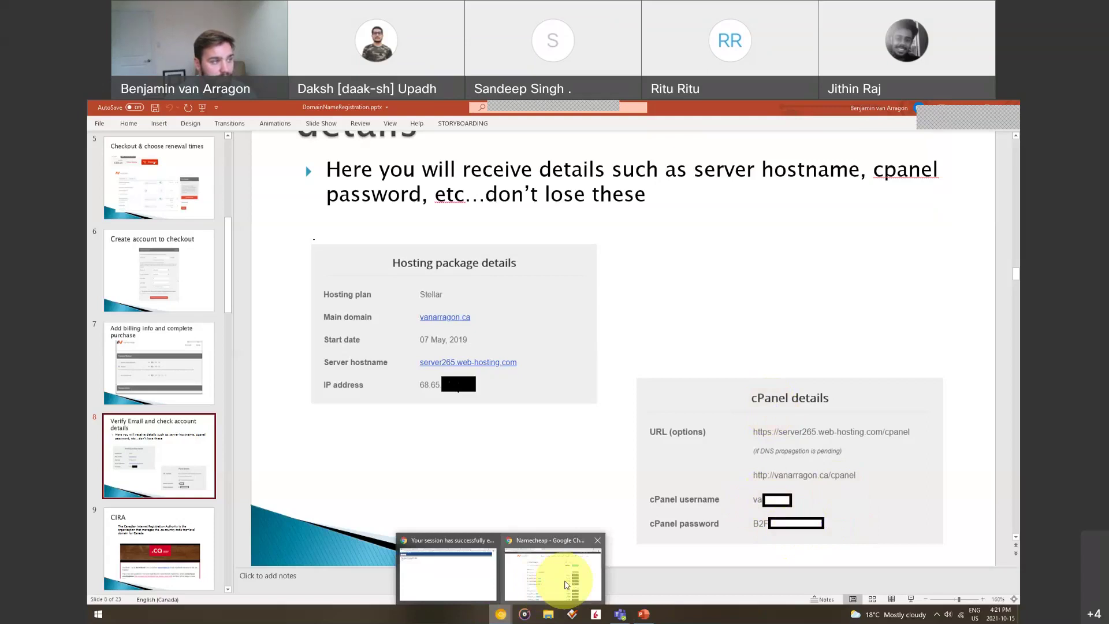
# In a new Chrome tab, load vanarragon.ca/cpanel to reach the cPanel login
pyautogui.click(566, 584)
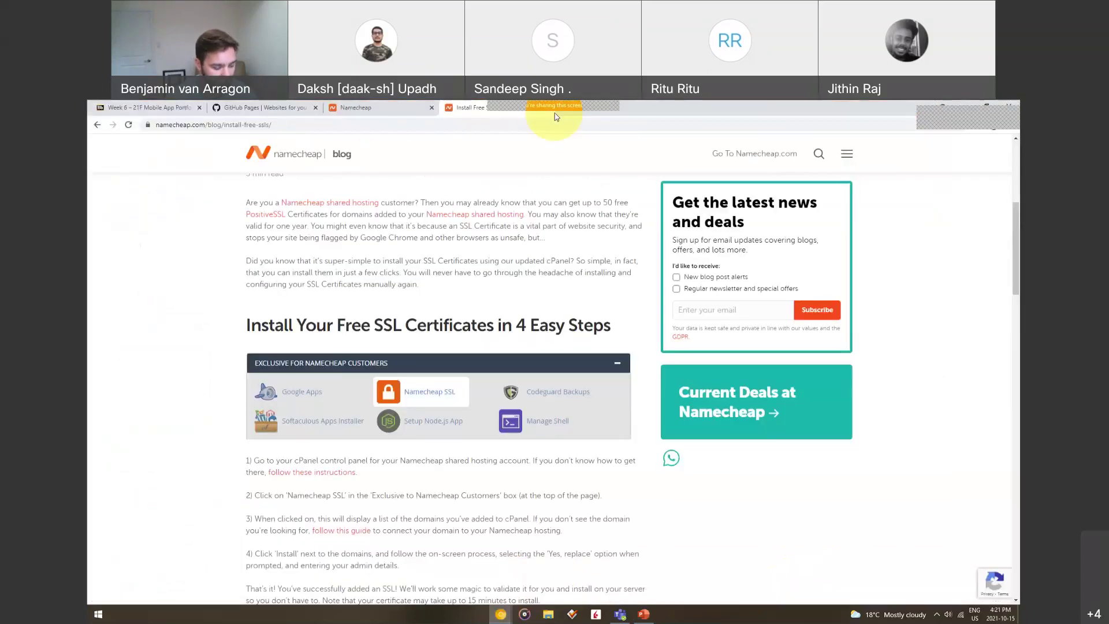
pyautogui.hotkey('ctrl', 't')
pyautogui.write('va')
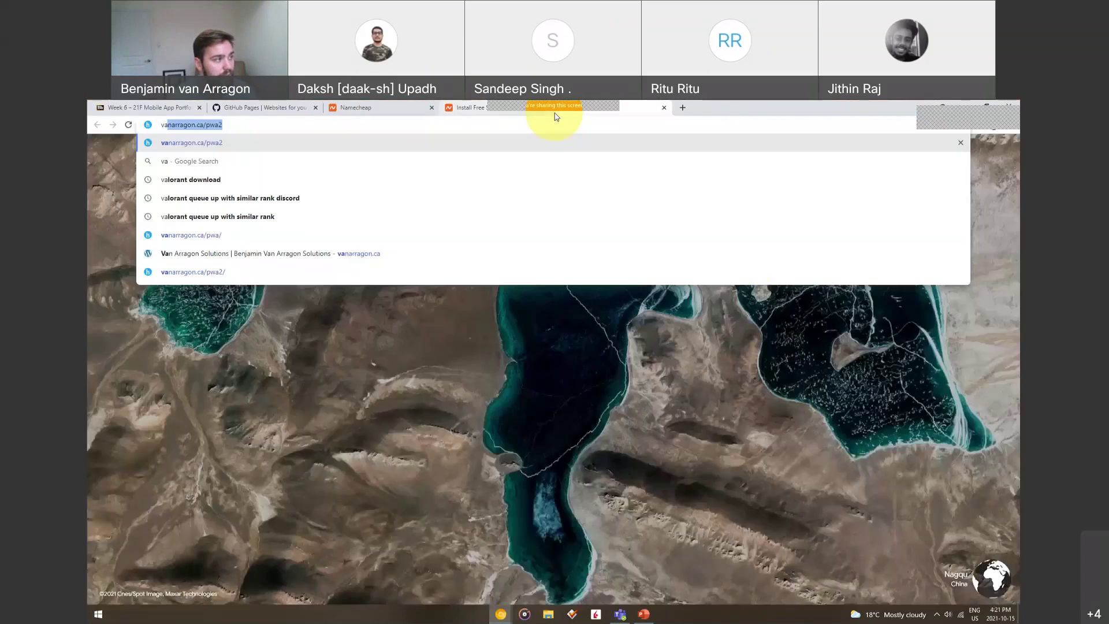
pyautogui.write('narragon.ca/cpanel')
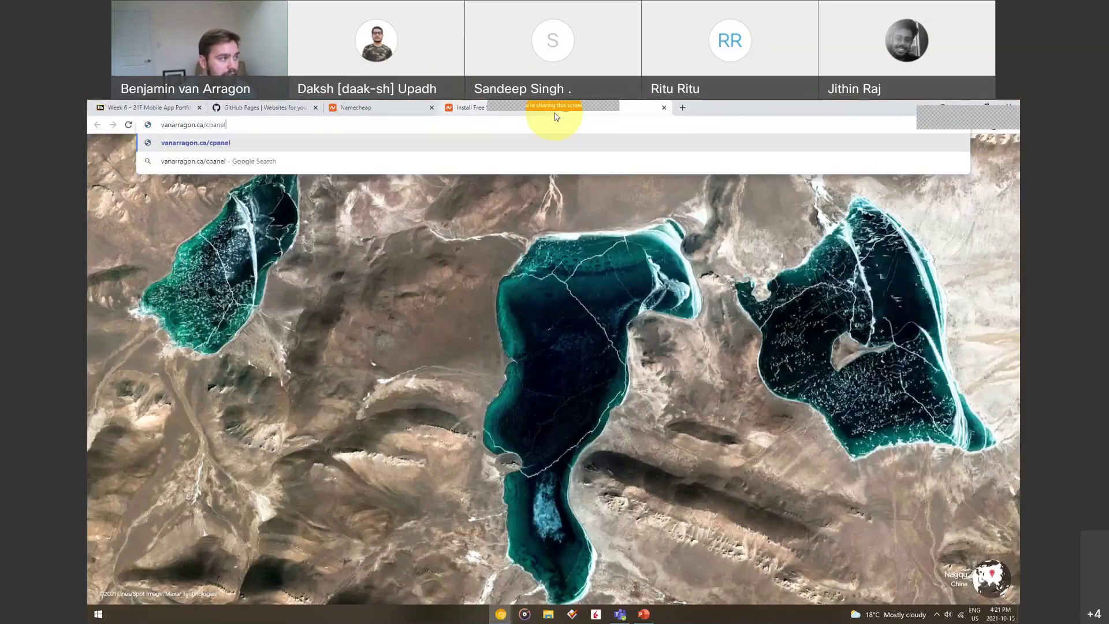
pyautogui.press('Return')
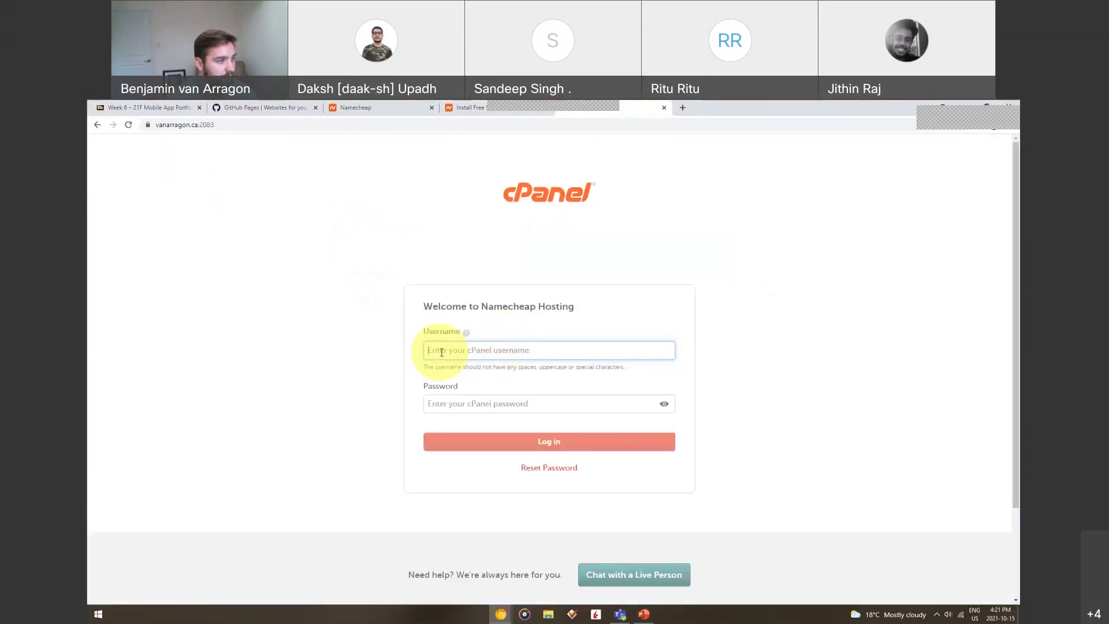
# Run a Google search for 'namechp'
pyautogui.click(680, 126)
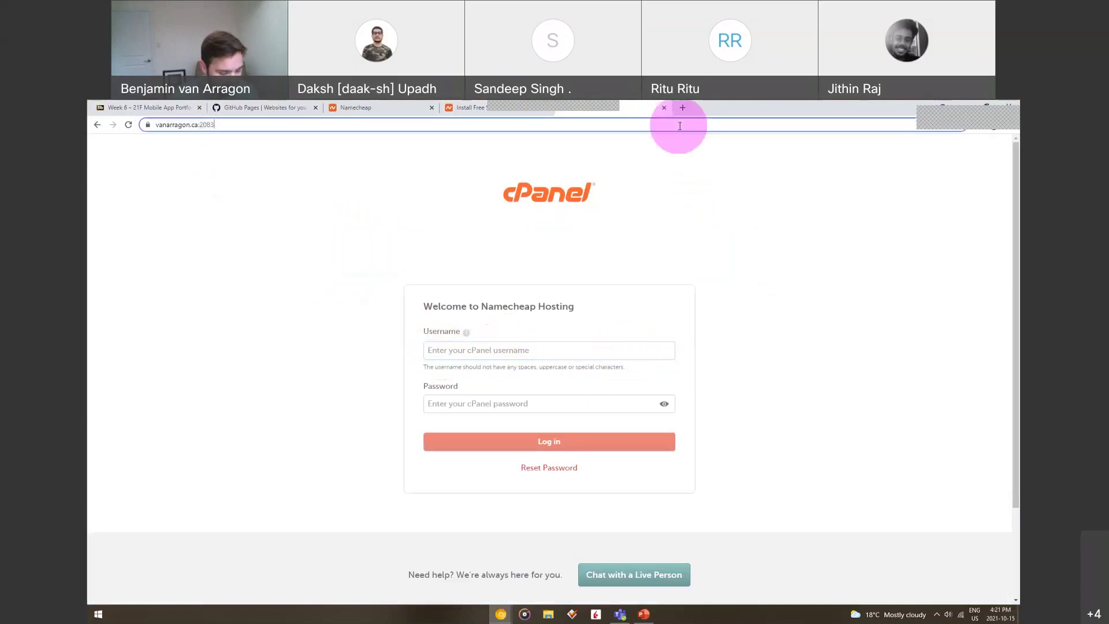
pyautogui.write('namechp')
pyautogui.press('Return')
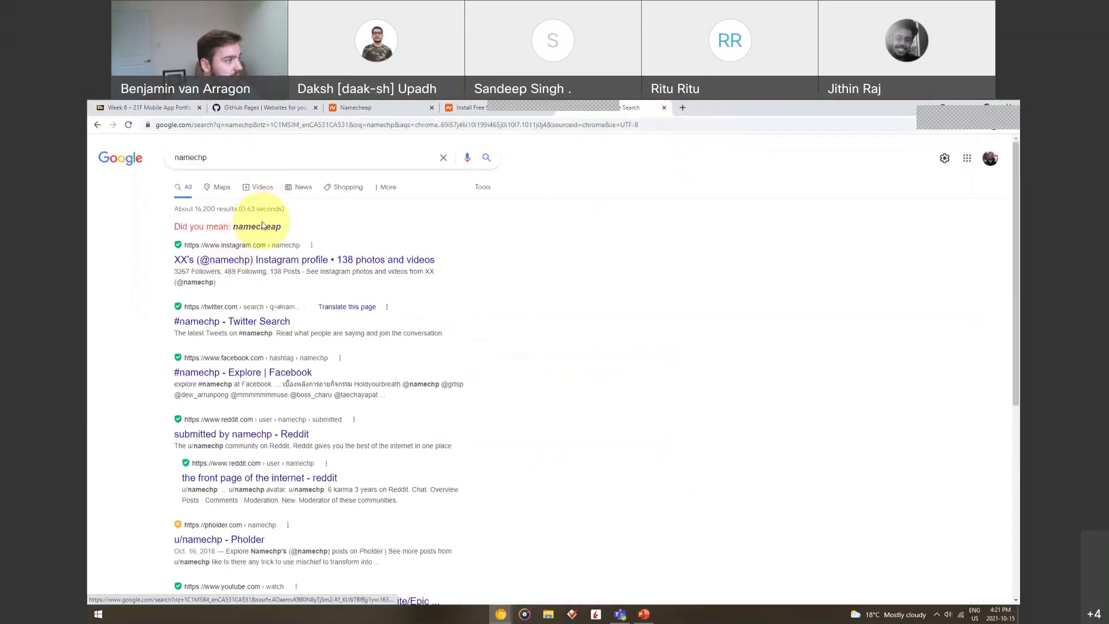
# Follow the namecheap suggestion to namecheap.com and sign in to the account
pyautogui.click(263, 226)
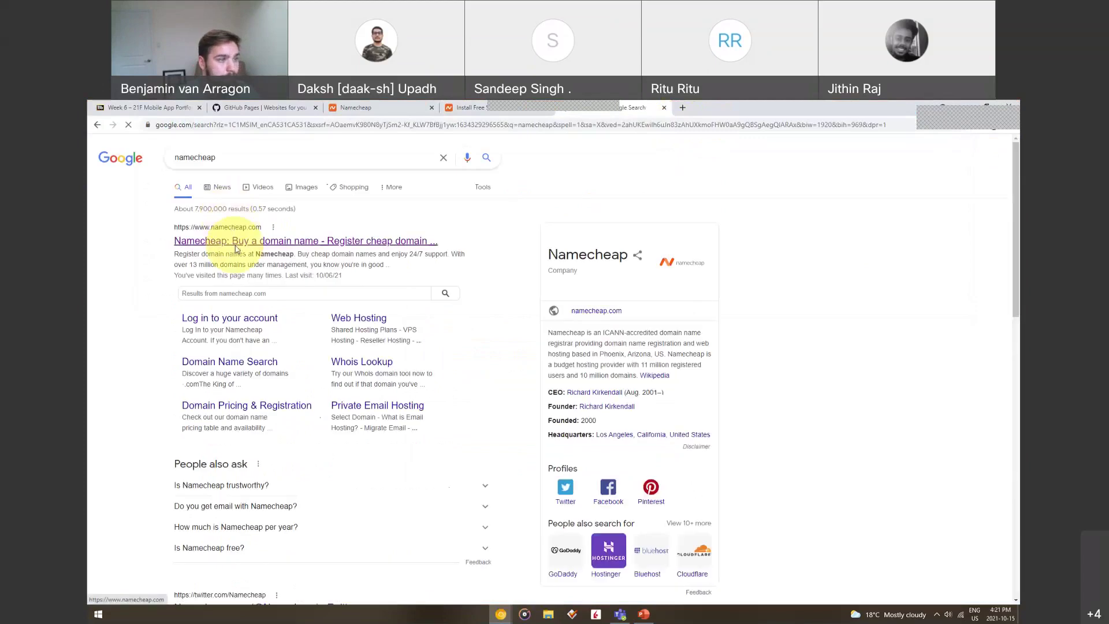
pyautogui.click(235, 242)
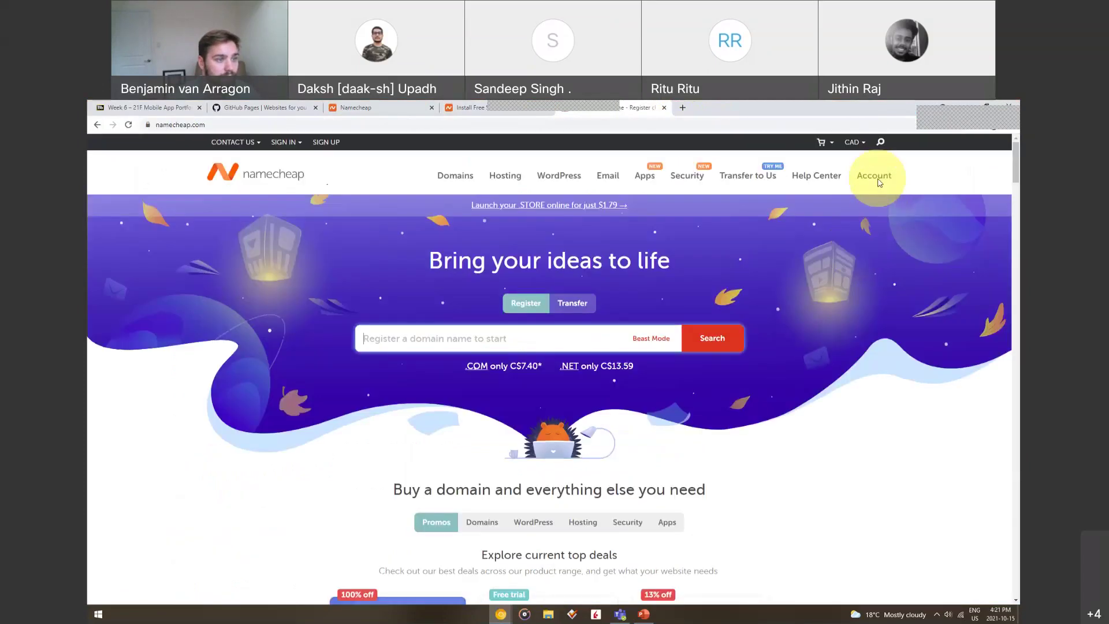
pyautogui.click(875, 179)
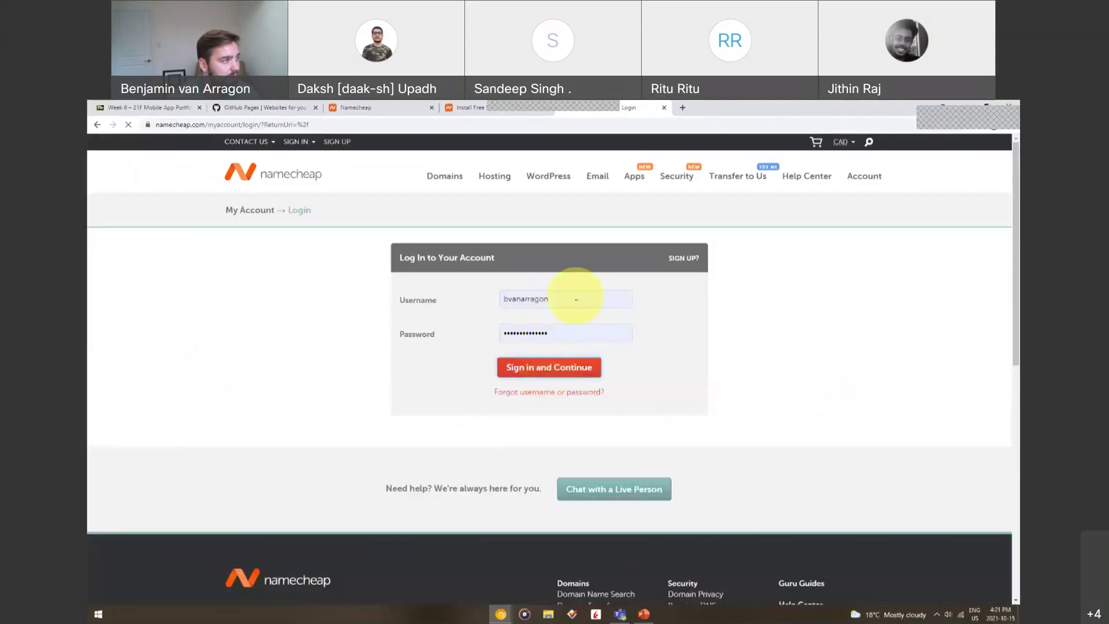
pyautogui.press('Return')
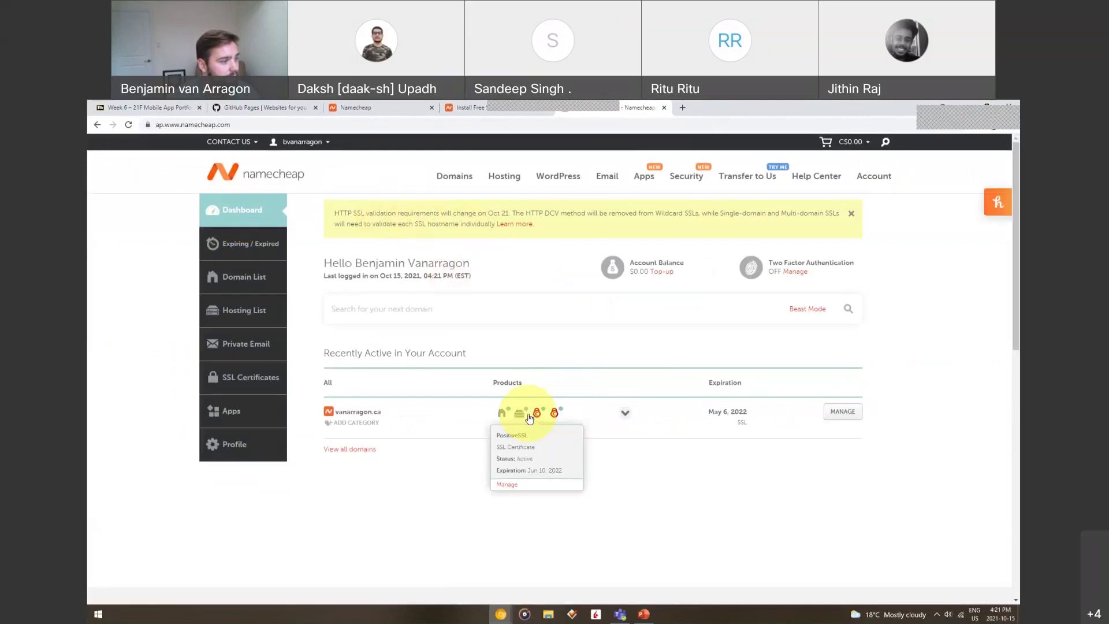
# Expand the vanarragon.ca entry to list its domain, Stellar hosting and two PositiveSSL certificates
pyautogui.click(625, 412)
pyautogui.scroll(-1, 477, 376)
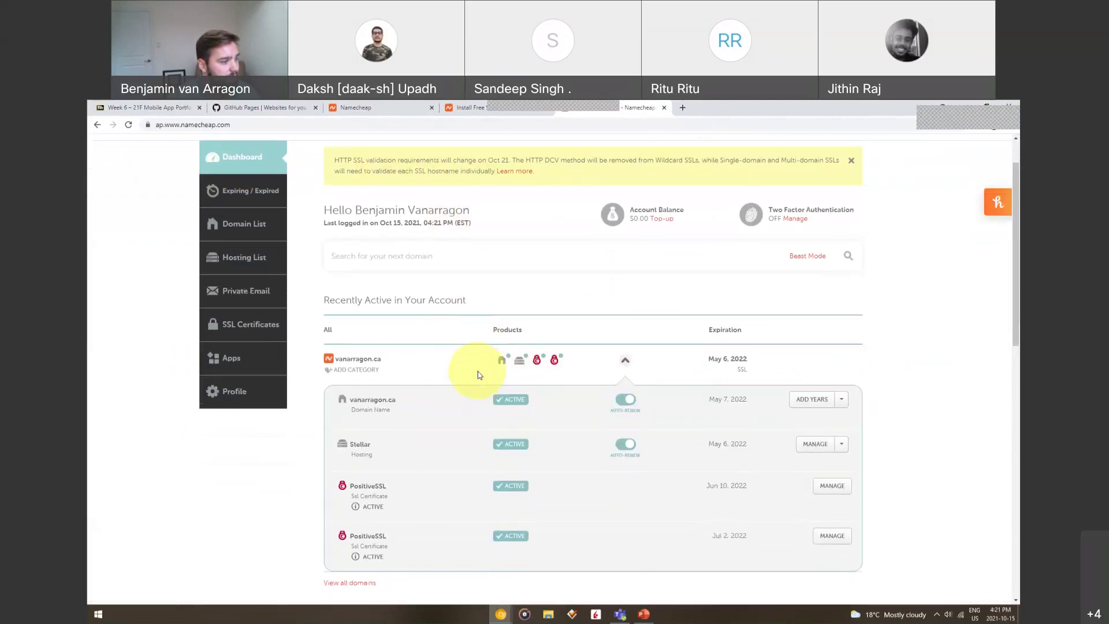
pyautogui.scroll(-1, 478, 375)
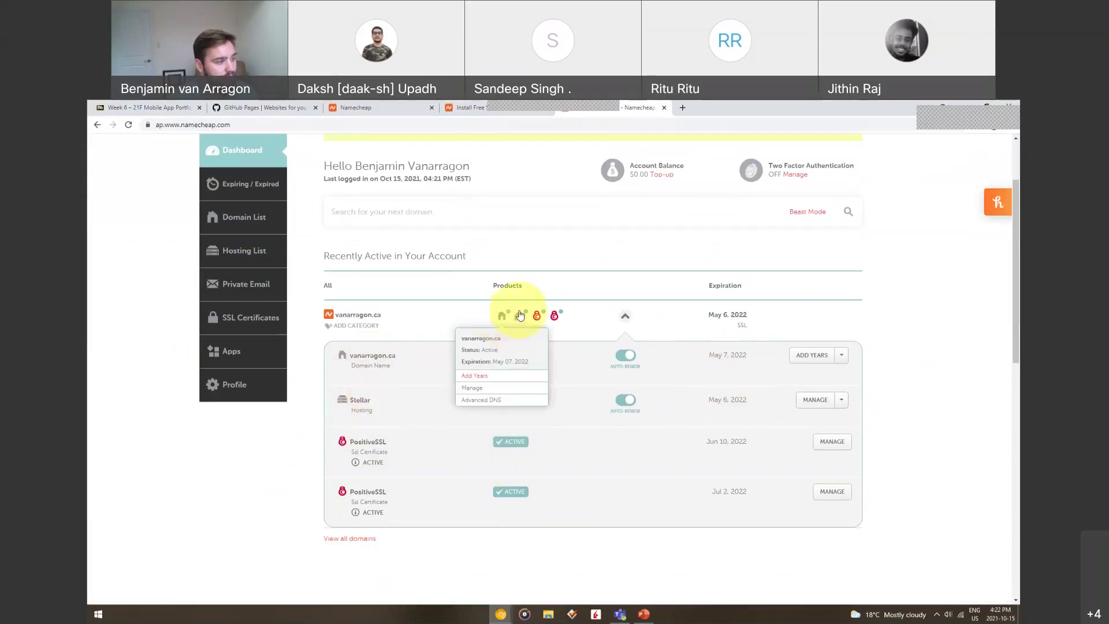
pyautogui.moveTo(522, 319)
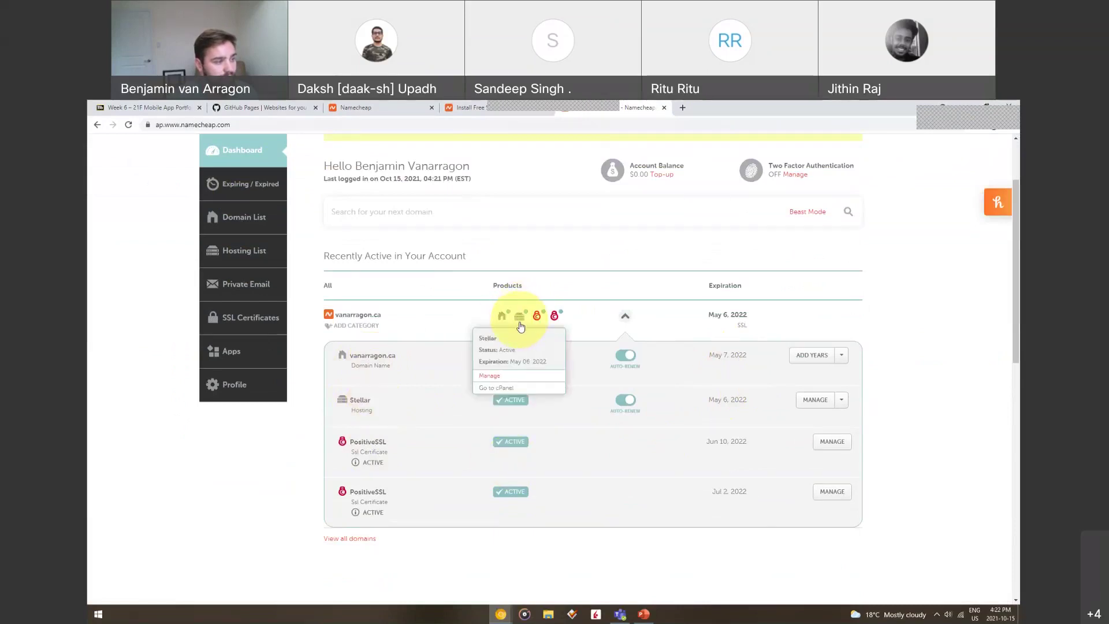
# Open cPanel for the Stellar plan, go to Email Accounts and select the first account's domain
pyautogui.click(496, 391)
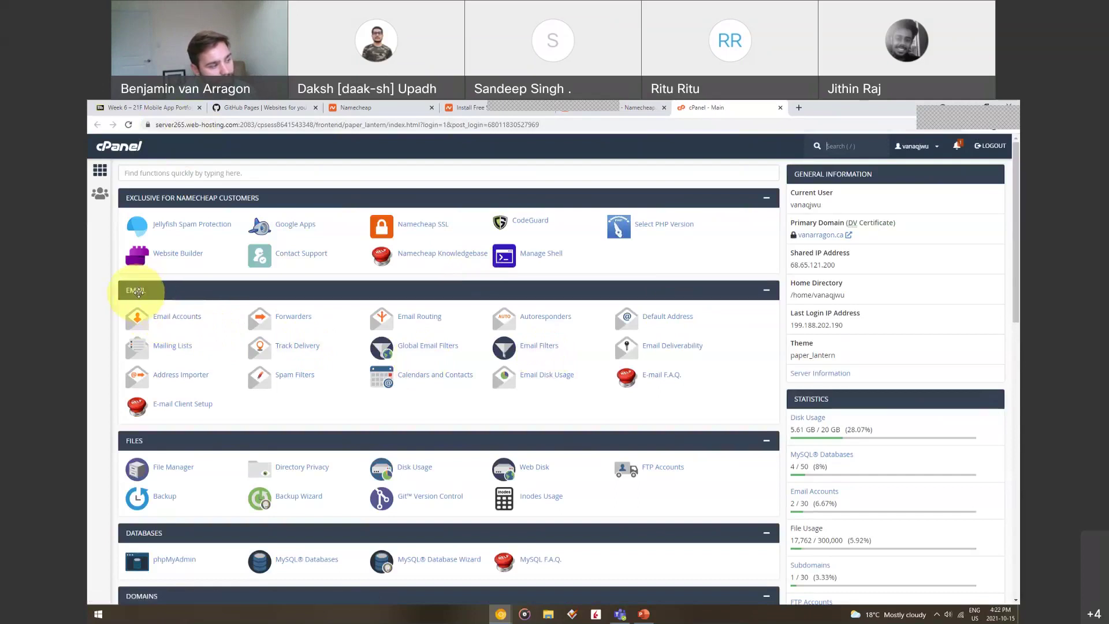
pyautogui.click(172, 323)
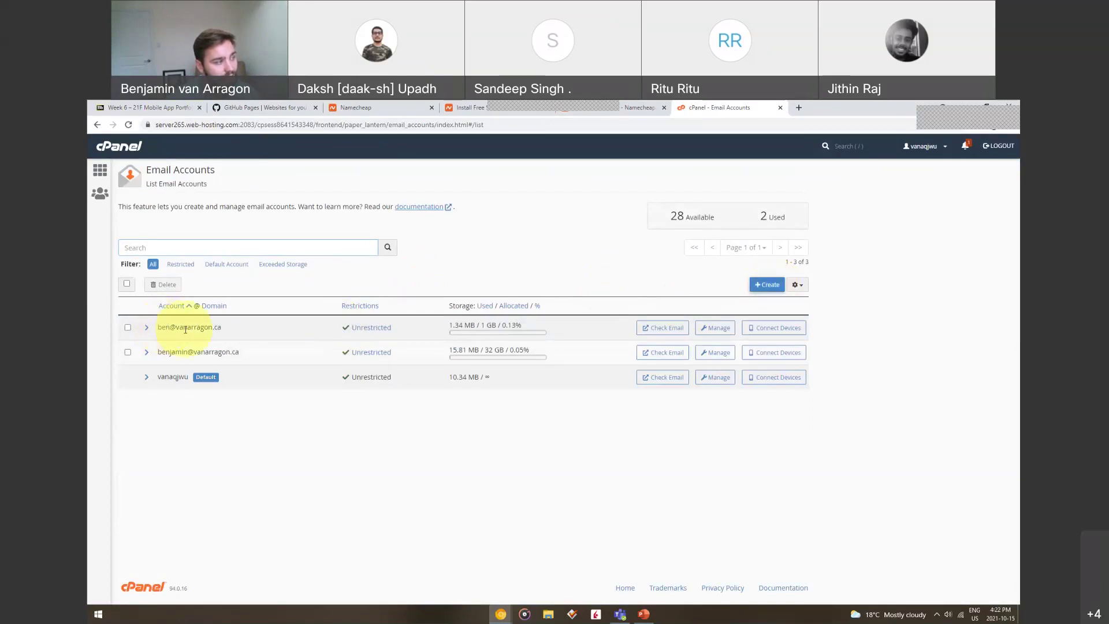
pyautogui.moveTo(176, 328); pyautogui.dragTo(233, 331)
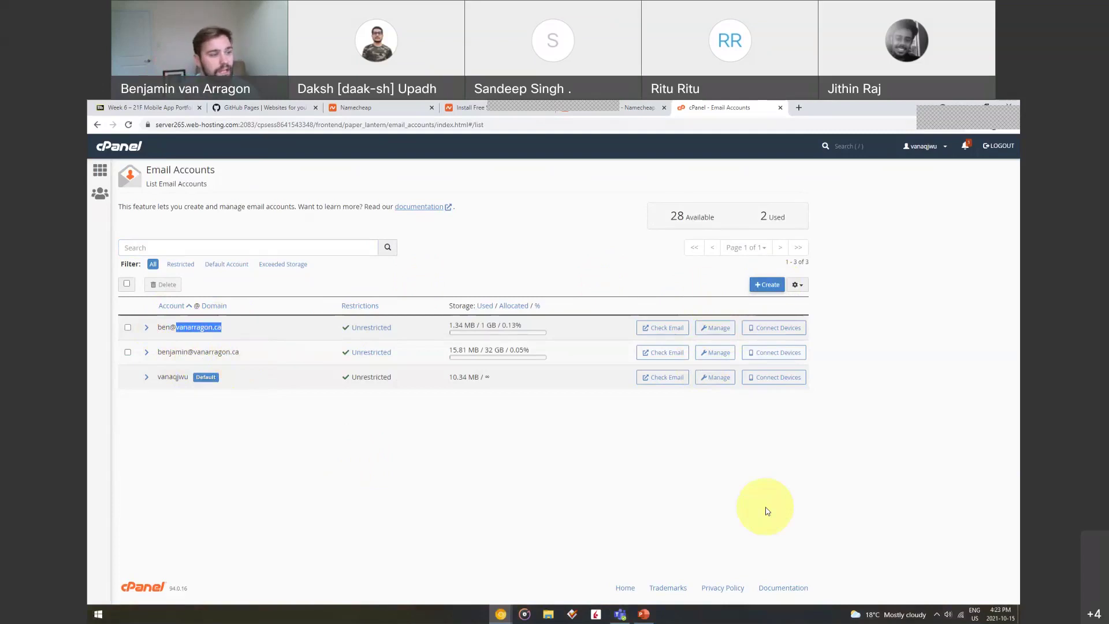
# Start a new email account named 'asdfasdf', abandon it, and decline saving the password
pyautogui.click(766, 290)
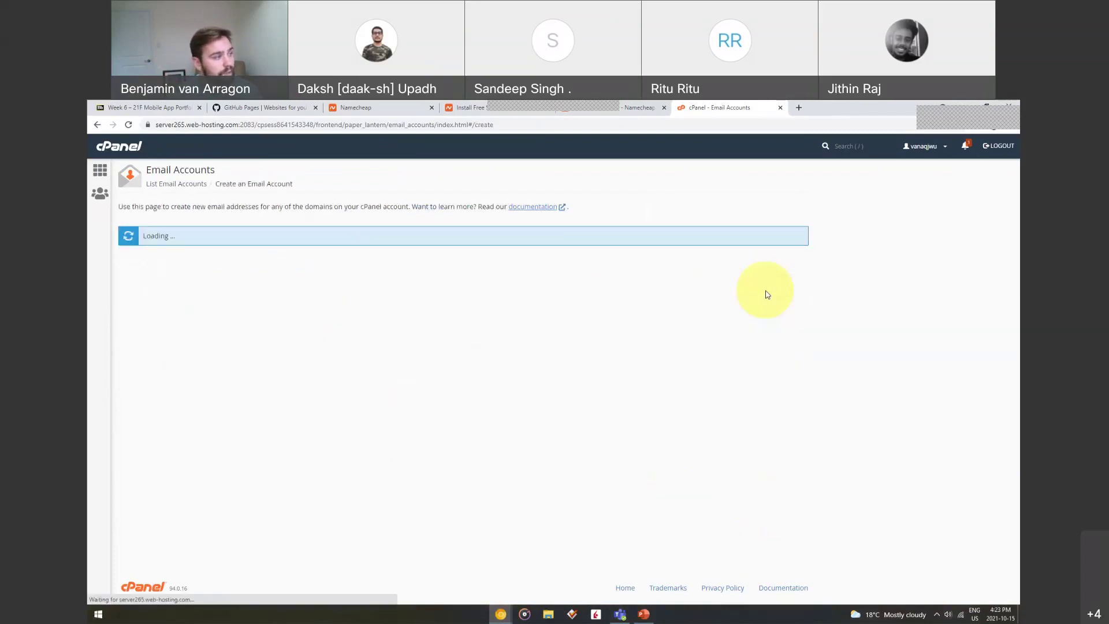
pyautogui.click(167, 325)
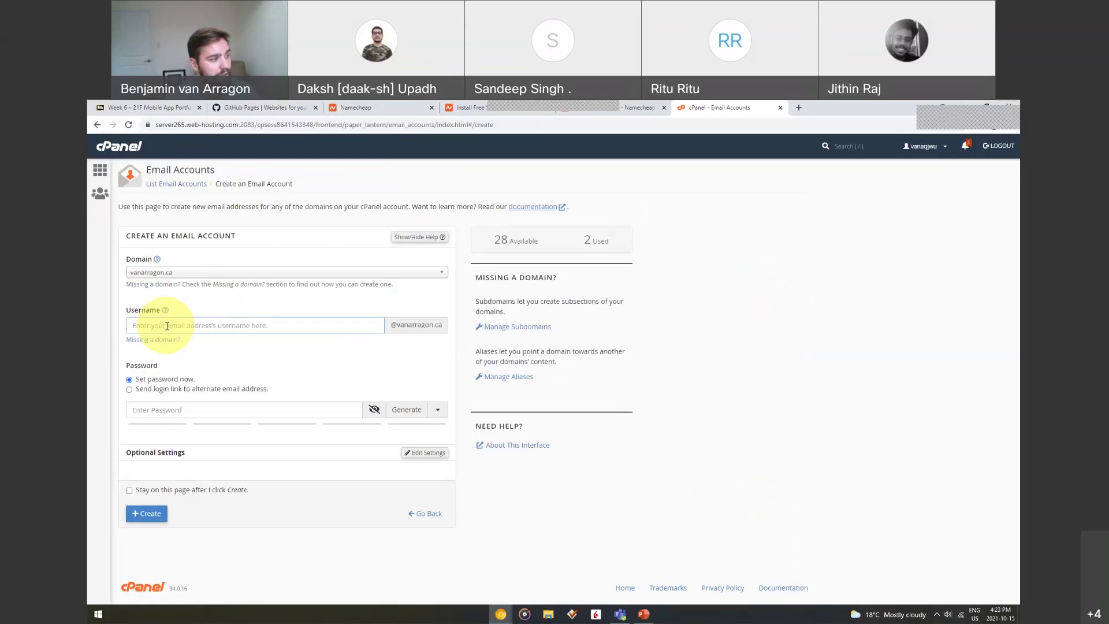
pyautogui.write('asdfasdf')
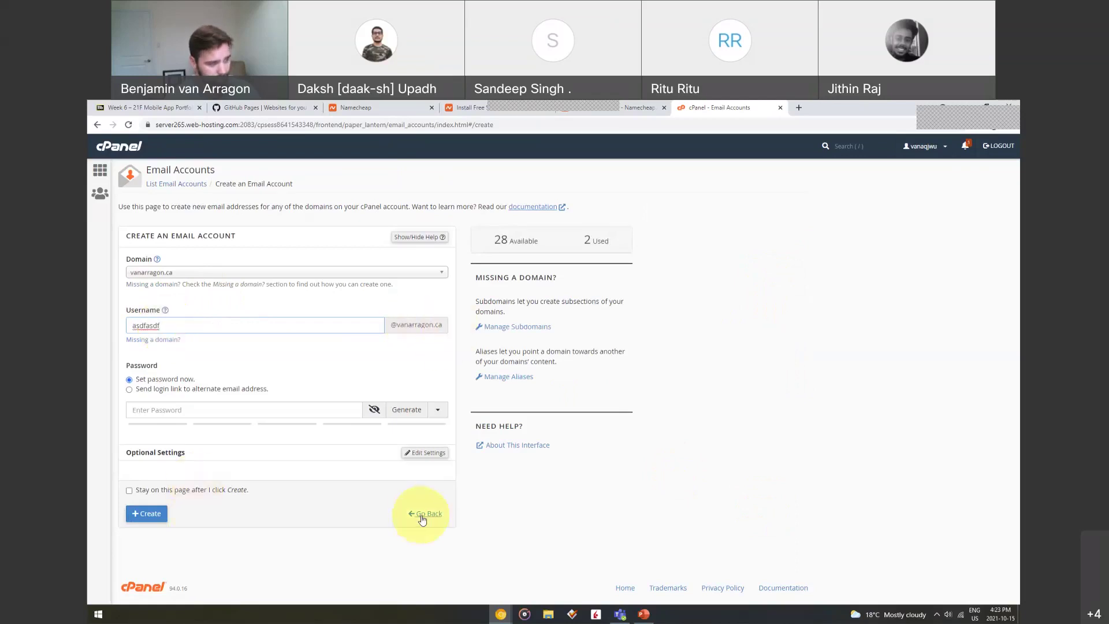
pyautogui.click(422, 519)
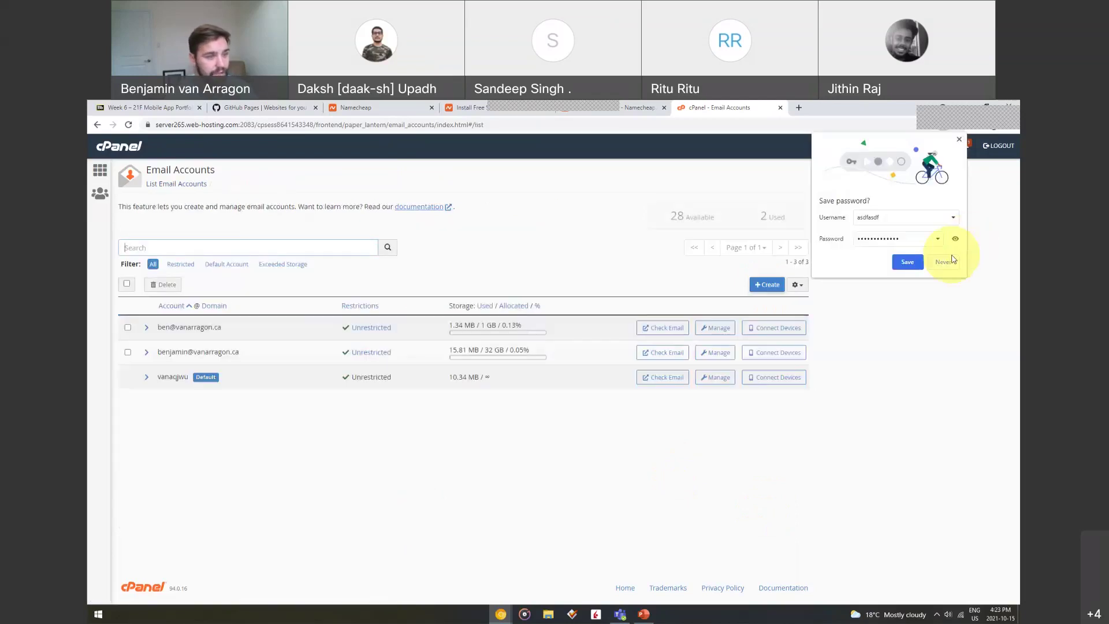
pyautogui.click(945, 263)
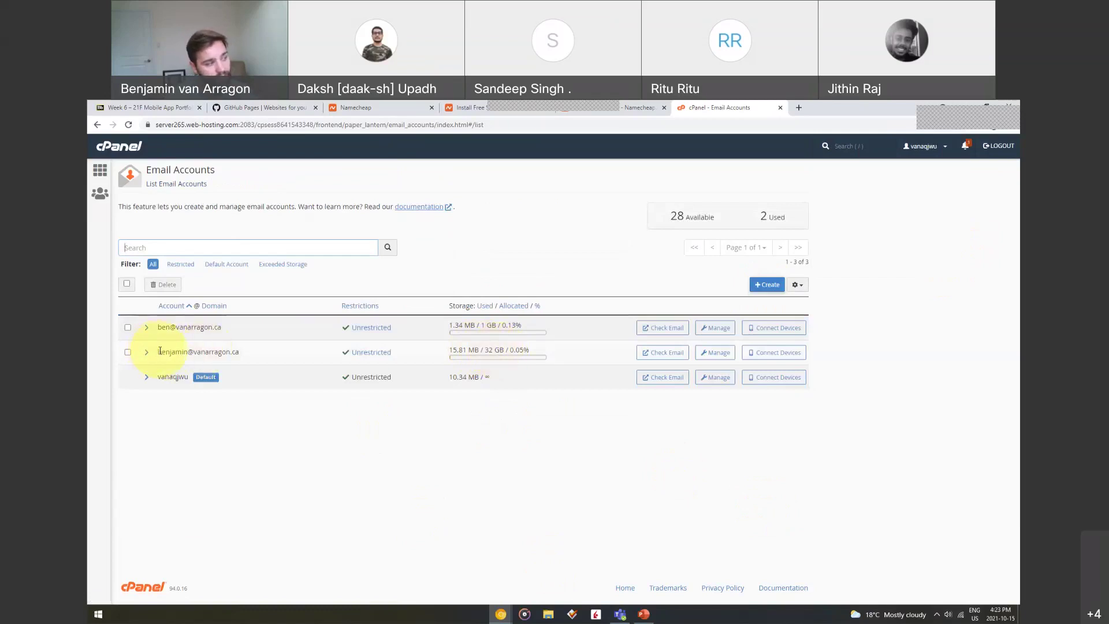
# Highlight the second account's email address, then return to the cPanel home page
pyautogui.moveTo(156, 352); pyautogui.dragTo(243, 353)
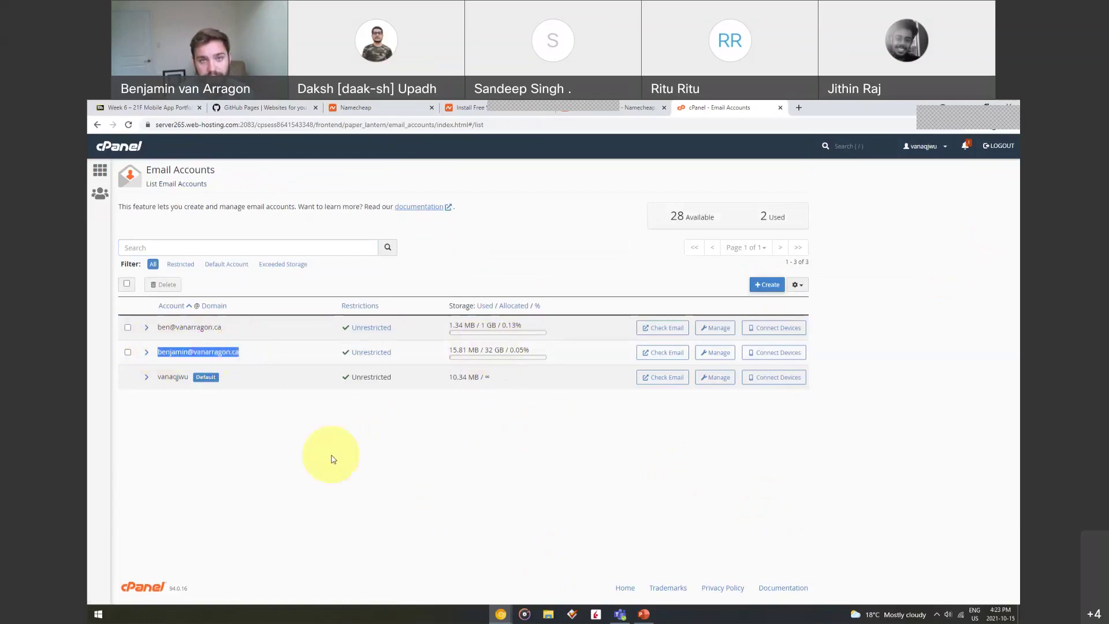
pyautogui.click(272, 459)
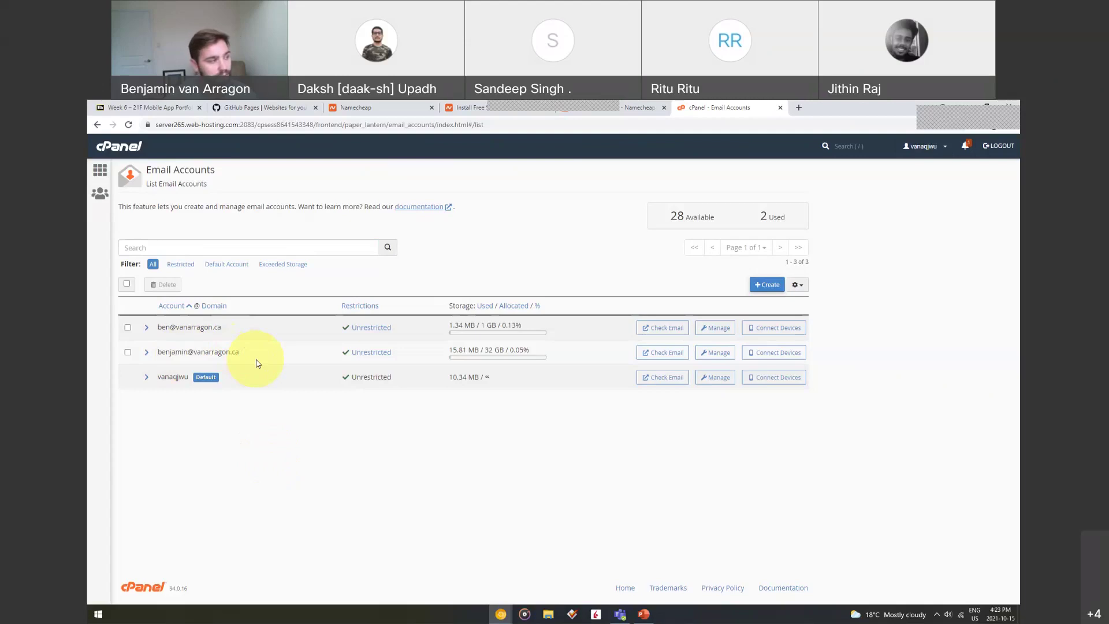
pyautogui.moveTo(157, 352); pyautogui.dragTo(241, 354)
pyautogui.click(384, 523)
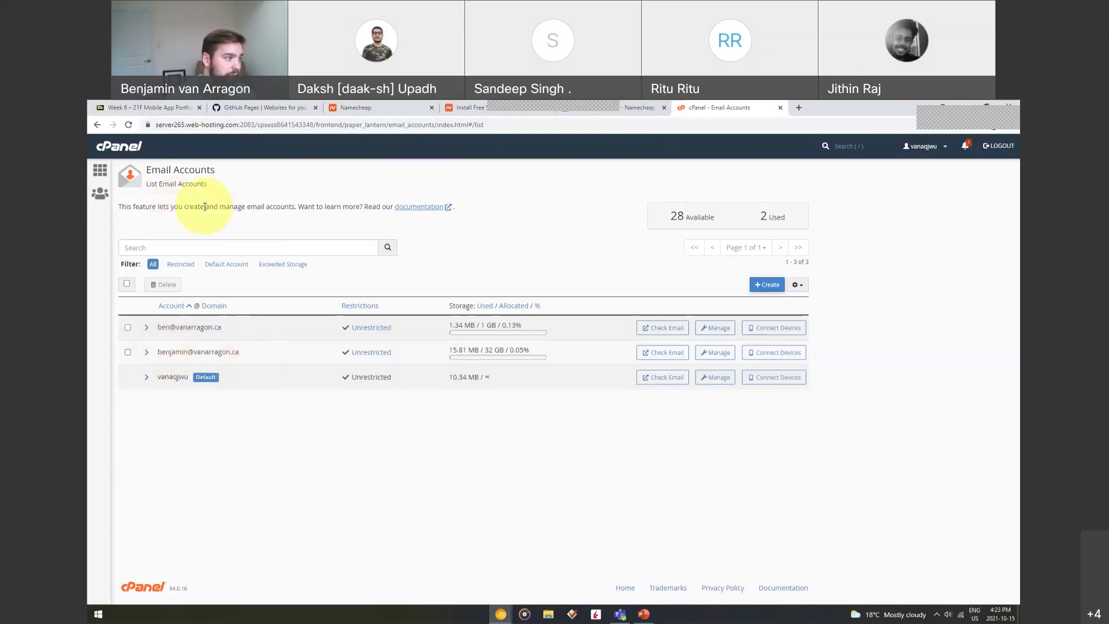
pyautogui.click(97, 125)
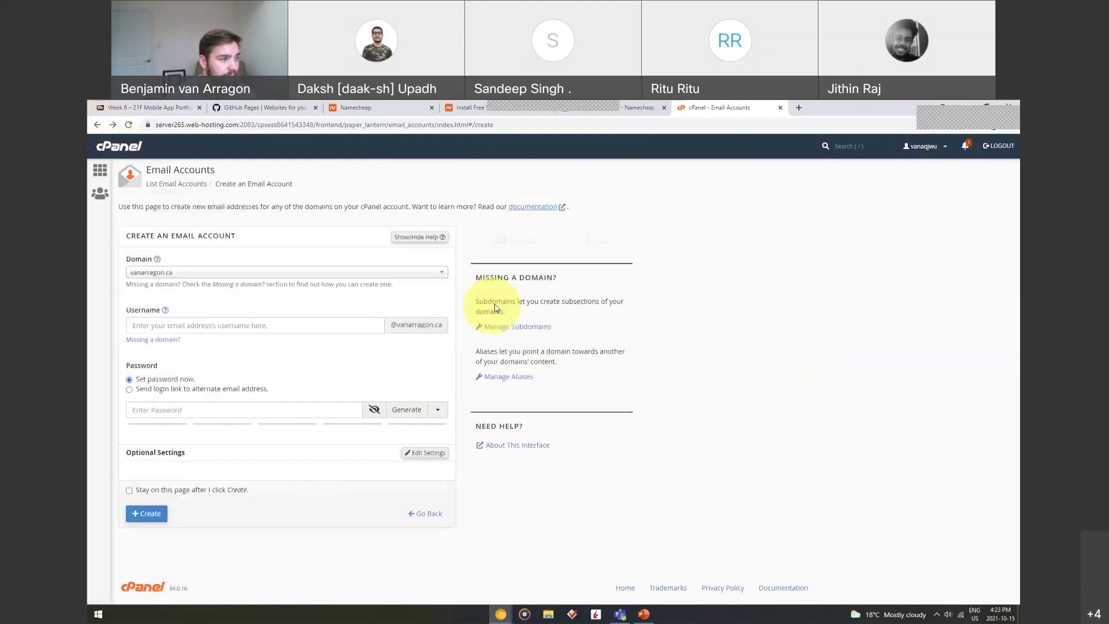
pyautogui.click(638, 109)
pyautogui.click(716, 110)
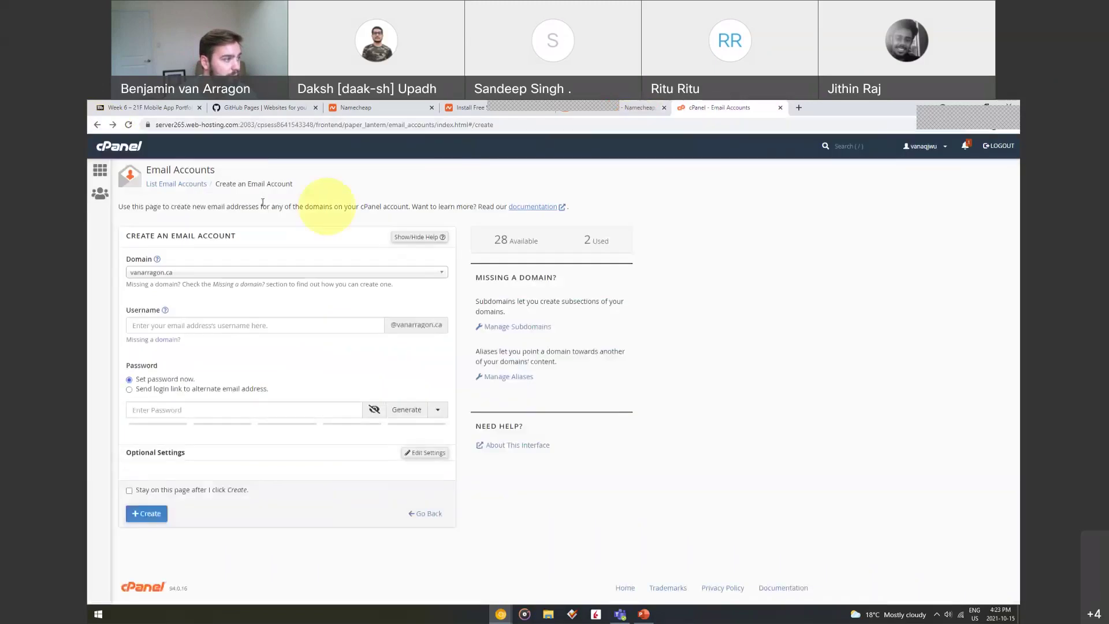
pyautogui.click(110, 176)
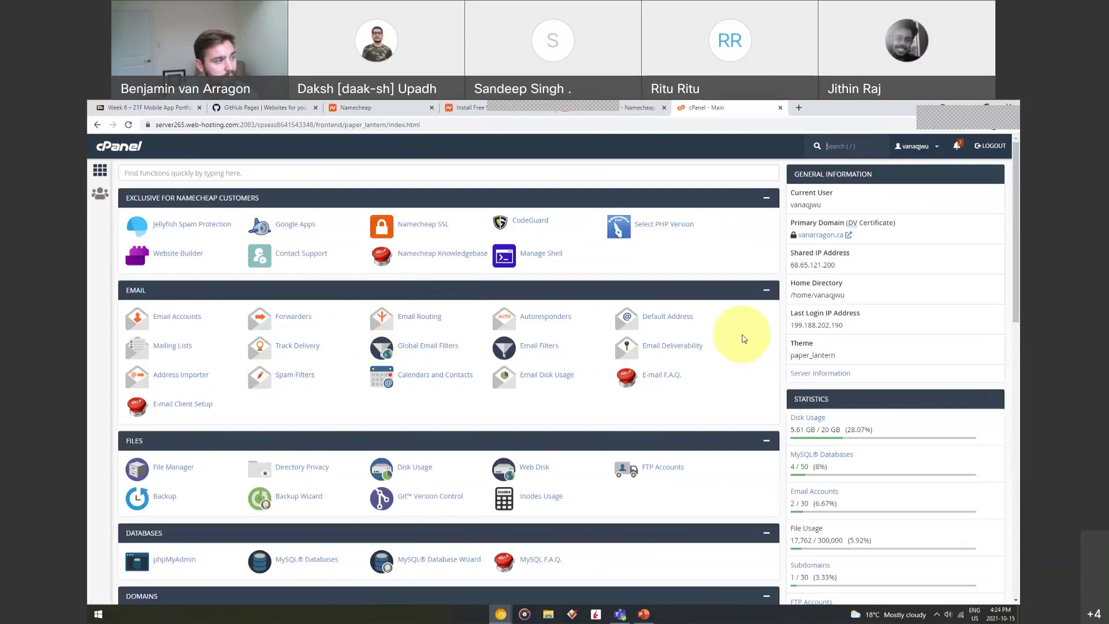
# Scroll down to the Software section and launch the Softaculous Apps Installer
pyautogui.scroll(-2, 647, 347)
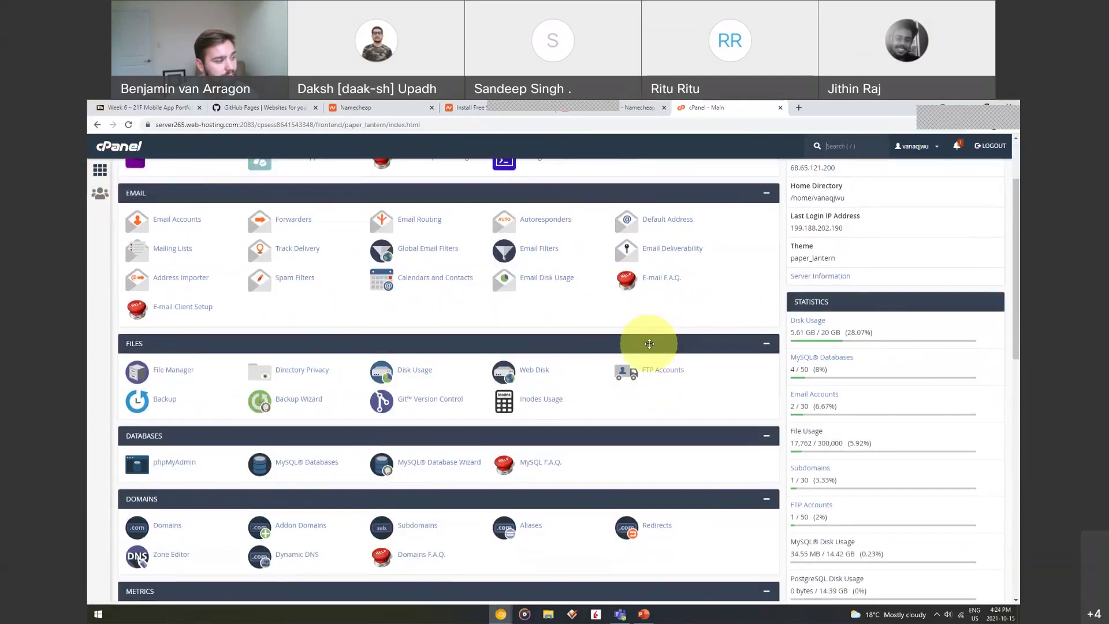
pyautogui.scroll(-1, 649, 344)
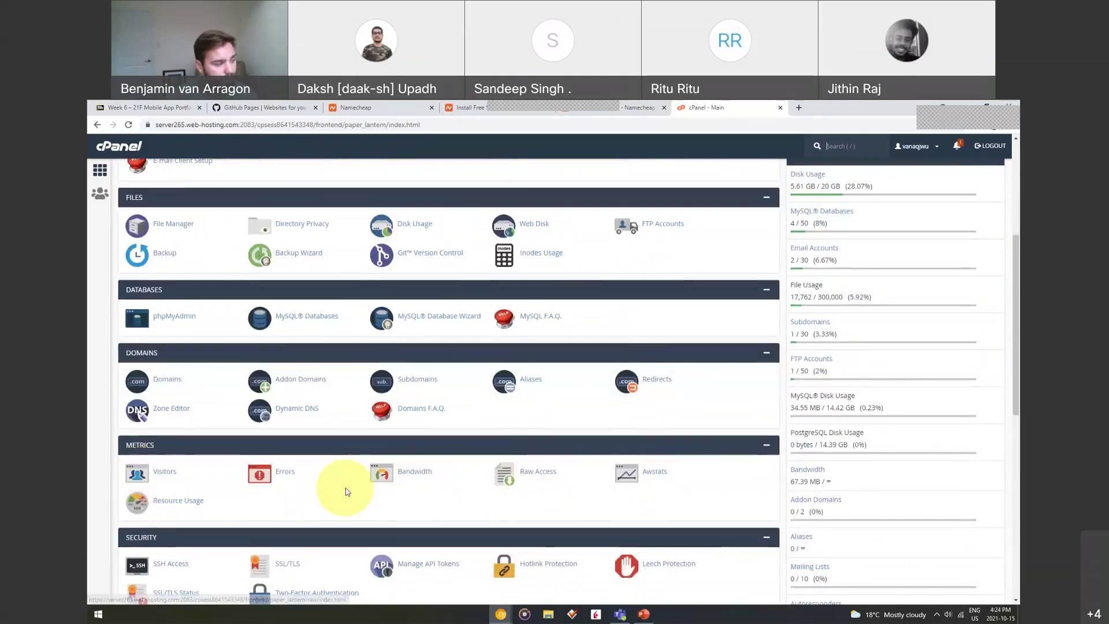
pyautogui.scroll(-2, 345, 491)
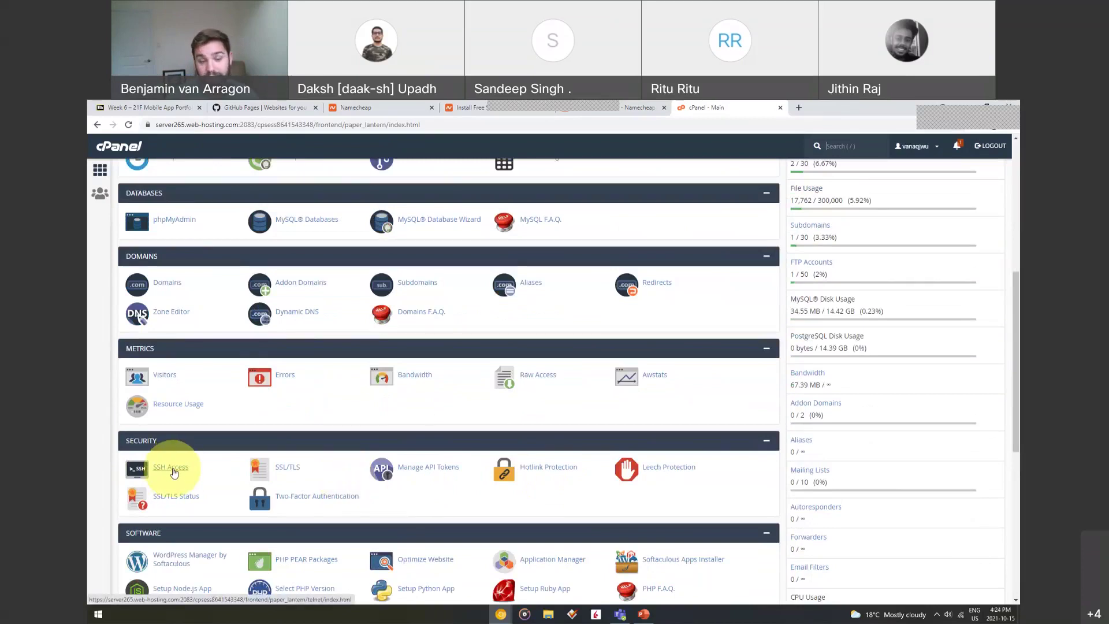
pyautogui.press('/')
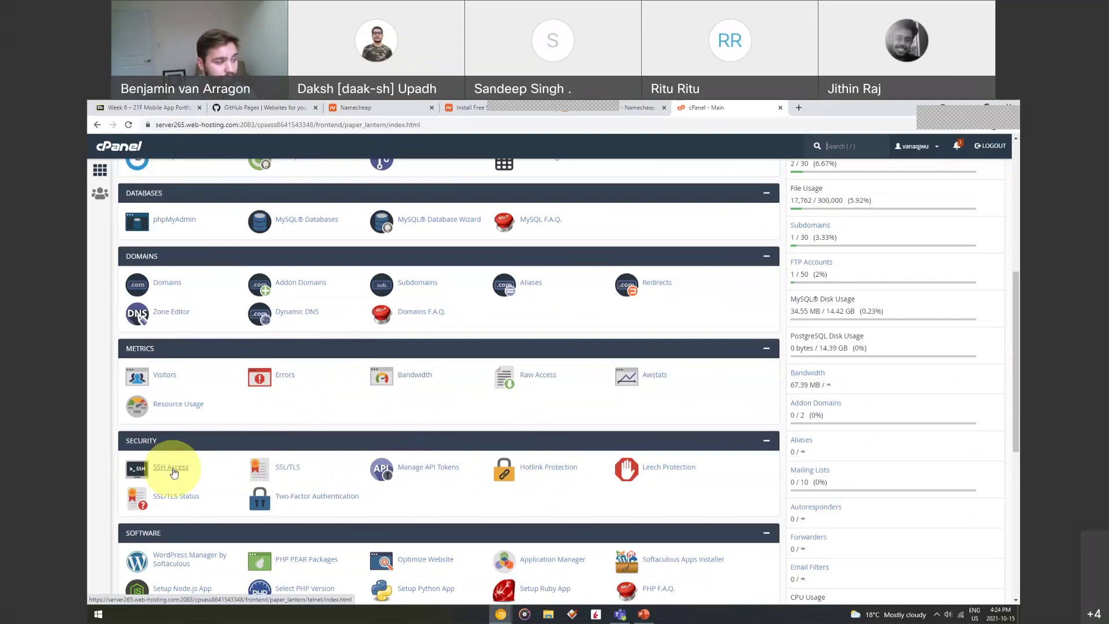
pyautogui.scroll(-2, 234, 429)
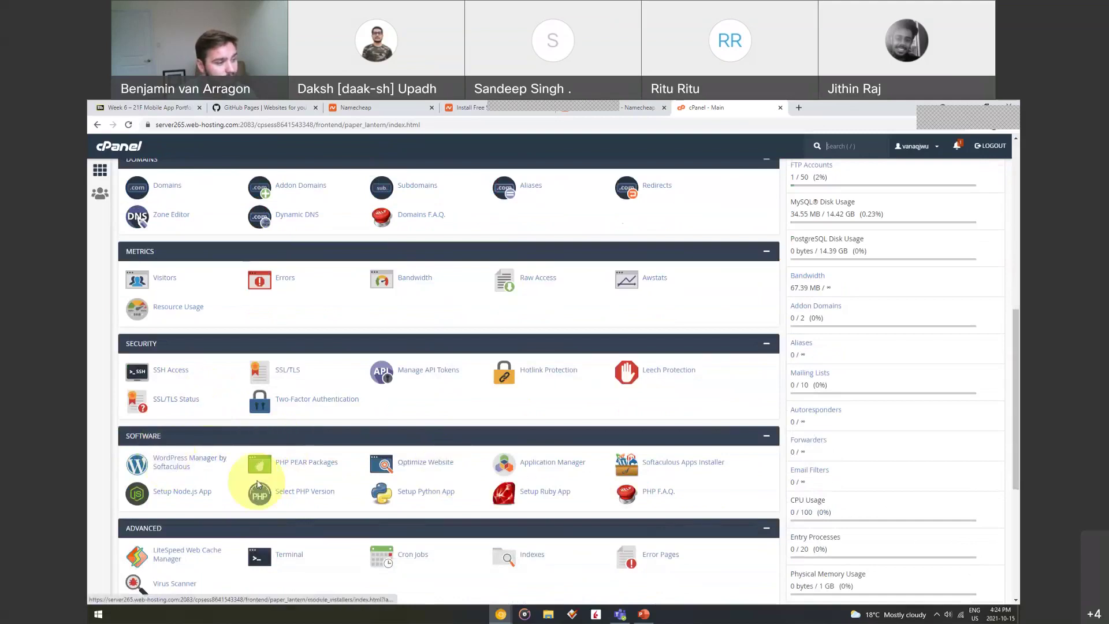
pyautogui.click(689, 467)
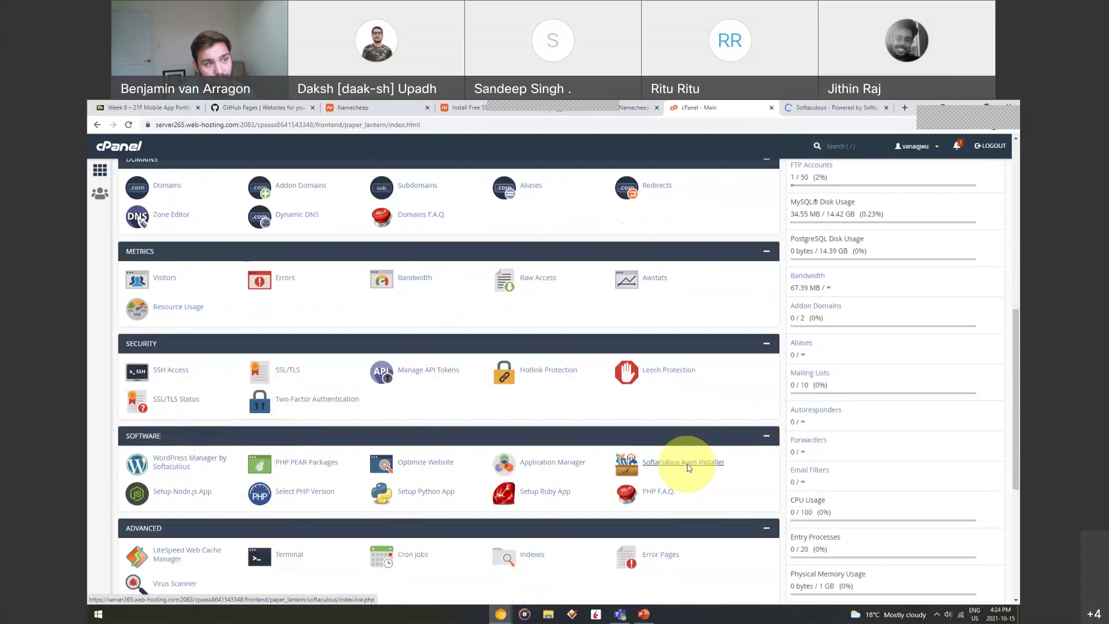
pyautogui.click(828, 108)
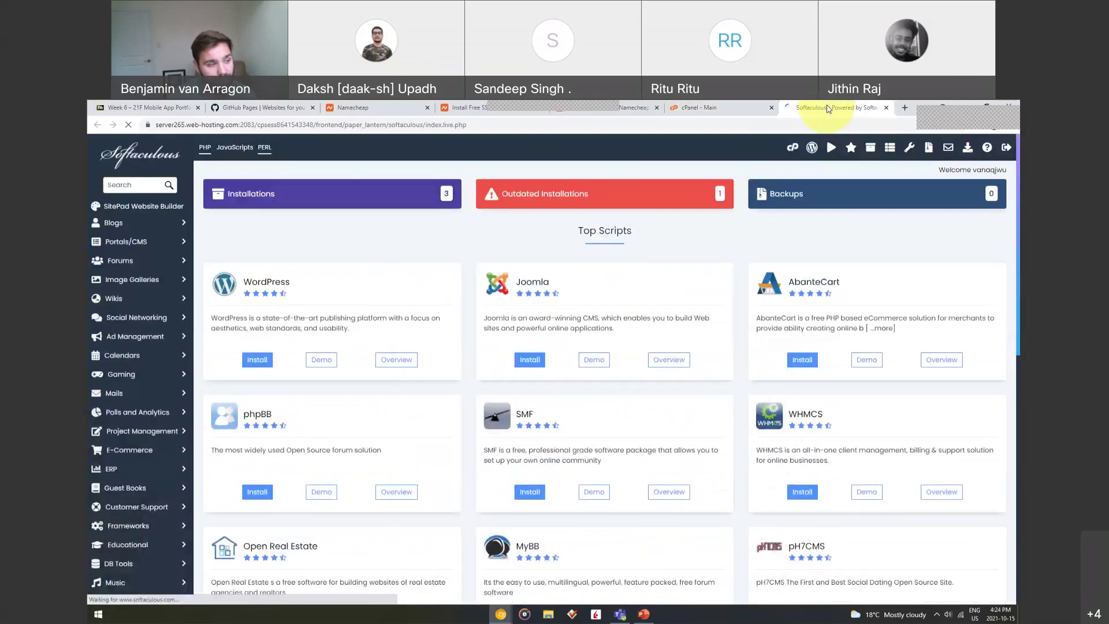
pyautogui.click(693, 107)
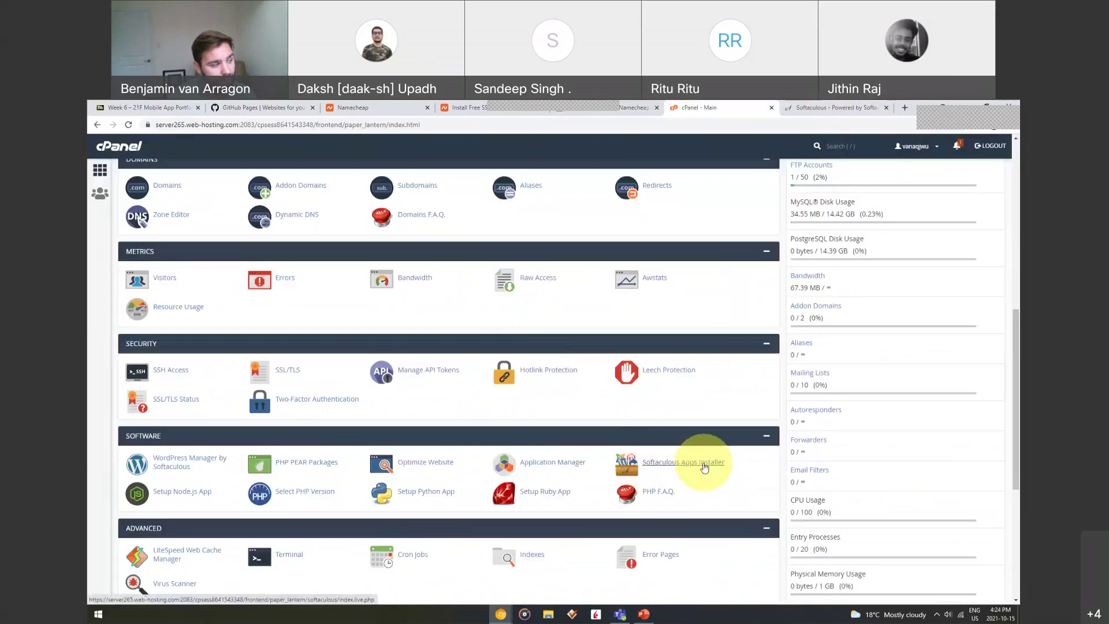
pyautogui.click(827, 108)
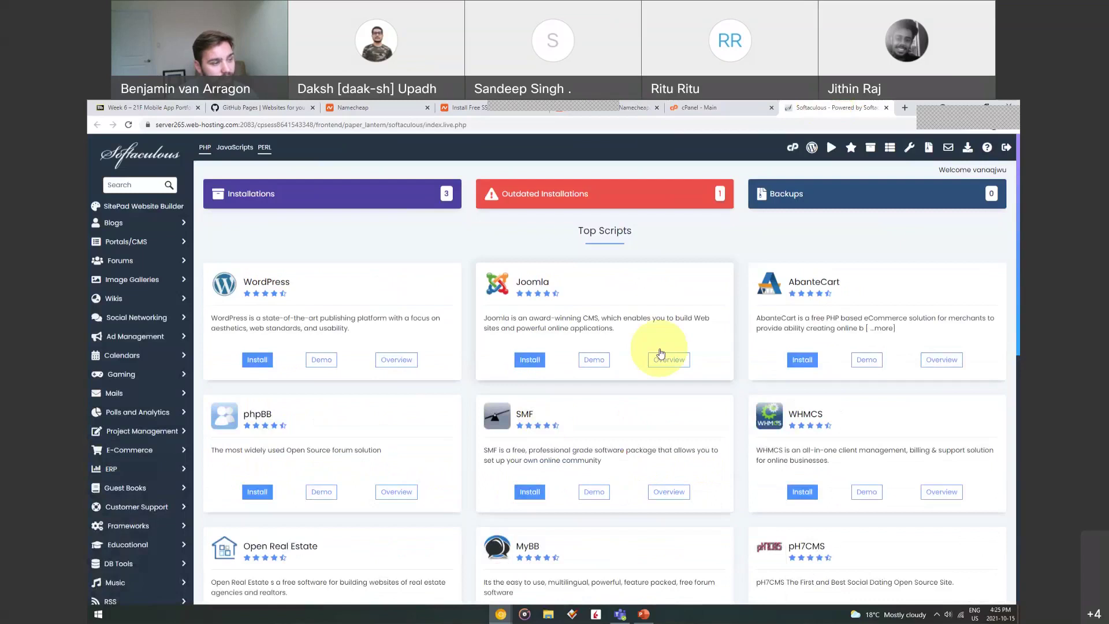
pyautogui.scroll(-1, 674, 343)
pyautogui.scroll(-4, 673, 344)
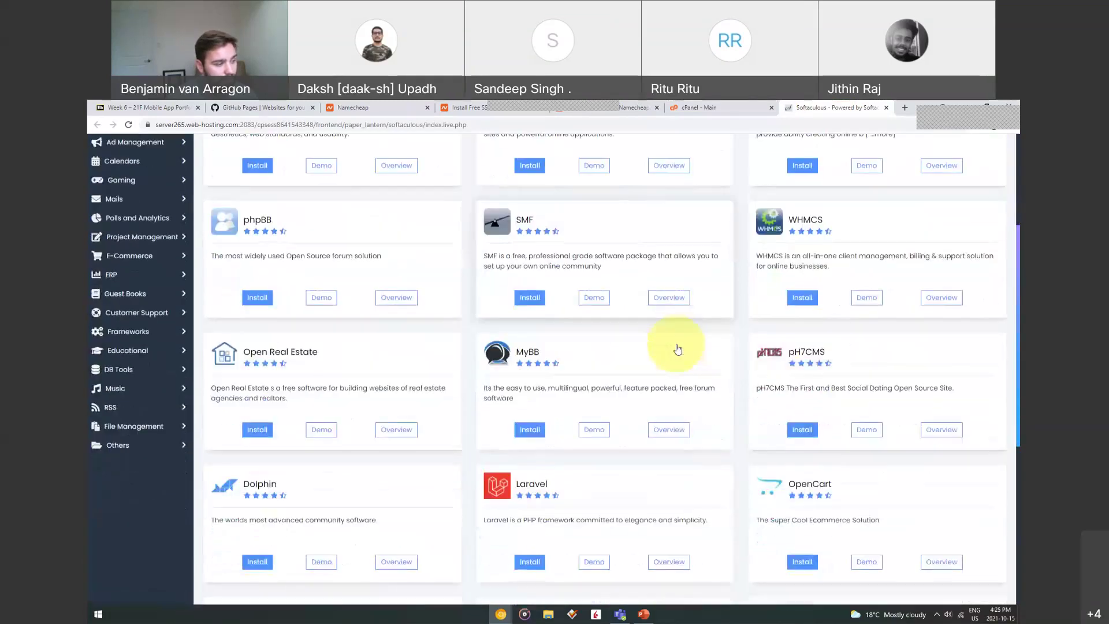
pyautogui.scroll(-2, 716, 389)
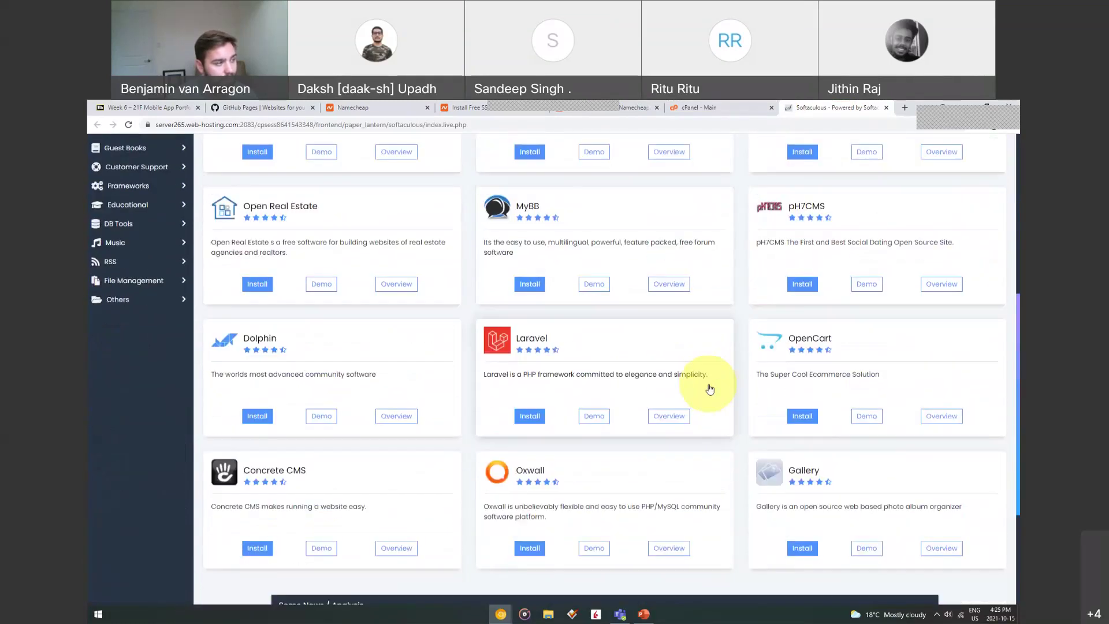
pyautogui.scroll(5, 711, 388)
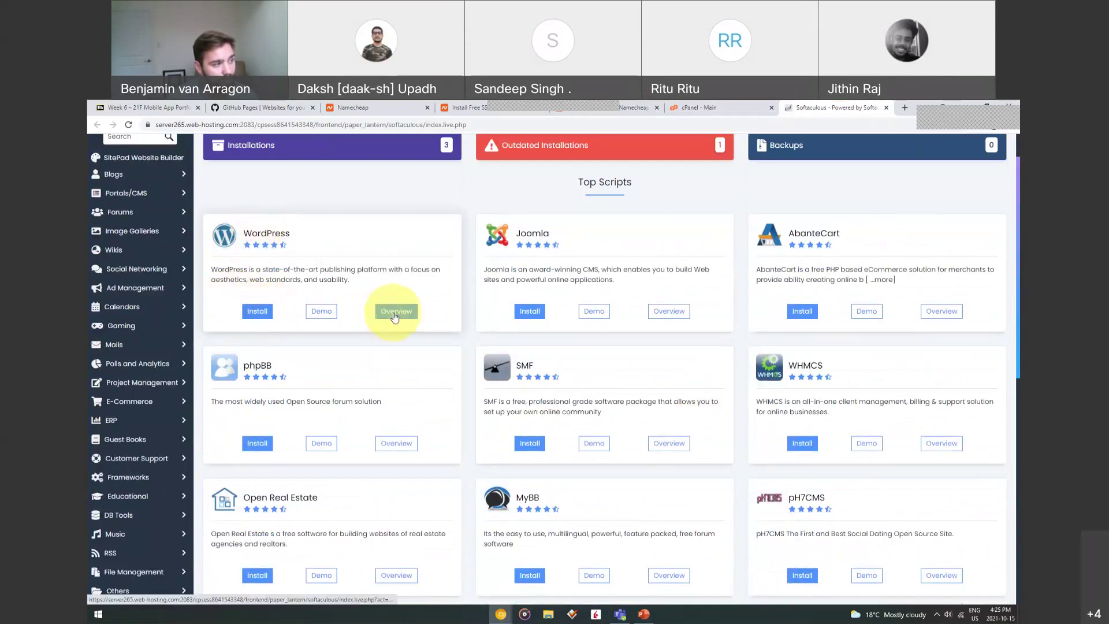
# Open the WordPress overview in Softaculous and review version 5.8.1 and Current Installations
pyautogui.click(395, 314)
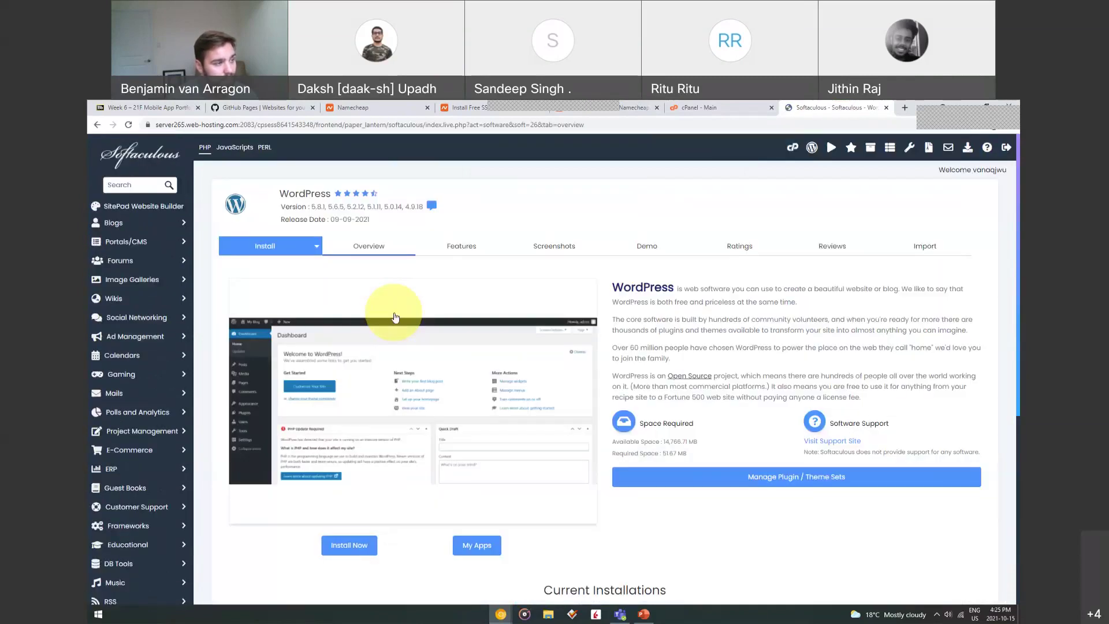
pyautogui.scroll(-3, 663, 388)
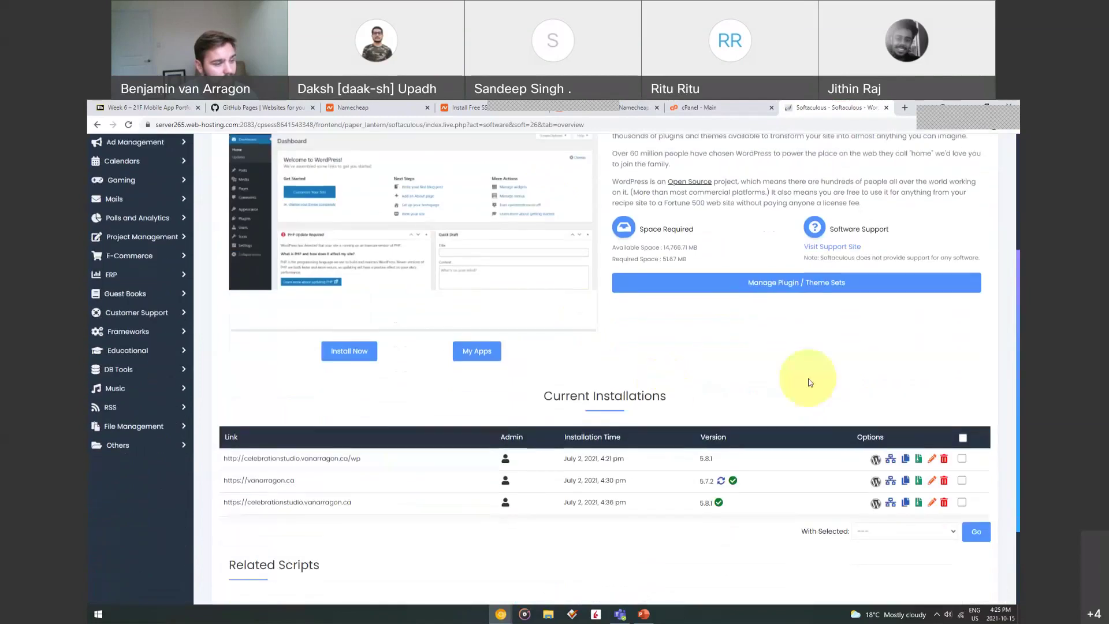
pyautogui.scroll(3, 867, 347)
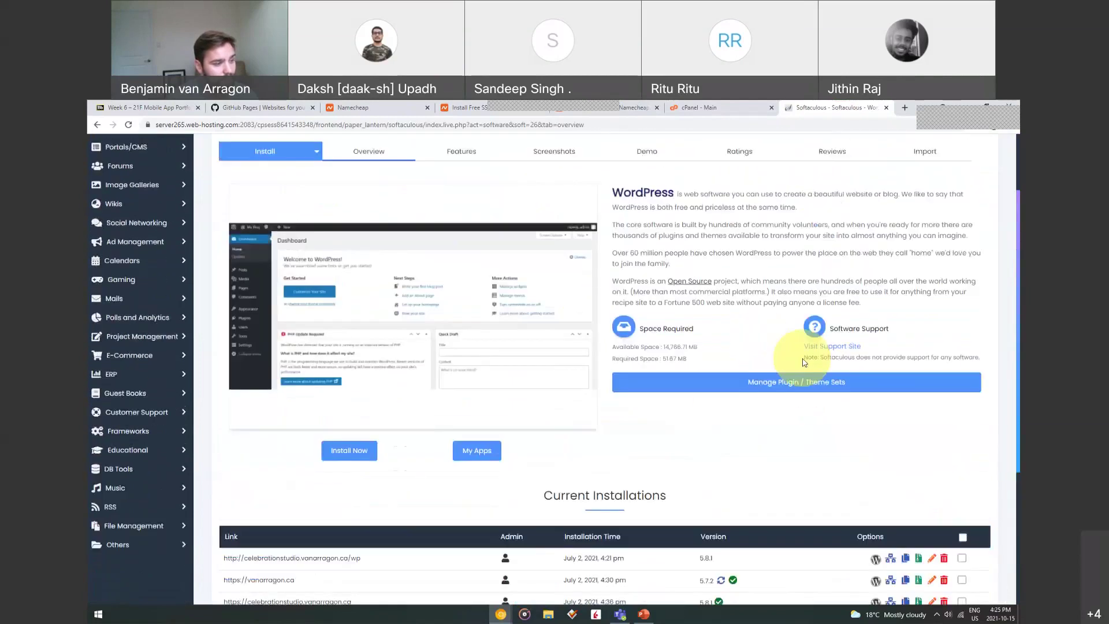
pyautogui.scroll(-2, 809, 300)
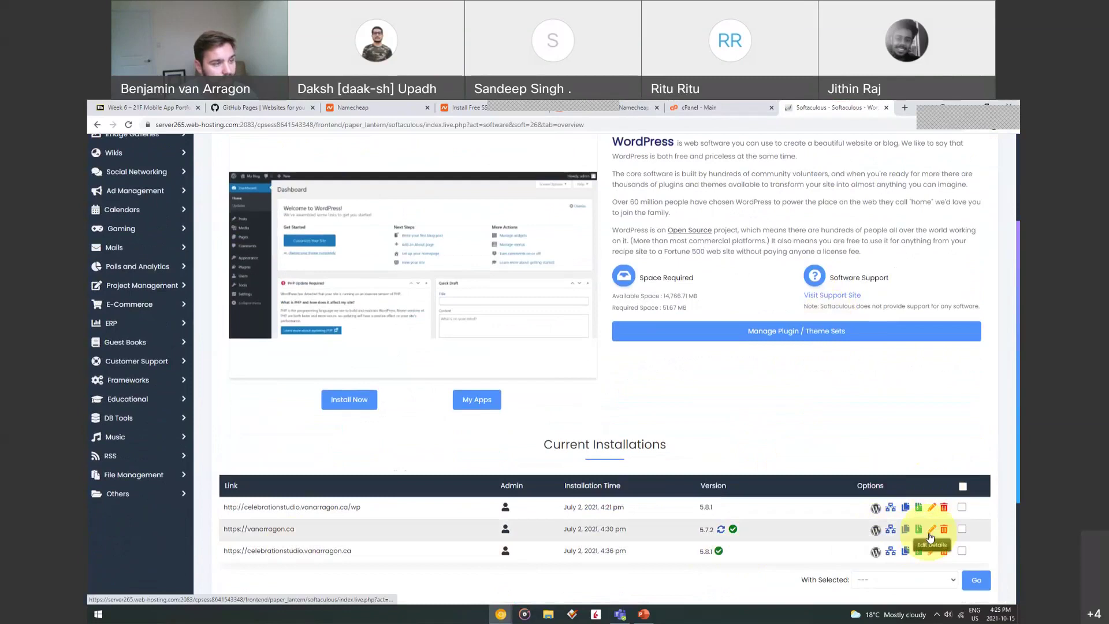
pyautogui.scroll(1, 736, 419)
pyautogui.scroll(2, 737, 418)
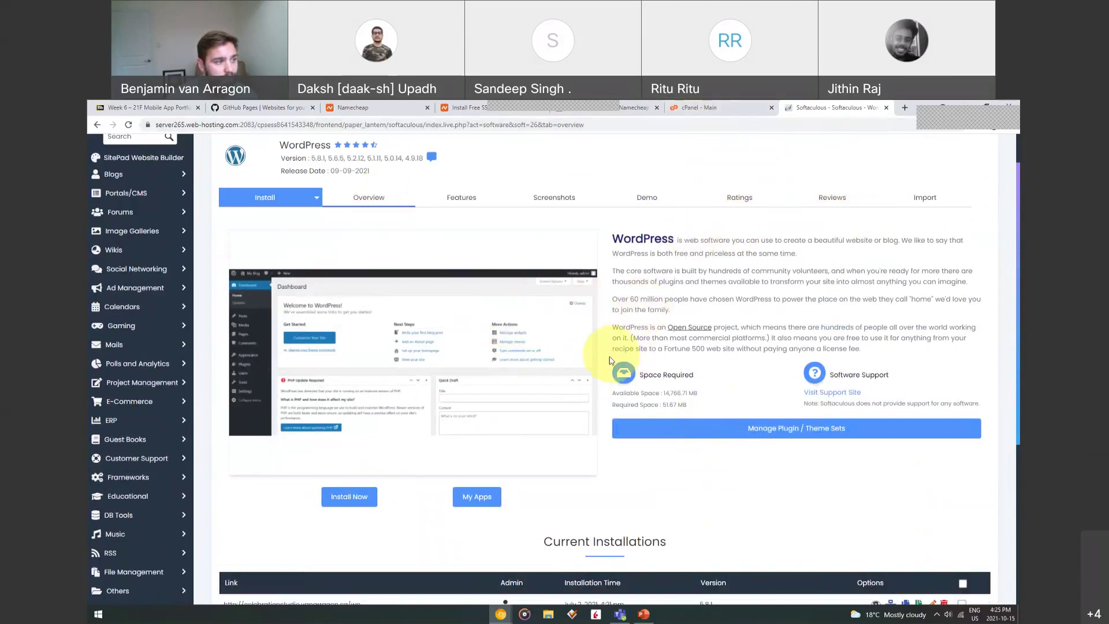
pyautogui.click(365, 502)
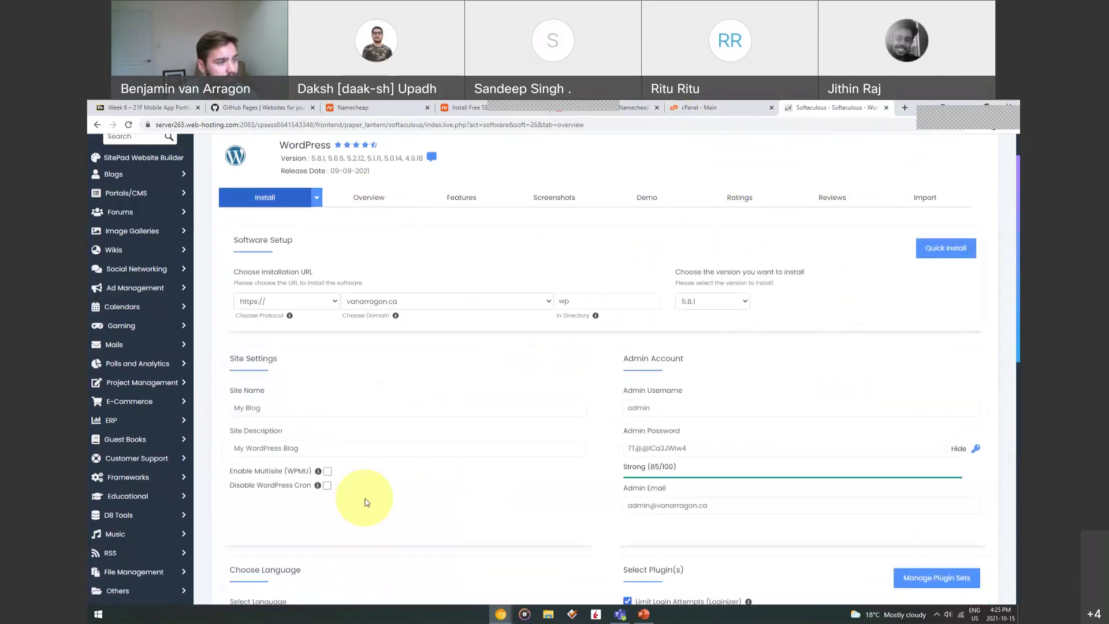
pyautogui.click(297, 303)
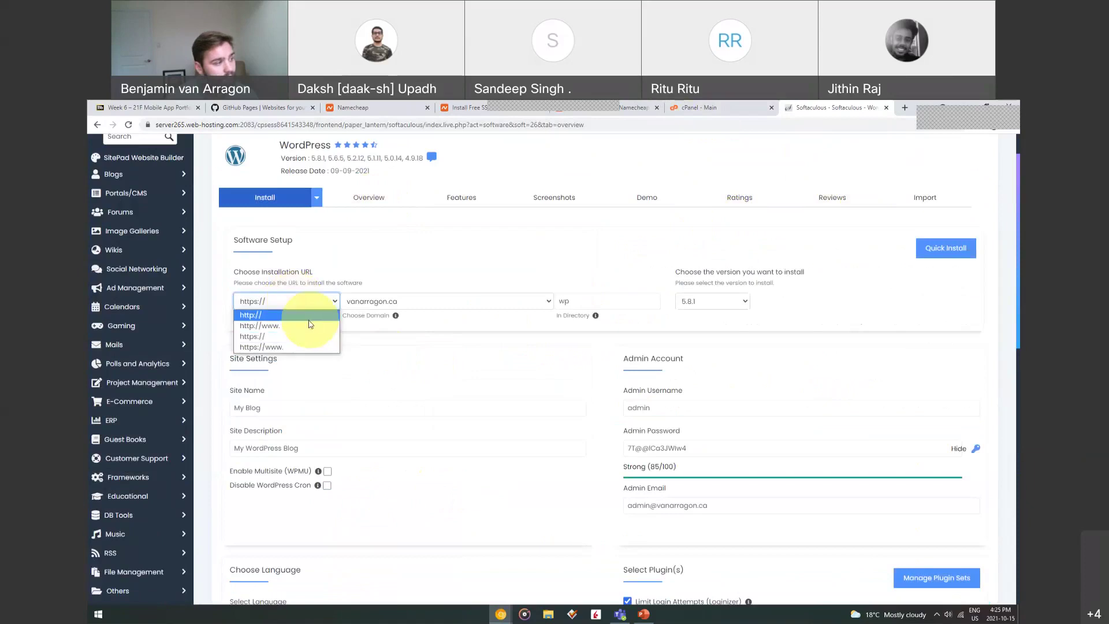
pyautogui.click(256, 338)
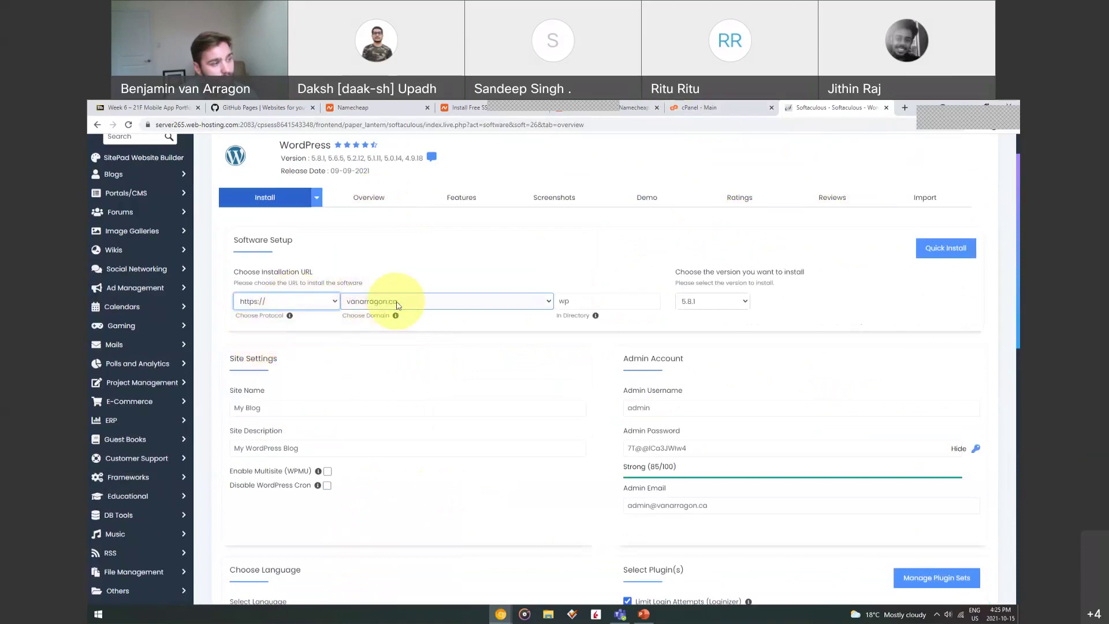
pyautogui.doubleClick(563, 301)
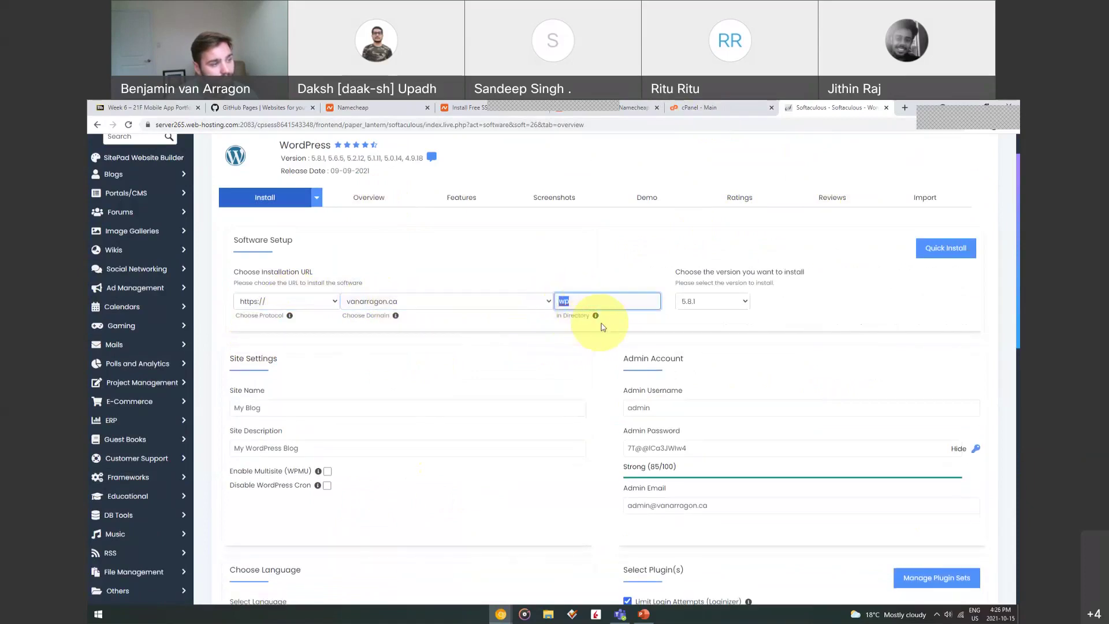
pyautogui.click(711, 302)
pyautogui.click(688, 316)
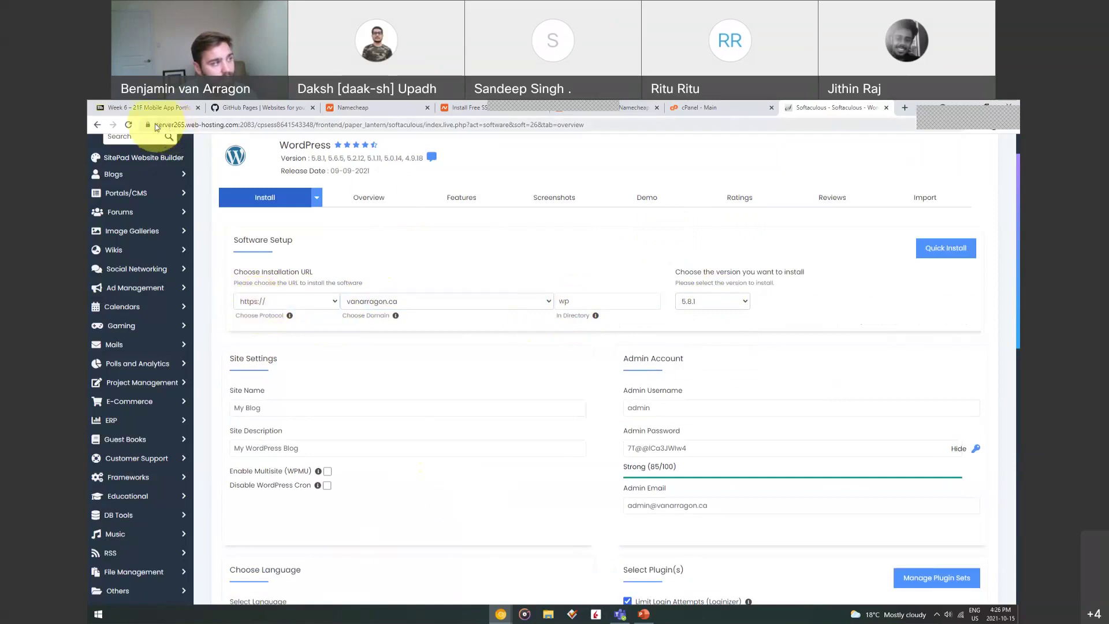
pyautogui.click(155, 127)
pyautogui.click(159, 126)
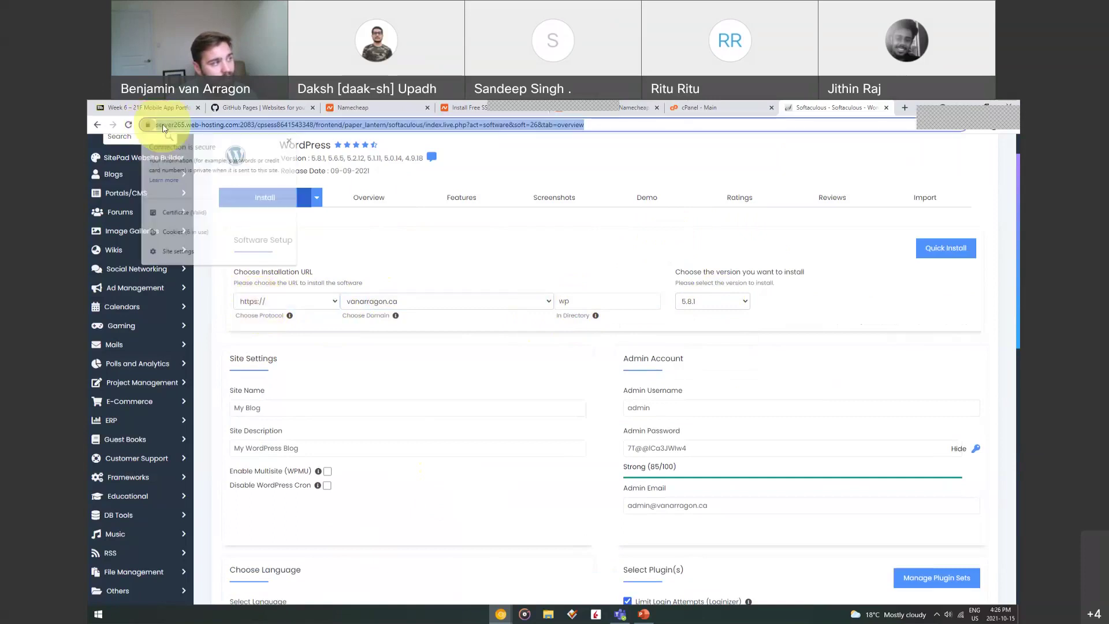
pyautogui.click(162, 125)
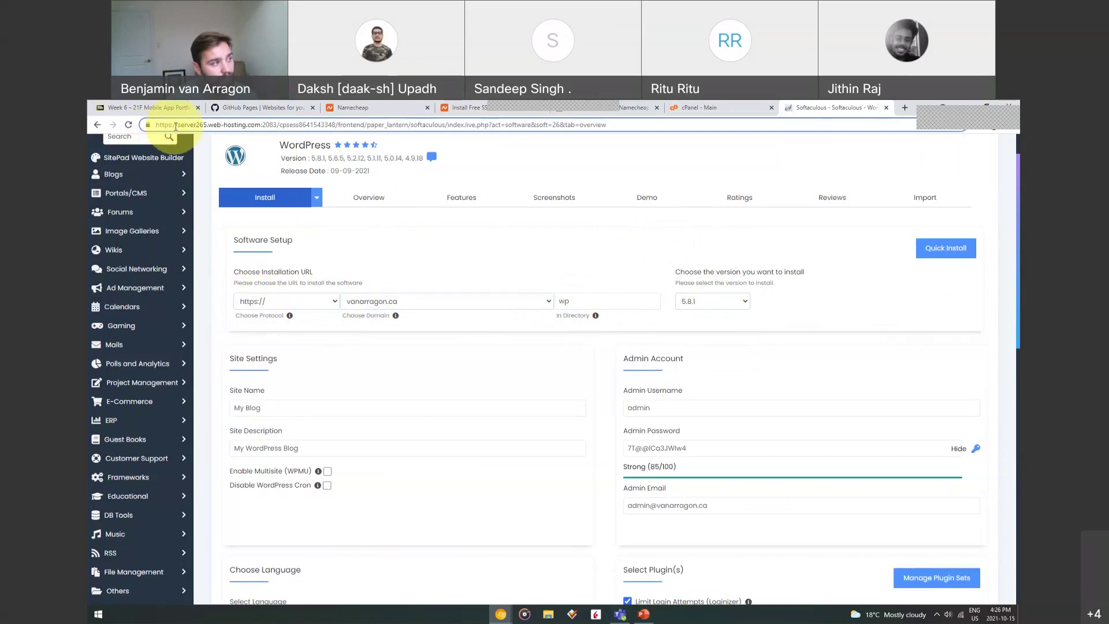
pyautogui.moveTo(176, 126); pyautogui.dragTo(156, 124)
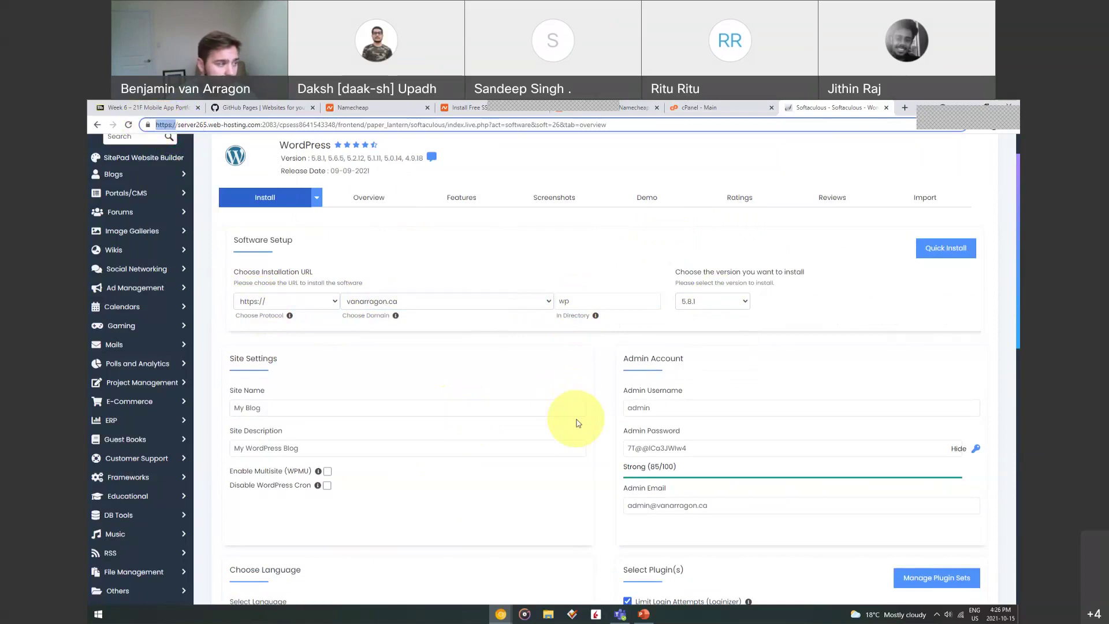
pyautogui.click(650, 409)
pyautogui.click(673, 385)
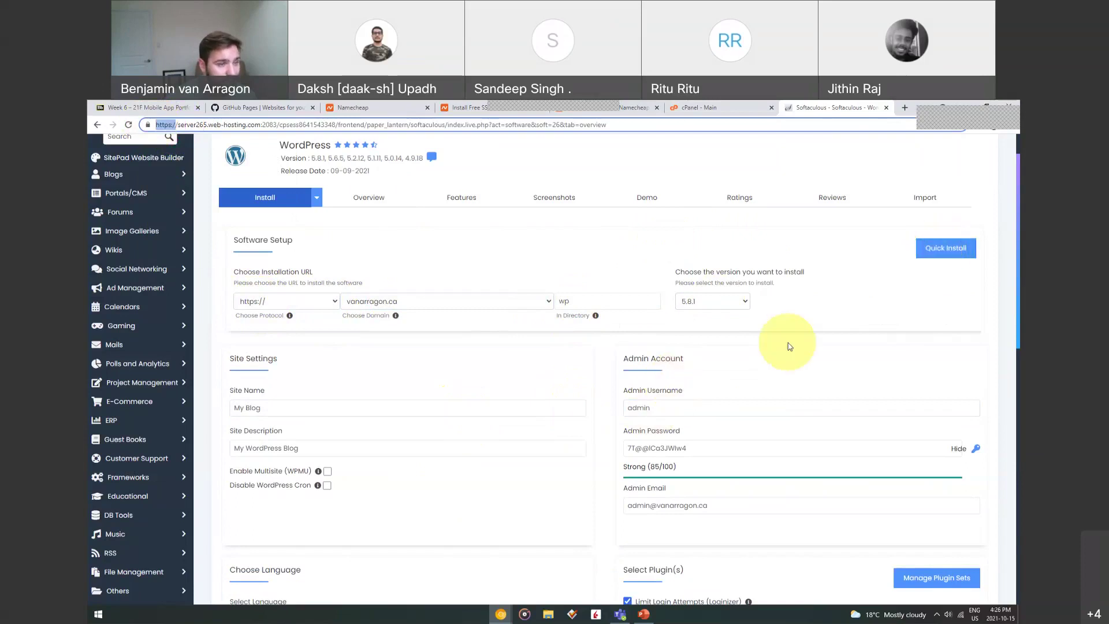
pyautogui.scroll(-2, 705, 389)
pyautogui.click(679, 351)
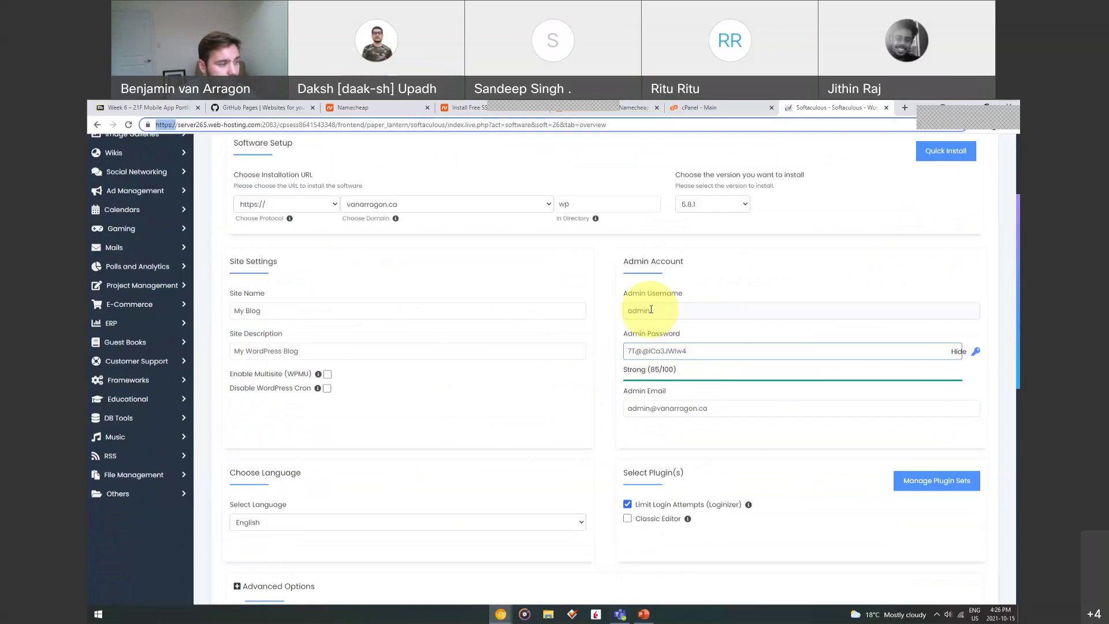
pyautogui.click(550, 385)
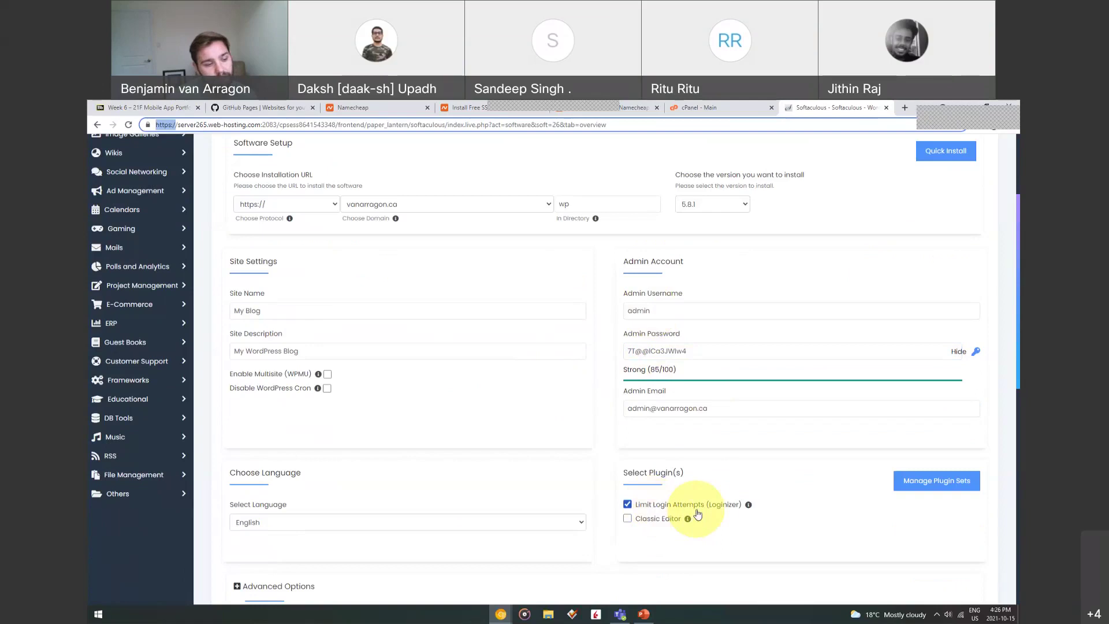
# Expand Advanced Options and check database name wp53, table prefix wped_ and backup location
pyautogui.scroll(-3, 710, 516)
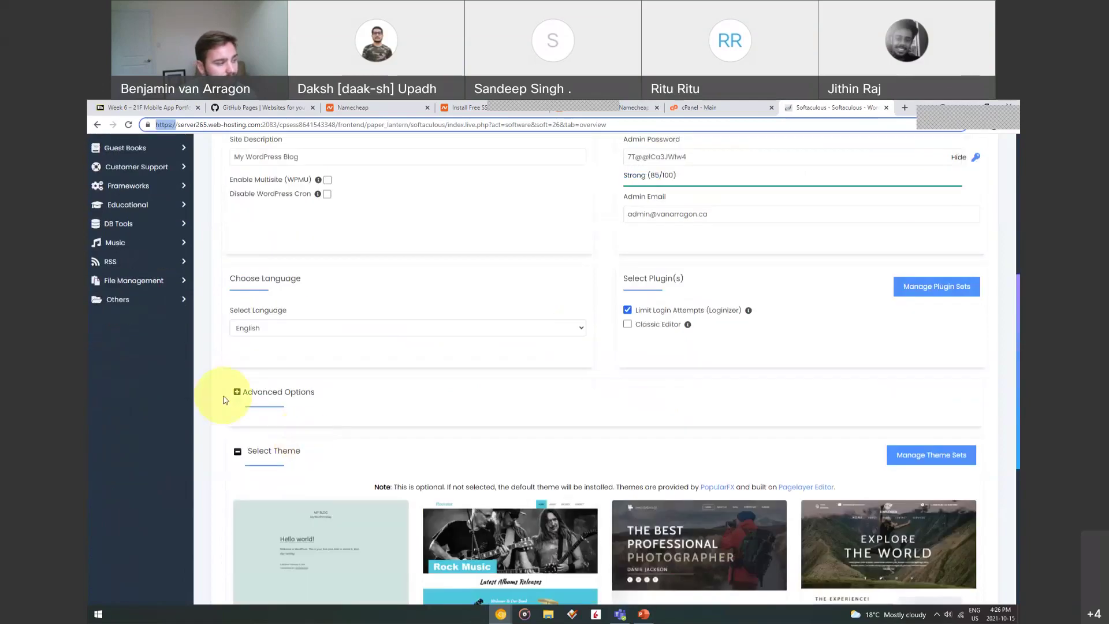
pyautogui.click(234, 390)
pyautogui.scroll(-1, 680, 452)
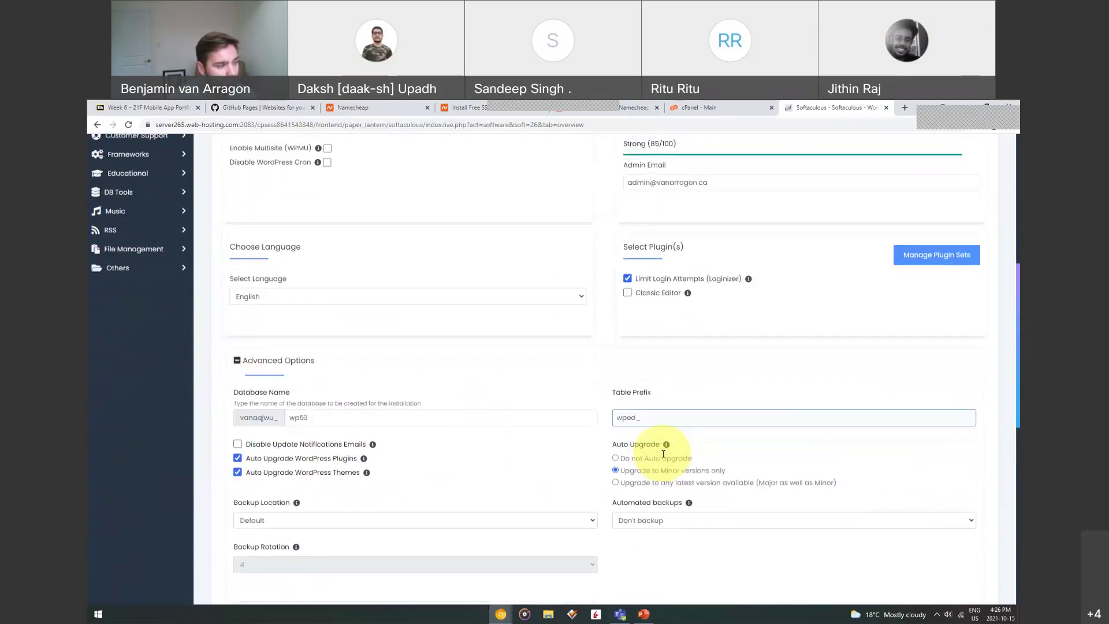
pyautogui.click(359, 400)
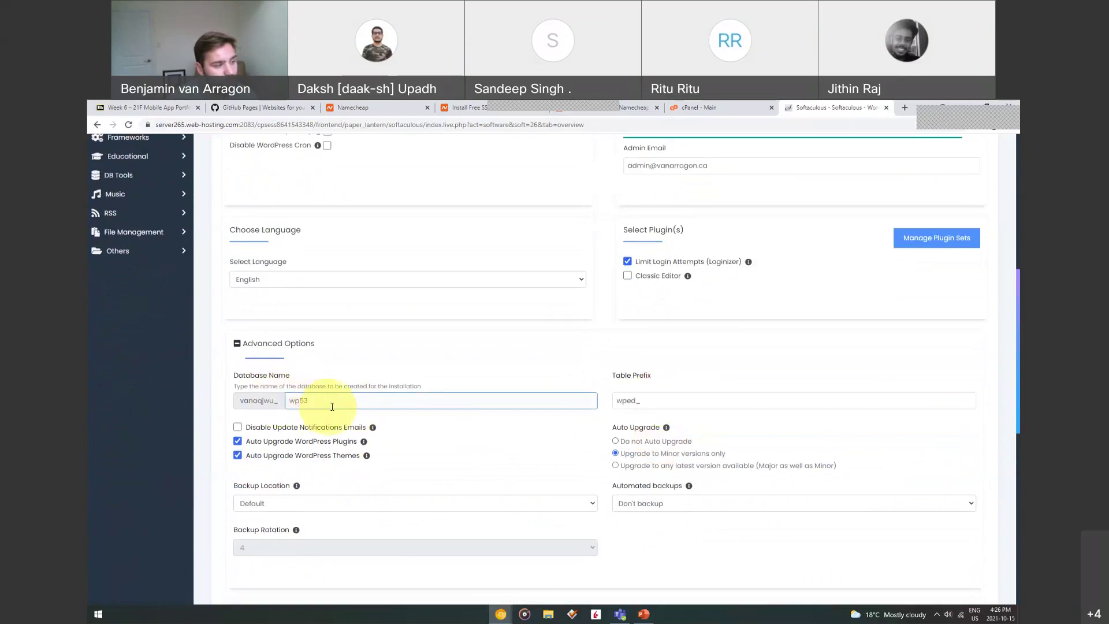
pyautogui.click(639, 403)
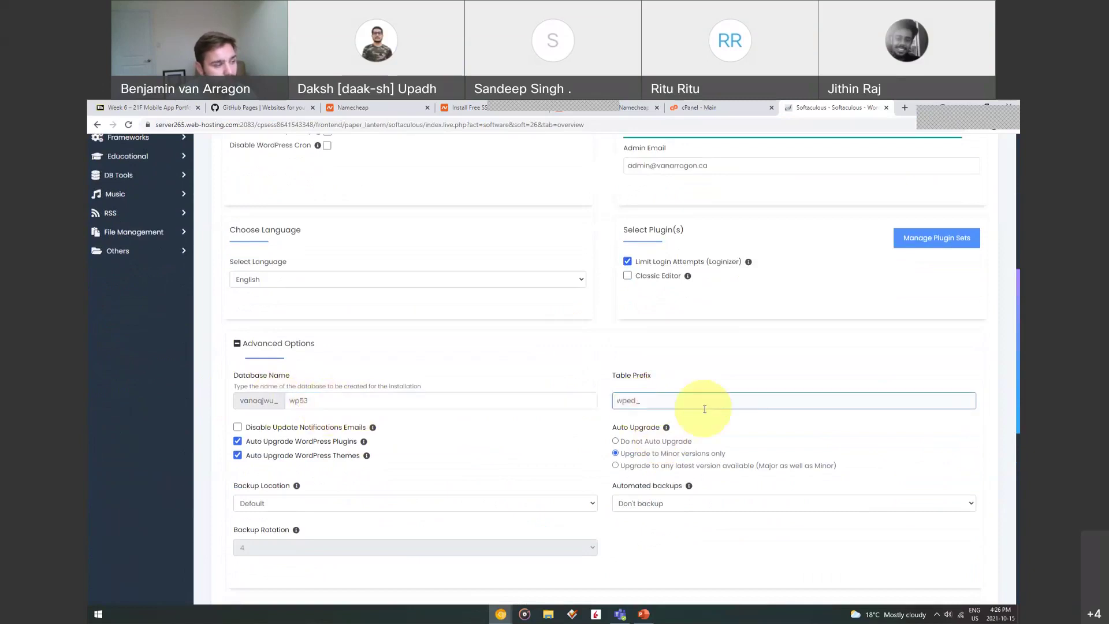
pyautogui.click(437, 511)
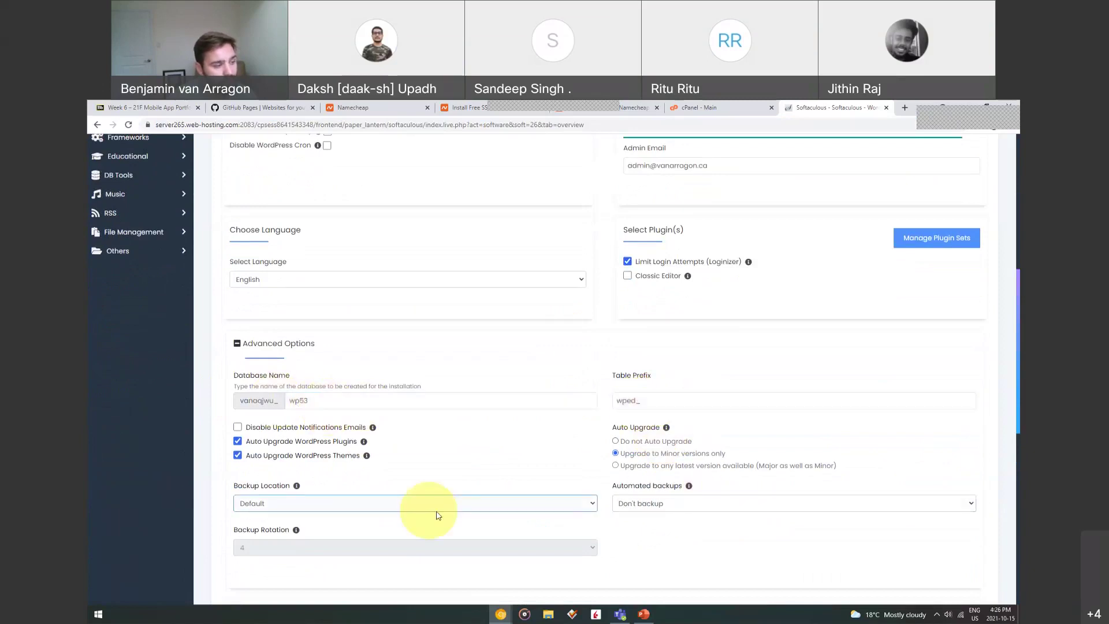
pyautogui.scroll(-7, 437, 515)
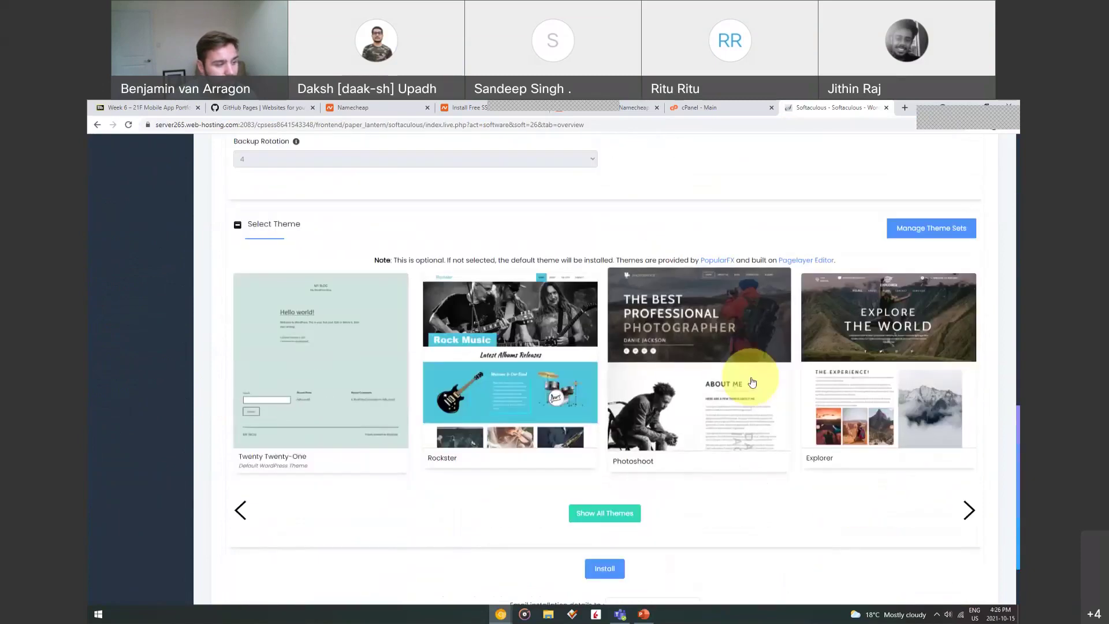
pyautogui.scroll(-1, 752, 382)
pyautogui.scroll(15, 747, 375)
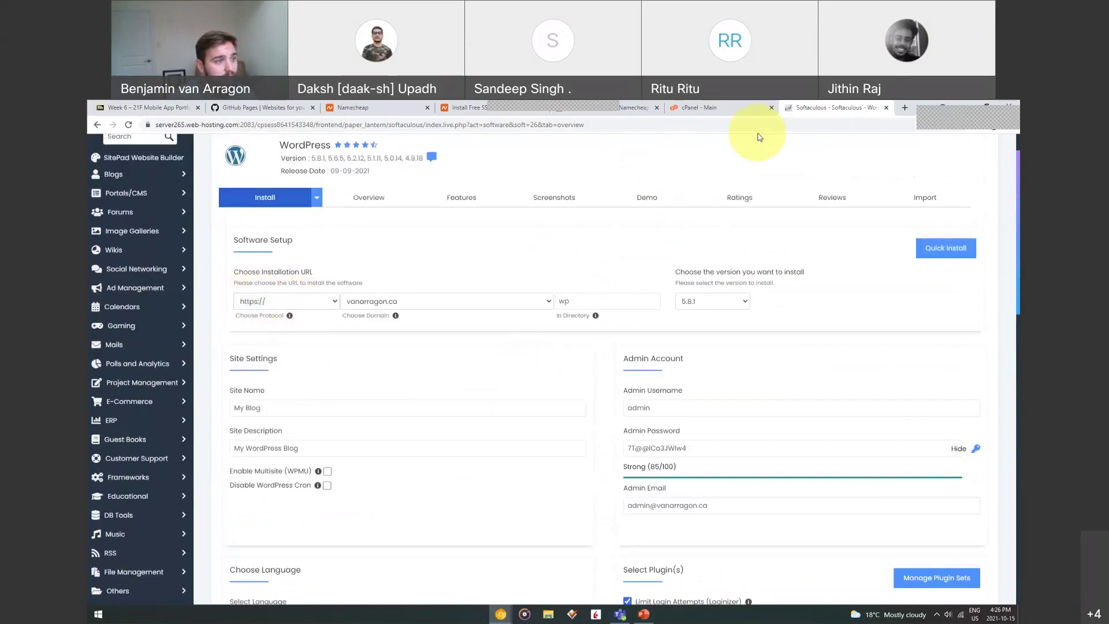
# Close the Softaculous tab and scroll through the cPanel dashboard's disk and database usage
pyautogui.middleClick(836, 104)
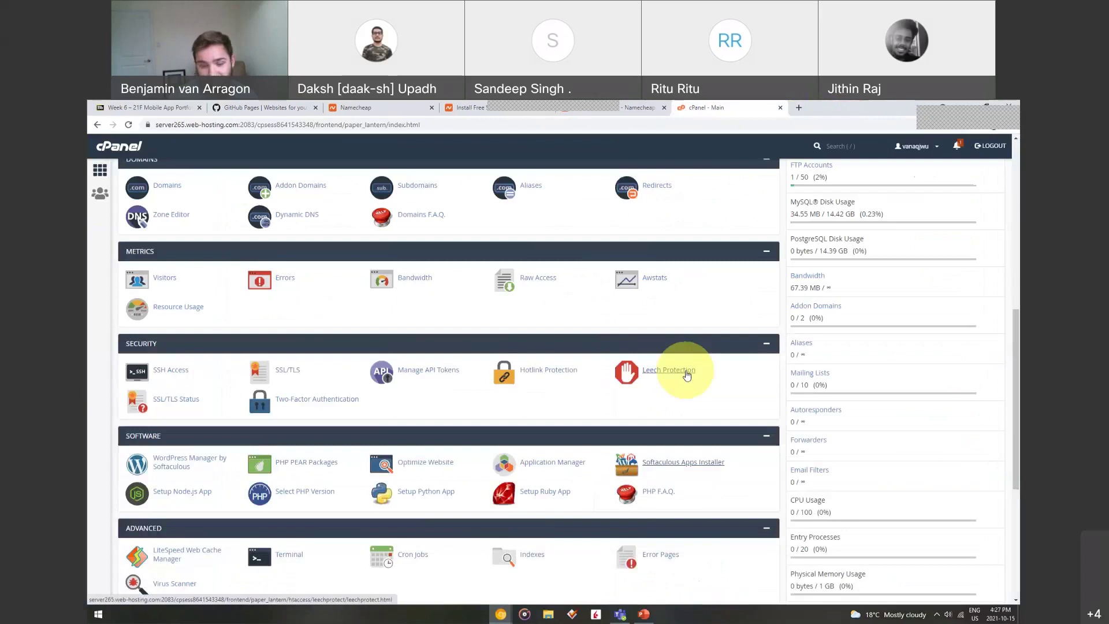
pyautogui.scroll(-3, 358, 412)
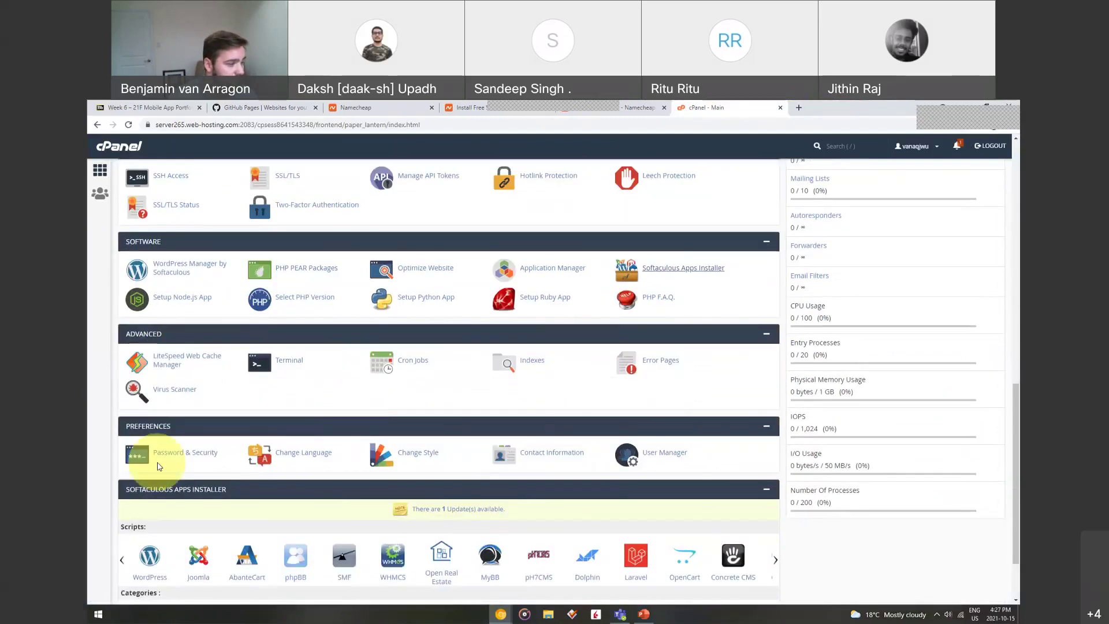
pyautogui.scroll(-2, 513, 478)
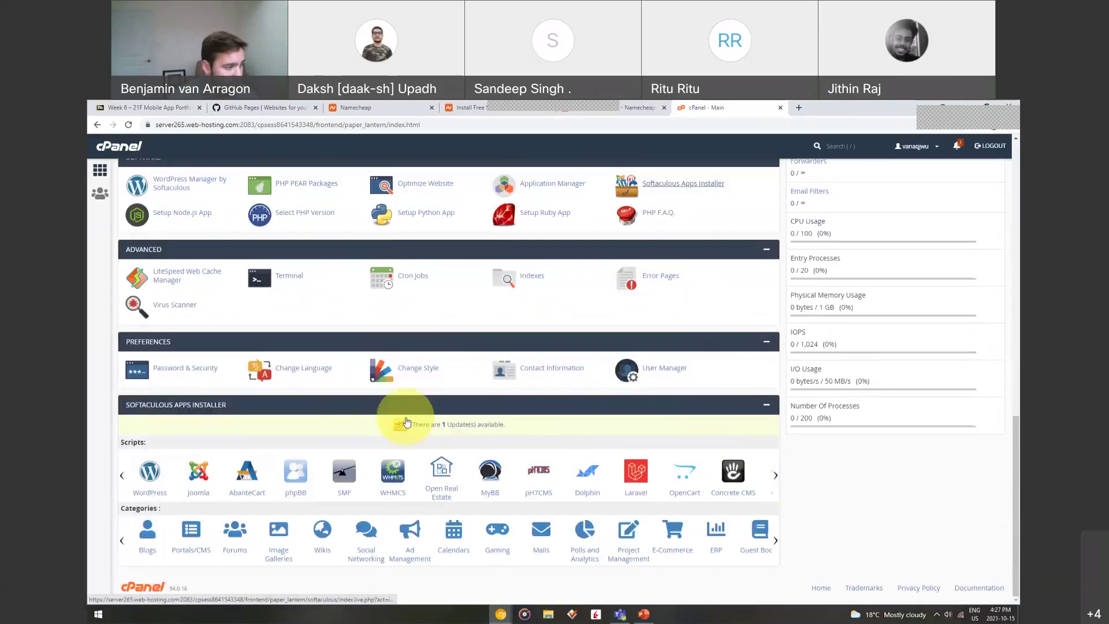
pyautogui.scroll(15, 422, 482)
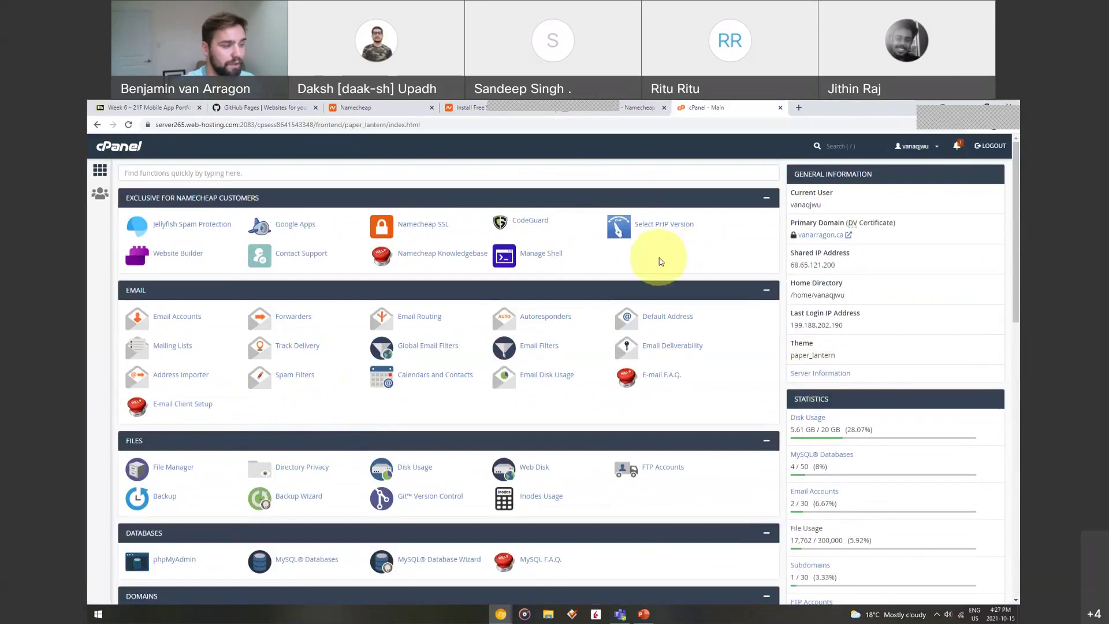
# Load vanarragon.ca/wp-admin in a new tab and log in to the WordPress admin
pyautogui.click(798, 108)
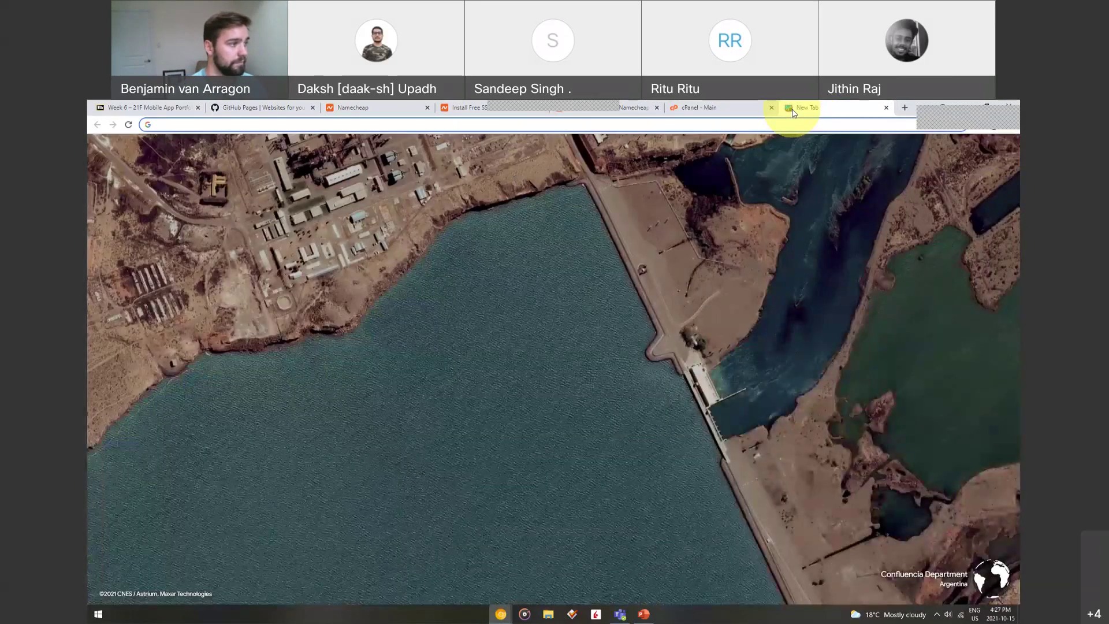
pyautogui.write('wordpres')
pyautogui.press('BackSpace')
pyautogui.press('BackSpace')
pyautogui.press('BackSpace')
pyautogui.press('BackSpace')
pyautogui.press('BackSpace')
pyautogui.press('BackSpace')
pyautogui.press('BackSpace')
pyautogui.press('BackSpace')
pyautogui.write('vanarragon.ca/wp-')
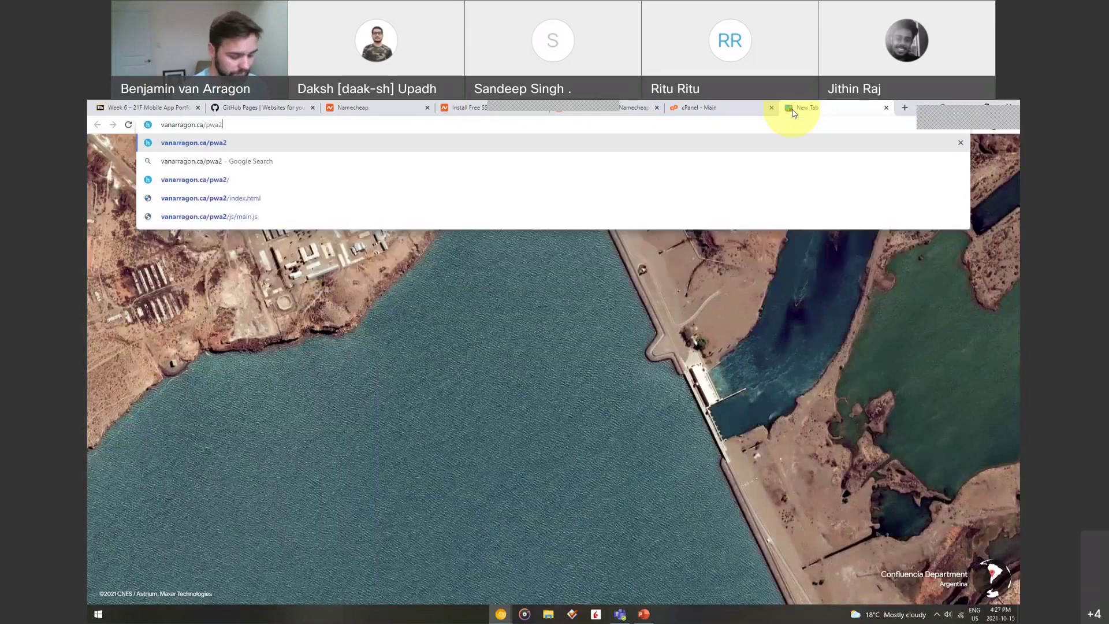
pyautogui.write('admin')
pyautogui.press('Return')
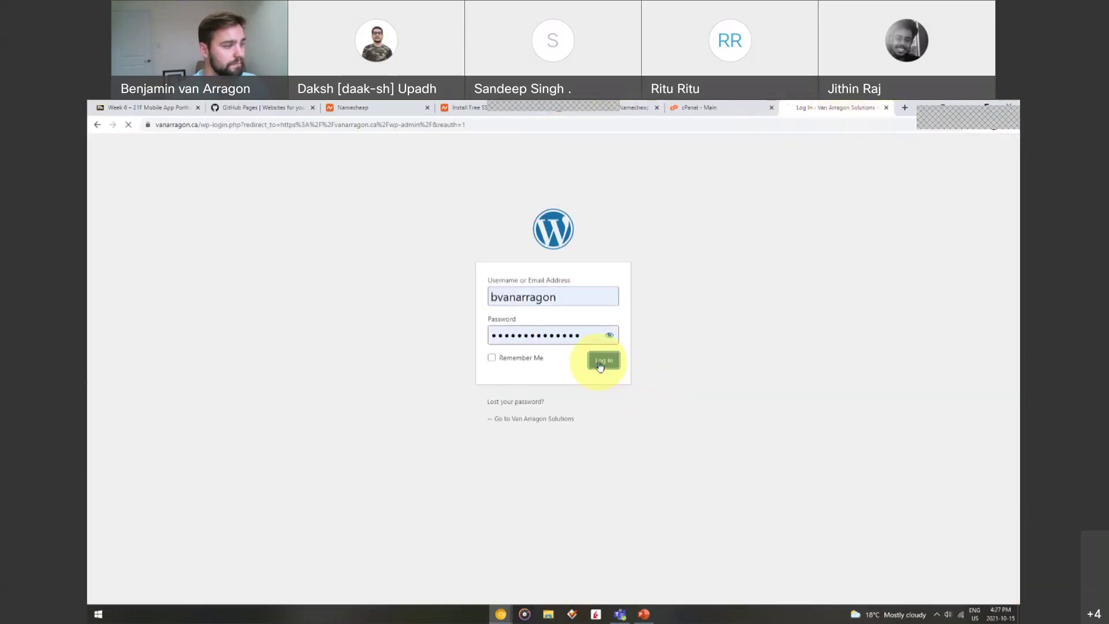
pyautogui.click(601, 361)
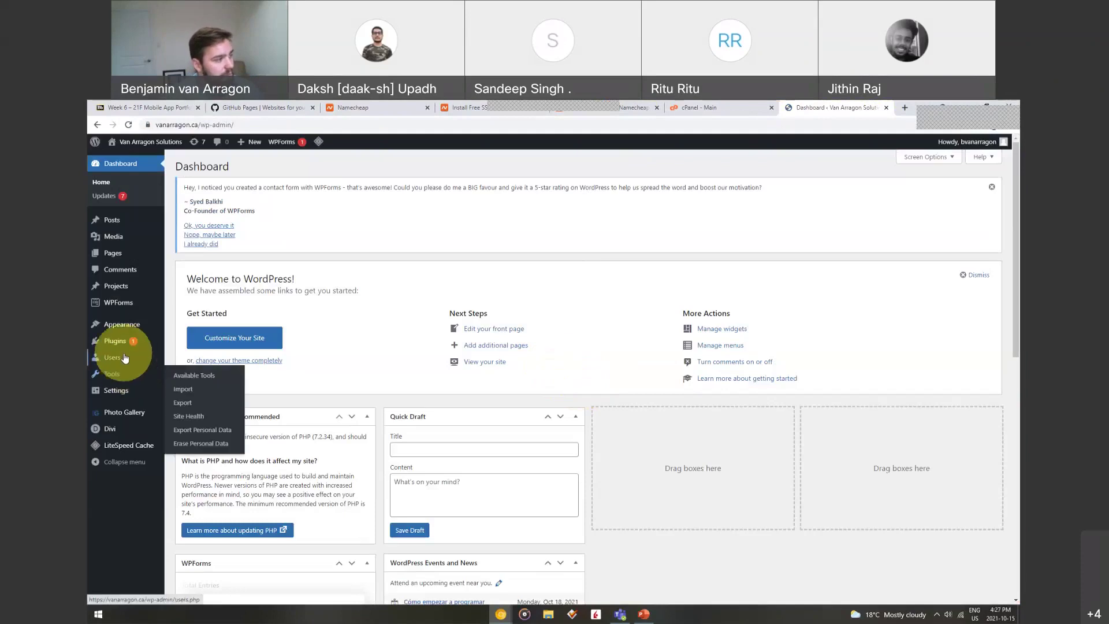
# Live-preview the Hestia theme, scroll through it, and leave without publishing, keeping Divi active
pyautogui.moveTo(132, 325)
pyautogui.click(176, 327)
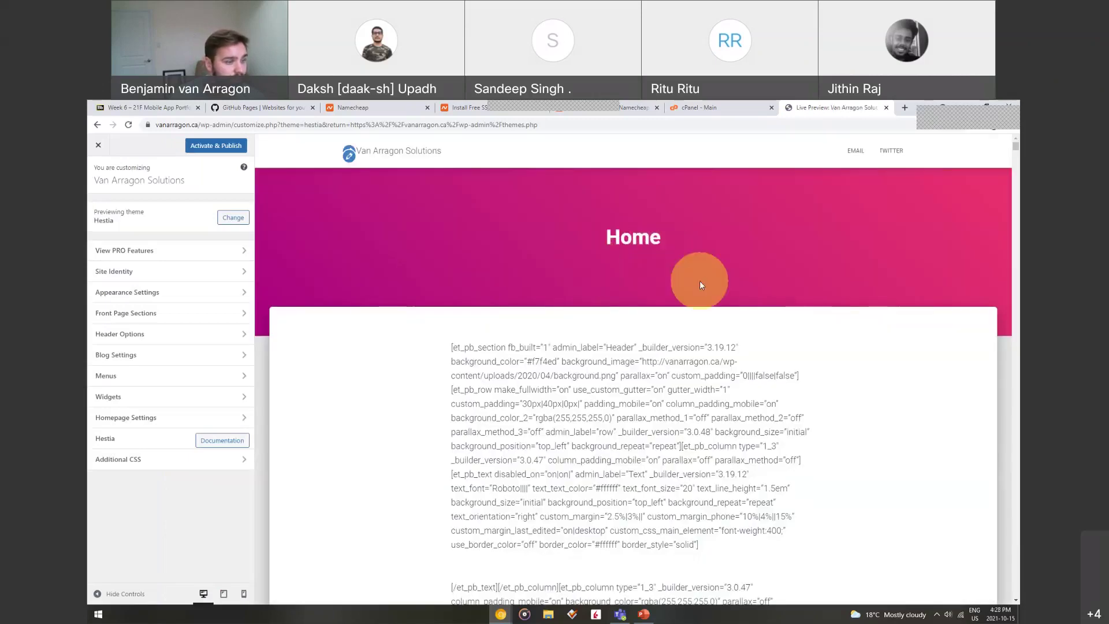
pyautogui.scroll(-15, 772, 279)
pyautogui.scroll(-20, 780, 296)
pyautogui.scroll(20, 787, 301)
pyautogui.scroll(15, 794, 302)
pyautogui.press('Escape')
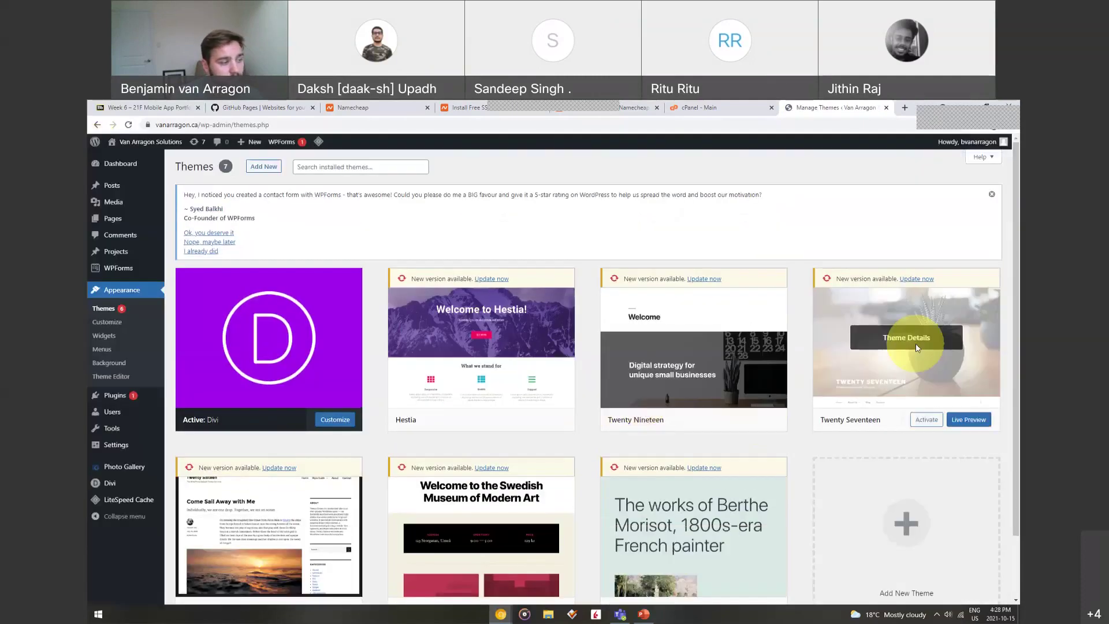
pyautogui.scroll(-2, 916, 347)
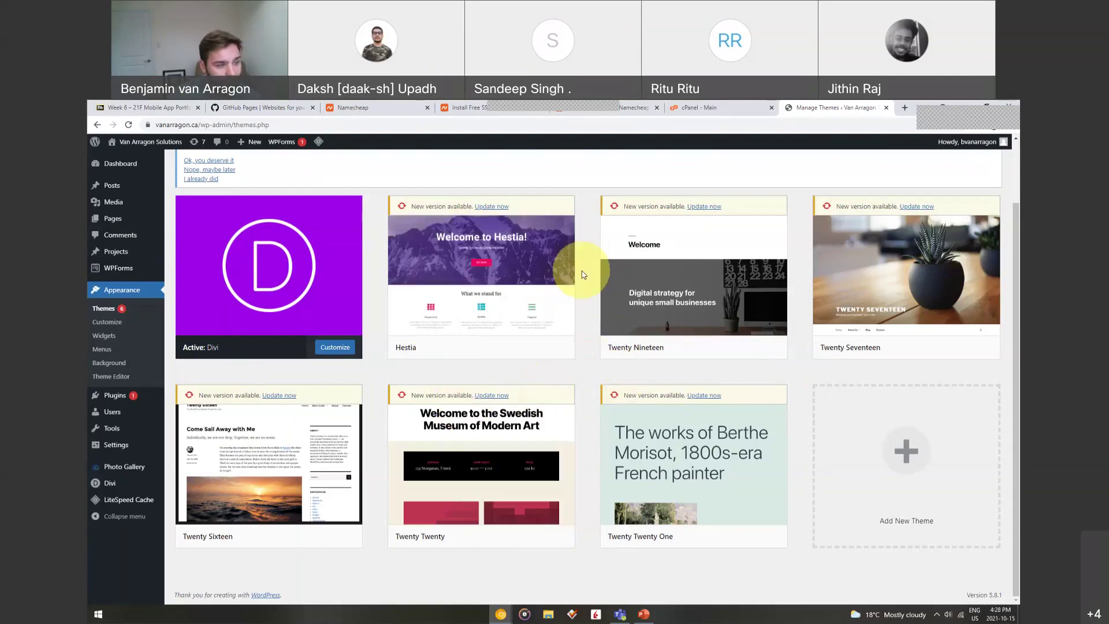
pyautogui.moveTo(601, 292)
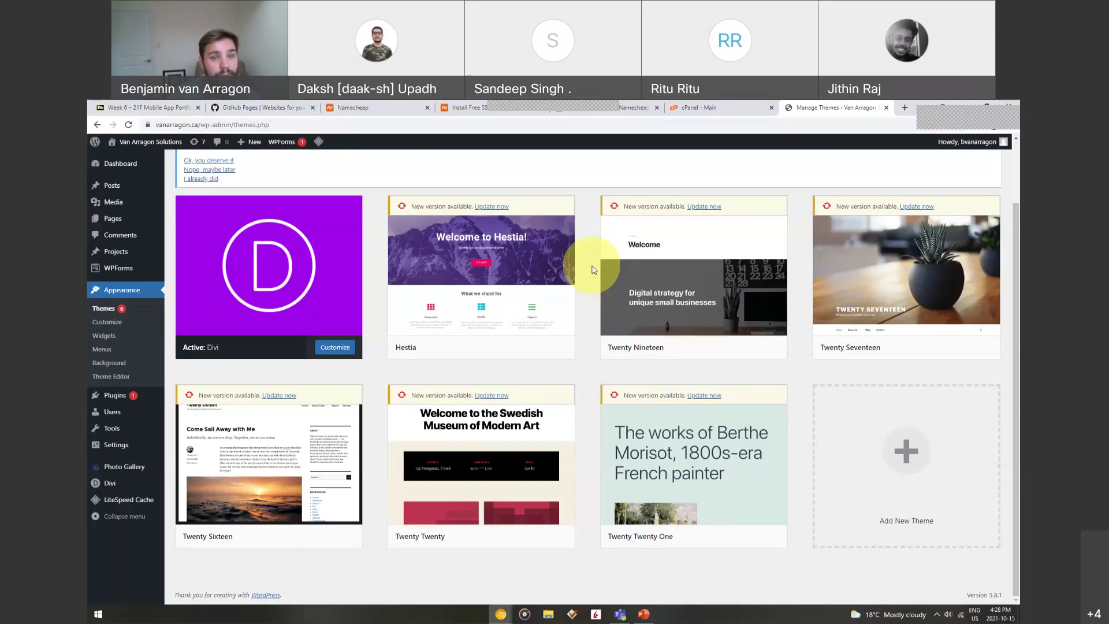
pyautogui.moveTo(572, 259)
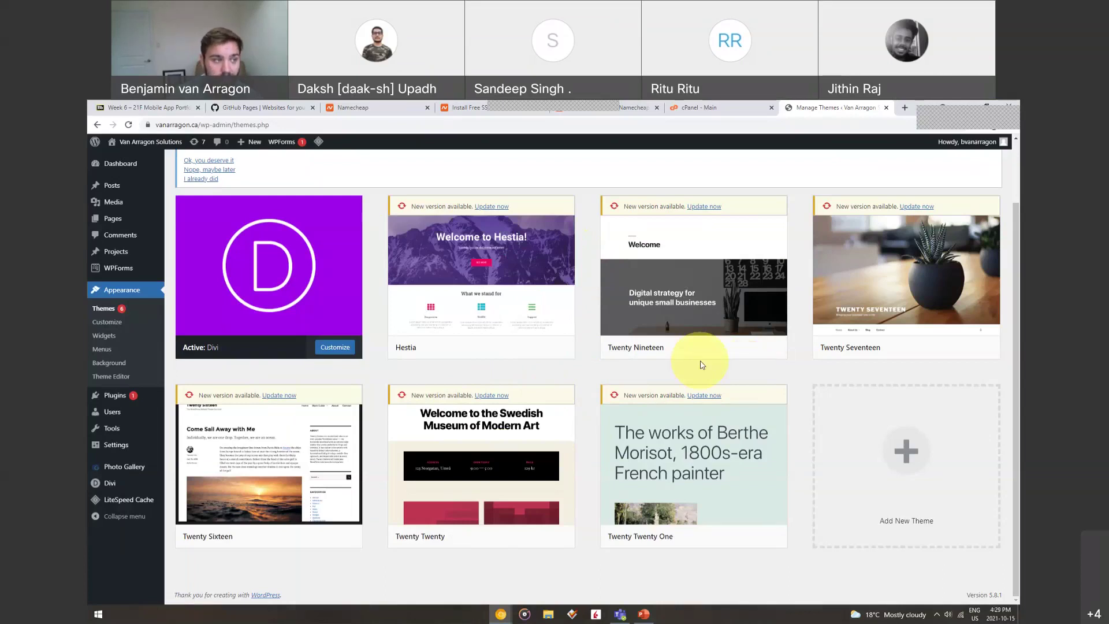
pyautogui.moveTo(882, 265)
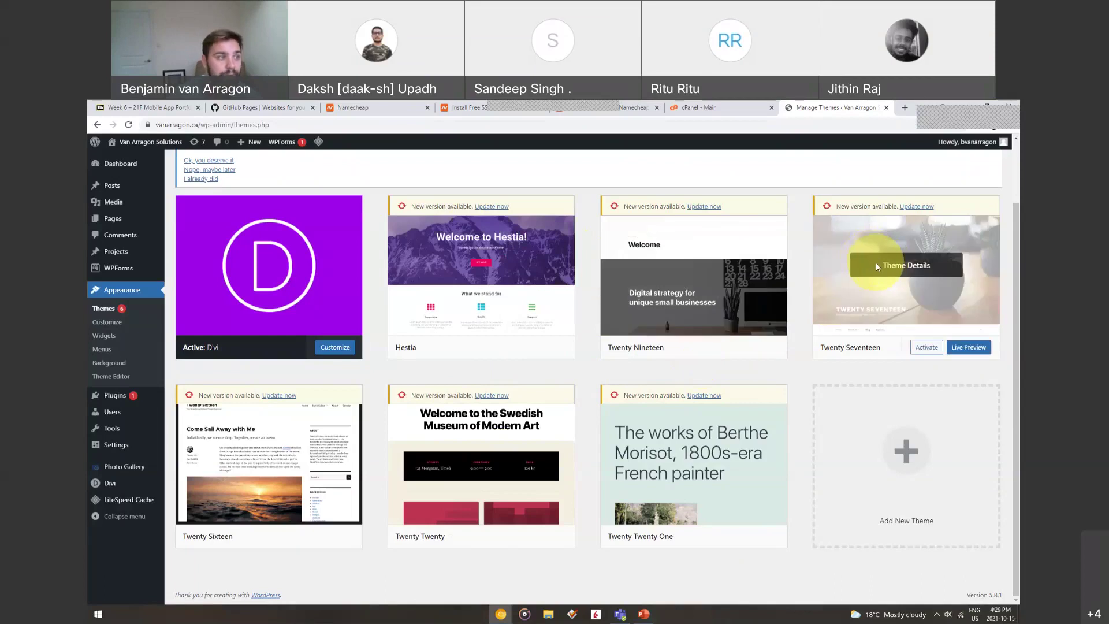
pyautogui.click(722, 107)
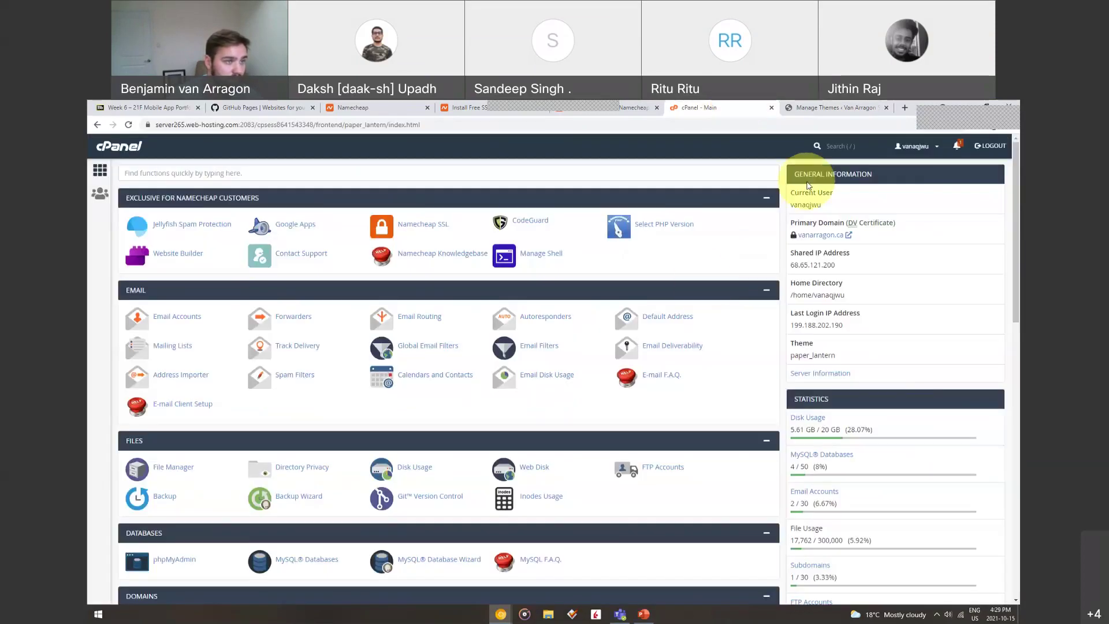
pyautogui.click(834, 108)
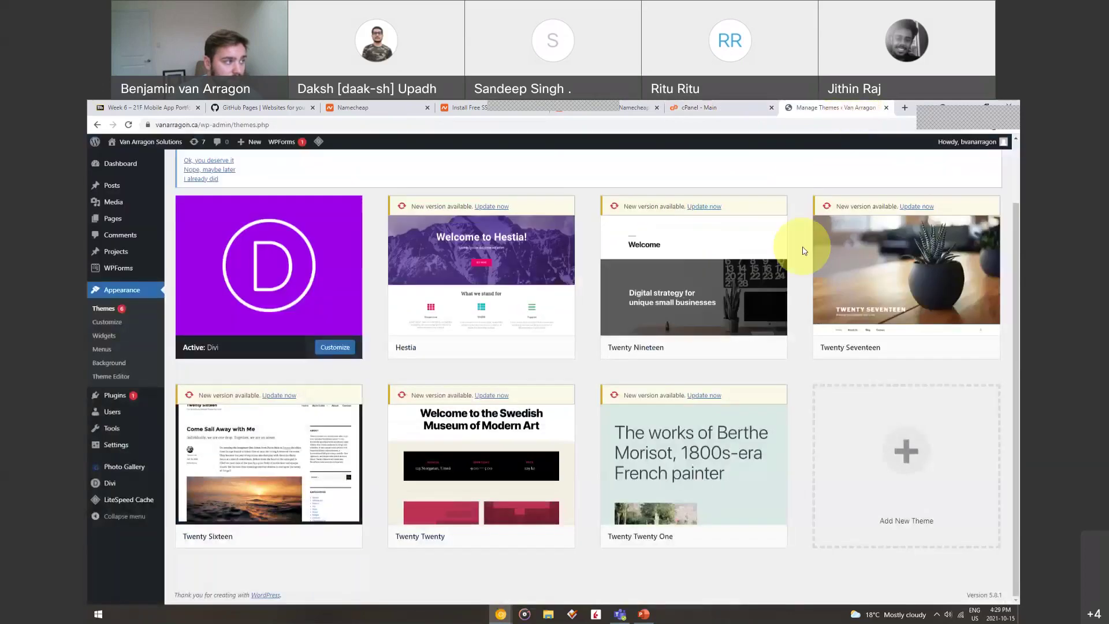
# Minimize the browser and show slide 9 of DomainNameRegistration, about CIRA managing .ca domains
pyautogui.click(966, 106)
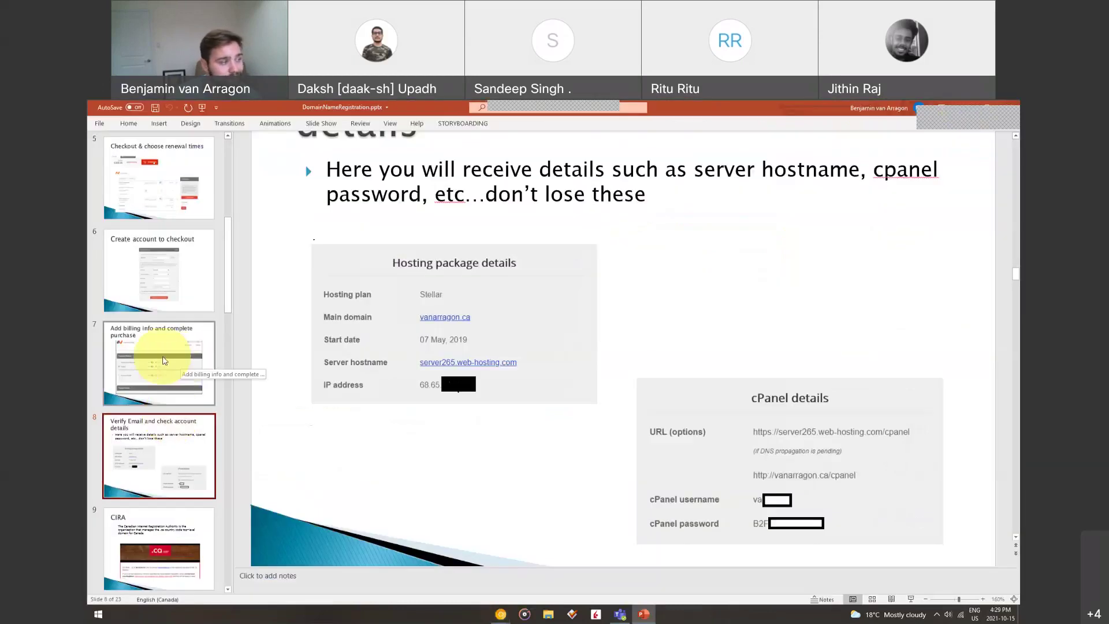
pyautogui.scroll(-2, 166, 367)
pyautogui.scroll(-2, 177, 381)
pyautogui.click(174, 334)
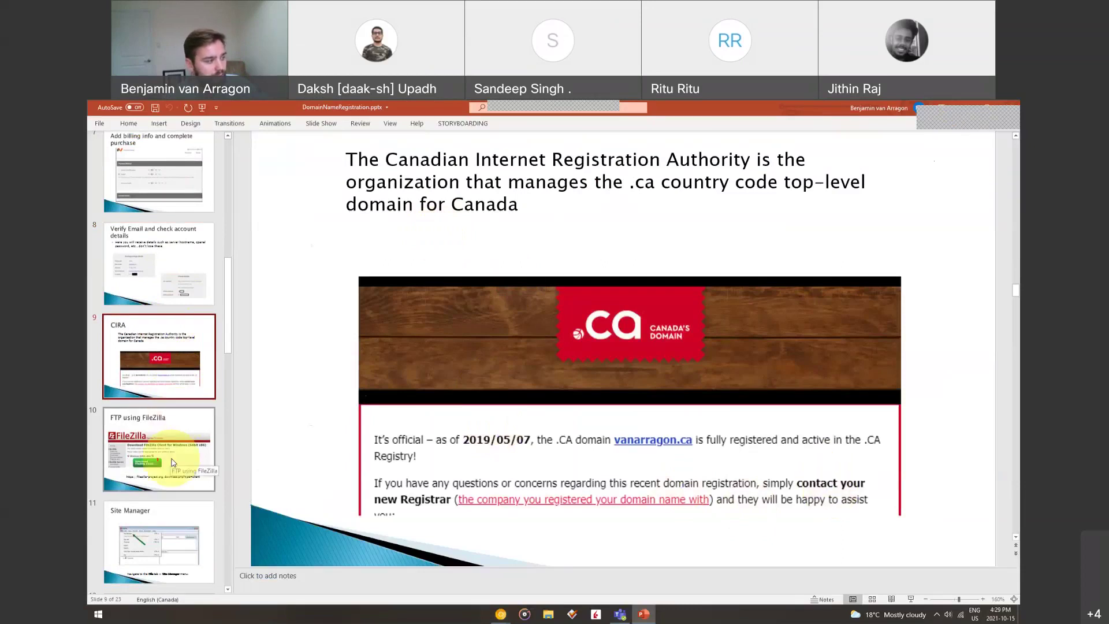
pyautogui.scroll(-2, 181, 367)
pyautogui.scroll(-1, 181, 366)
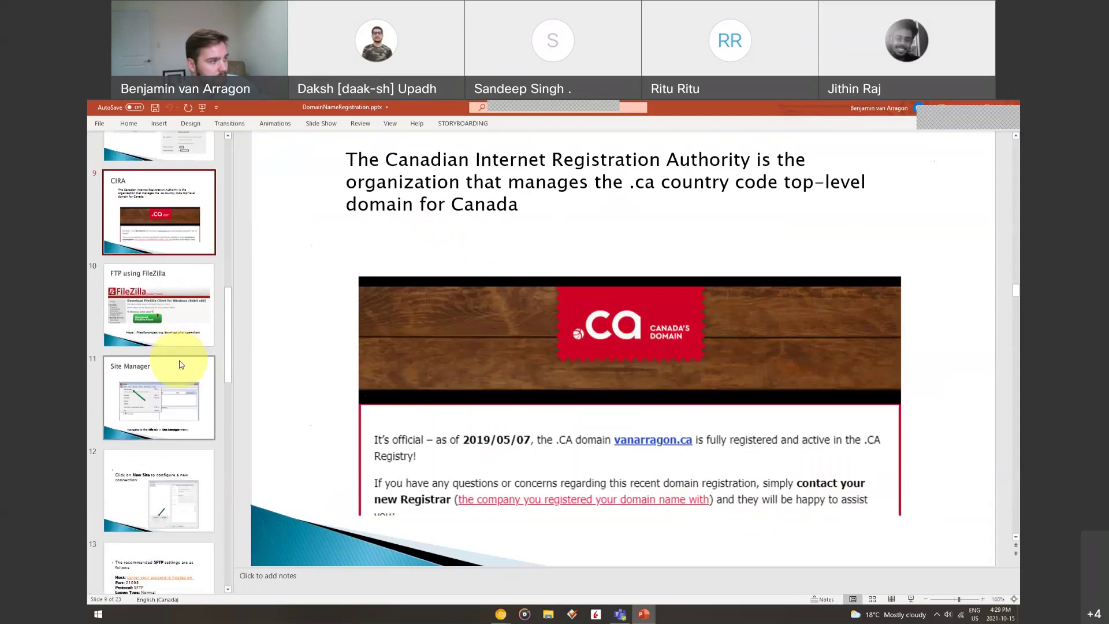
# Step through slides 10–12 to slide 13's SFTP settings: port 21098, Normal logon
pyautogui.click(180, 297)
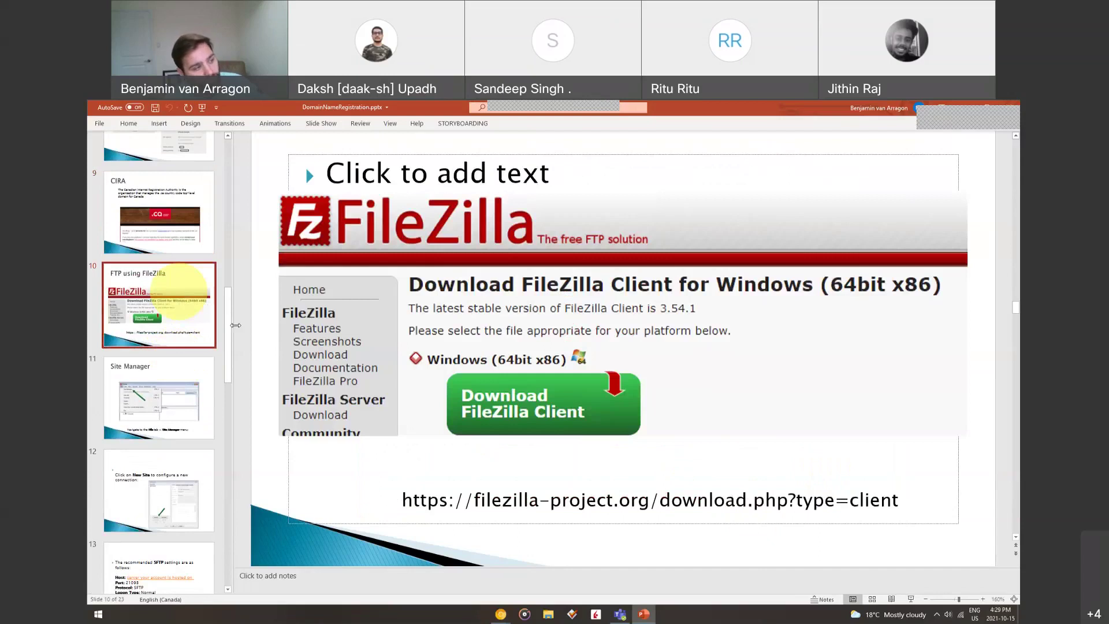
pyautogui.click(166, 400)
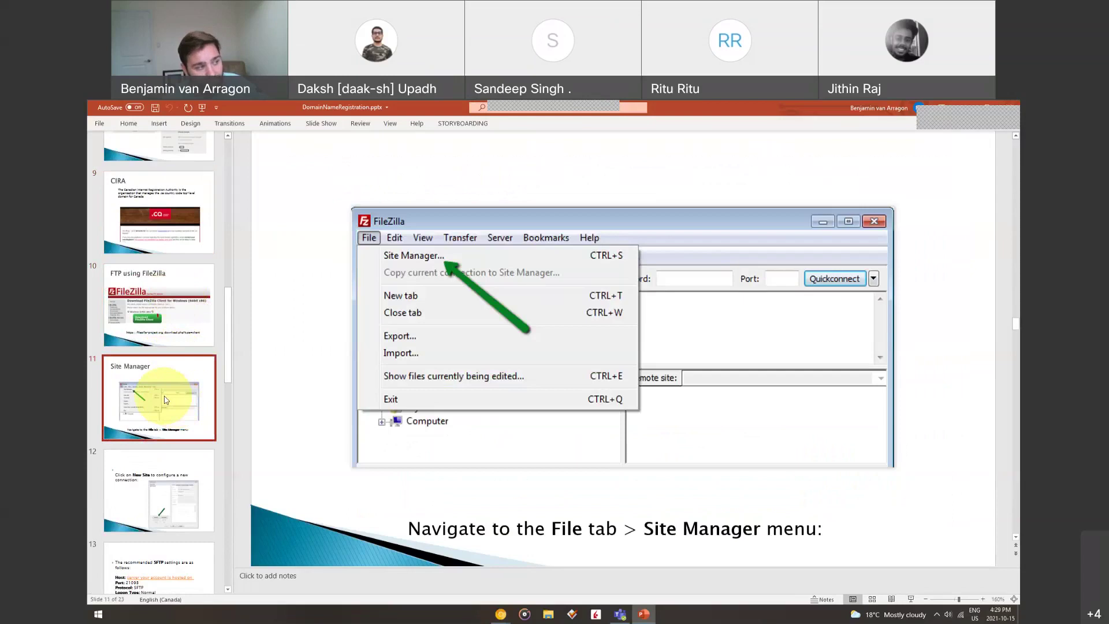
pyautogui.click(180, 490)
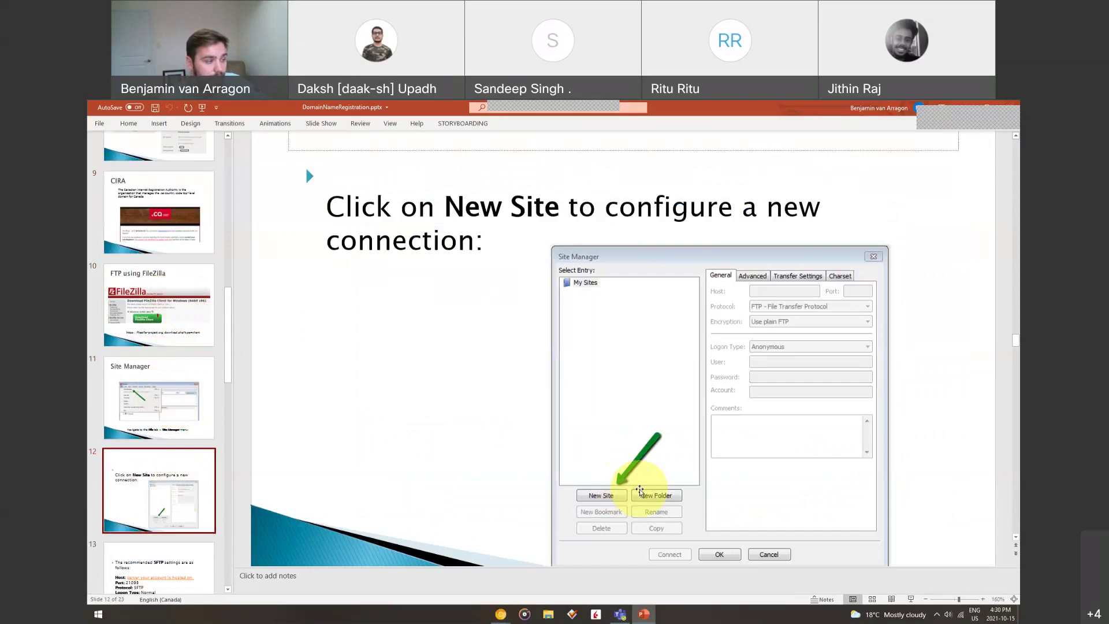
pyautogui.scroll(-3, 181, 419)
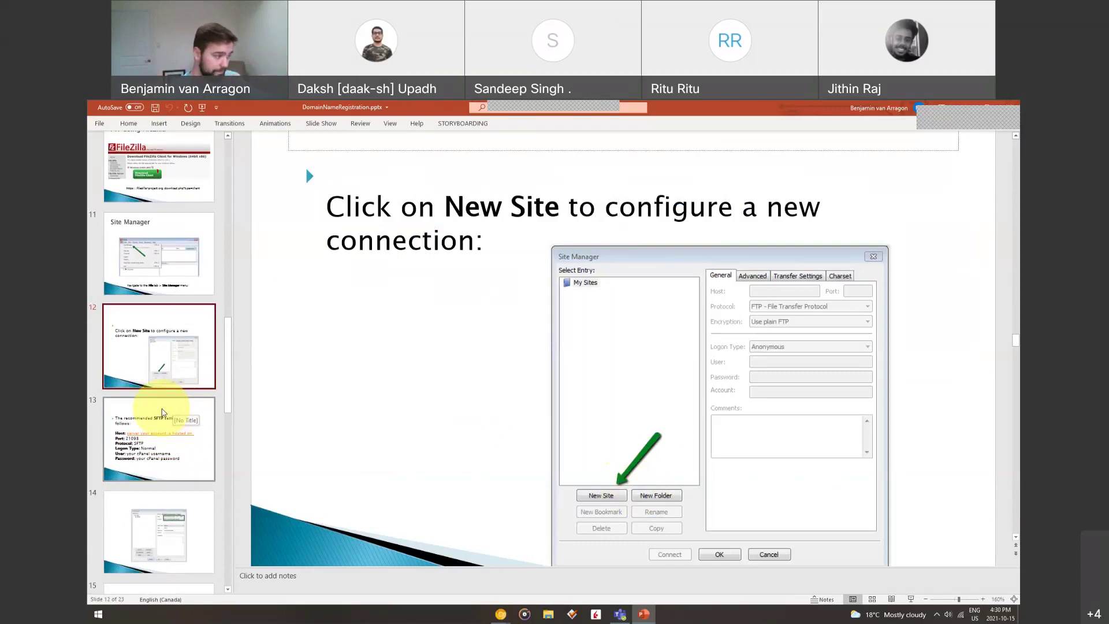
pyautogui.click(162, 412)
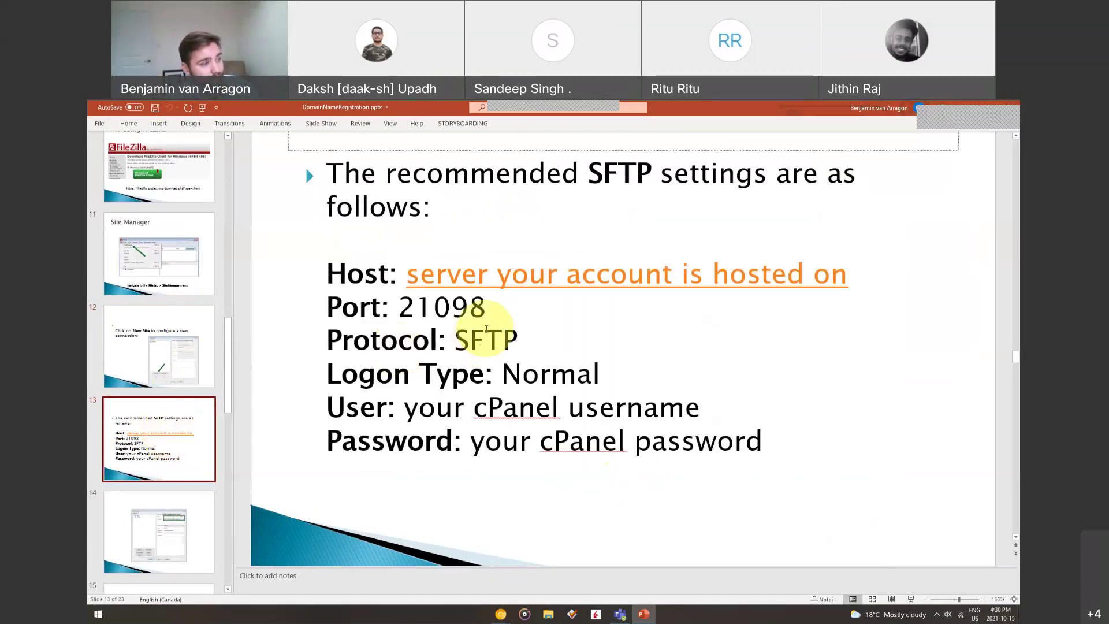
# Revisit slide 8's account details, then move through slides 12–14 to slide 15's FTPES settings (port 21, explicit TLS)
pyautogui.scroll(5, 158, 281)
pyautogui.scroll(1, 159, 281)
pyautogui.click(156, 373)
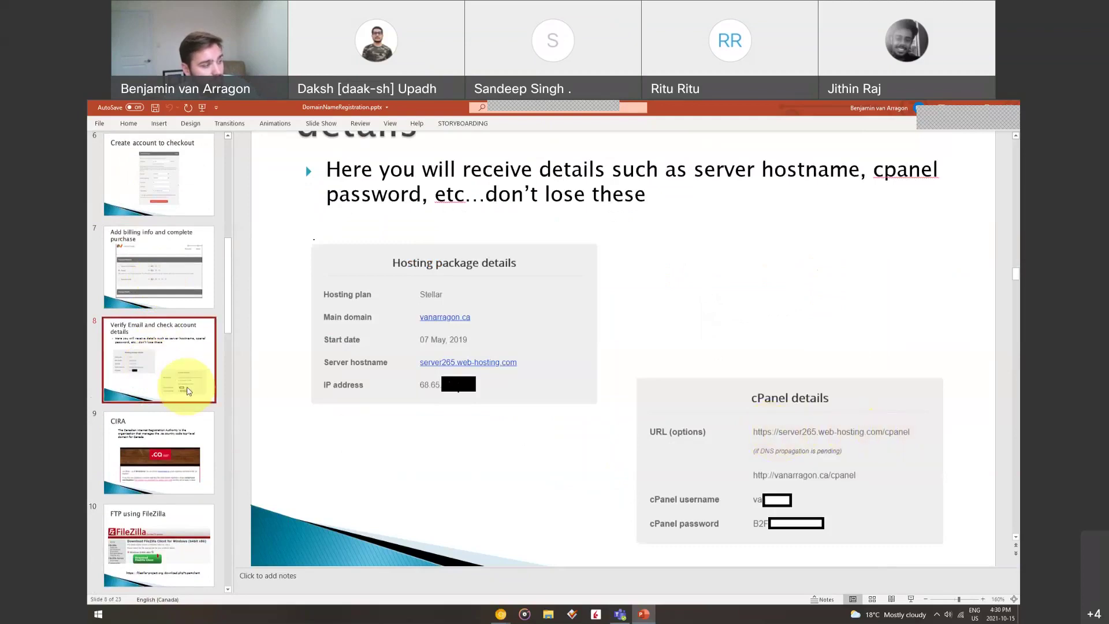
pyautogui.scroll(-4, 185, 375)
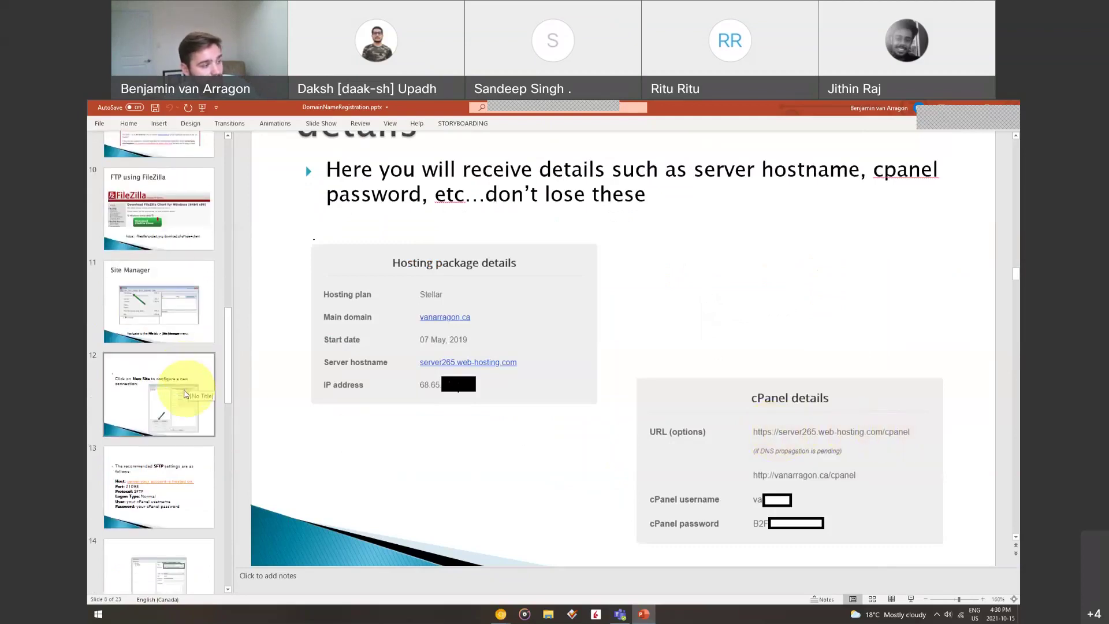
pyautogui.click(154, 483)
pyautogui.click(186, 405)
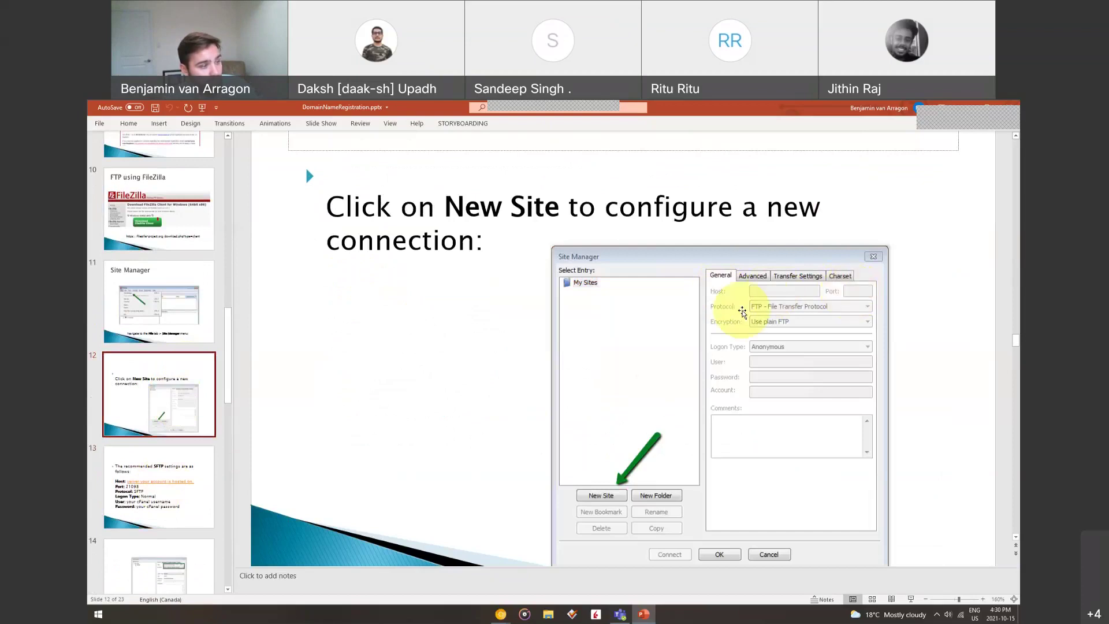
pyautogui.click(113, 471)
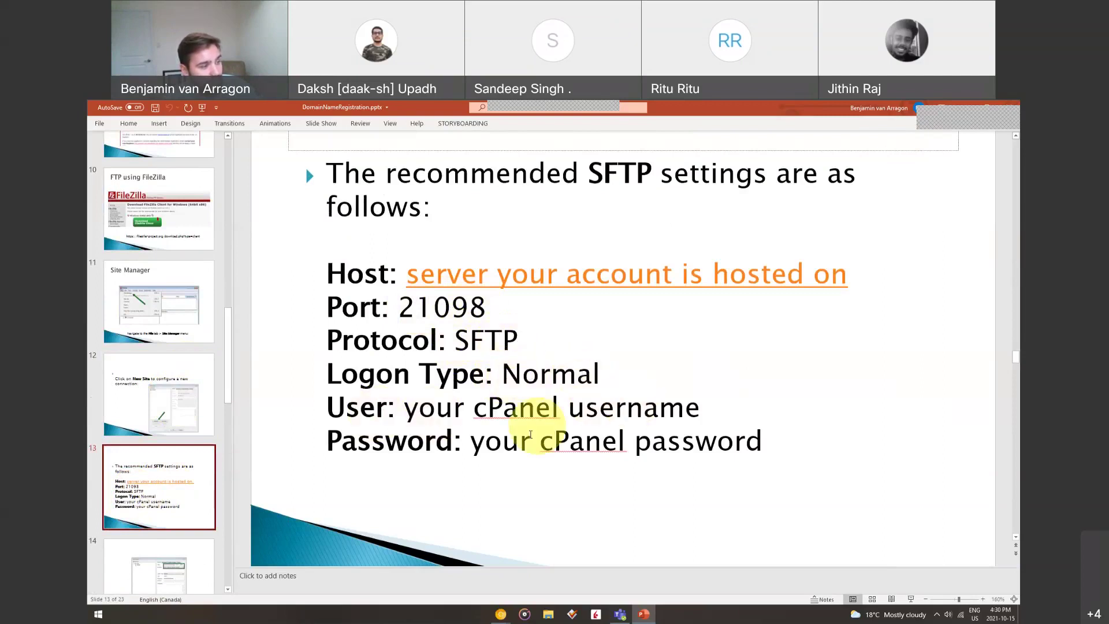
pyautogui.click(186, 488)
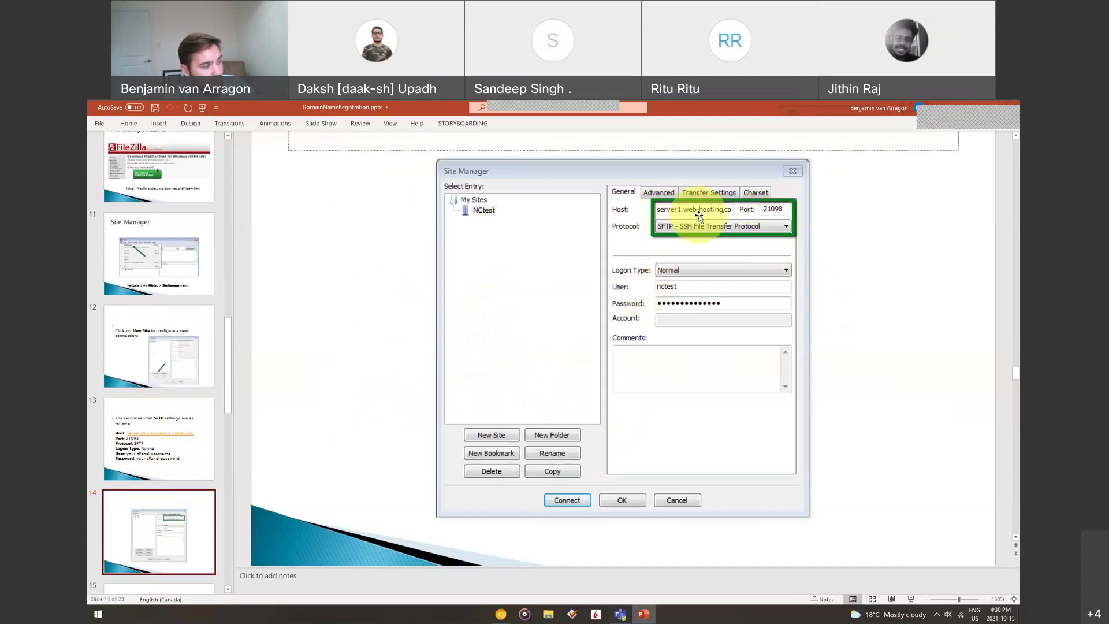
pyautogui.scroll(-4, 168, 491)
pyautogui.click(161, 433)
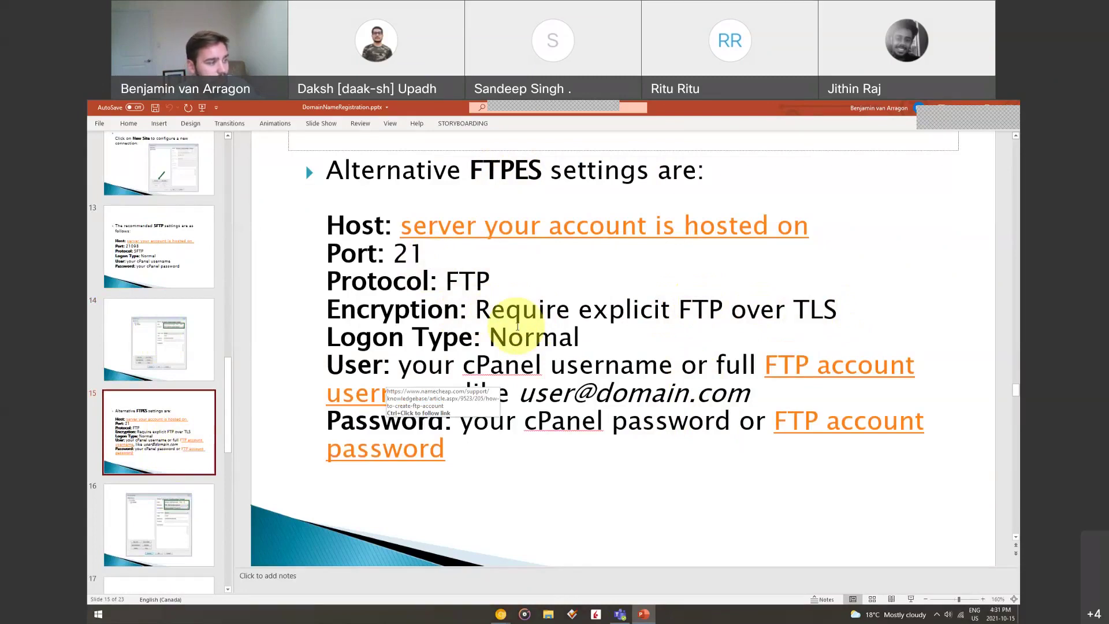
# Page through slides 16, 17 and 18 covering the FTPES connection and transfer settings
pyautogui.click(138, 527)
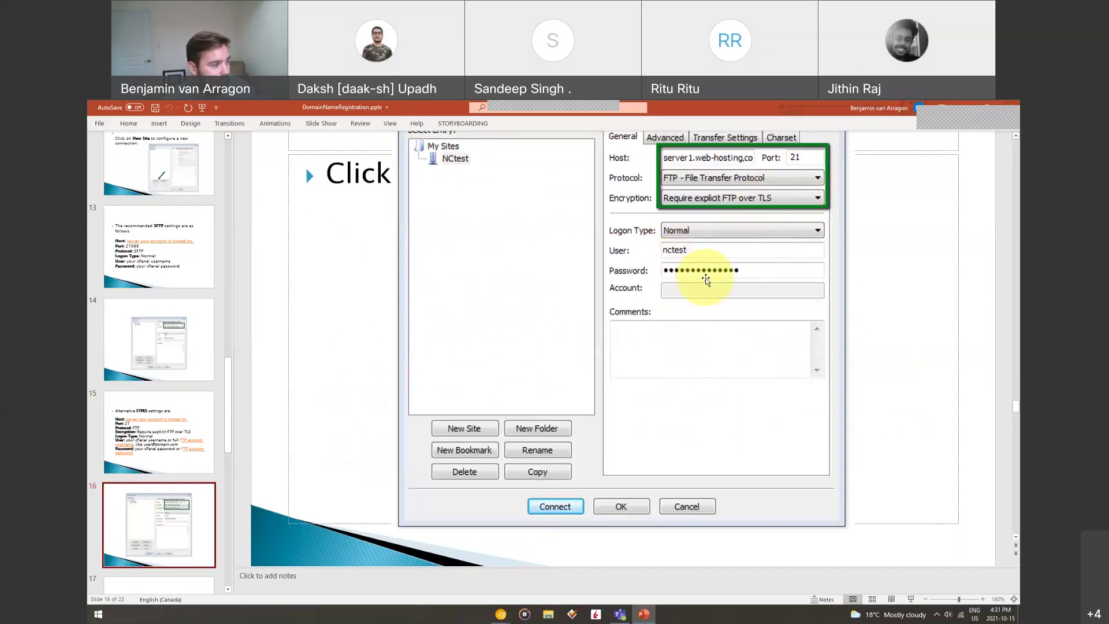
pyautogui.scroll(-3, 173, 444)
pyautogui.click(171, 428)
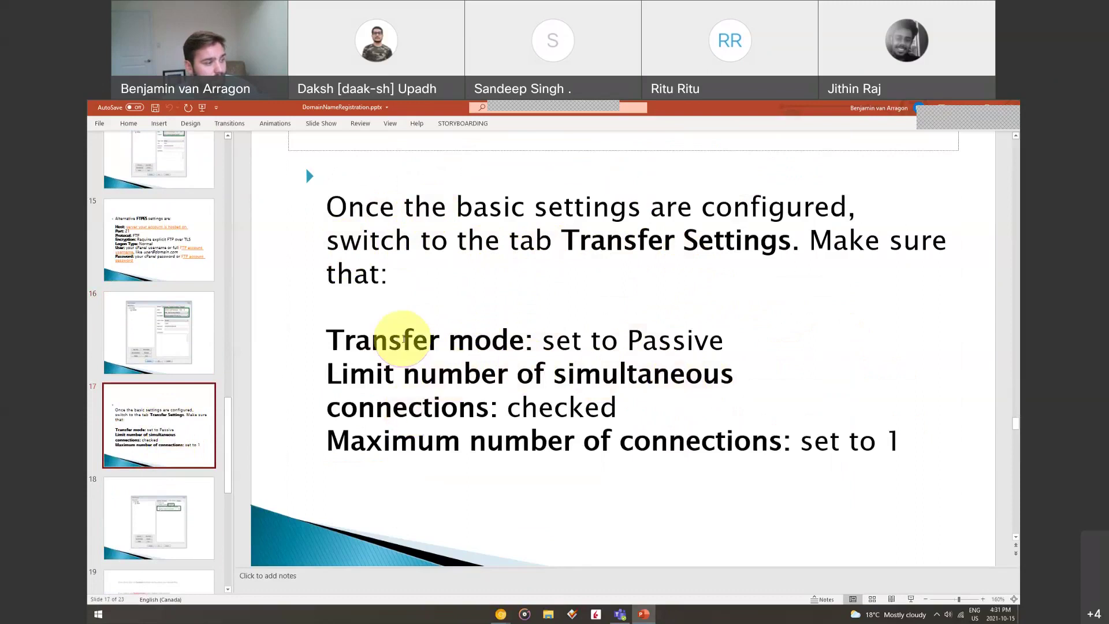
pyautogui.click(170, 526)
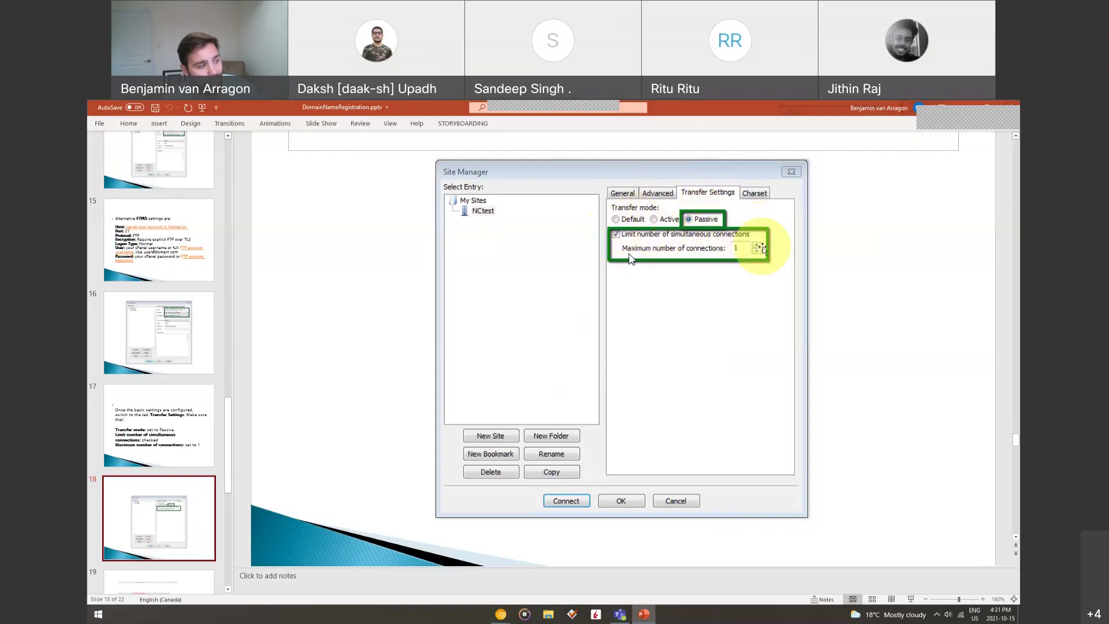
pyautogui.scroll(-2, 148, 458)
# Show slide 19's Quickconnect settings, then launch FileZilla, dismiss its update notice and maximize it
pyautogui.click(165, 474)
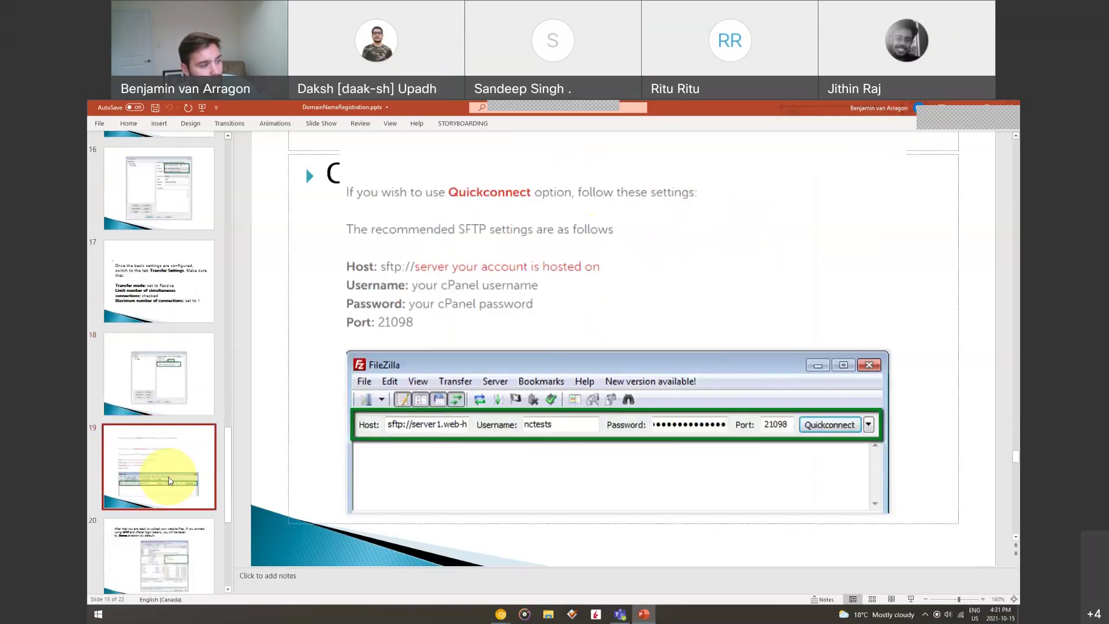
pyautogui.press('super')
pyautogui.write('fil')
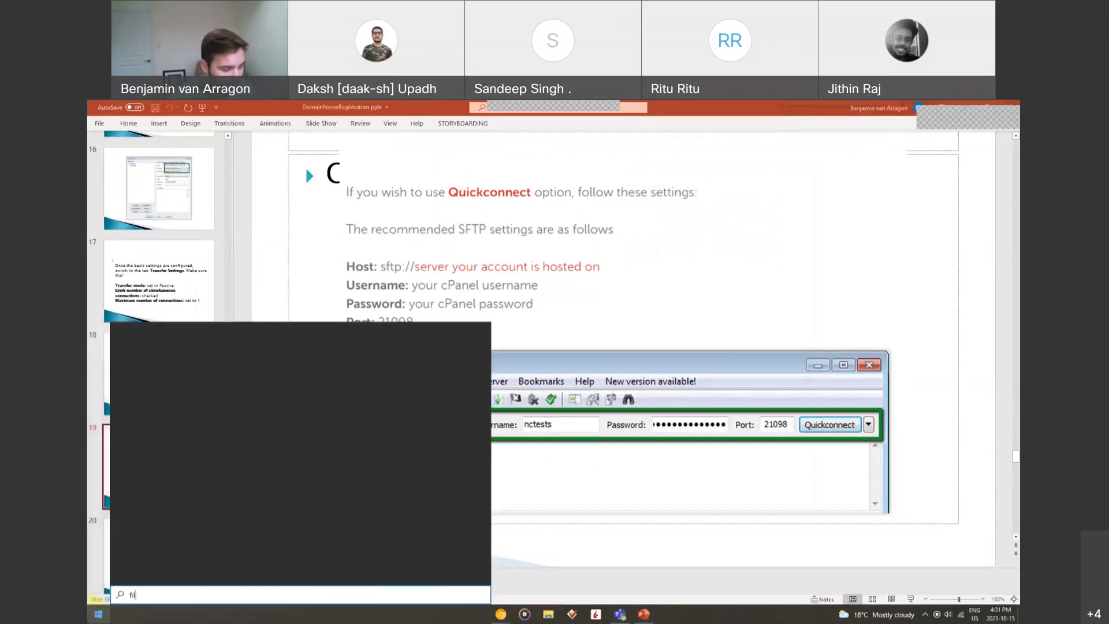
pyautogui.write('ezila')
pyautogui.press('Return')
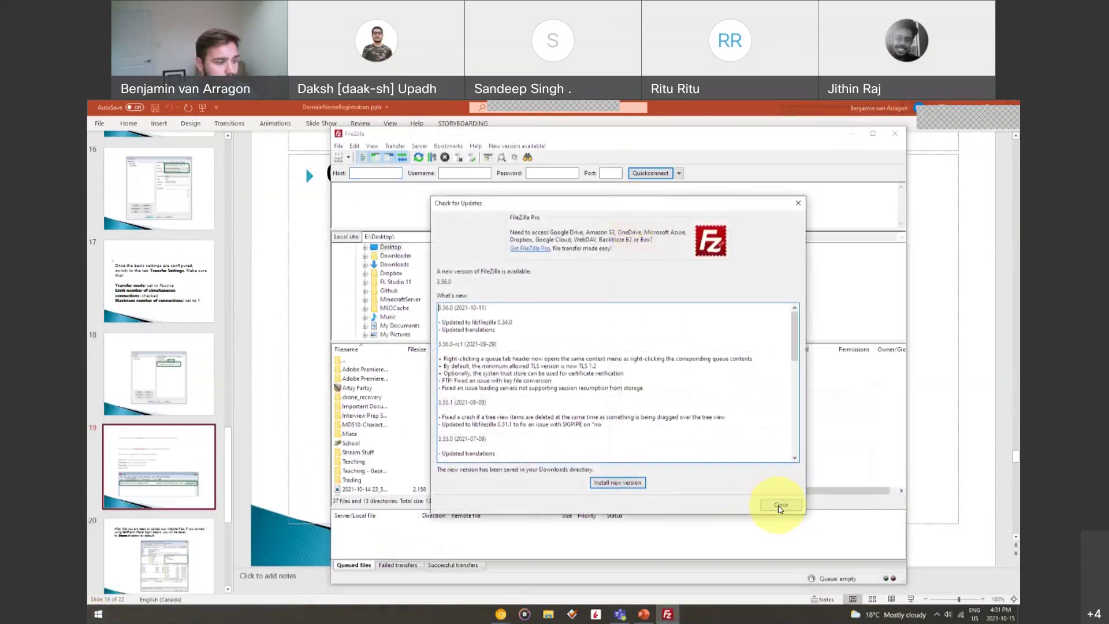
pyautogui.click(778, 506)
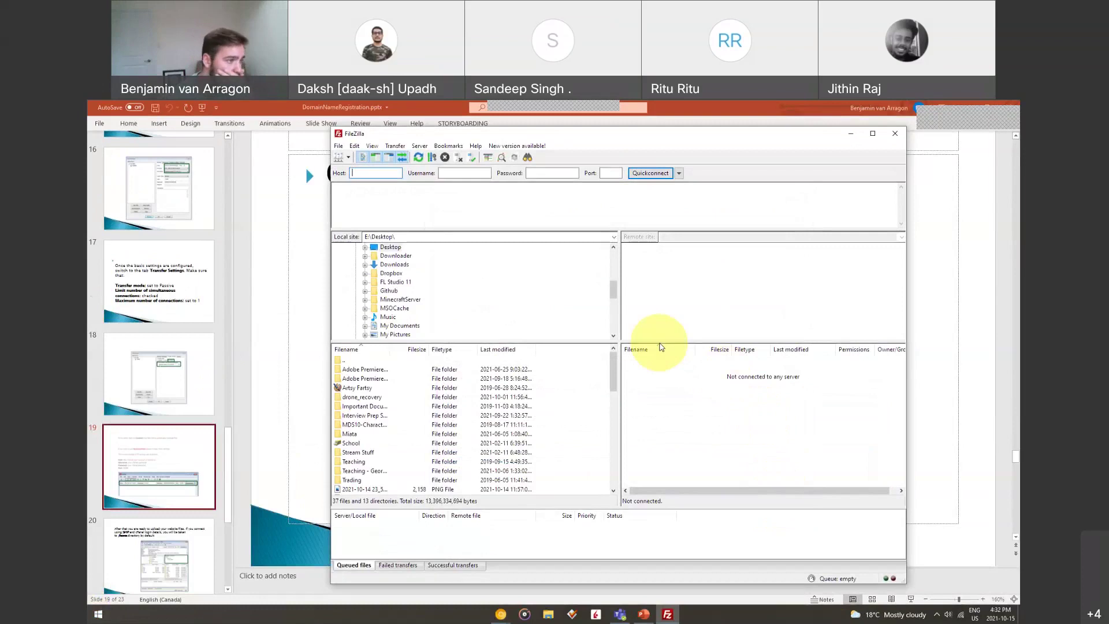
pyautogui.click(873, 134)
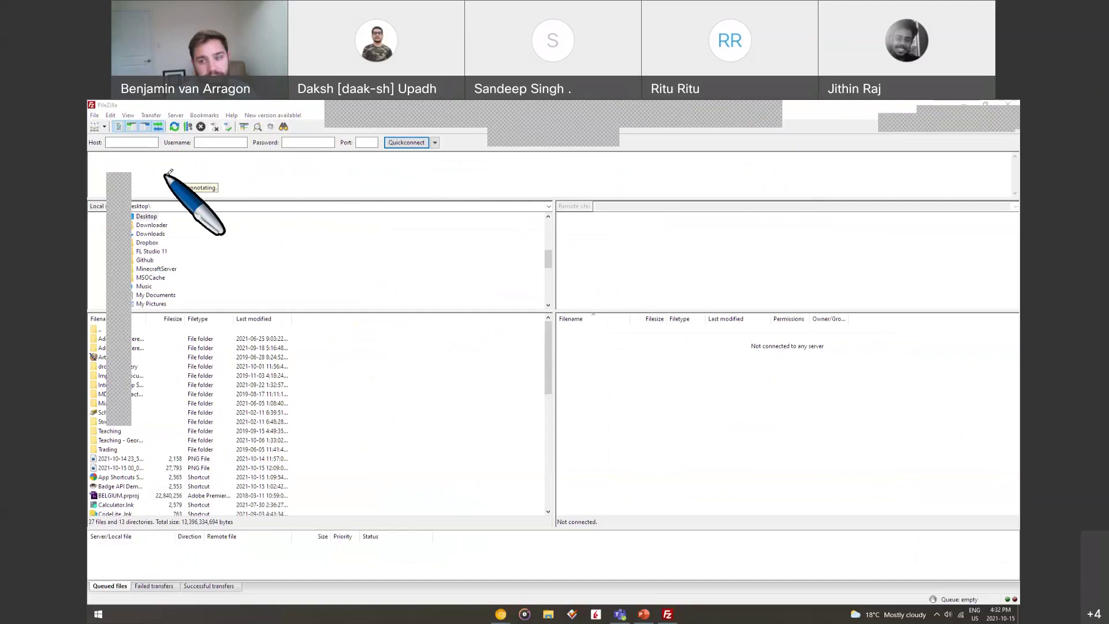
pyautogui.moveTo(168, 173); pyautogui.dragTo(525, 310)
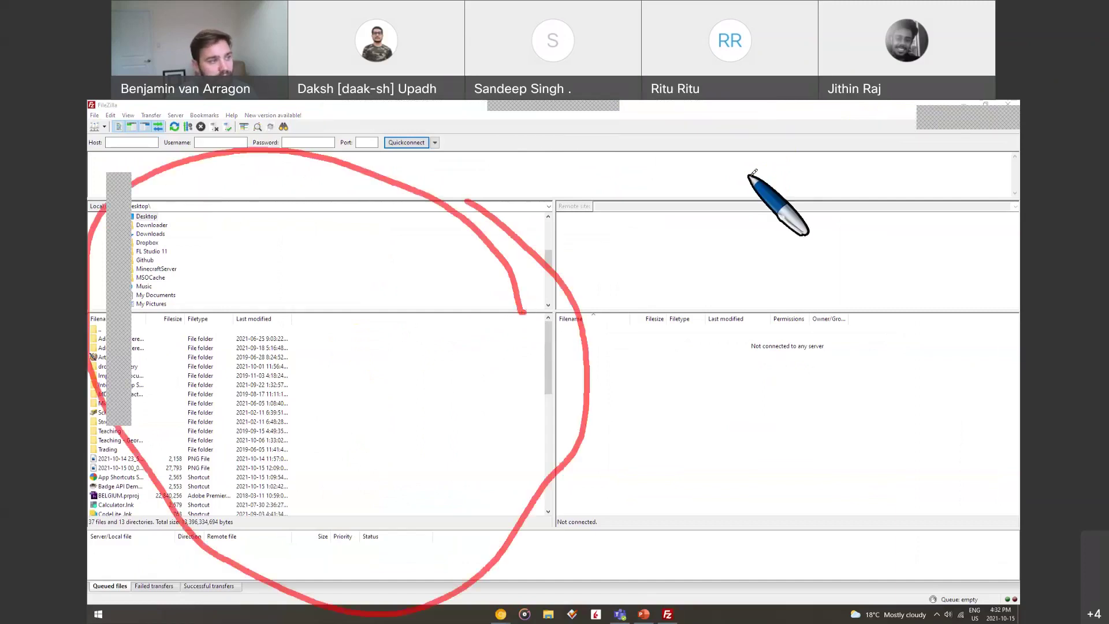
pyautogui.moveTo(797, 173); pyautogui.dragTo(827, 168)
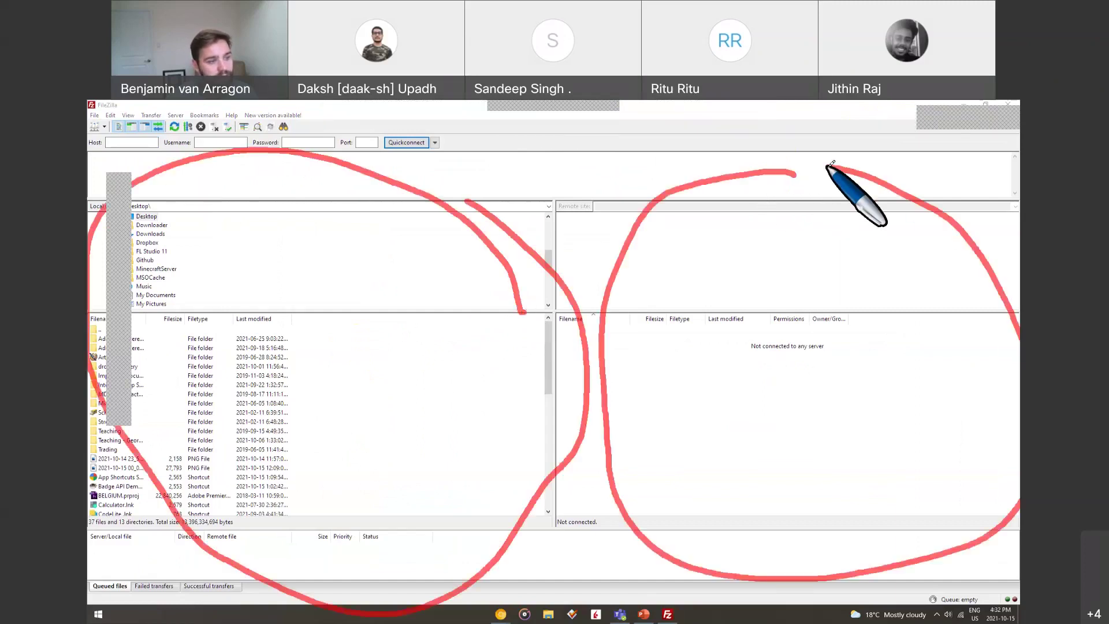
pyautogui.moveTo(744, 354); pyautogui.dragTo(868, 358)
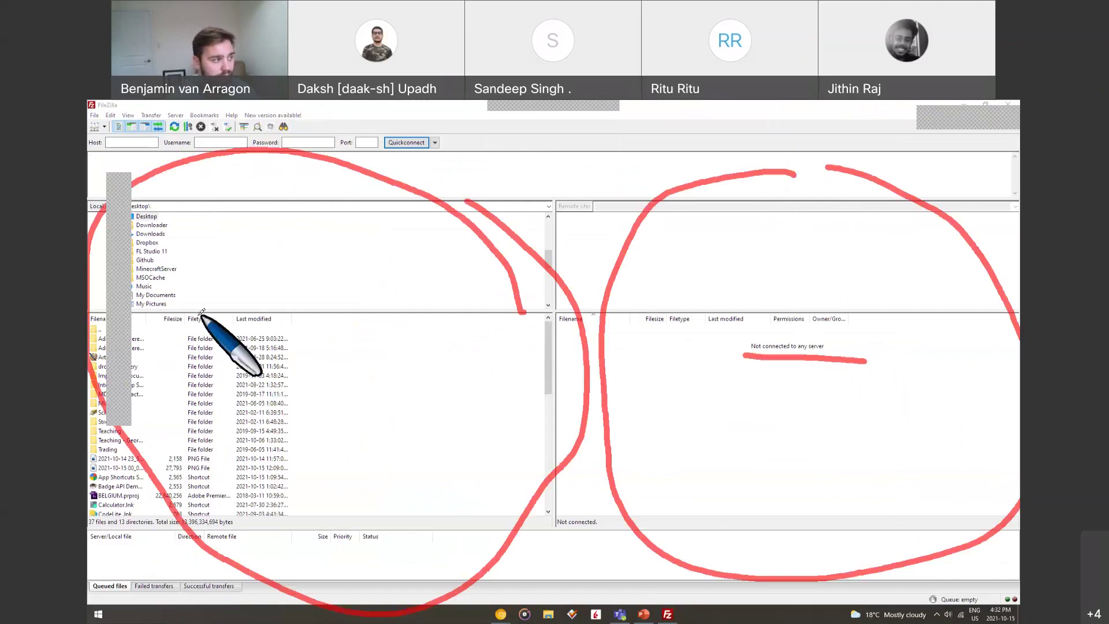
pyautogui.moveTo(155, 319)
pyautogui.mouseDown()
pyautogui.moveTo(167, 349)
pyautogui.moveTo(206, 368)
pyautogui.mouseUp()
pyautogui.moveTo(267, 319); pyautogui.dragTo(268, 344)
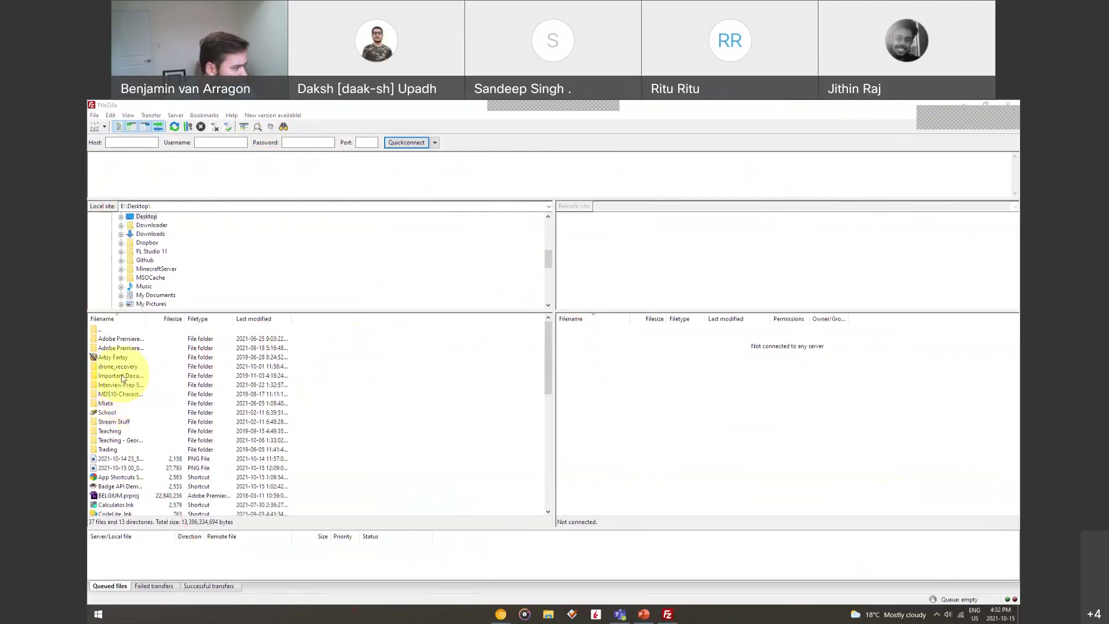
pyautogui.scroll(-10, 122, 424)
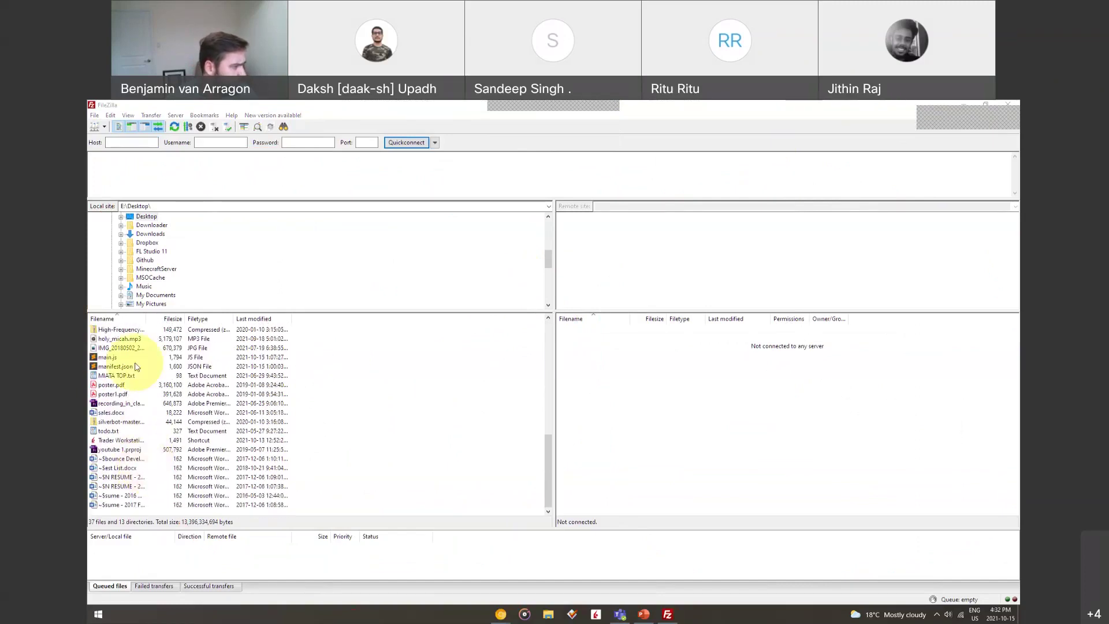
pyautogui.scroll(10, 156, 428)
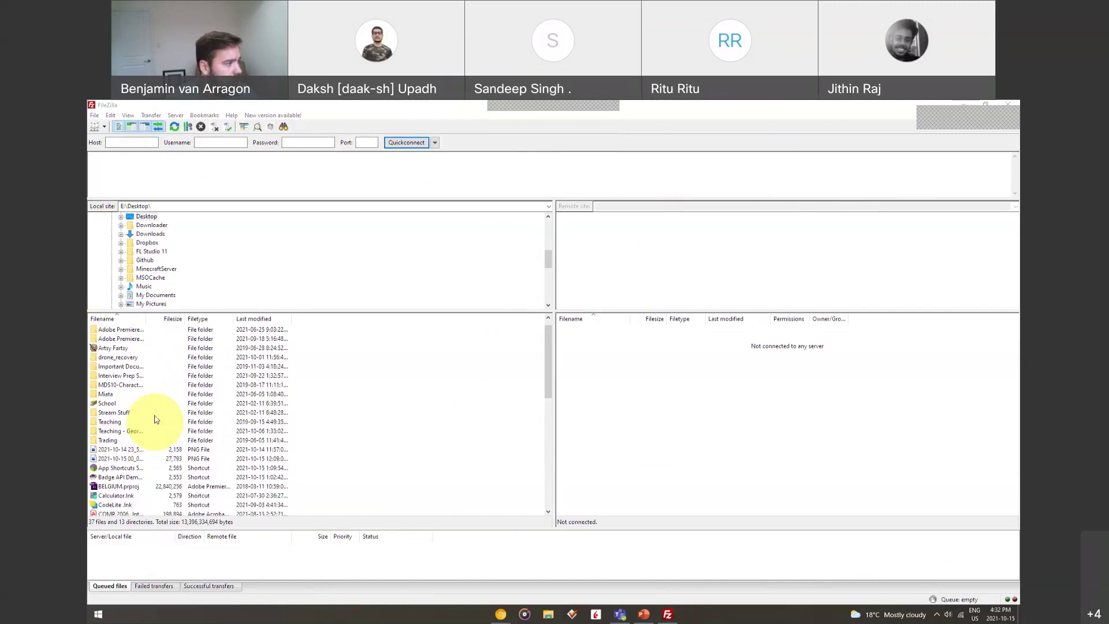
pyautogui.scroll(-2, 155, 426)
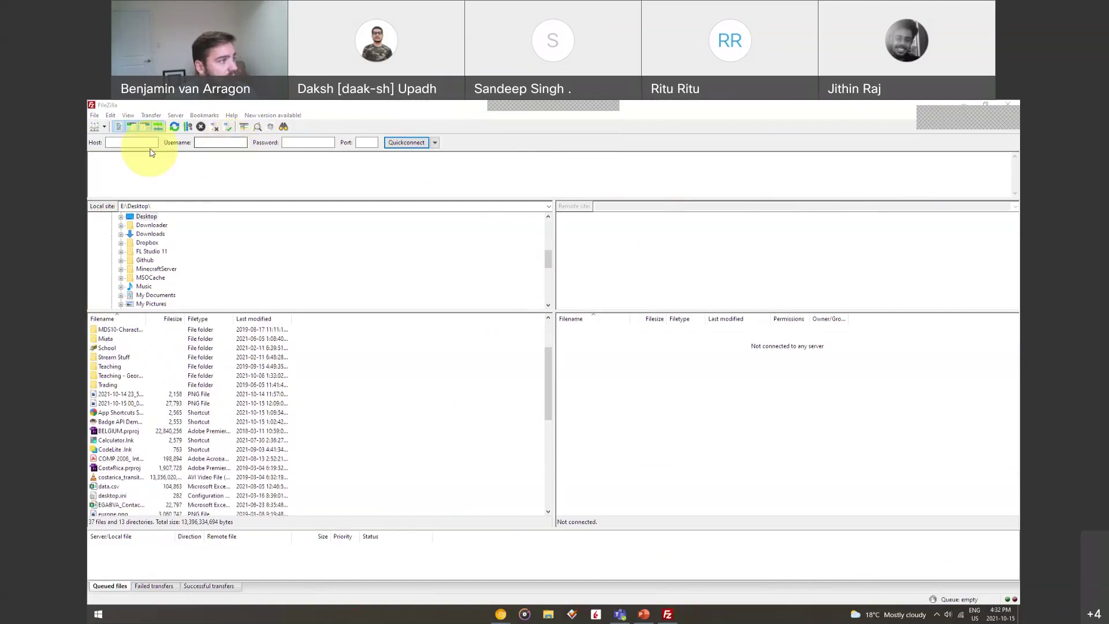
pyautogui.click(124, 142)
pyautogui.click(202, 142)
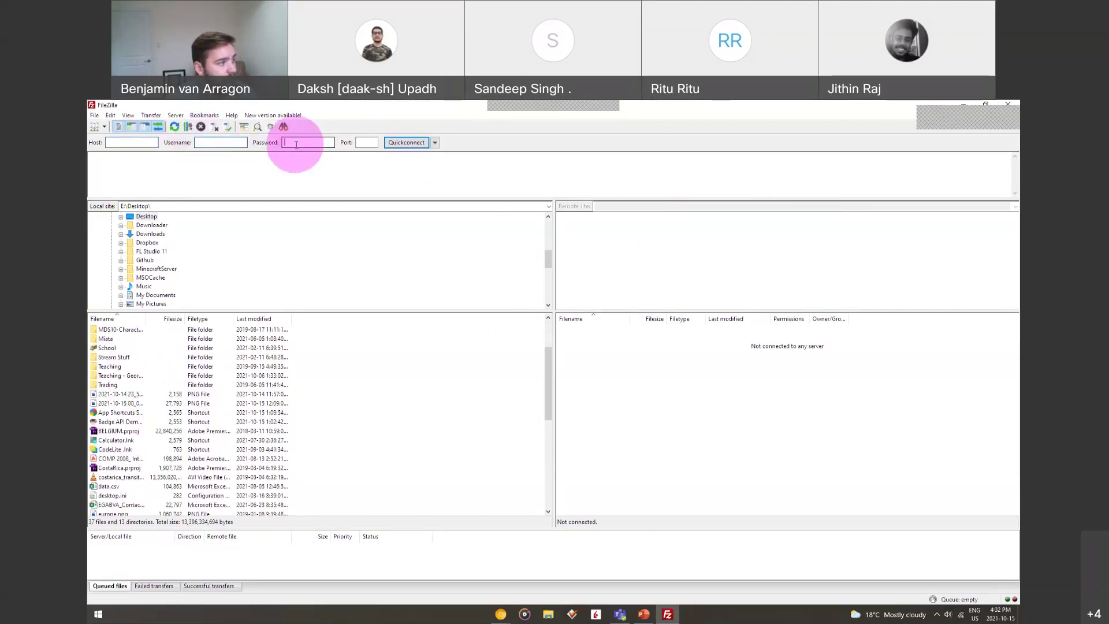
pyautogui.click(435, 142)
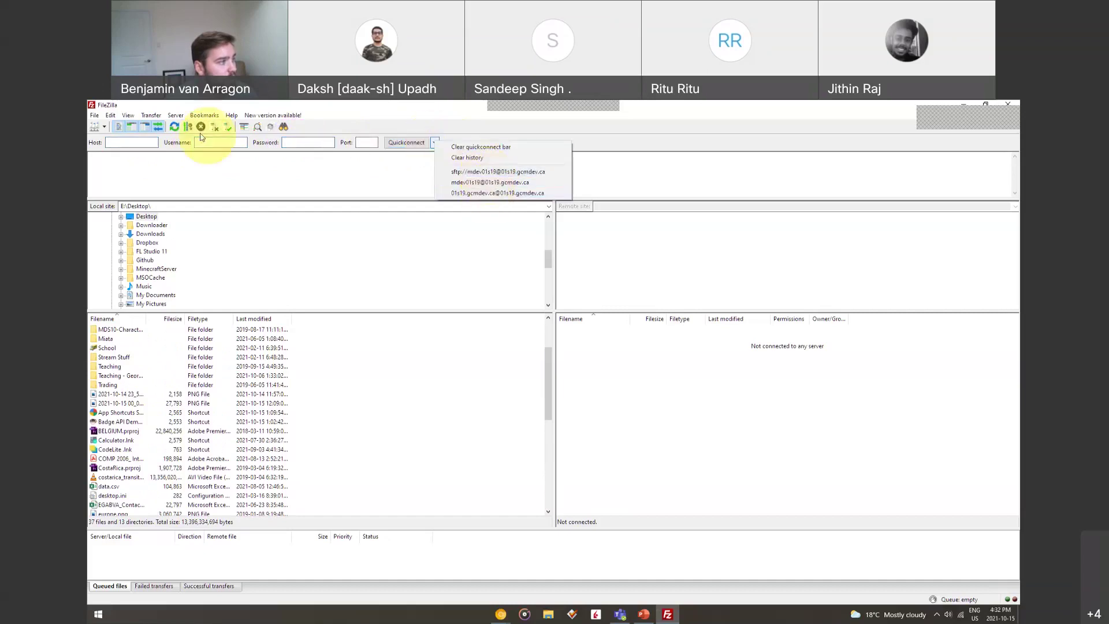
pyautogui.click(175, 115)
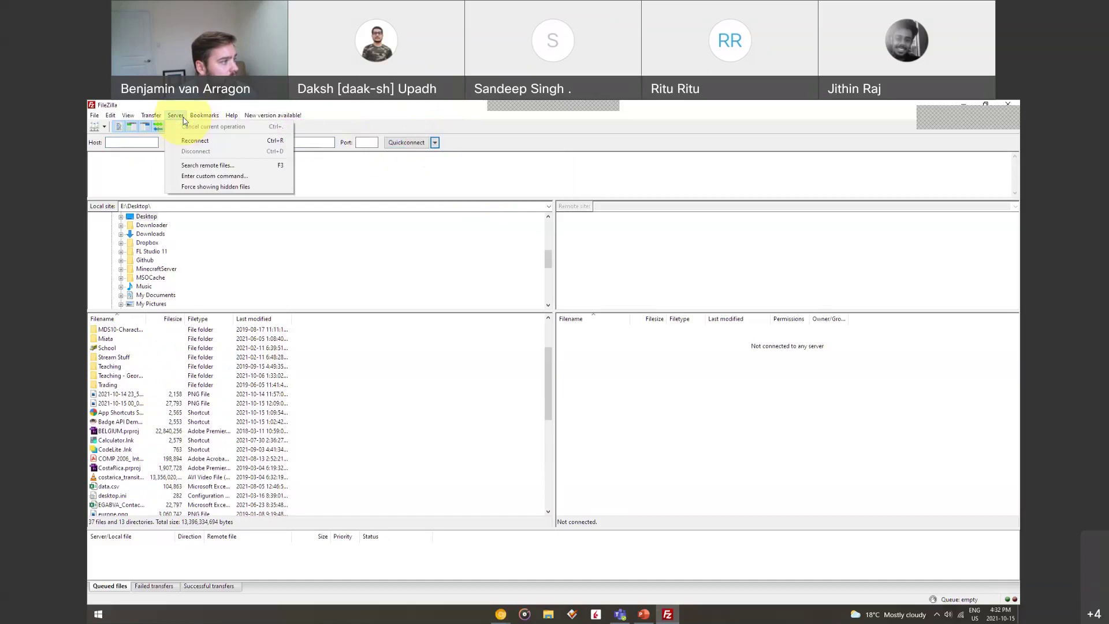
pyautogui.moveTo(145, 118)
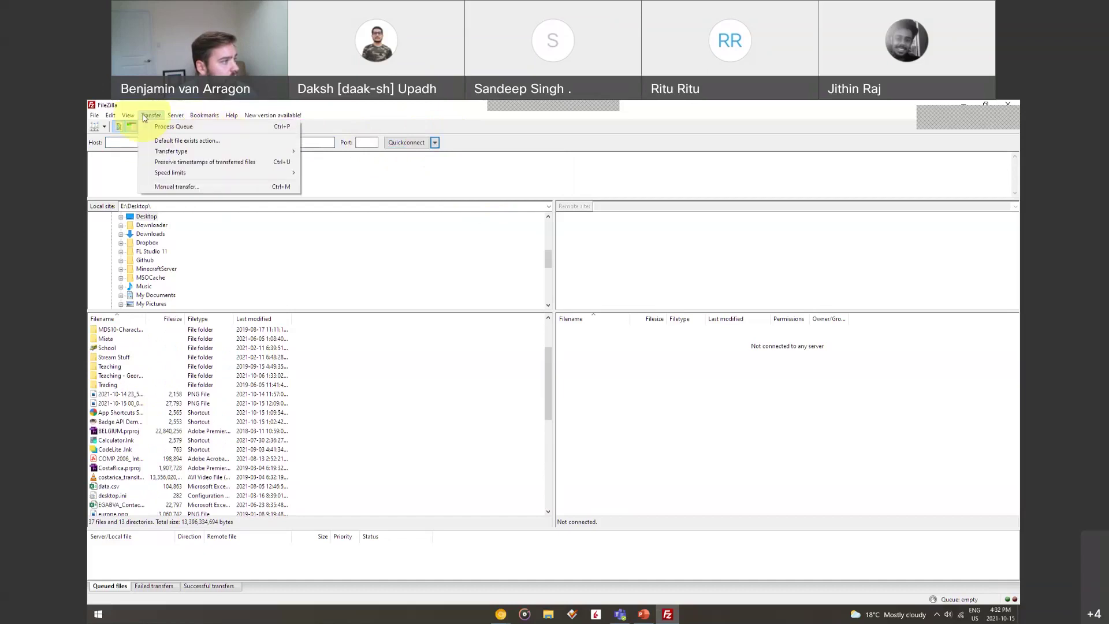
pyautogui.click(94, 116)
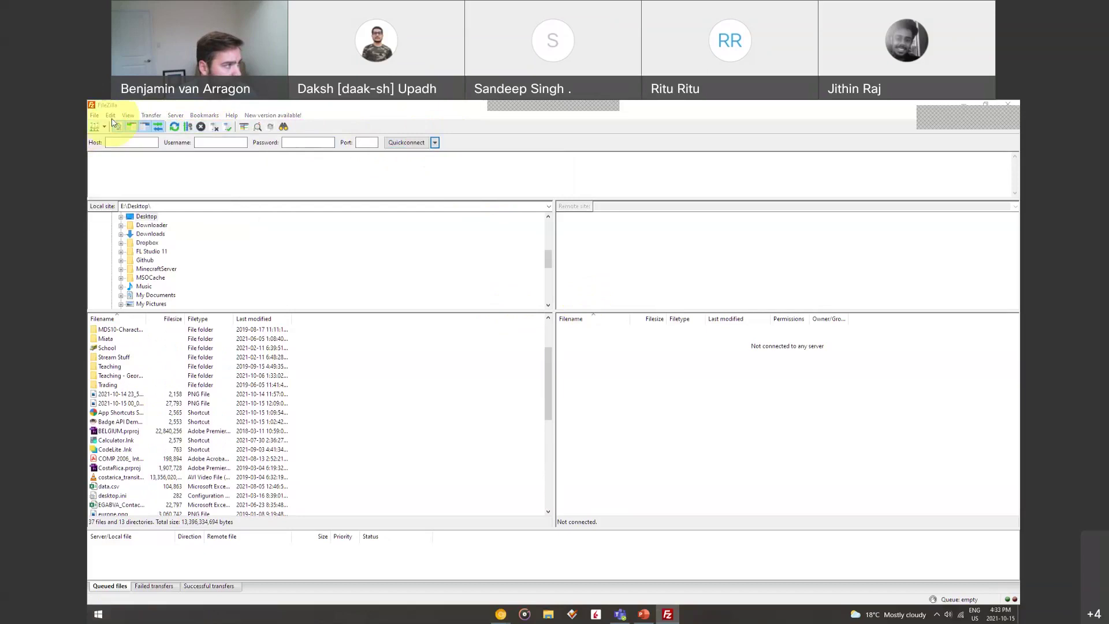
# Review the vanarragon.ca site's transfer settings in Site Manager: SFTP, port 21098, 1 simultaneous connection
pyautogui.click(95, 126)
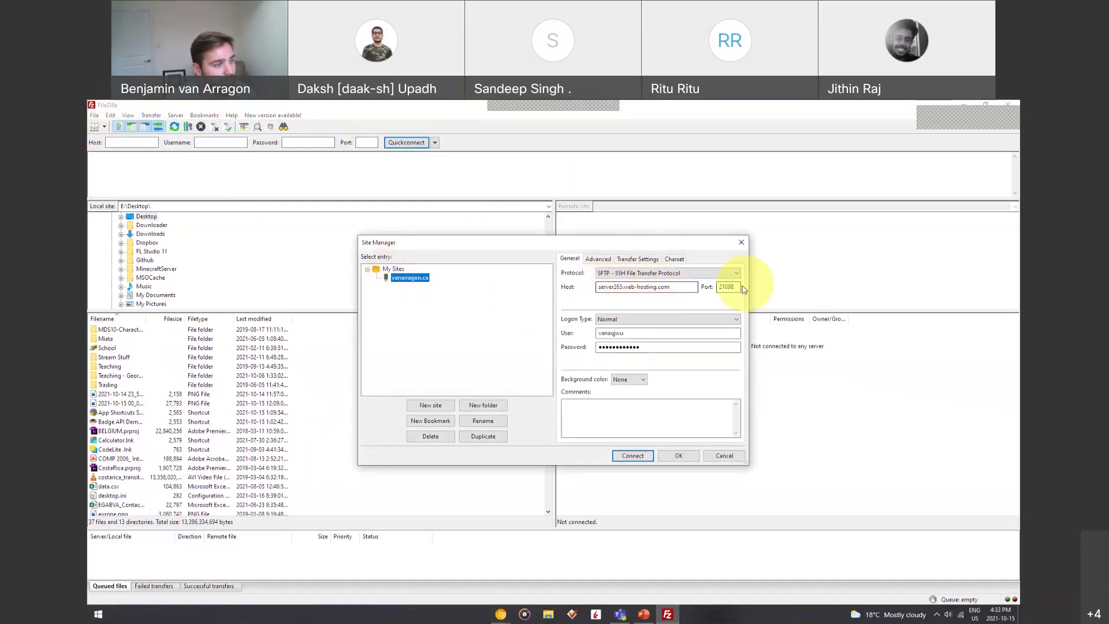
pyautogui.click(640, 260)
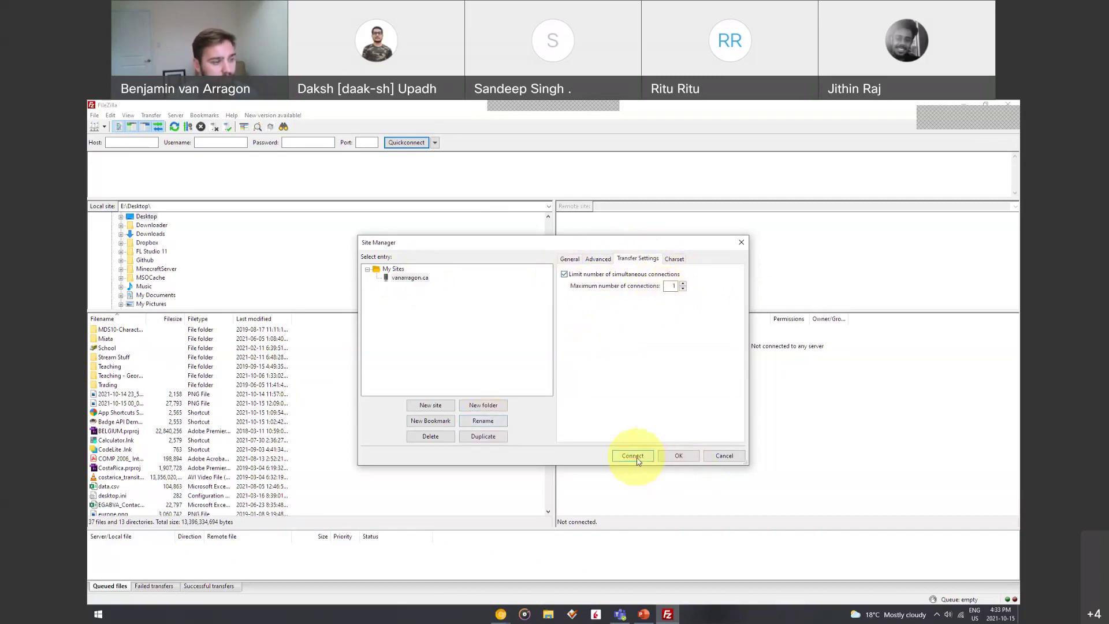
# Reconnect to the vanarragon.ca server and highlight the server address and login lines in the log
pyautogui.click(724, 456)
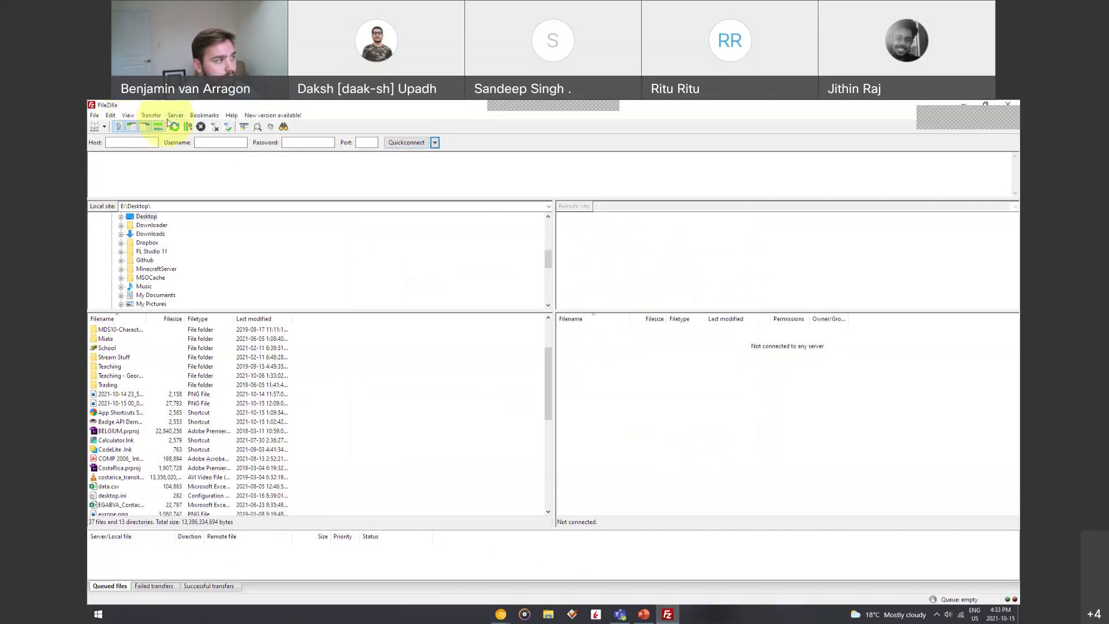
pyautogui.click(175, 115)
pyautogui.click(186, 141)
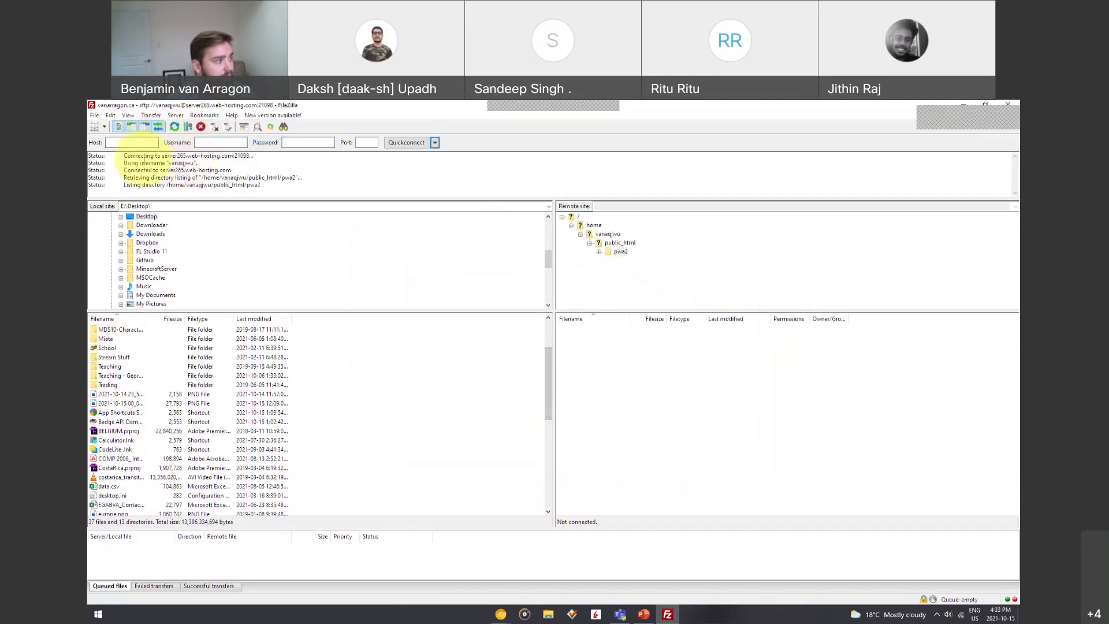
pyautogui.moveTo(124, 155); pyautogui.dragTo(202, 156)
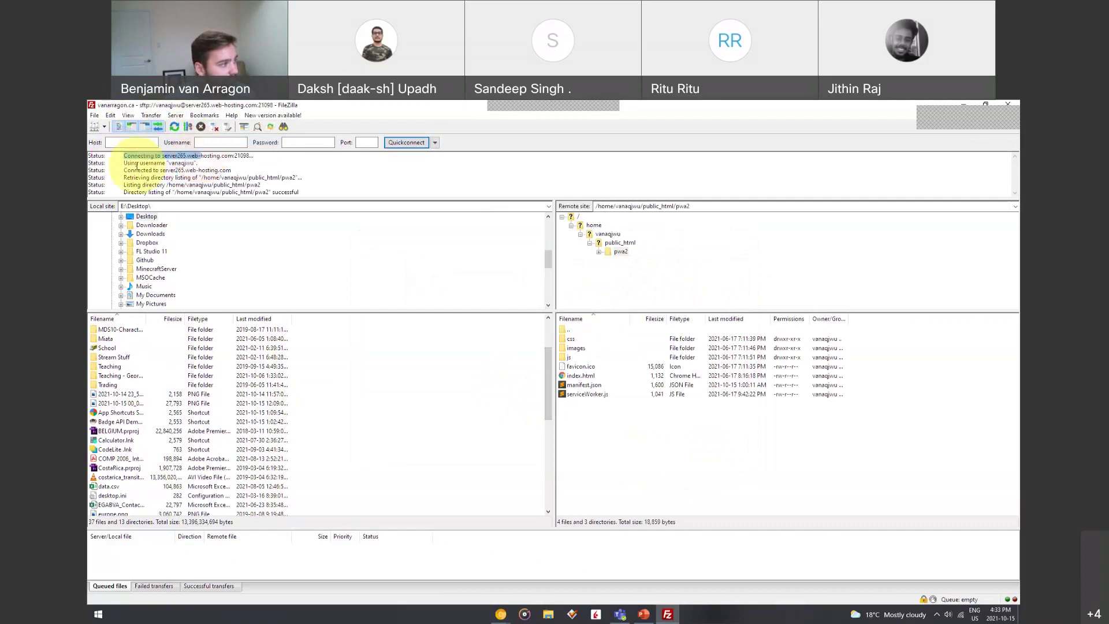
pyautogui.moveTo(130, 163); pyautogui.dragTo(217, 185)
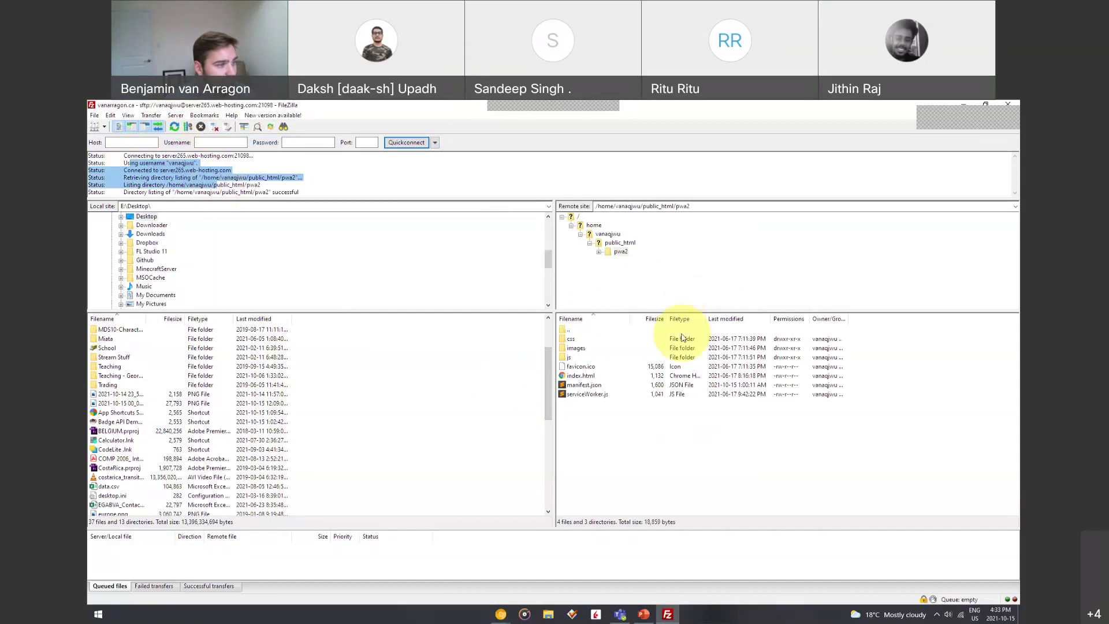
# List public_html and point out the WordPress files: wp-admin, wp-content, wp-includes, wp-cron.php, wp-login.php, wp-mail.php
pyautogui.click(619, 243)
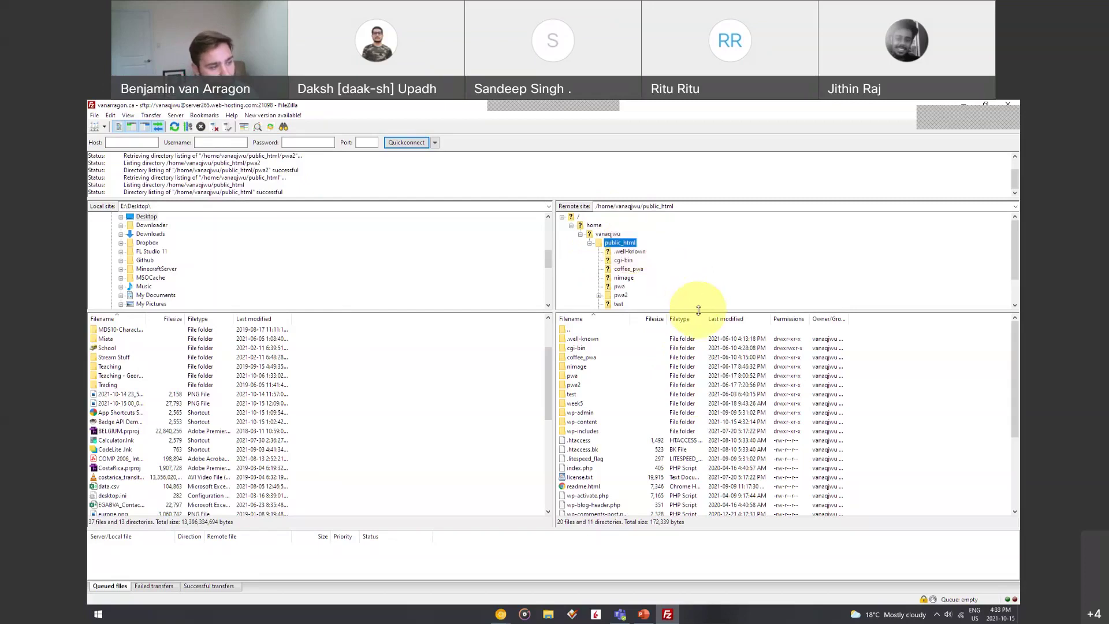
pyautogui.click(577, 416)
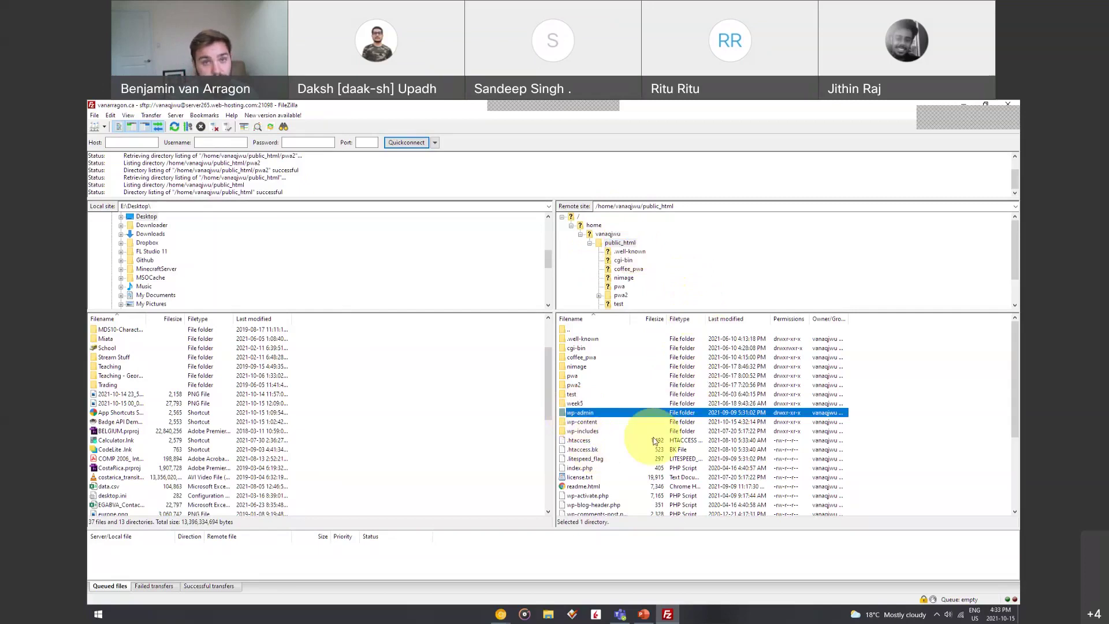
pyautogui.click(589, 423)
pyautogui.click(598, 431)
pyautogui.scroll(-4, 604, 440)
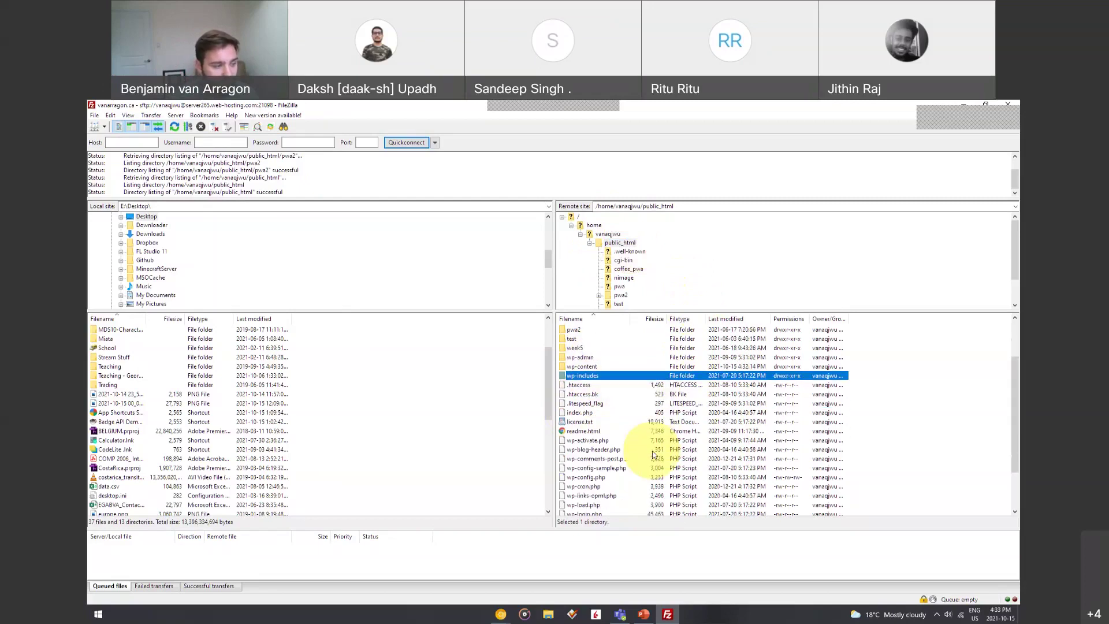
pyautogui.click(580, 431)
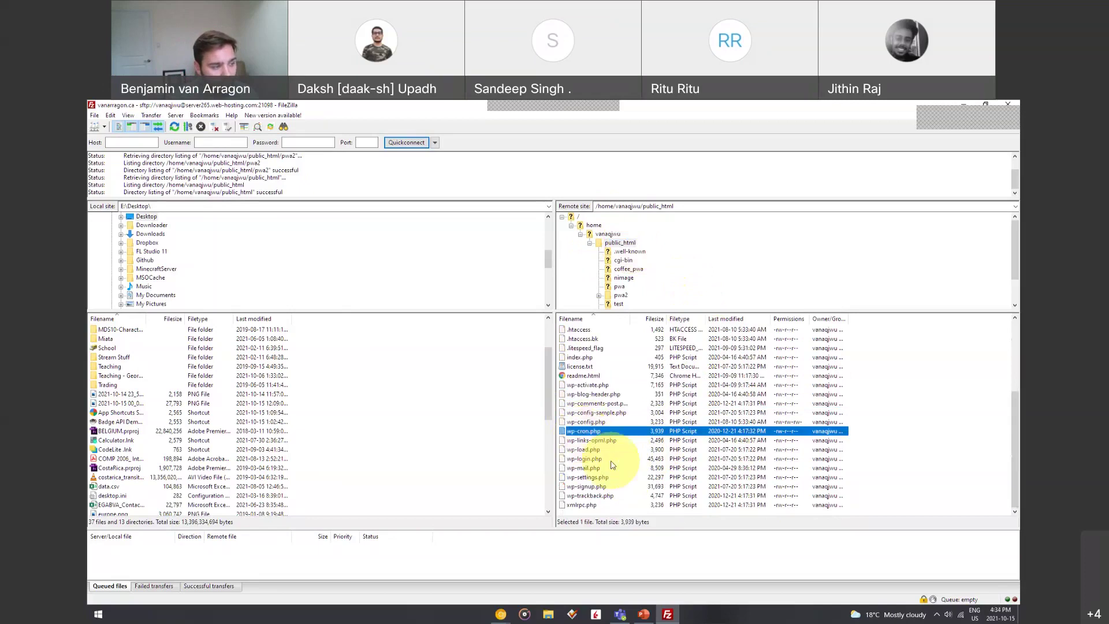
pyautogui.click(588, 459)
pyautogui.click(586, 468)
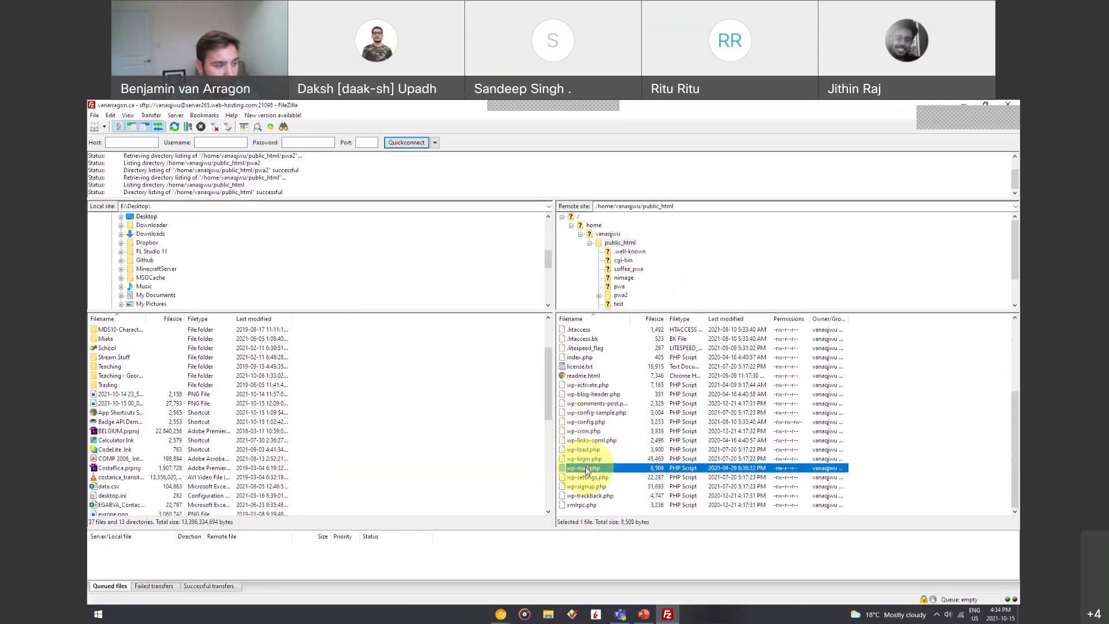
pyautogui.scroll(4, 657, 448)
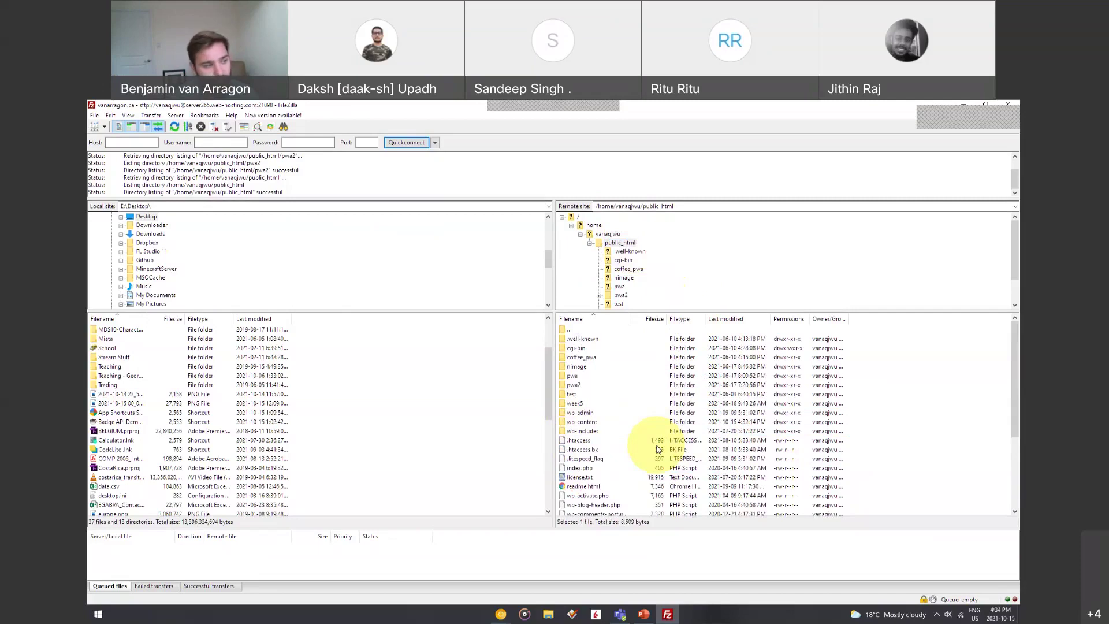
# Browse up to the home folder, open the vanarragon.ca folder, then return to public_html
pyautogui.click(609, 234)
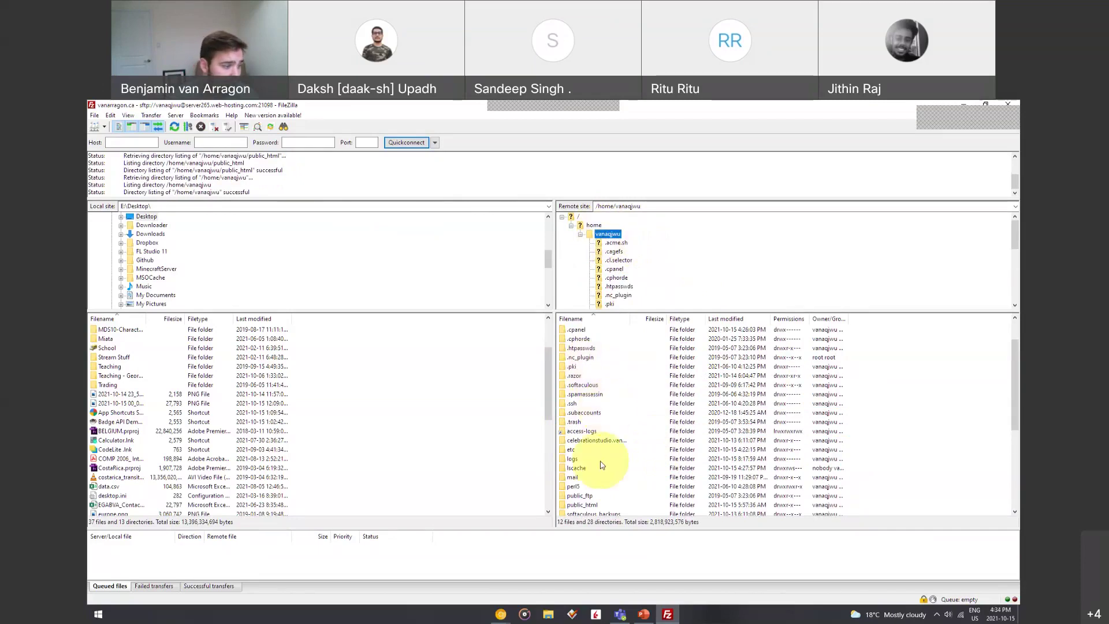
pyautogui.scroll(-1, 604, 456)
pyautogui.scroll(-1, 614, 441)
pyautogui.scroll(-1, 616, 426)
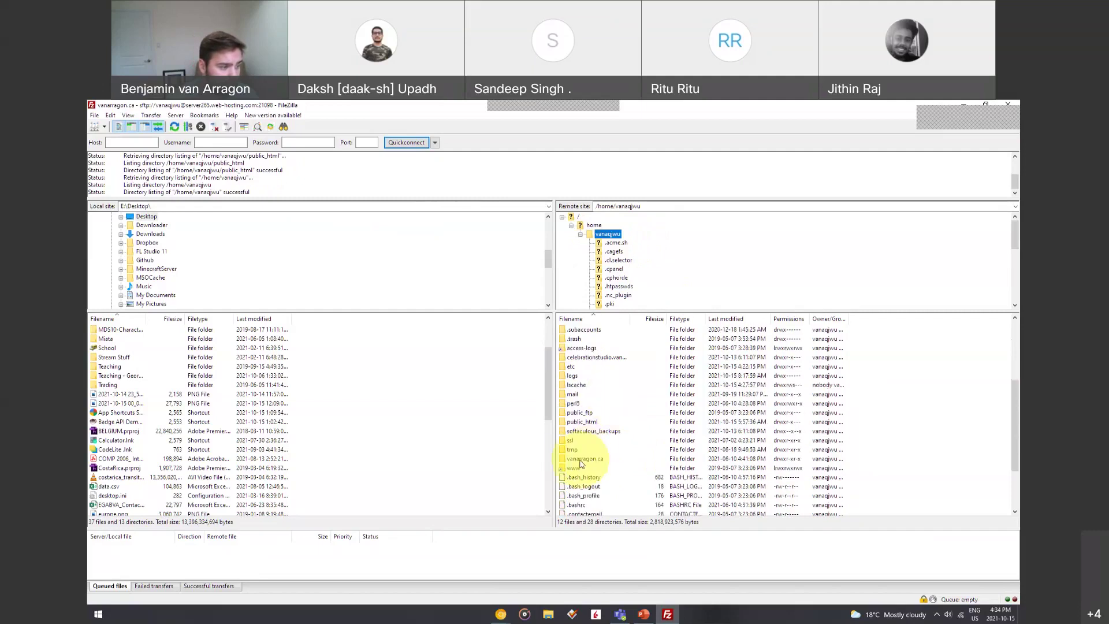
pyautogui.doubleClick(583, 461)
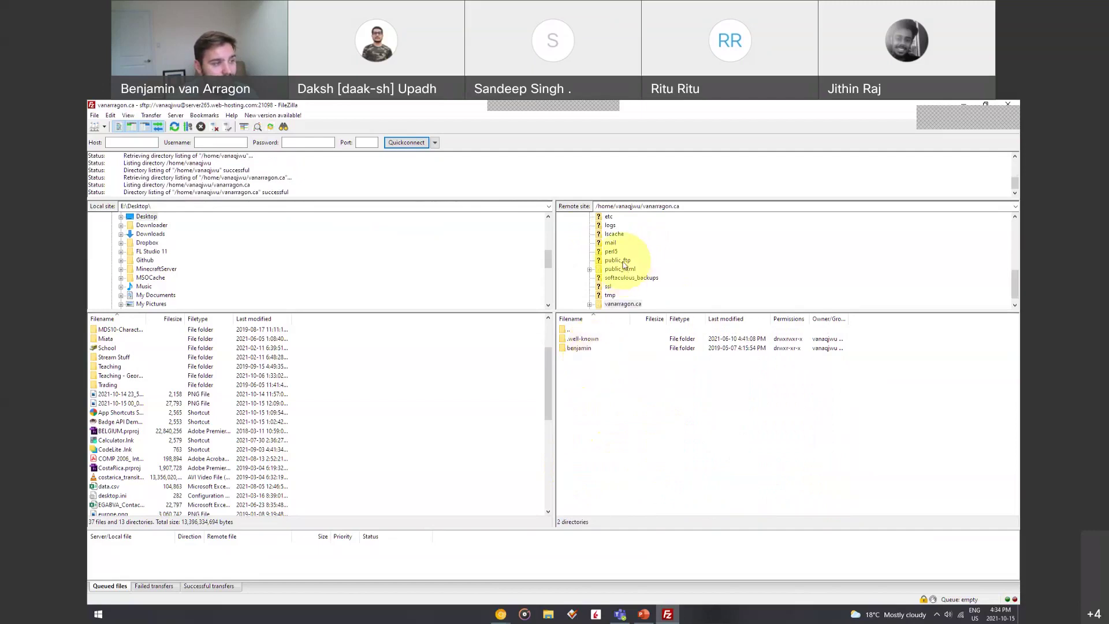
pyautogui.click(603, 270)
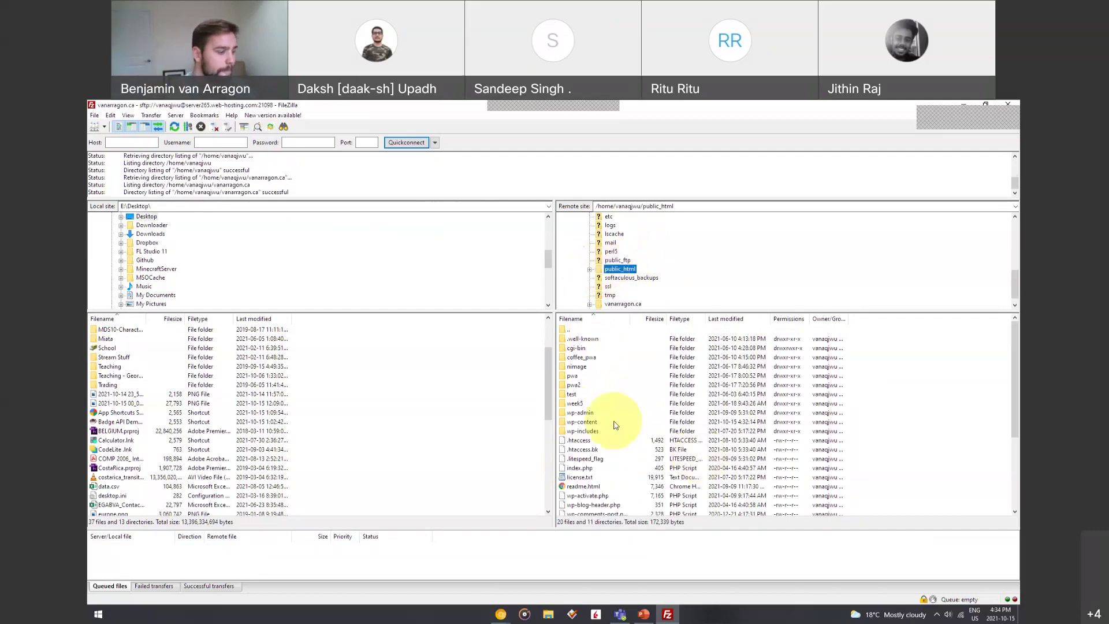
pyautogui.moveTo(510, 617)
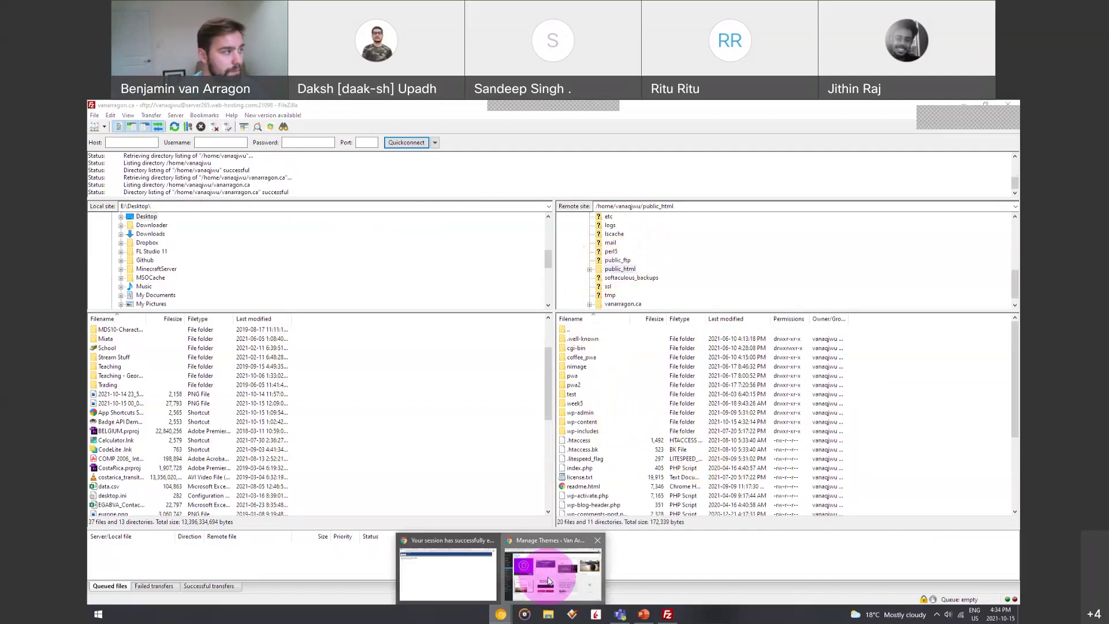
# Load vanarragon.ca in a new Chrome tab, then return to FileZilla and expand public_html
pyautogui.click(548, 581)
pyautogui.click(903, 109)
pyautogui.write('vanarr')
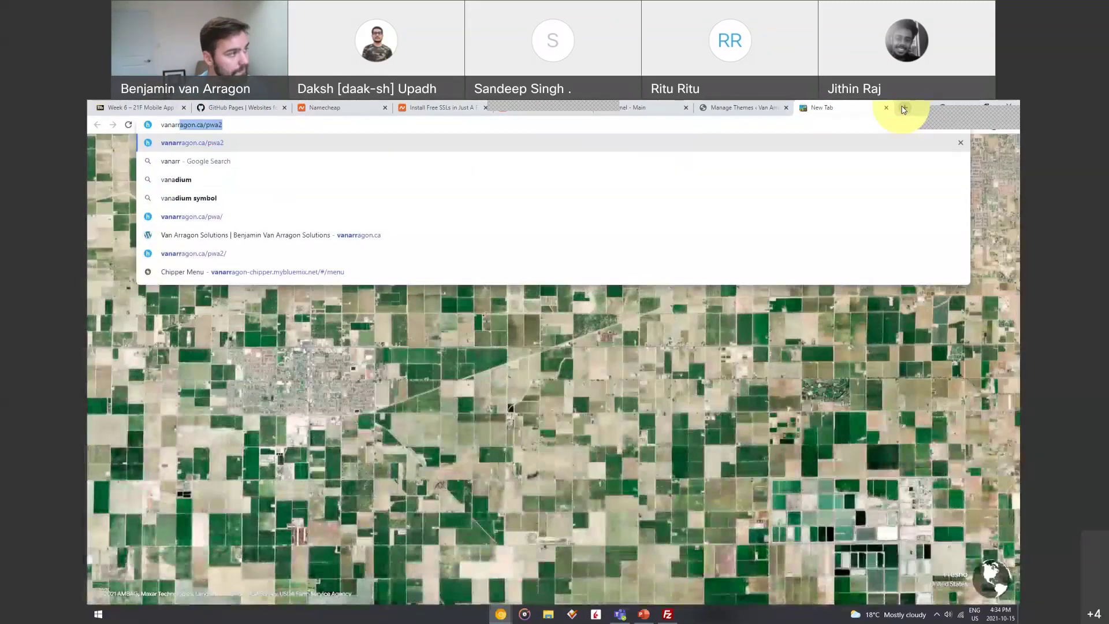
pyautogui.write('agon.ca')
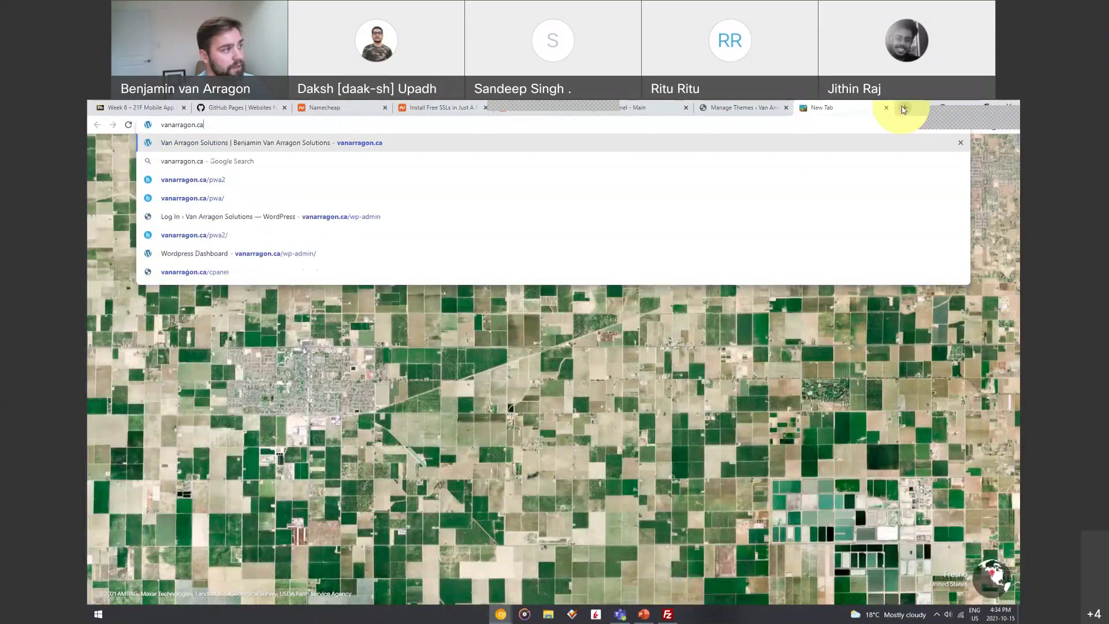
pyautogui.press('Return')
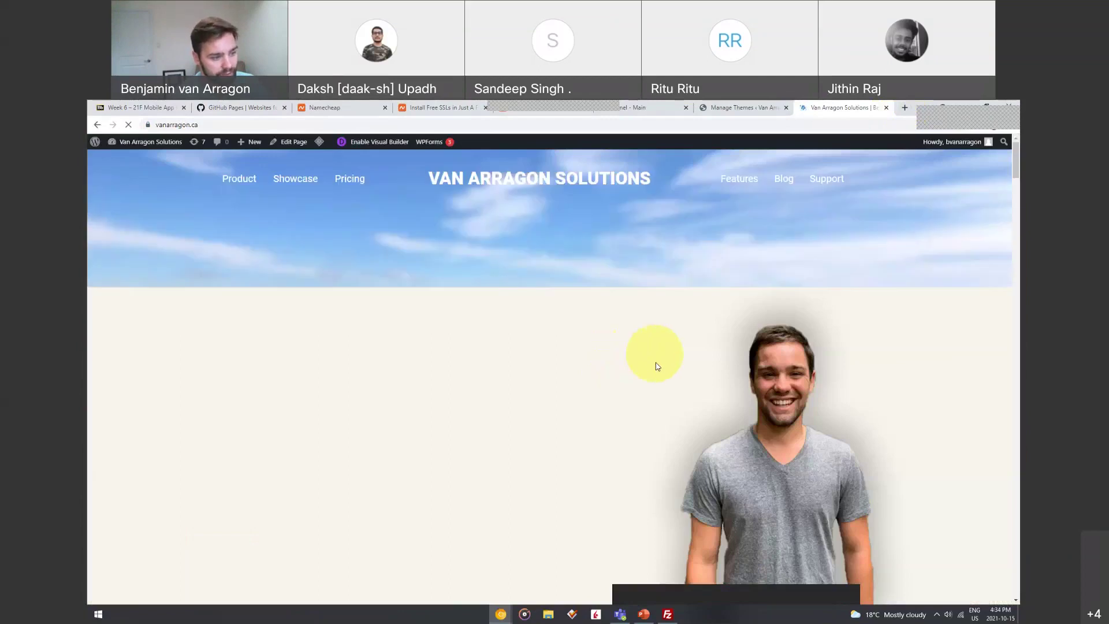
pyautogui.click(667, 614)
pyautogui.click(590, 269)
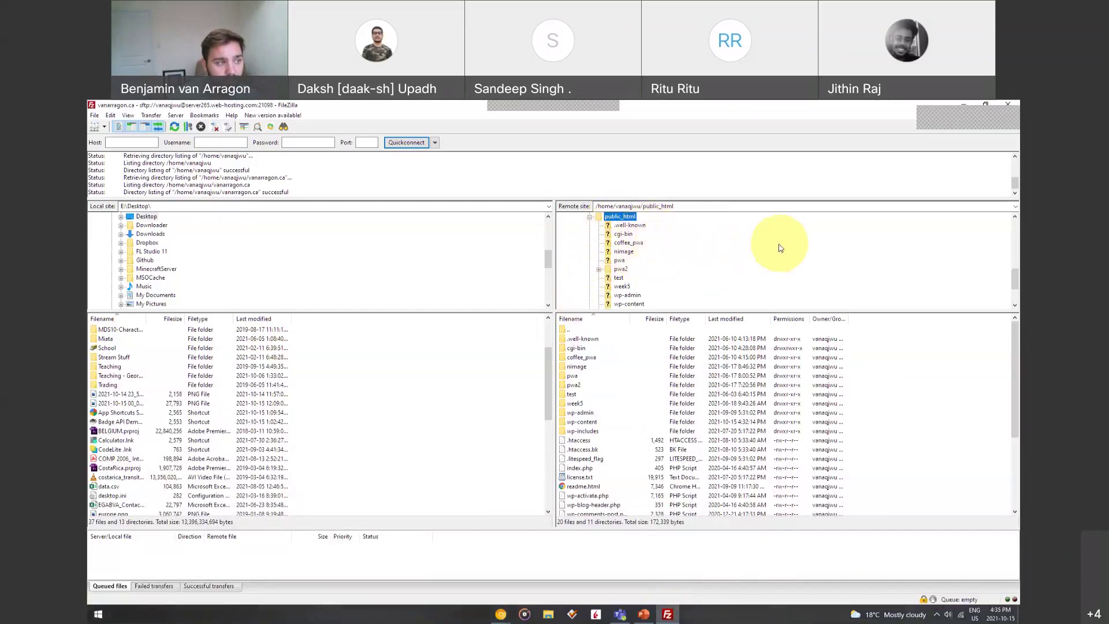
# Create a new 'week6' directory inside the remote public_html folder
pyautogui.rightClick(630, 218)
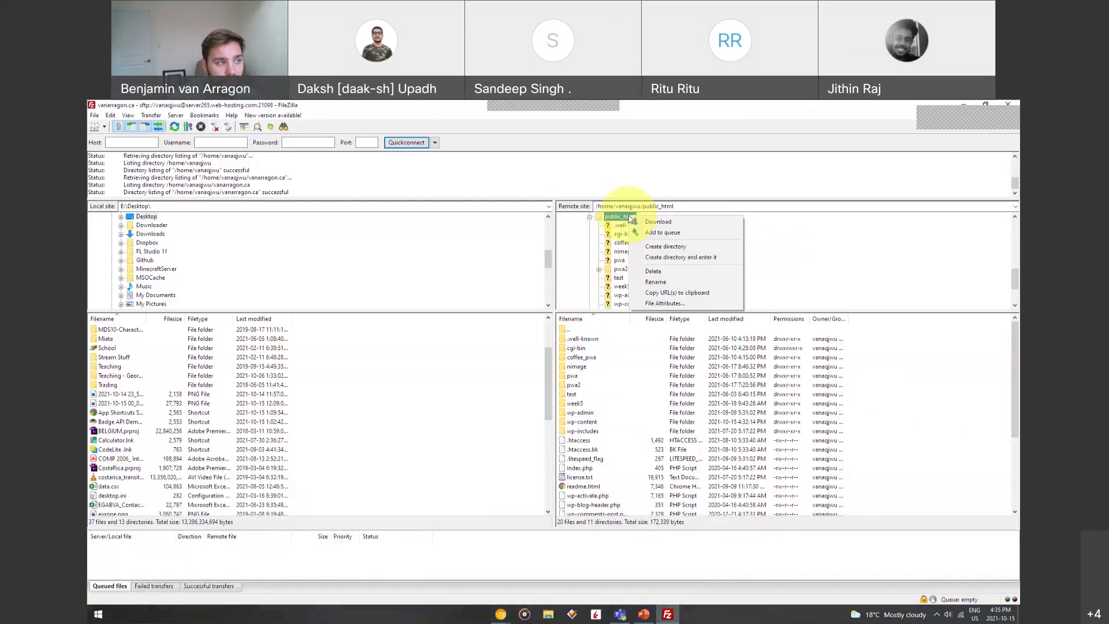
pyautogui.click(674, 247)
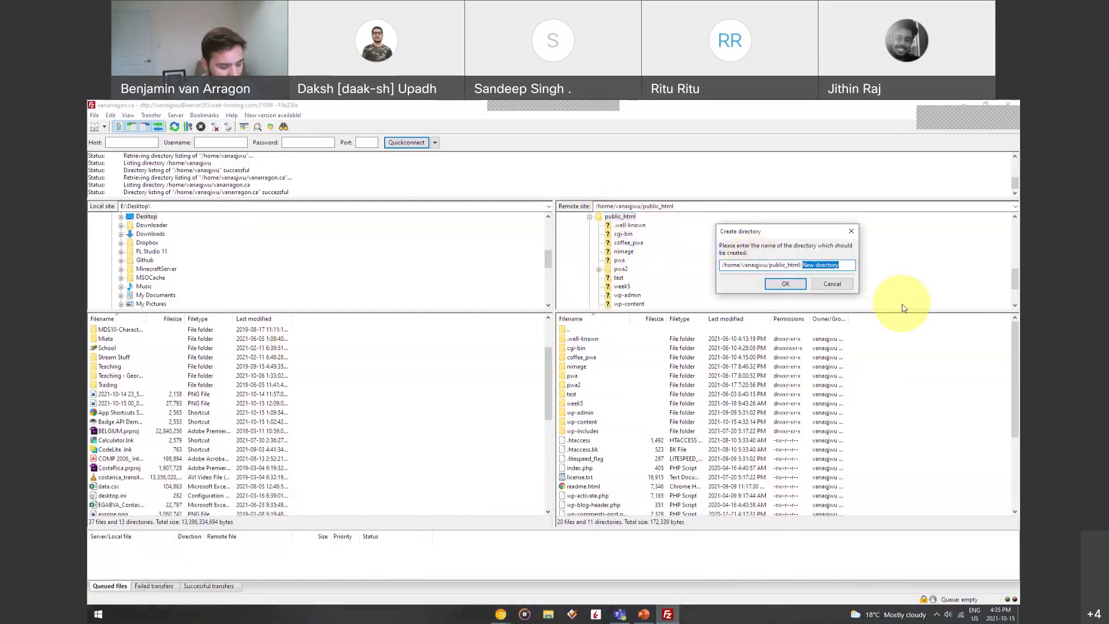
pyautogui.write('week6')
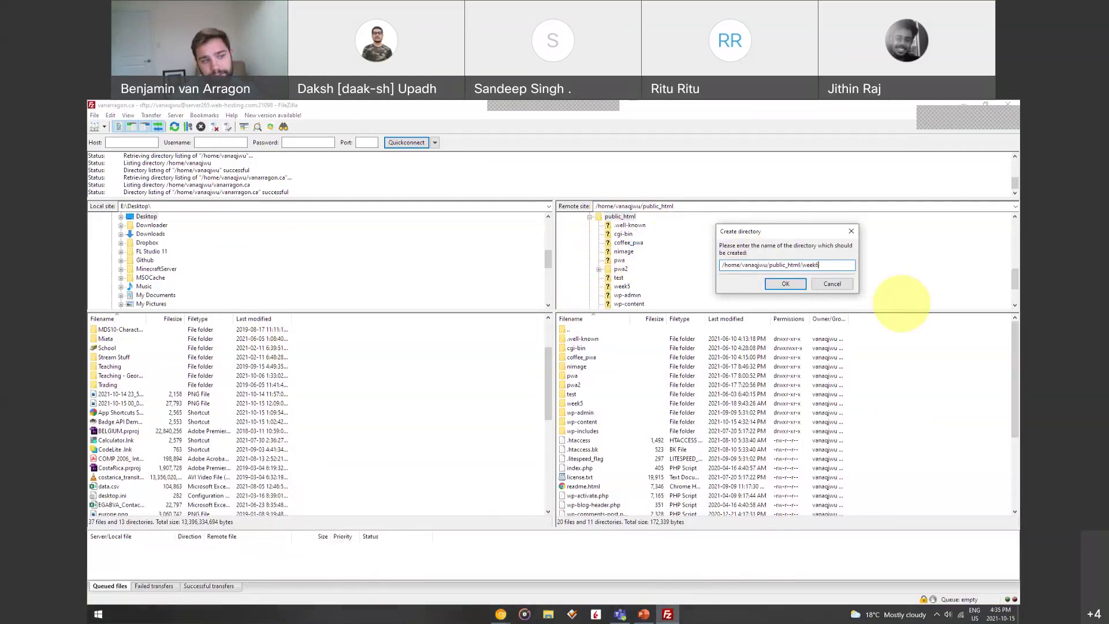
pyautogui.click(786, 286)
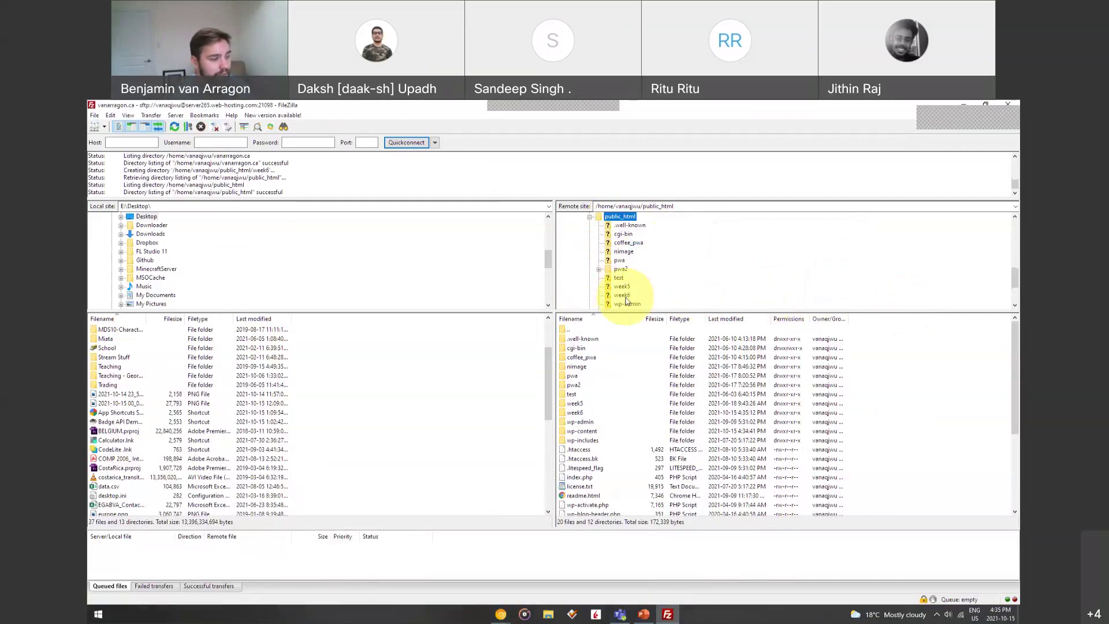
pyautogui.click(500, 616)
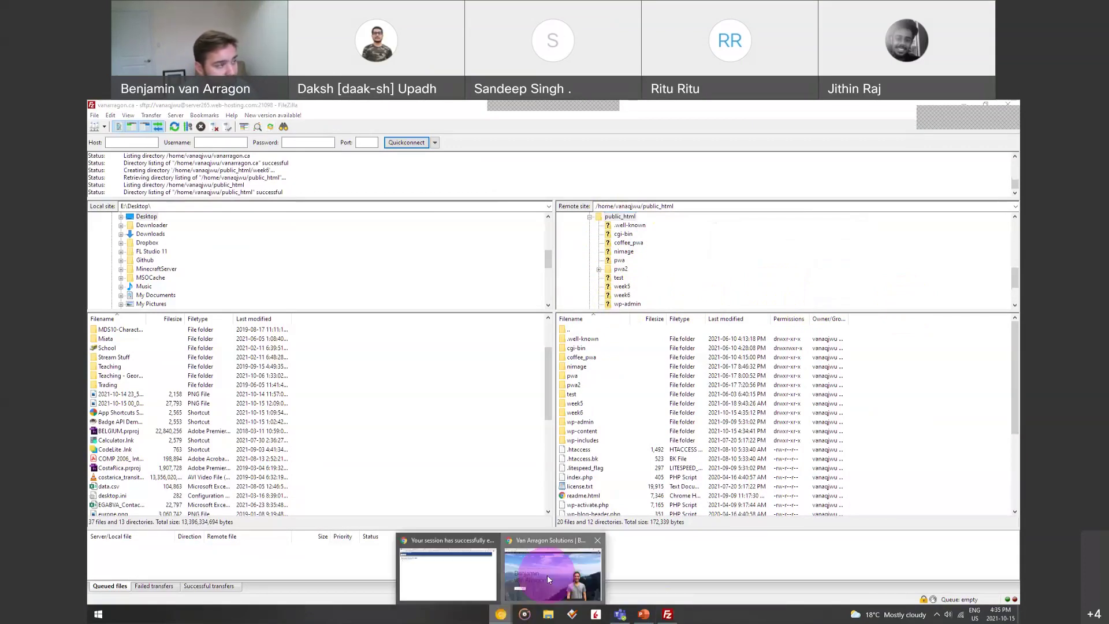
# In Chrome, open the vanarragon.ca/week6 page
pyautogui.click(547, 578)
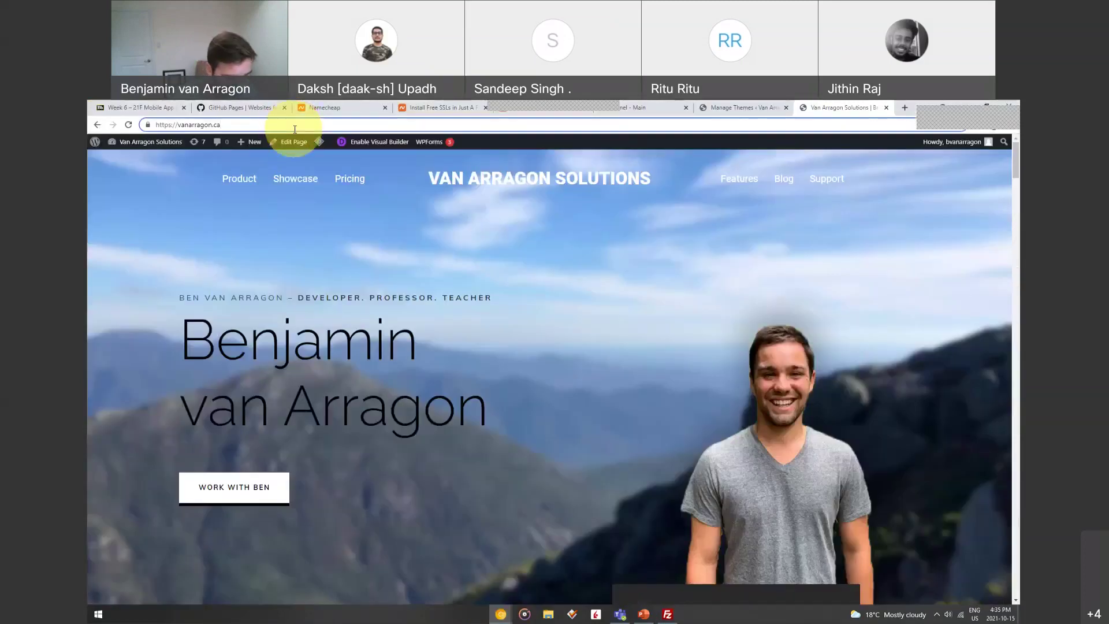
pyautogui.click(295, 125)
pyautogui.write('week6')
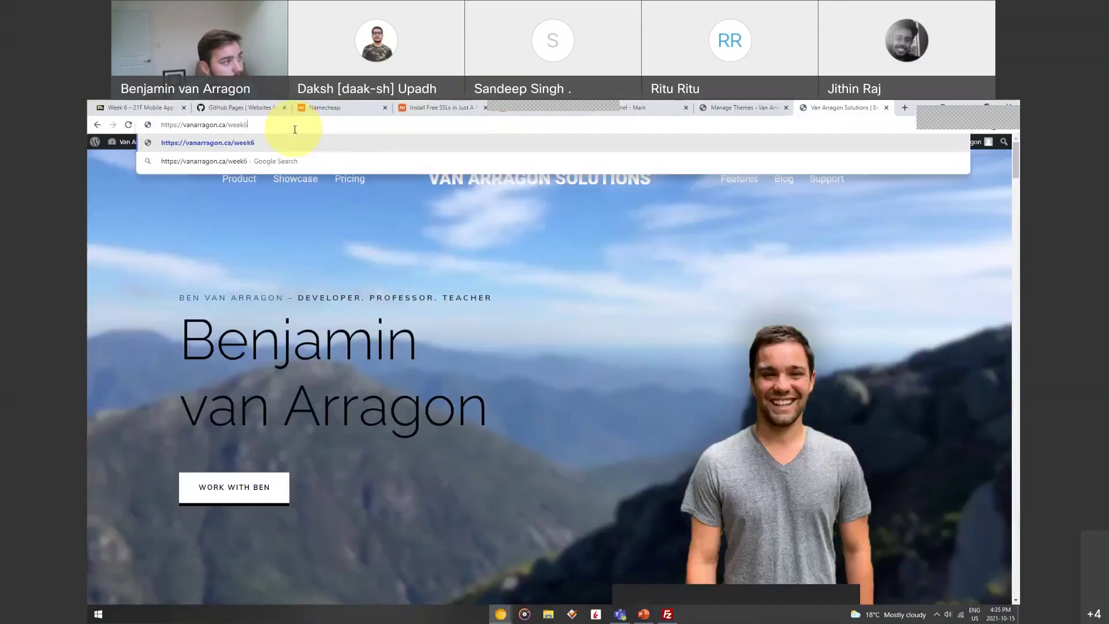
pyautogui.press('Return')
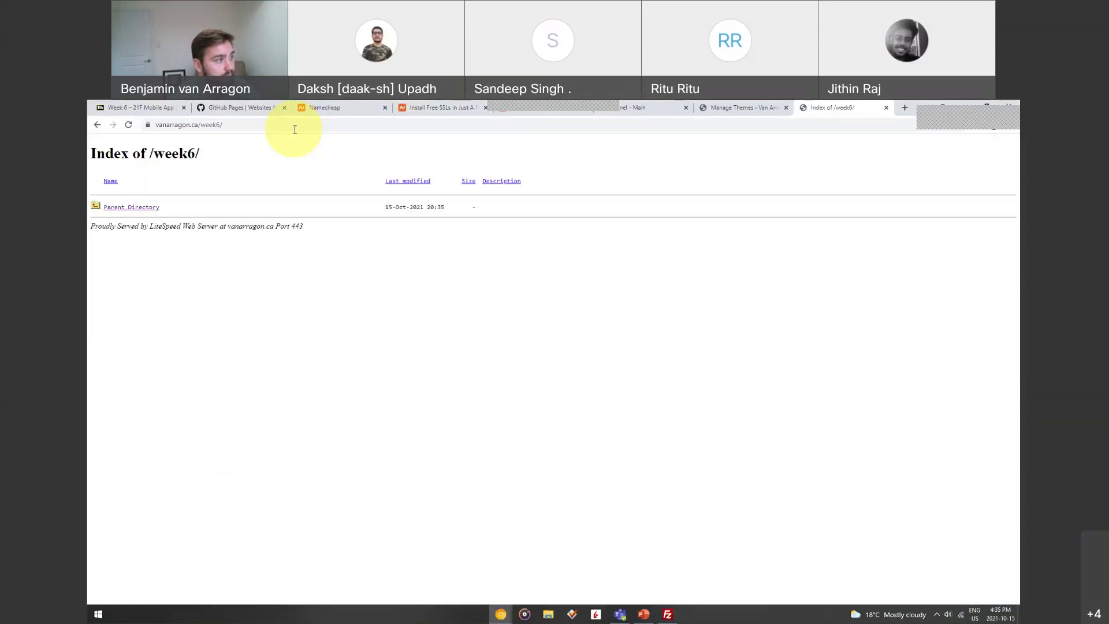
# Highlight the Index of /week6/ heading, visit the parent directory, then return to the week6 index
pyautogui.moveTo(105, 154); pyautogui.dragTo(261, 156)
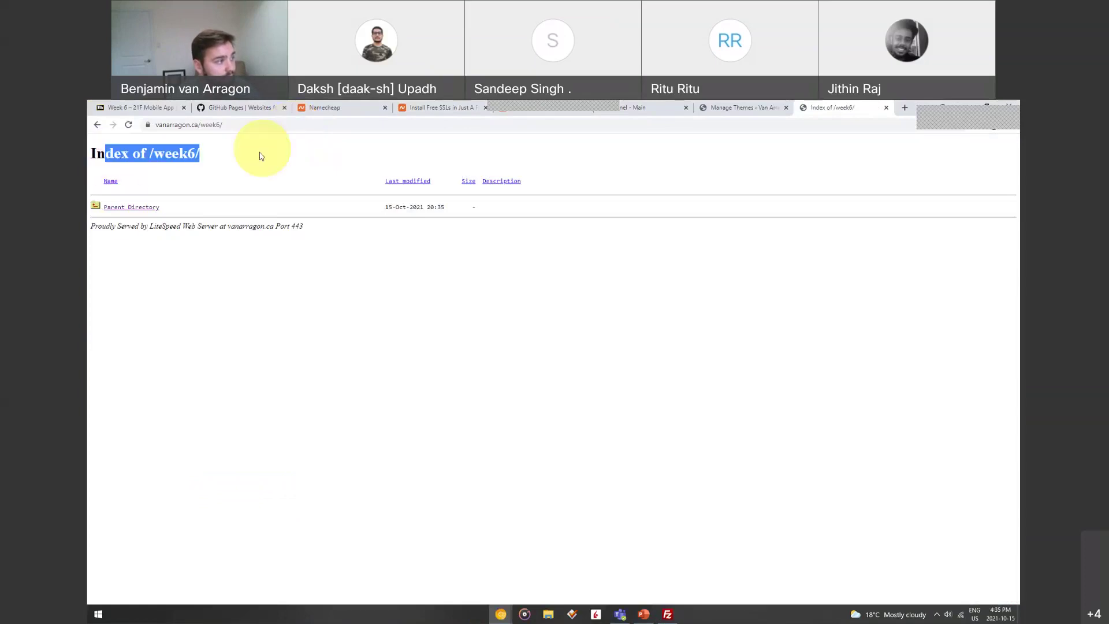
pyautogui.click(123, 212)
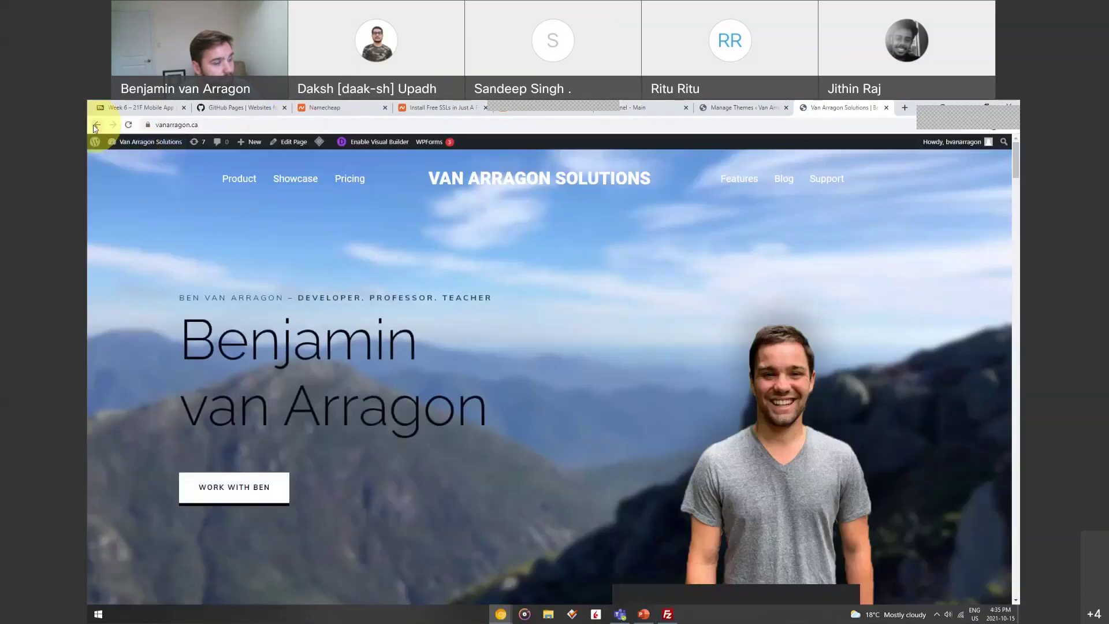
pyautogui.click(96, 125)
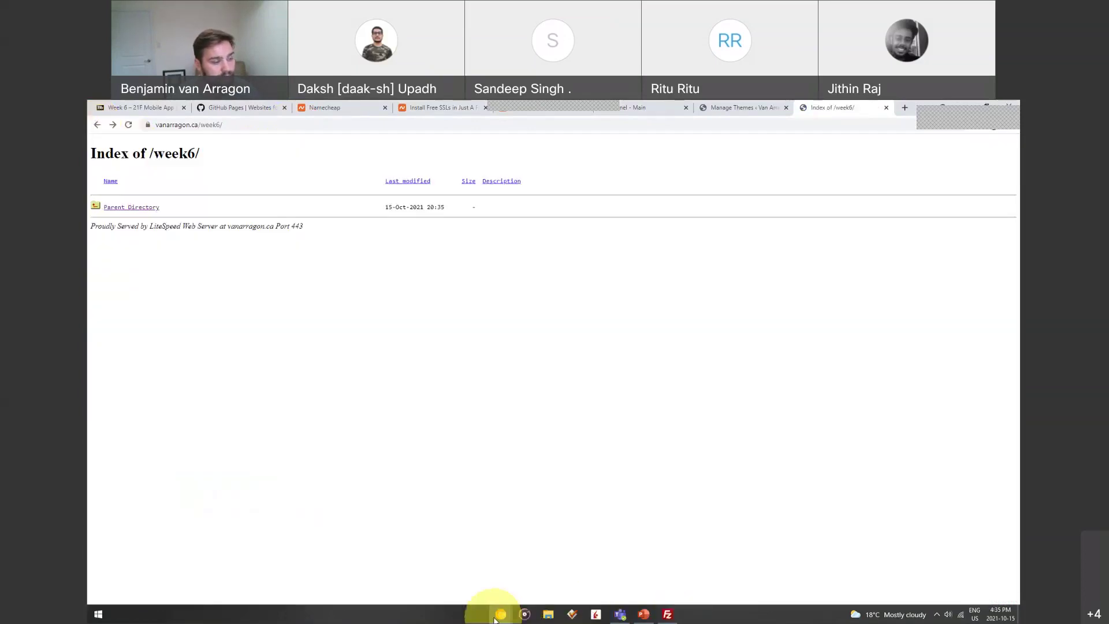
pyautogui.moveTo(503, 620)
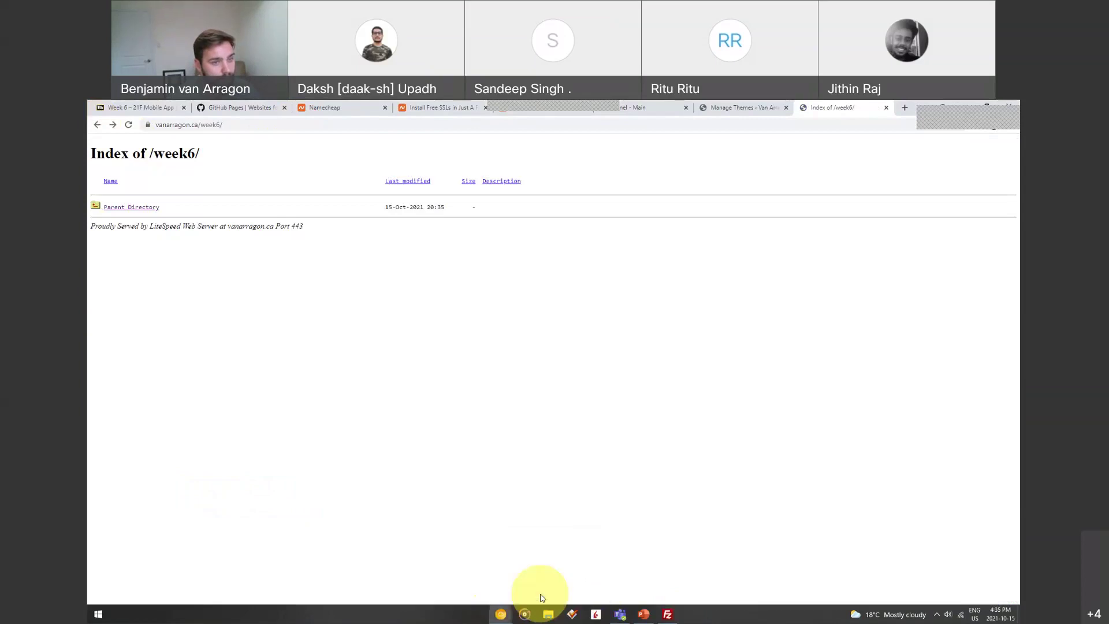
pyautogui.click(668, 615)
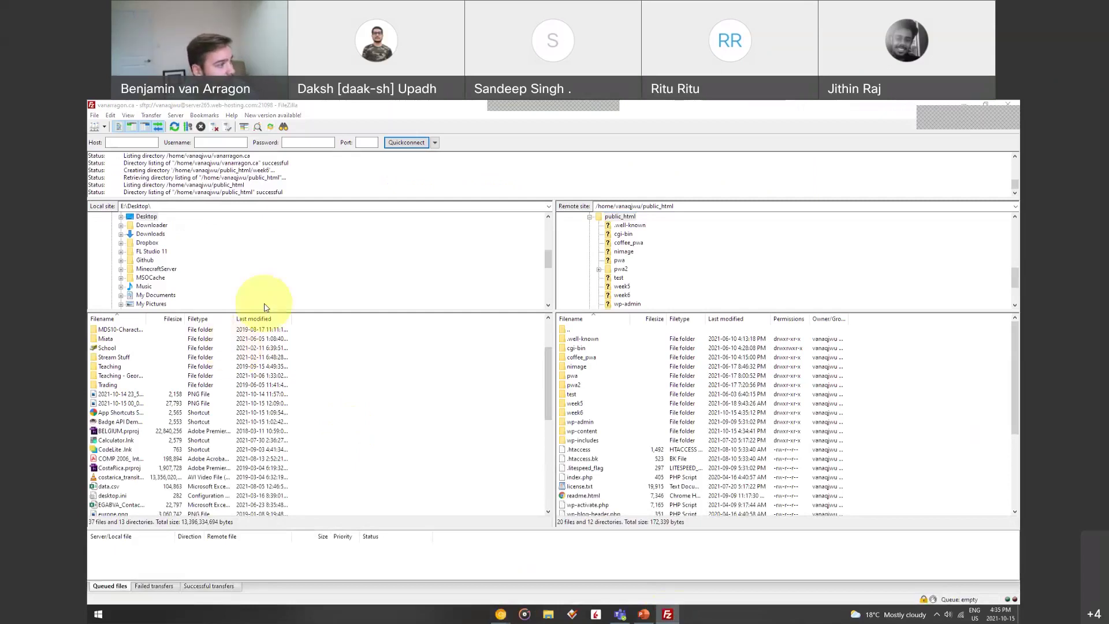
# Paste the Week 2 course folder path into FileZilla's Local site and open it
pyautogui.moveTo(187, 205); pyautogui.dragTo(136, 205)
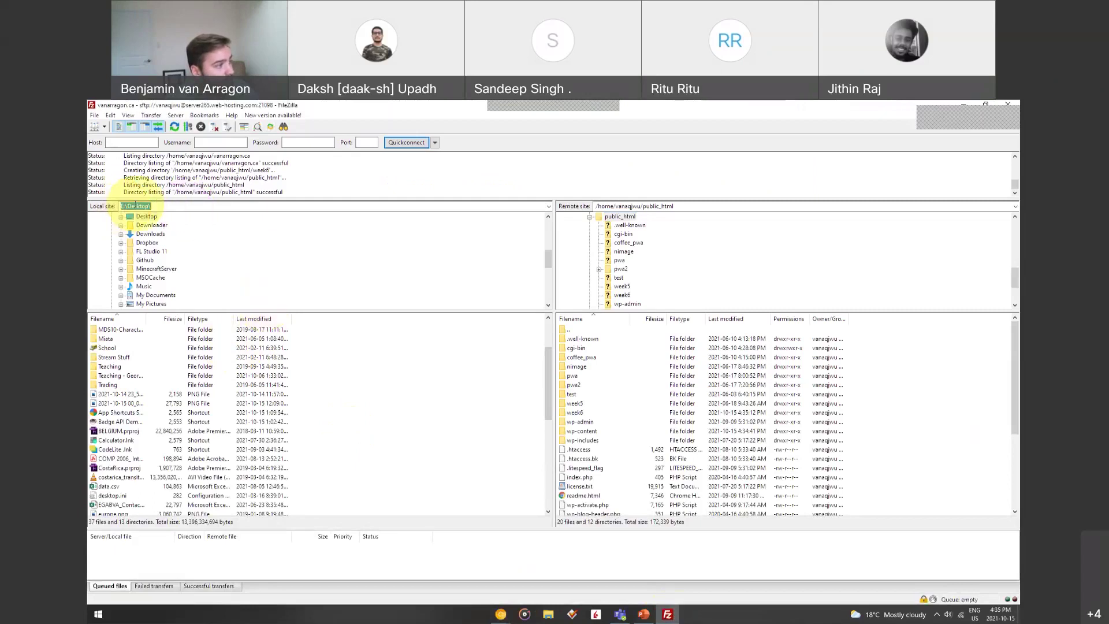
pyautogui.write('E:\\Desktop\\Teaching - Georgian 2021\\2. Mobile Web Applications\\Week 2')
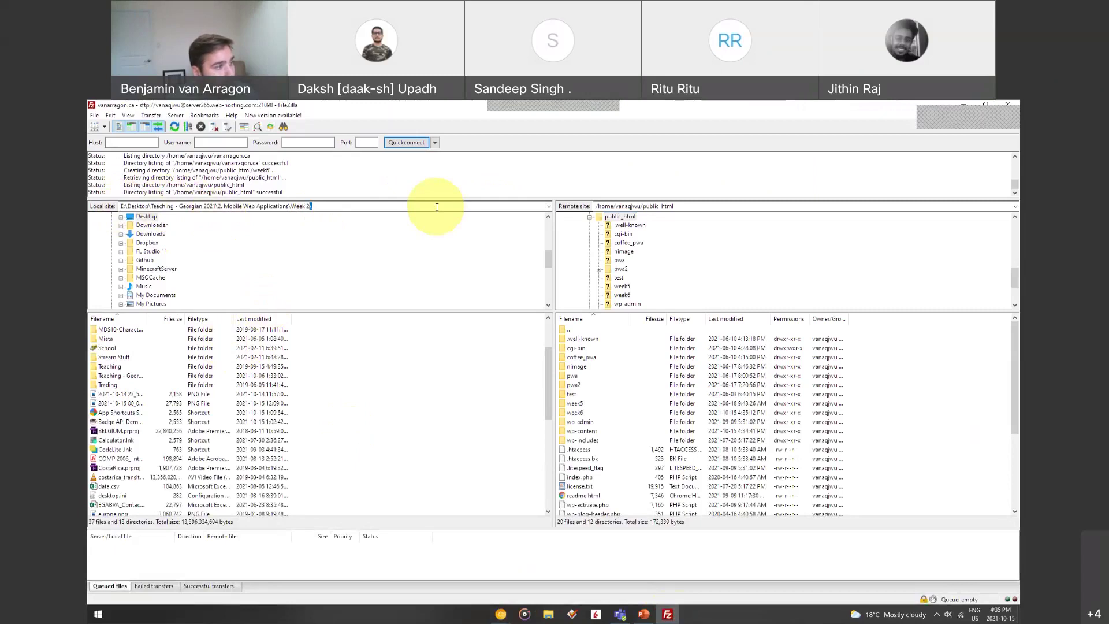
pyautogui.press('Return')
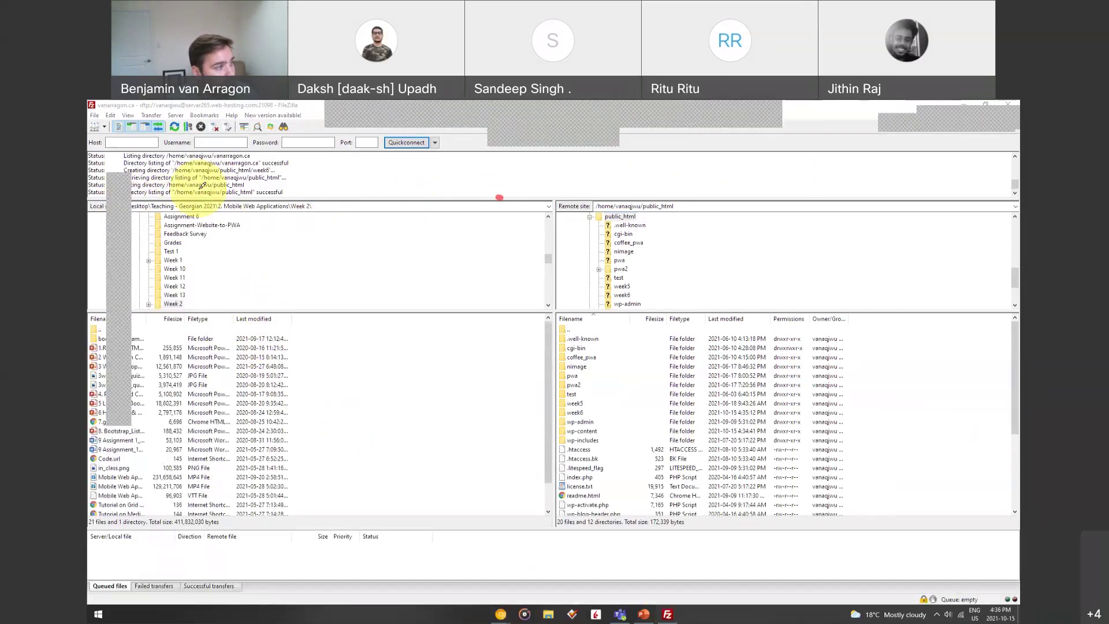
pyautogui.moveTo(200, 187); pyautogui.dragTo(208, 320)
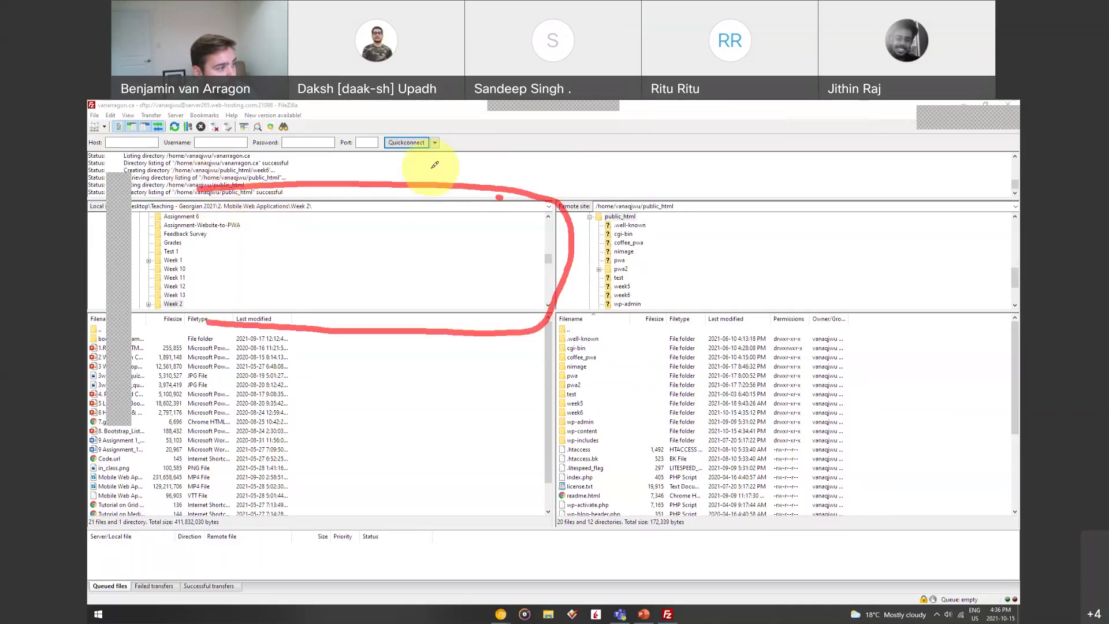
pyautogui.click(369, 206)
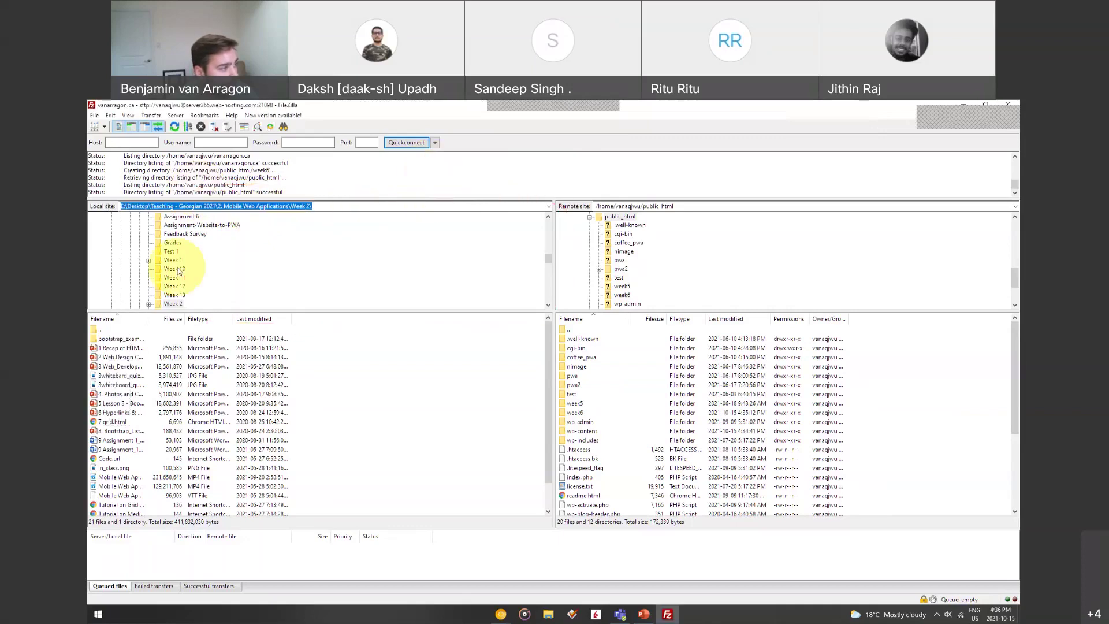
# Select Week 2 in the local folder tree and pick 7.grid.html for upload
pyautogui.scroll(-2, 173, 268)
pyautogui.click(149, 253)
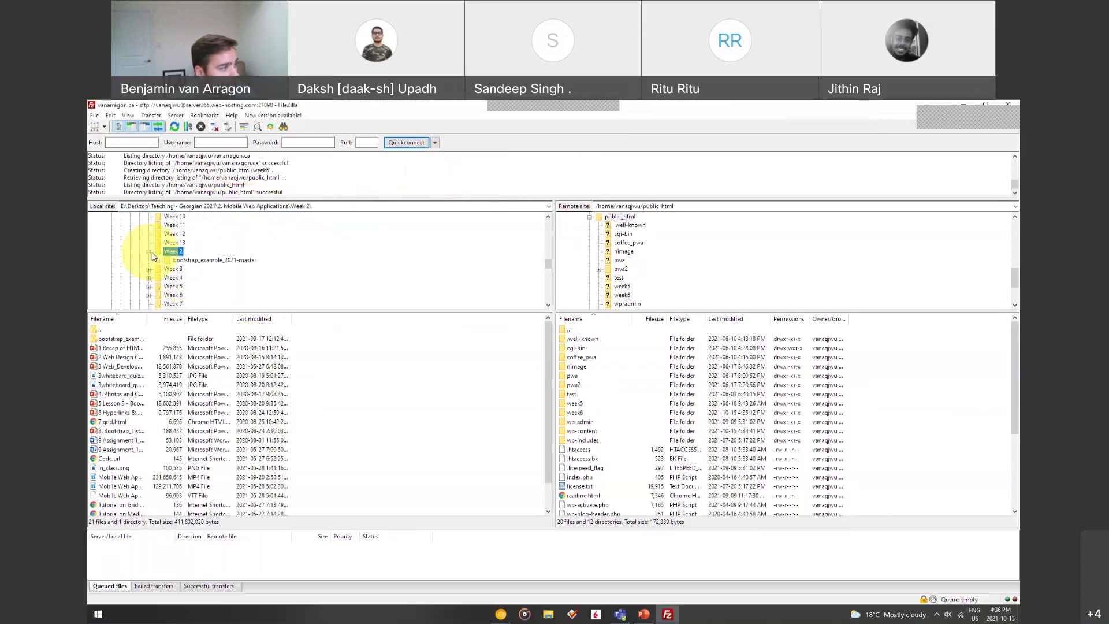
pyautogui.click(159, 260)
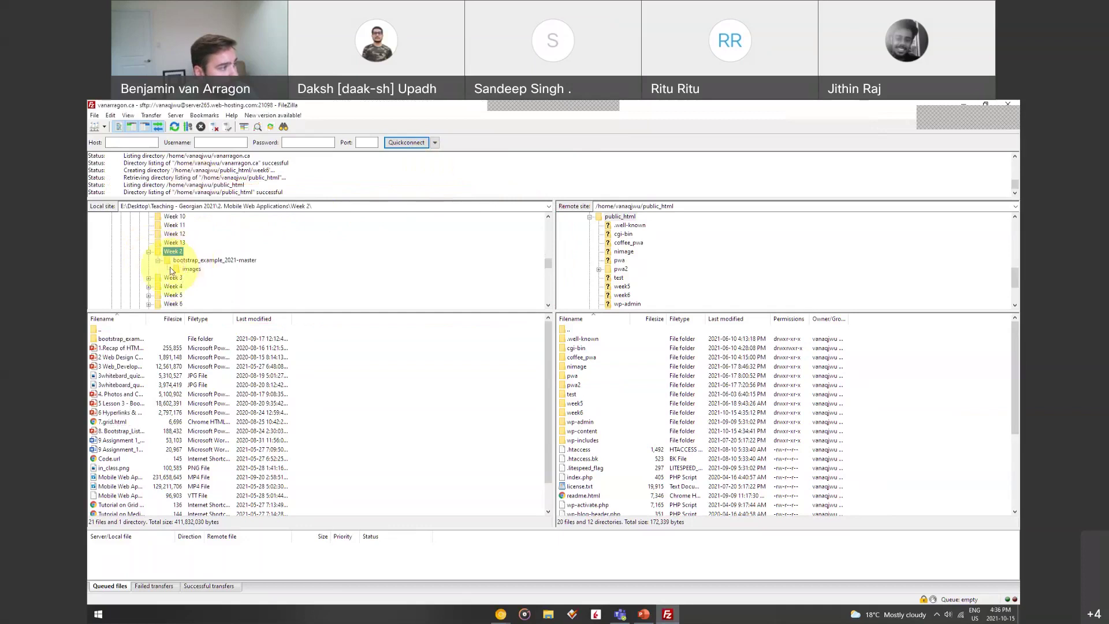
pyautogui.scroll(1, 203, 261)
pyautogui.scroll(5, 208, 269)
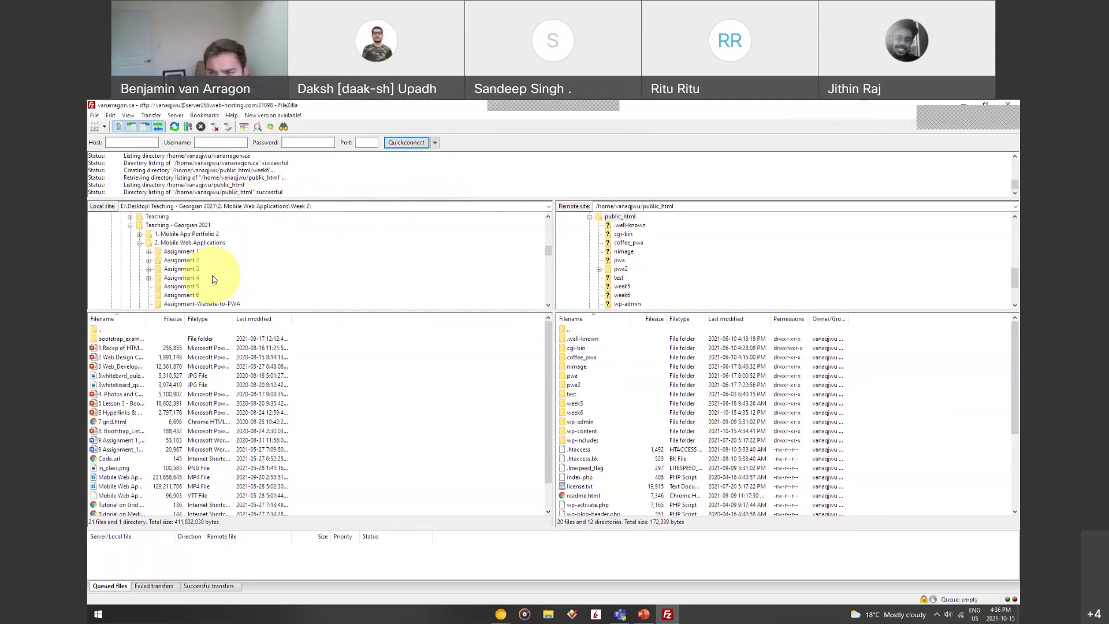
pyautogui.scroll(-5, 212, 279)
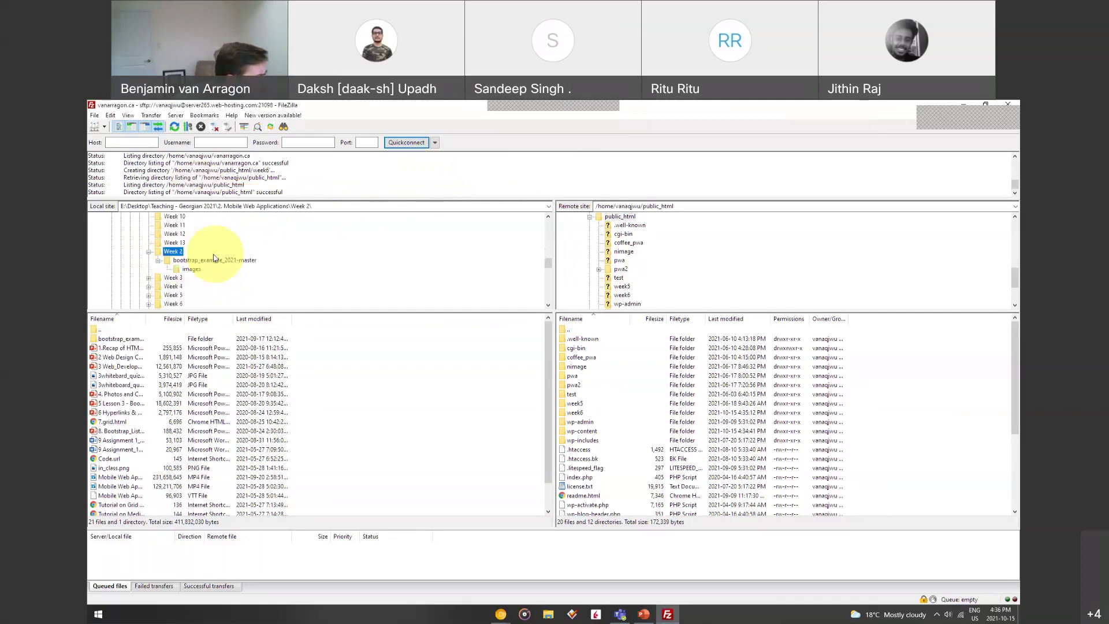
pyautogui.scroll(1, 212, 258)
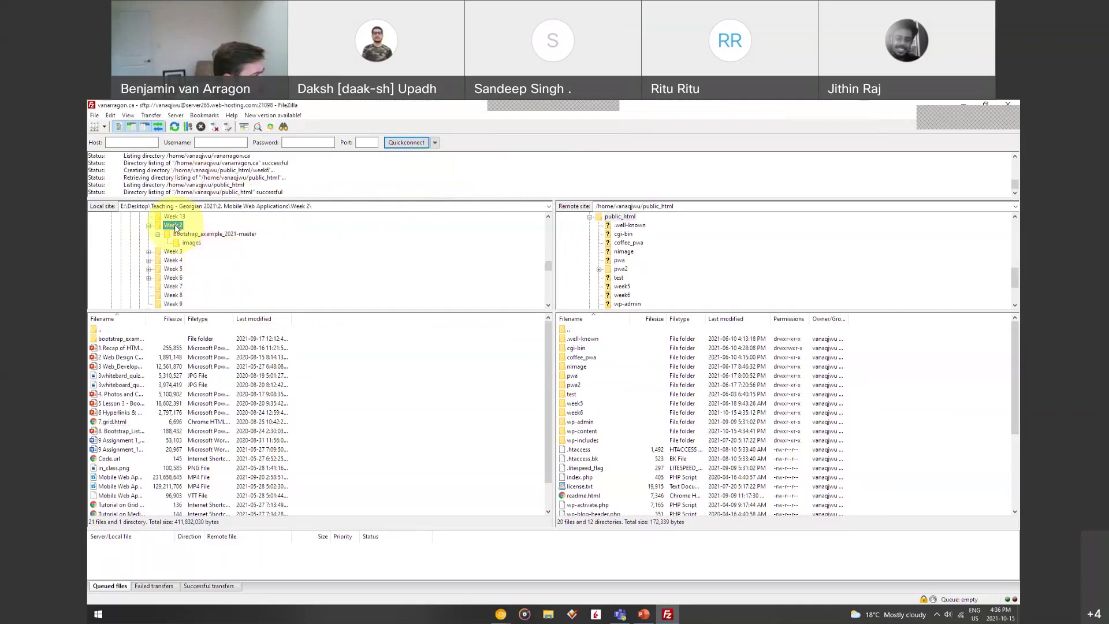
pyautogui.click(175, 226)
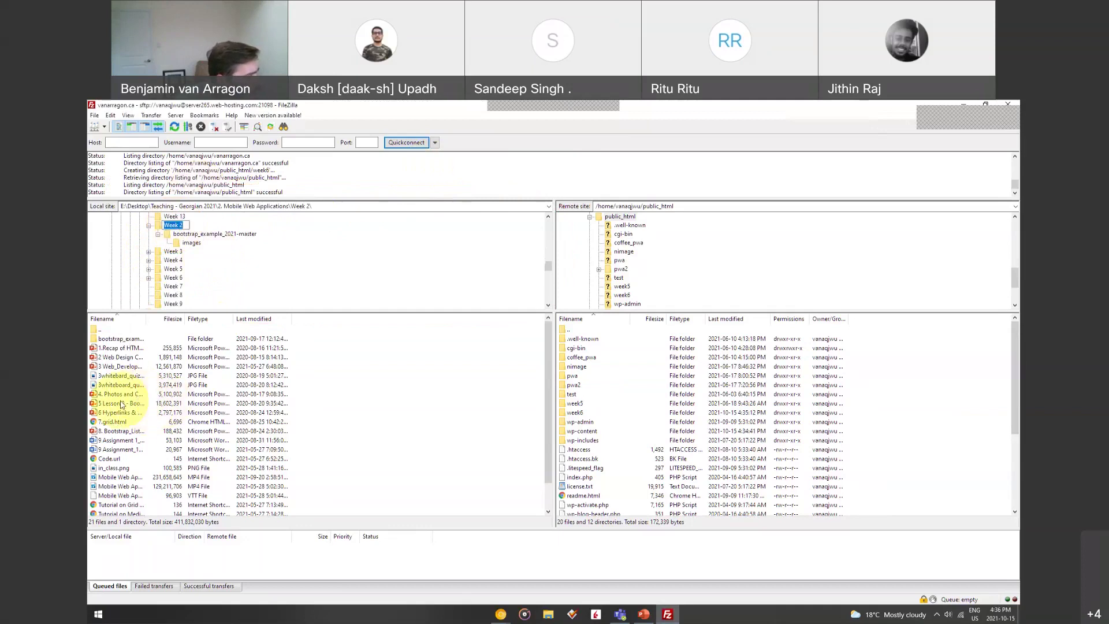
pyautogui.click(117, 422)
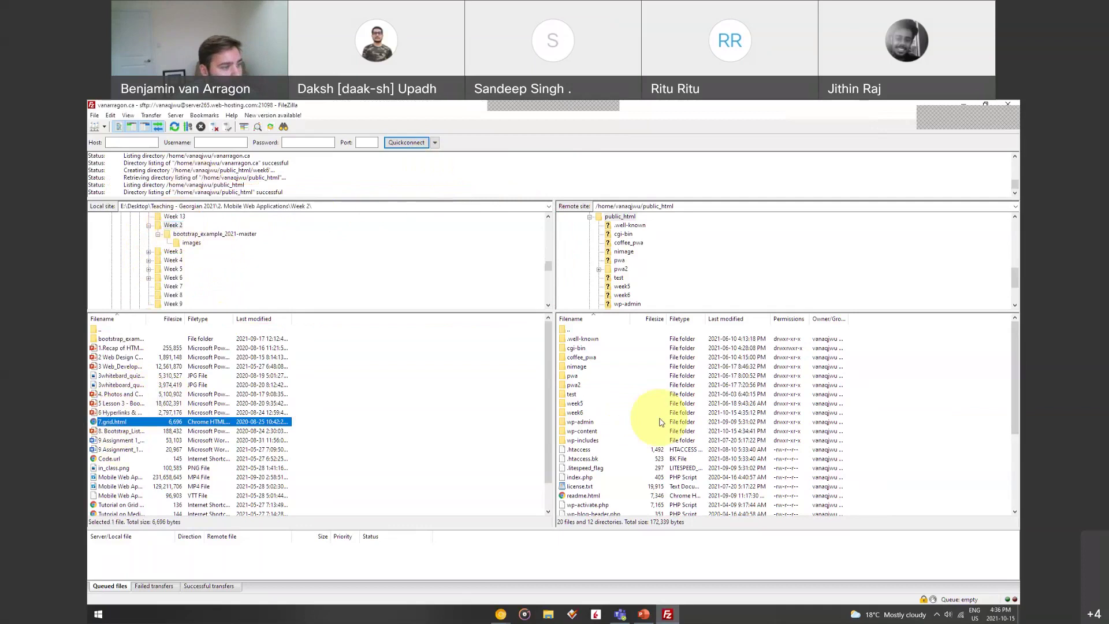
# Open the remote week6 folder and select its full path
pyautogui.doubleClick(582, 414)
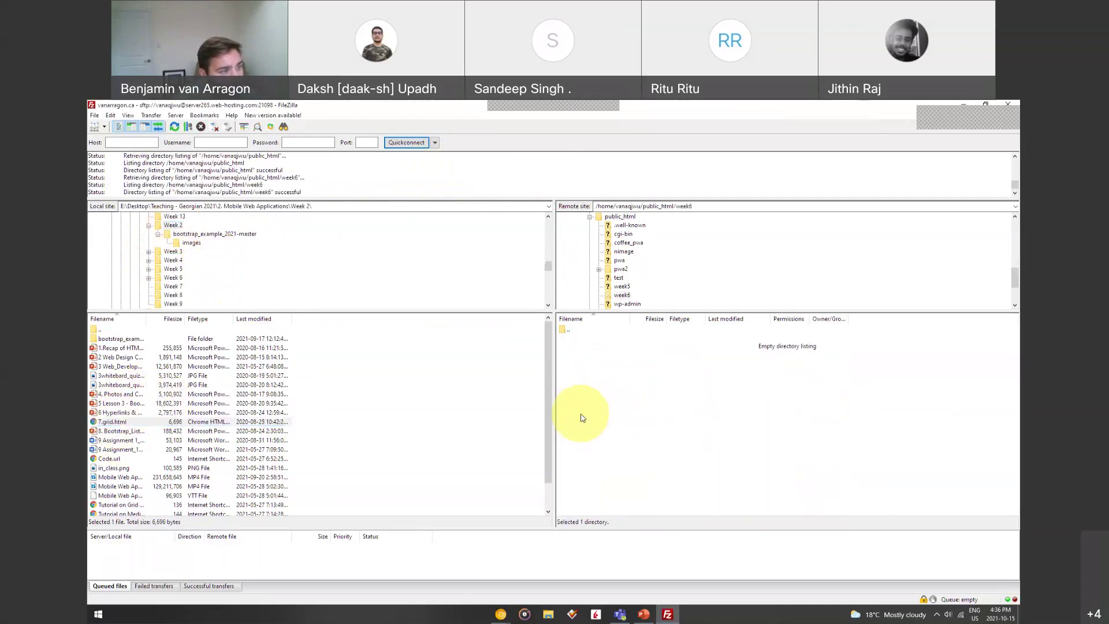
pyautogui.click(699, 208)
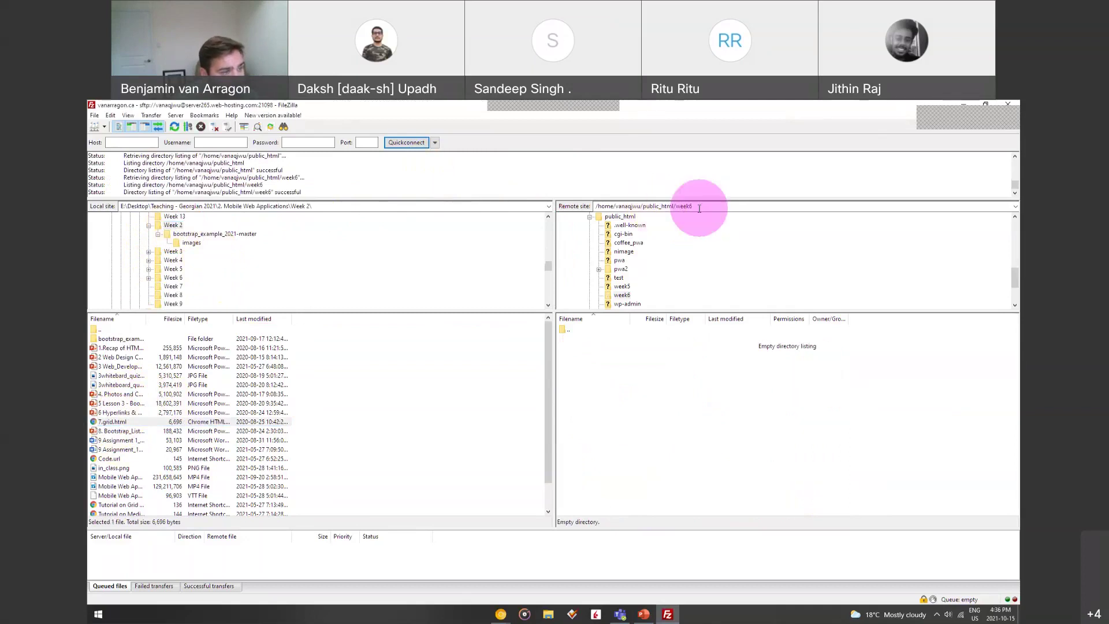
pyautogui.doubleClick(699, 208)
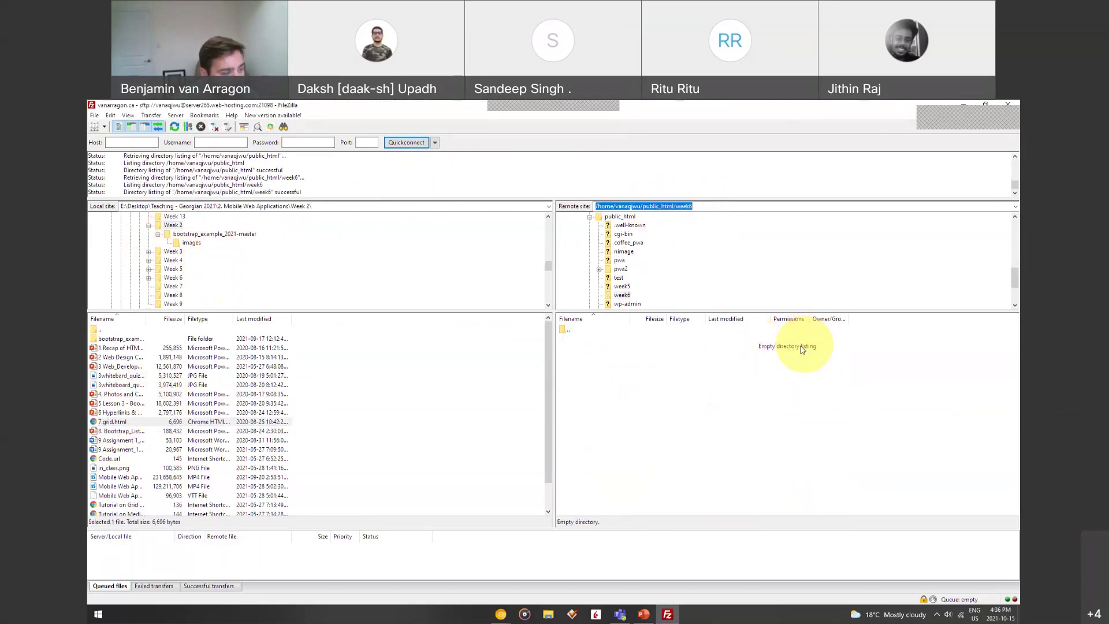
pyautogui.click(500, 614)
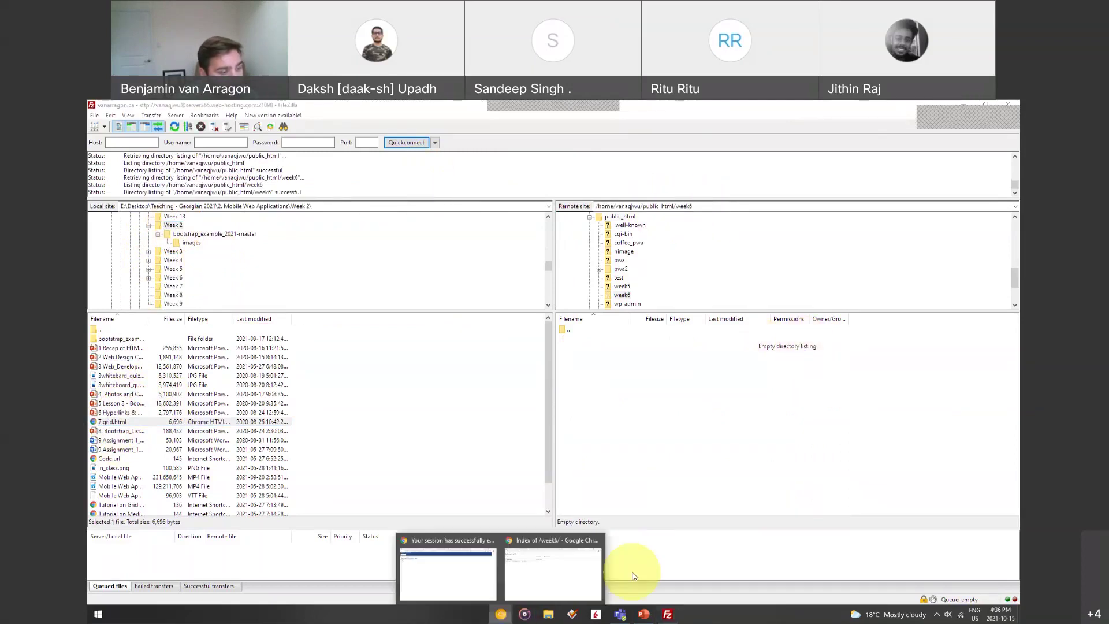
# Upload 7.grid.html to the server's week6 folder from the right-click menu
pyautogui.click(566, 578)
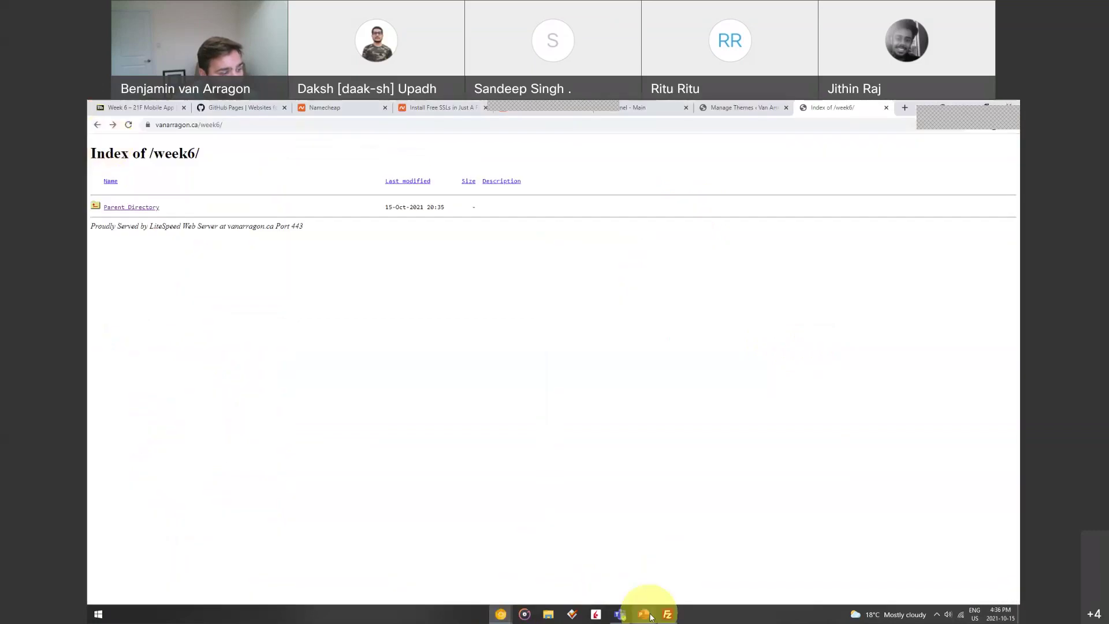
pyautogui.click(667, 613)
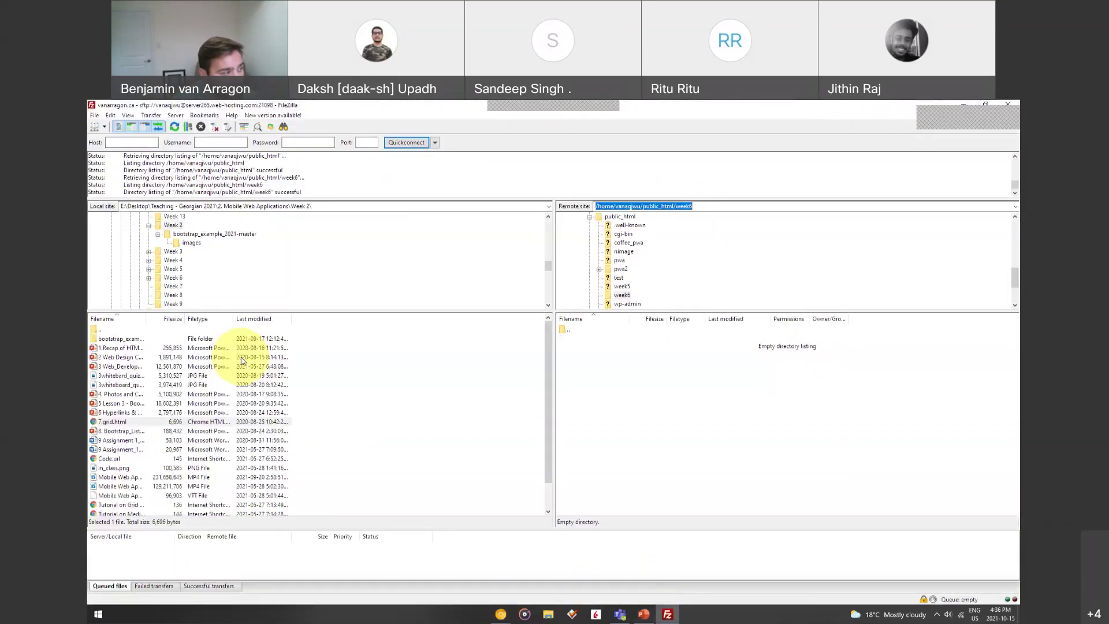
pyautogui.click(114, 424)
pyautogui.rightClick(113, 424)
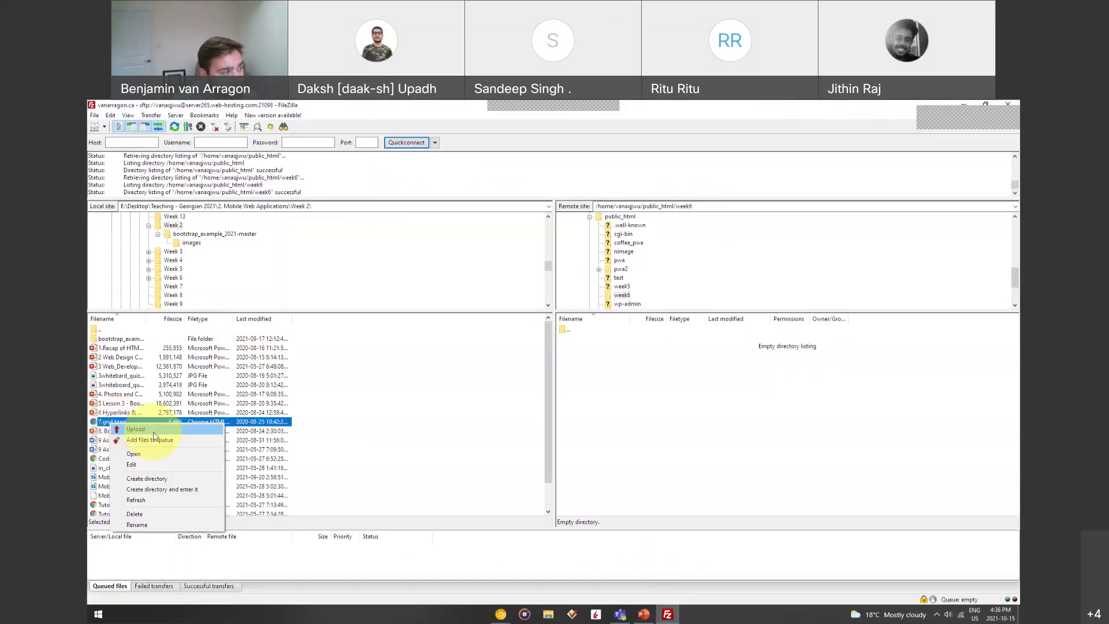
pyautogui.click(136, 429)
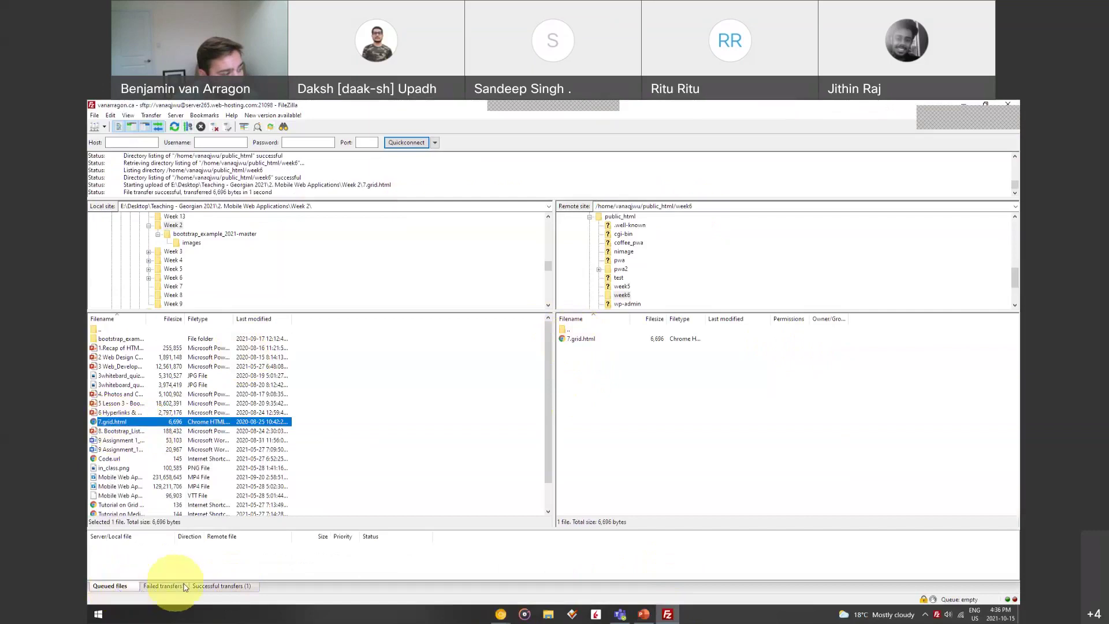
# Check the Successful transfers list for the 7.grid.html entry
pyautogui.click(252, 588)
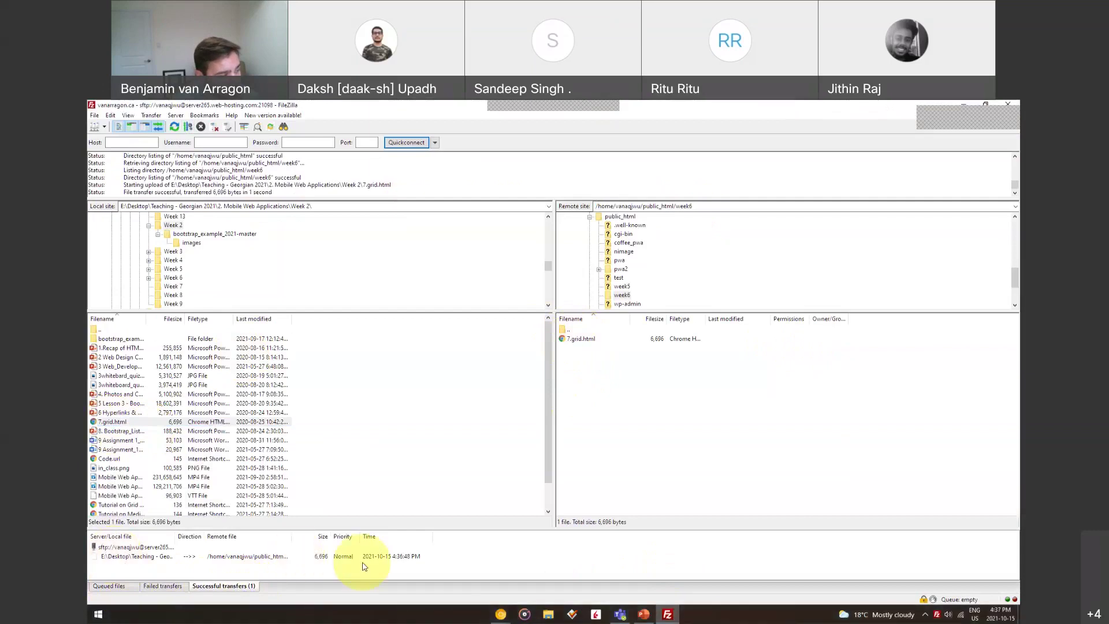
pyautogui.doubleClick(294, 533)
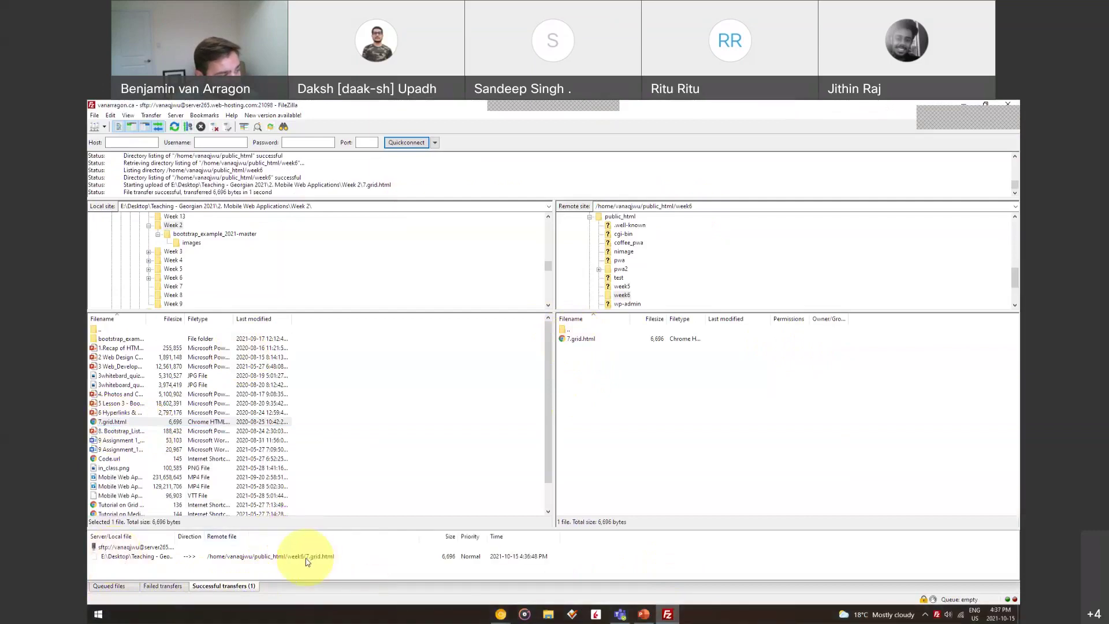
pyautogui.click(332, 558)
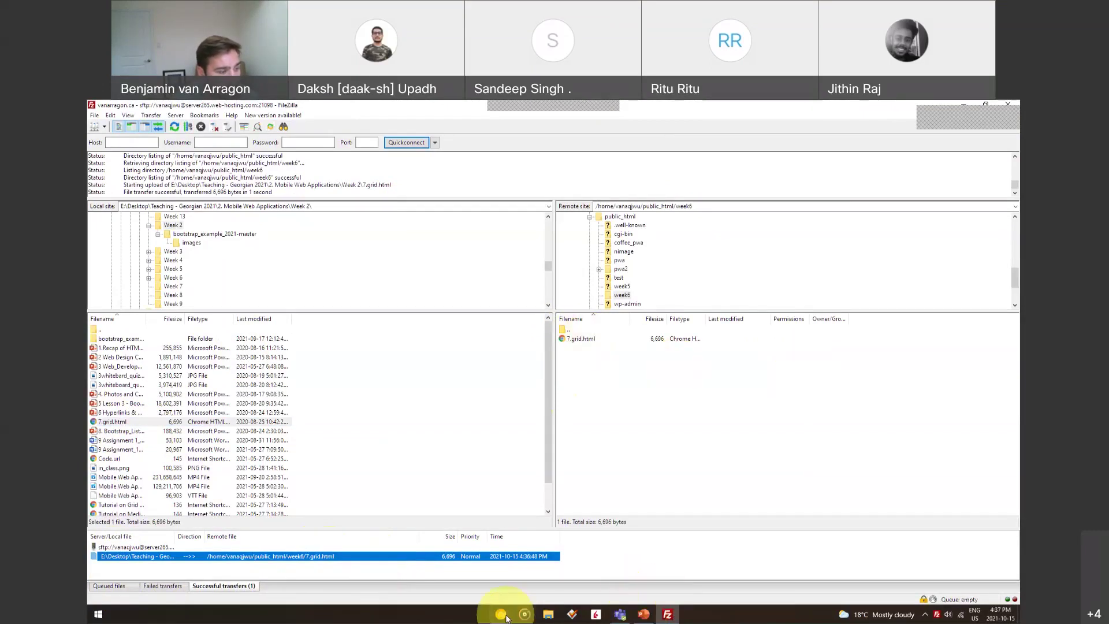
# Load the live vanarragon.ca/week6/7.grid.html page from the week6 directory listing
pyautogui.moveTo(500, 614)
pyautogui.click(566, 583)
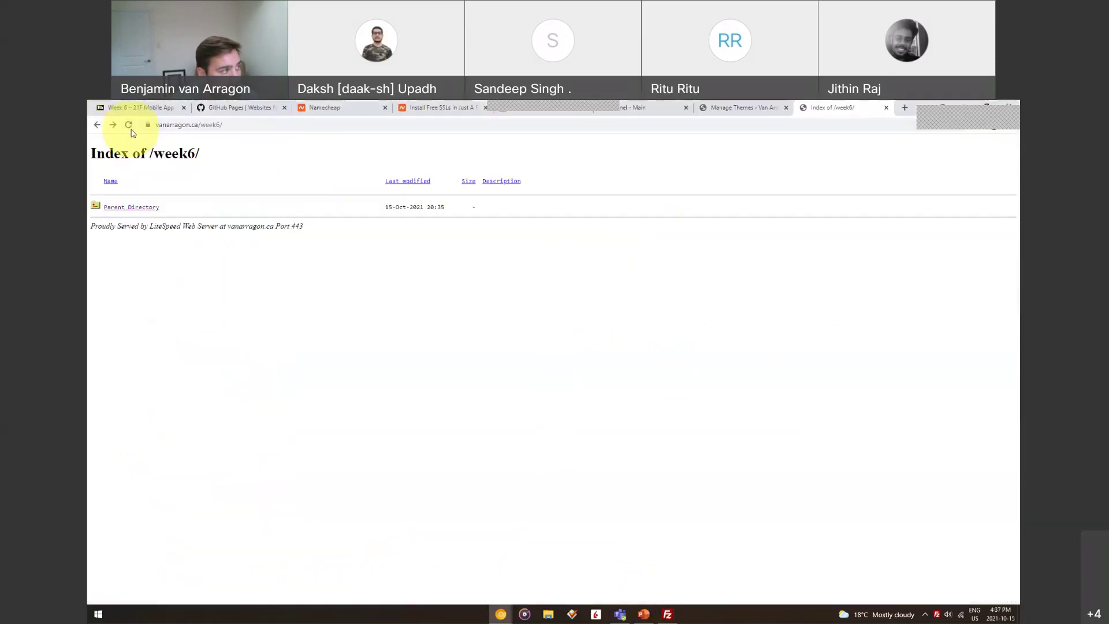
pyautogui.click(129, 125)
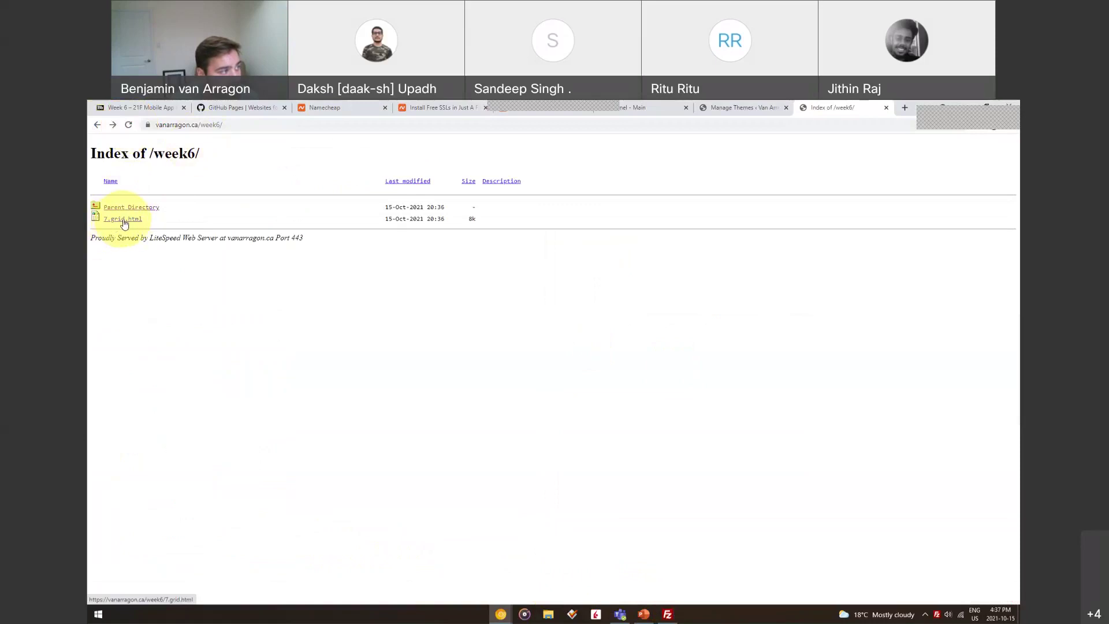
pyautogui.click(247, 124)
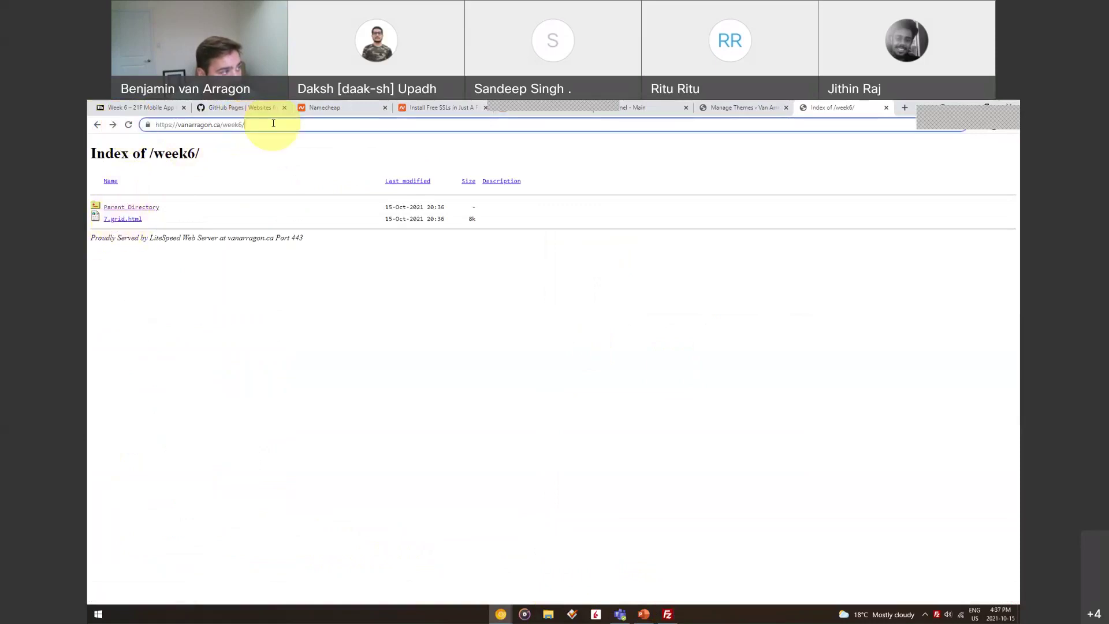
pyautogui.write('grid.')
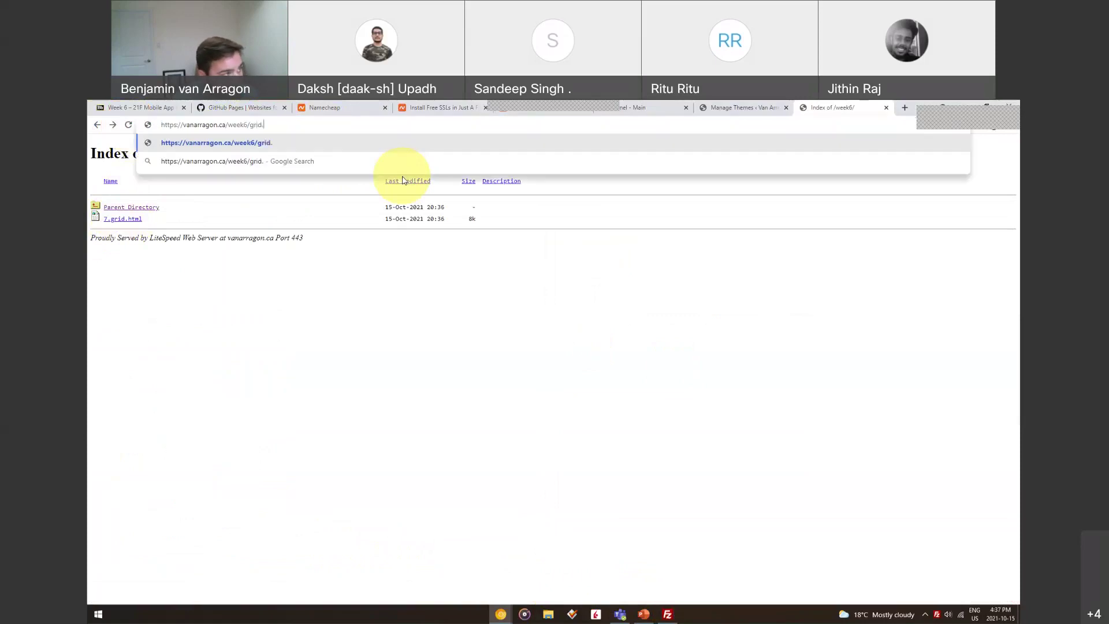
pyautogui.write('html')
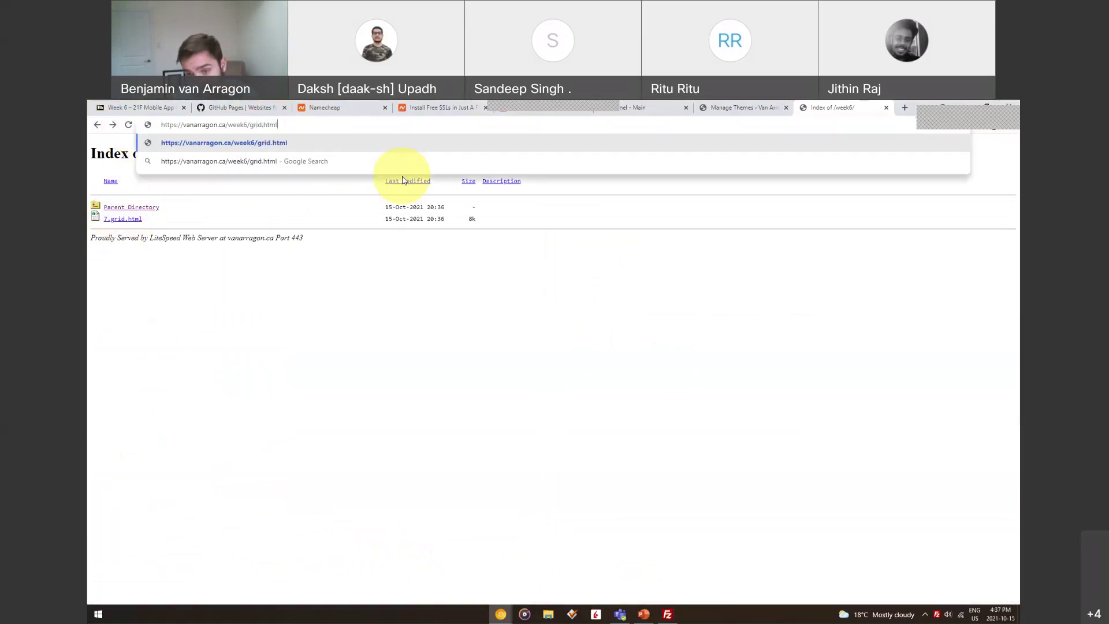
pyautogui.press('Return')
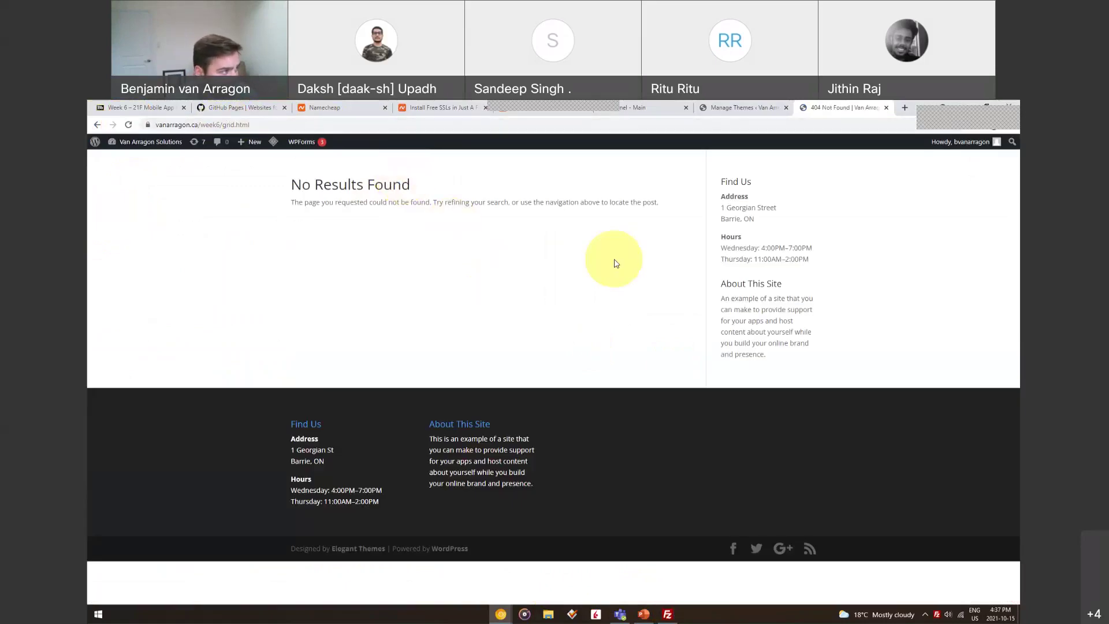
pyautogui.click(97, 124)
pyautogui.click(121, 223)
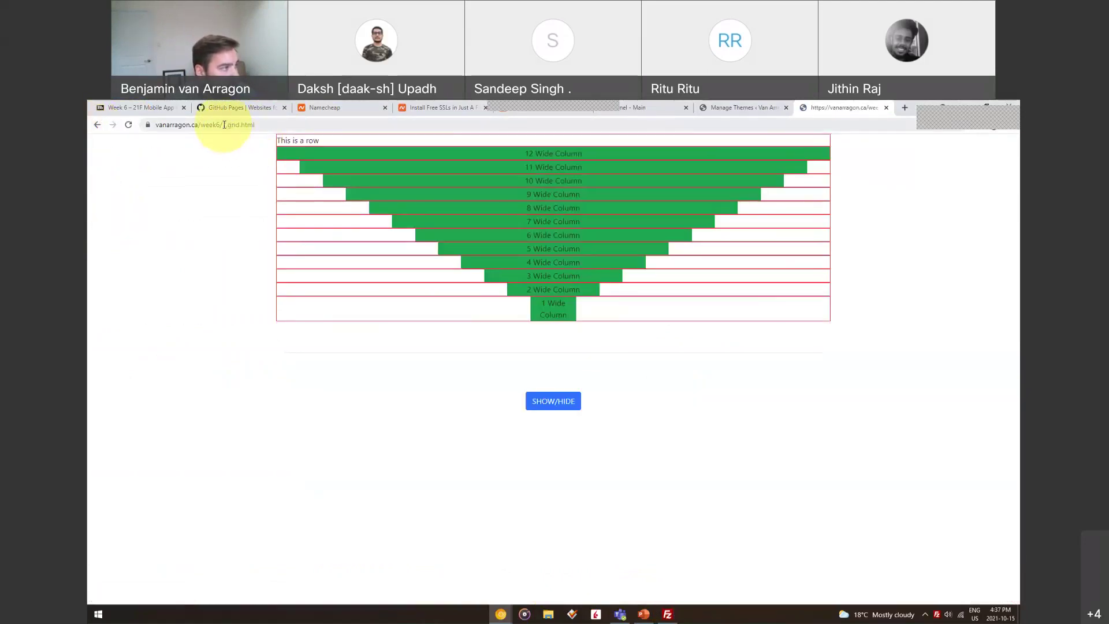
# Highlight the grid file name in the address, then reveal and scroll through the coloured boxes via SHOW/HIDE
pyautogui.moveTo(223, 124); pyautogui.dragTo(276, 128)
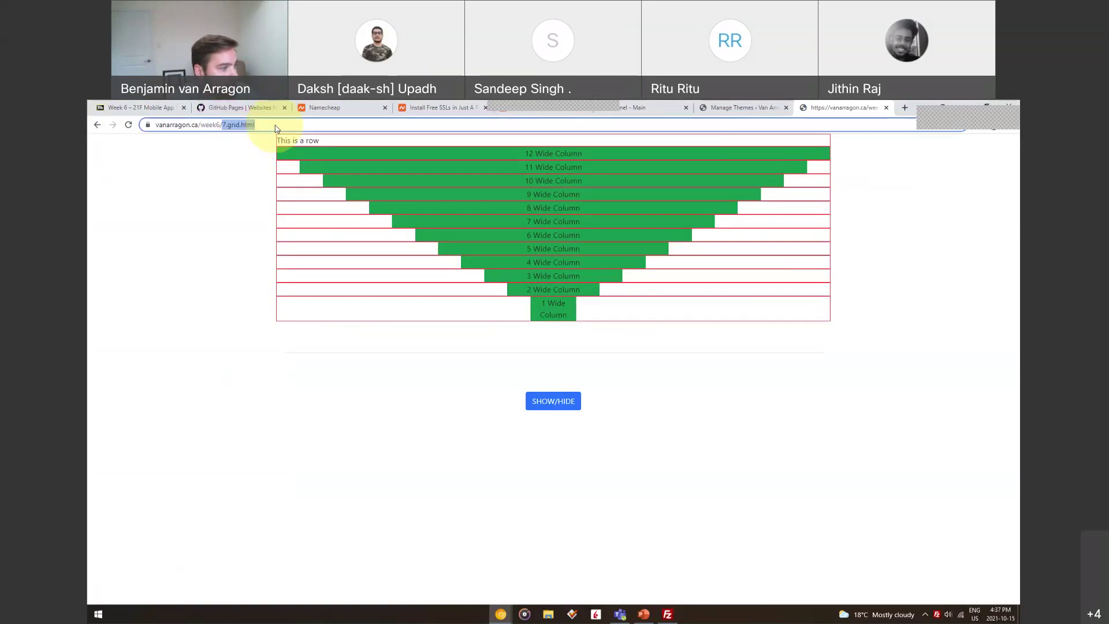
pyautogui.click(551, 402)
pyautogui.scroll(-5, 577, 289)
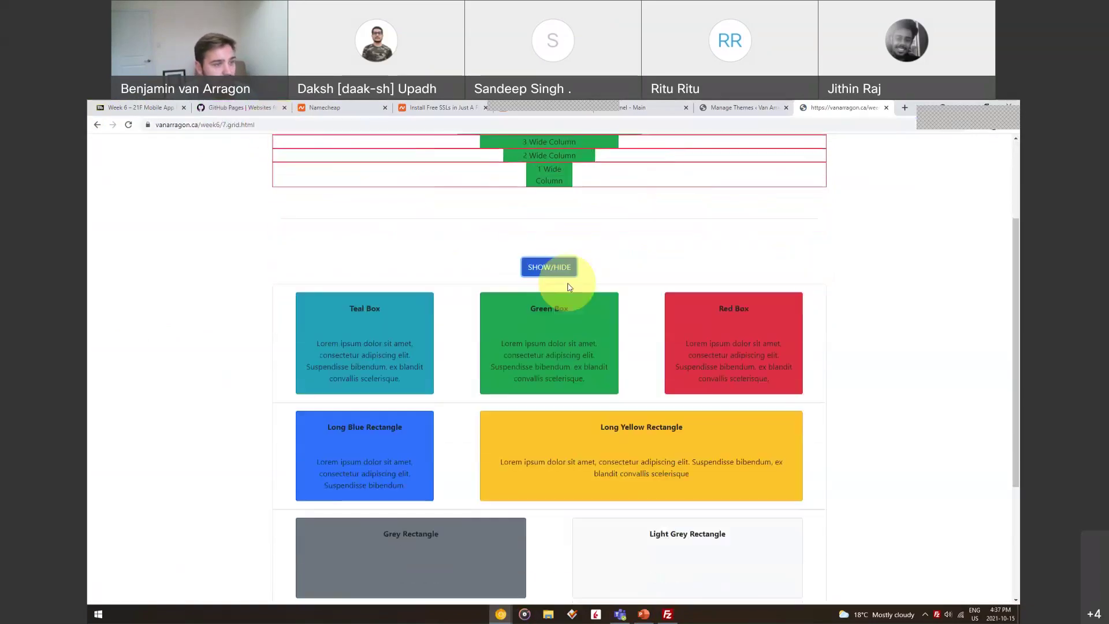
pyautogui.scroll(5, 659, 340)
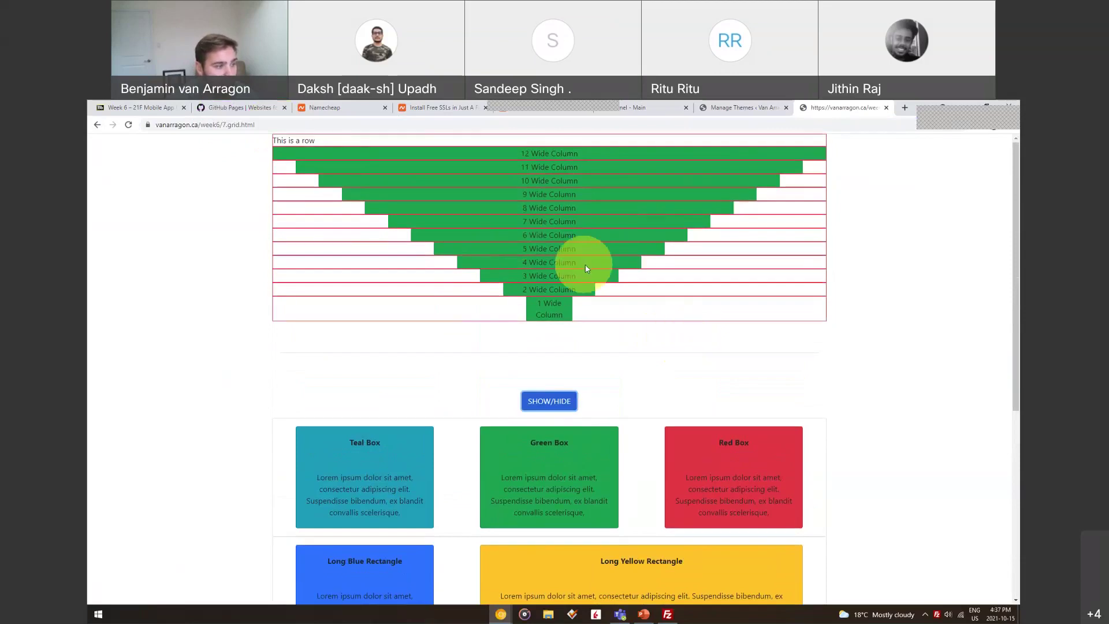
pyautogui.scroll(-5, 583, 266)
pyautogui.scroll(2, 707, 326)
pyautogui.scroll(4, 709, 328)
pyautogui.click(163, 124)
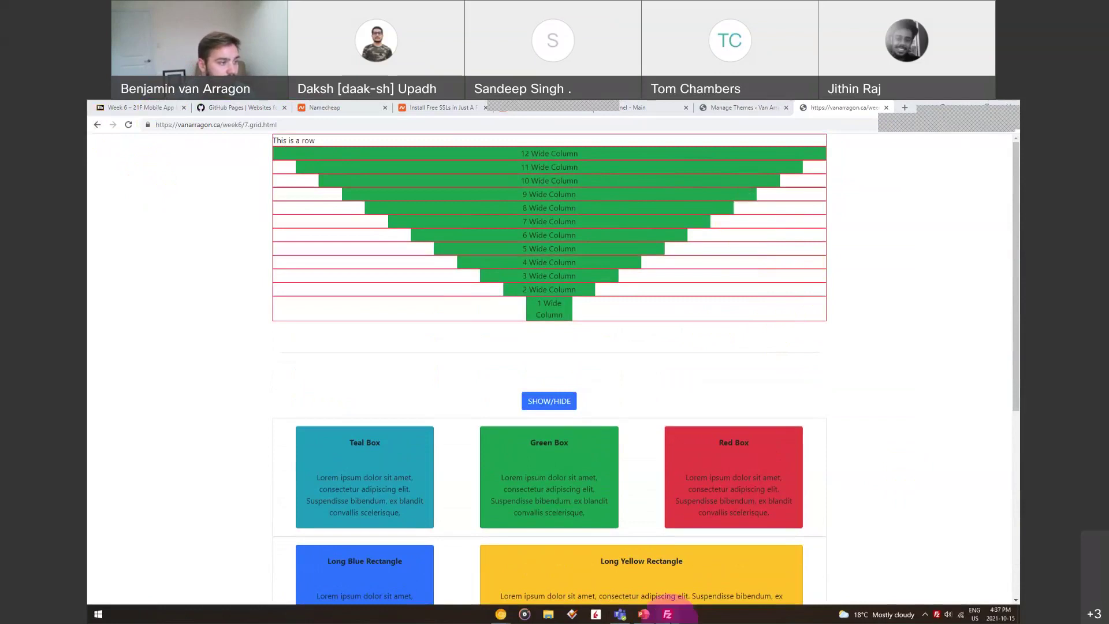
# Bring FileZilla forward to review the 7.grid.html transfer, then minimize it
pyautogui.click(667, 614)
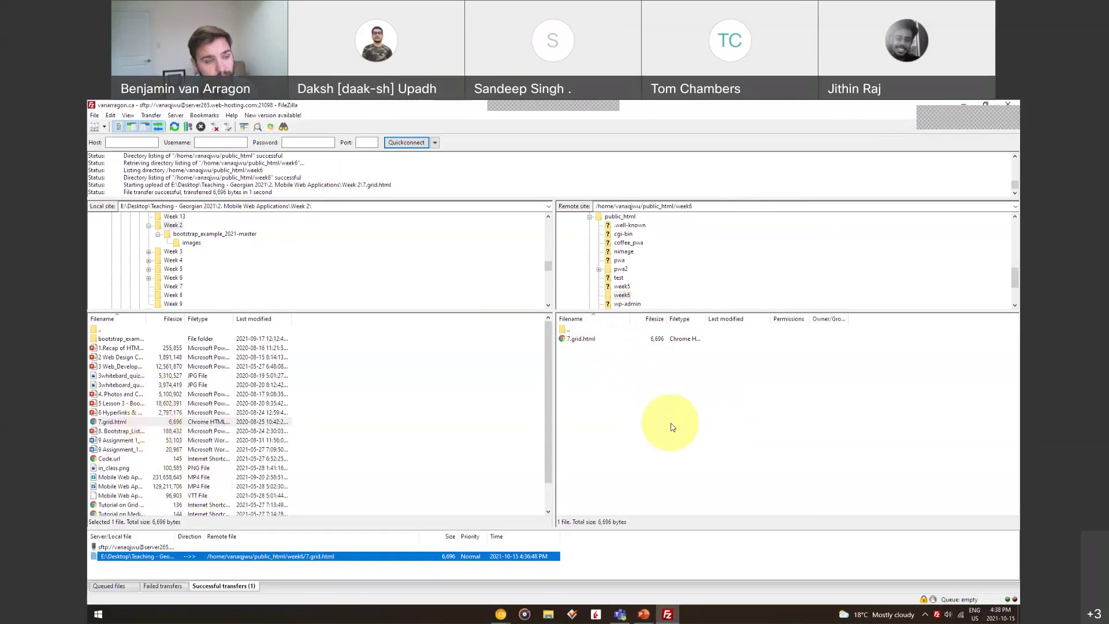
pyautogui.click(963, 104)
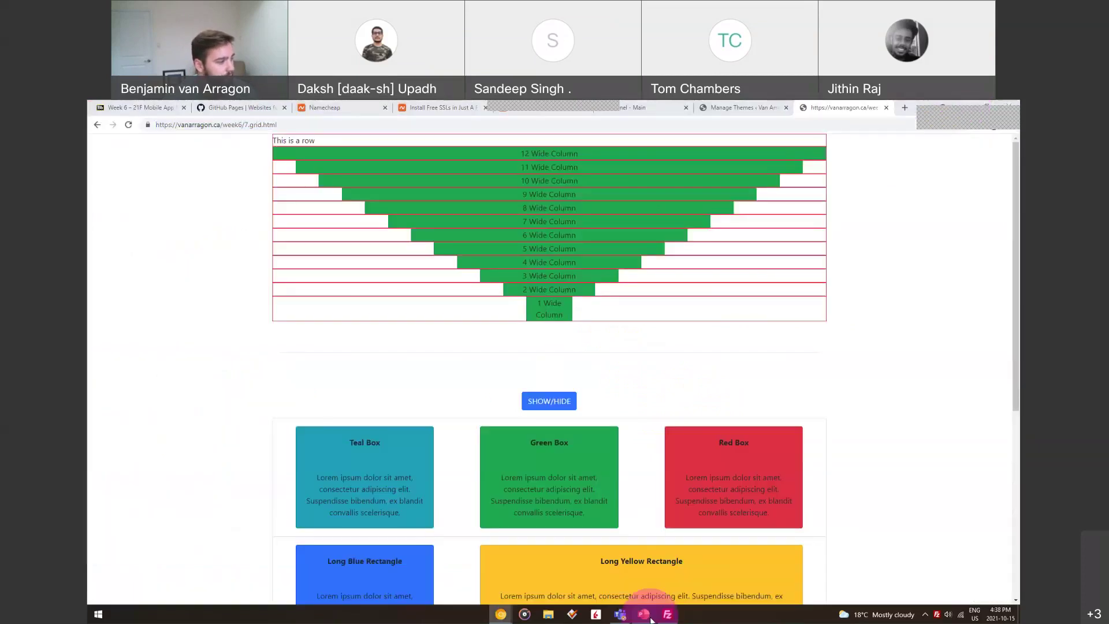
# Return to the domain registration deck and step through slides 20, 21, 22 and 23
pyautogui.click(644, 614)
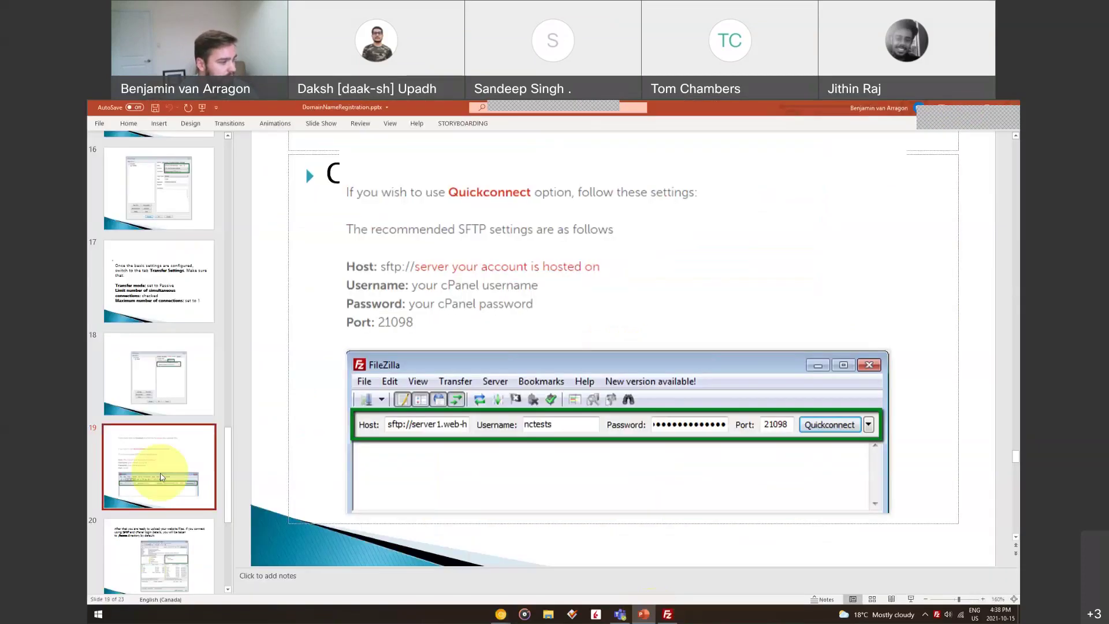
pyautogui.scroll(-2, 160, 437)
pyautogui.scroll(-1, 160, 436)
pyautogui.click(171, 382)
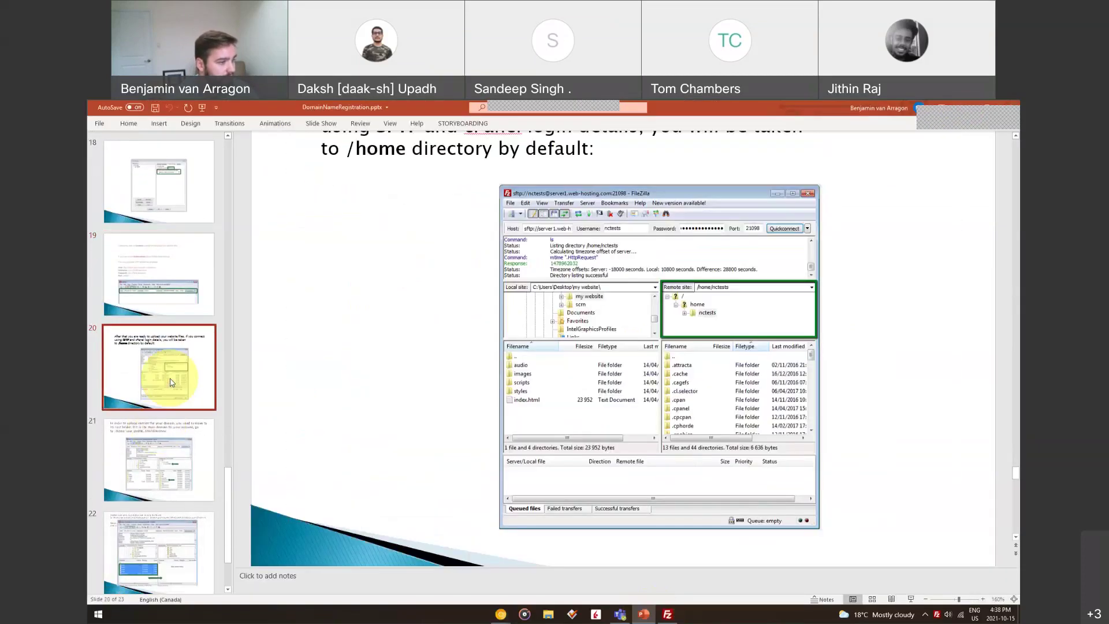
pyautogui.click(172, 455)
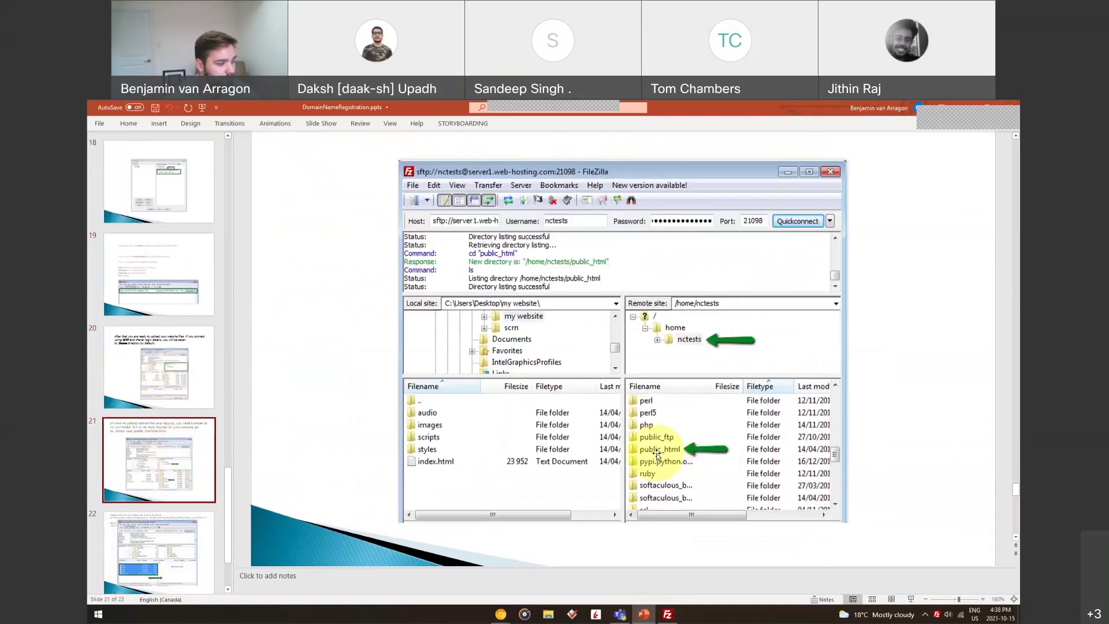
pyautogui.click(172, 553)
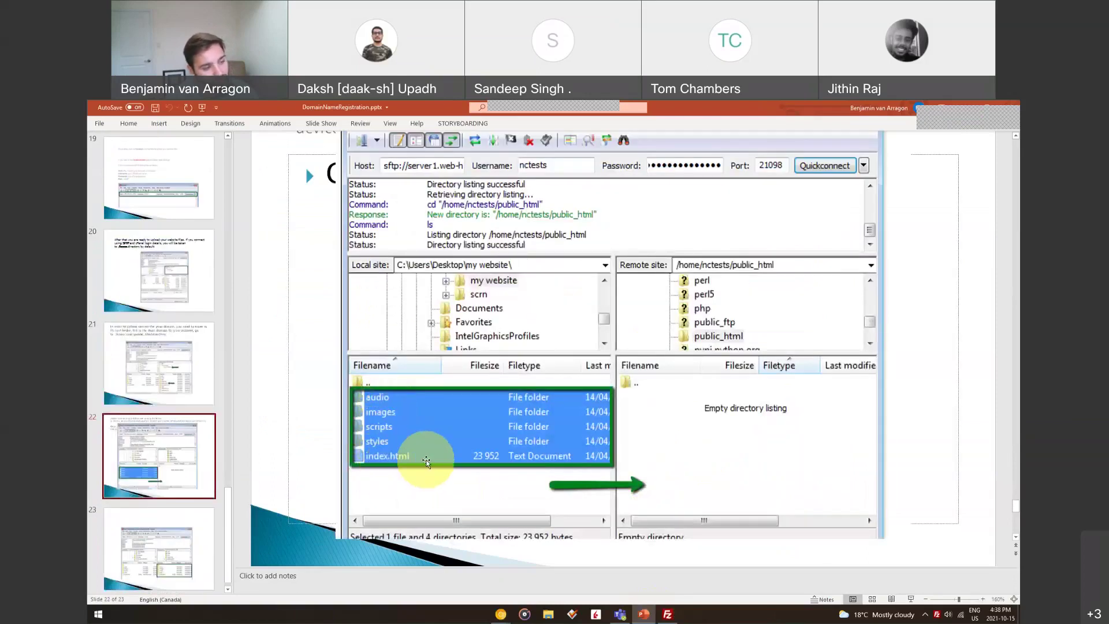
pyautogui.click(174, 526)
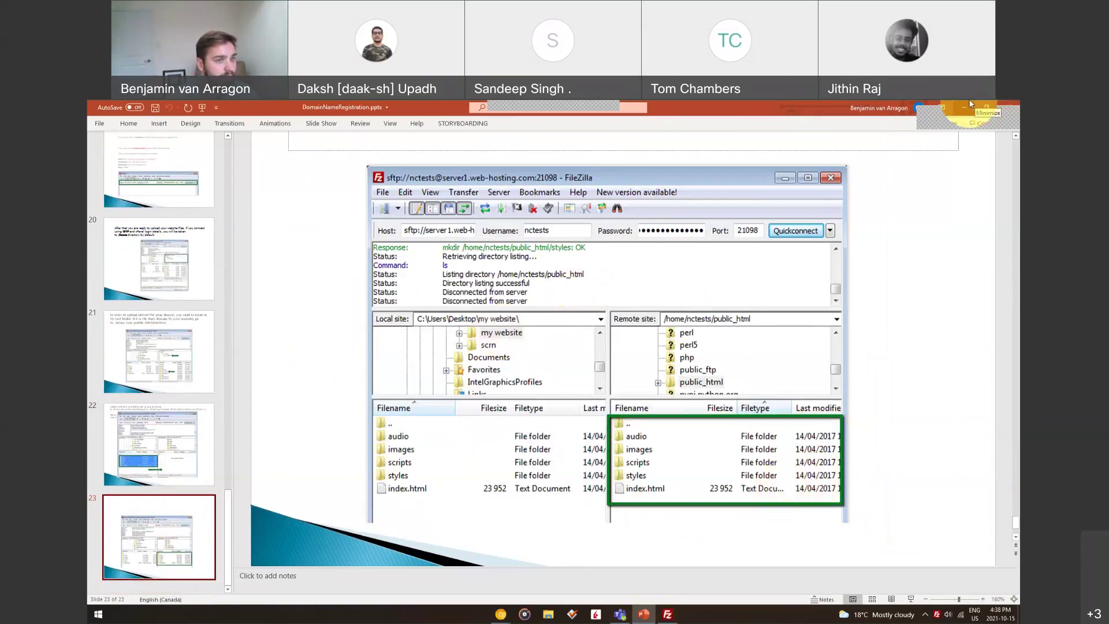
# Close the PowerPoint deck and cycle through the Themes, cPanel, GitHub Pages and Week 6 tabs
pyautogui.click(1004, 104)
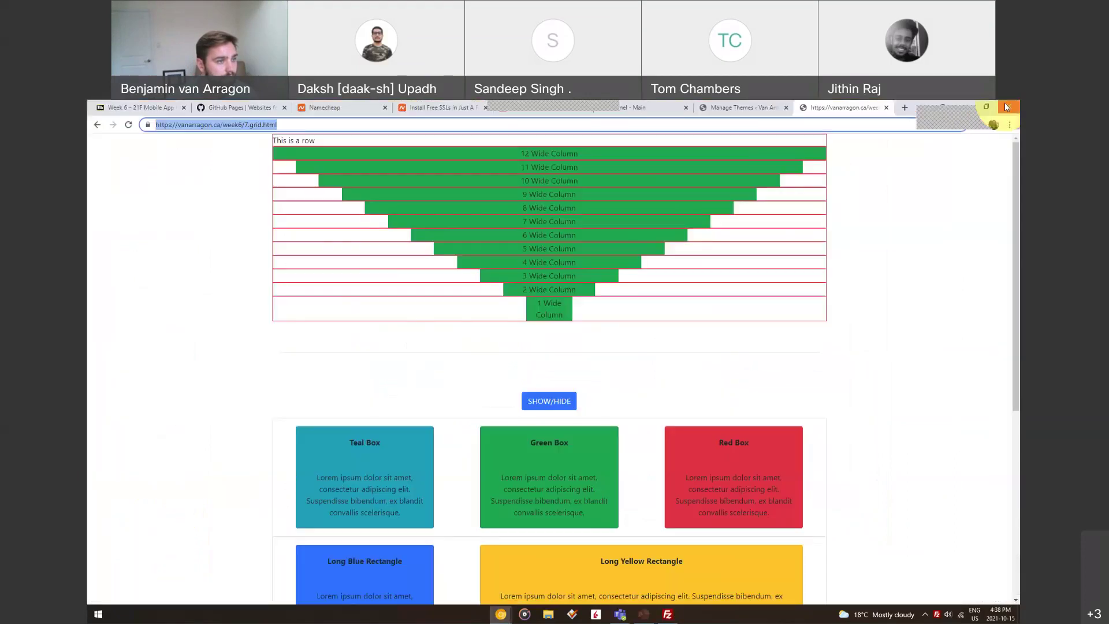
pyautogui.click(767, 108)
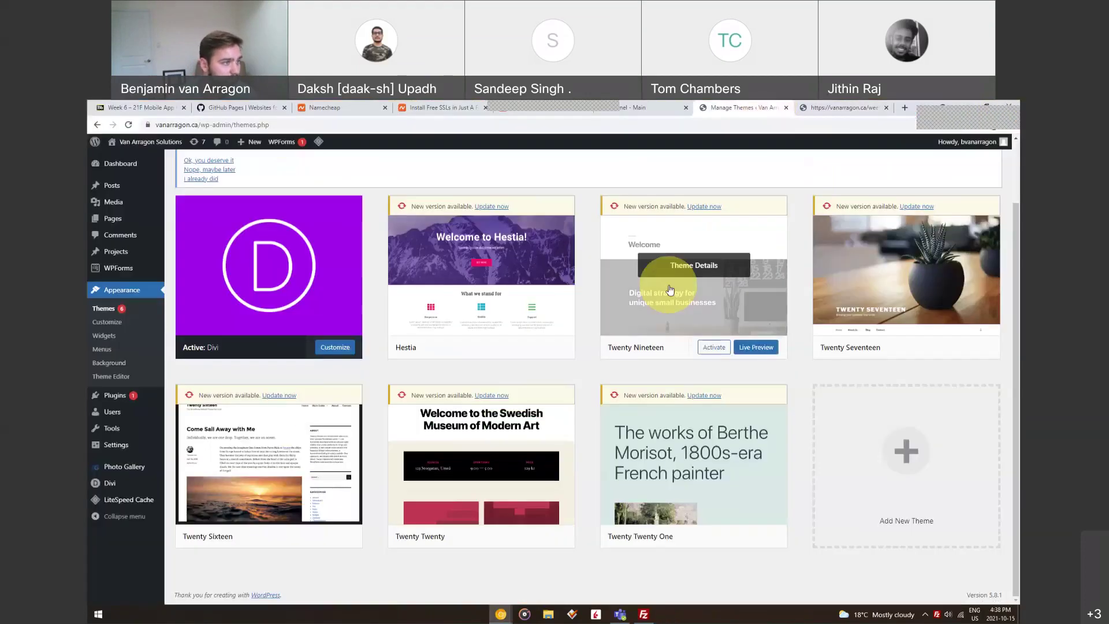
pyautogui.click(653, 105)
pyautogui.click(258, 106)
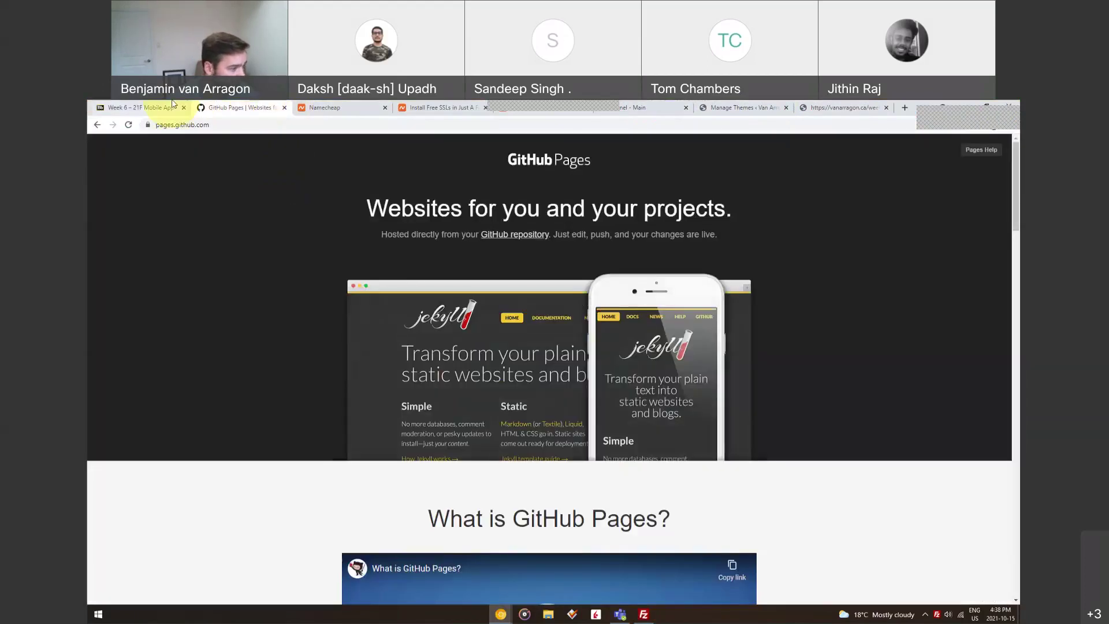
pyautogui.click(138, 107)
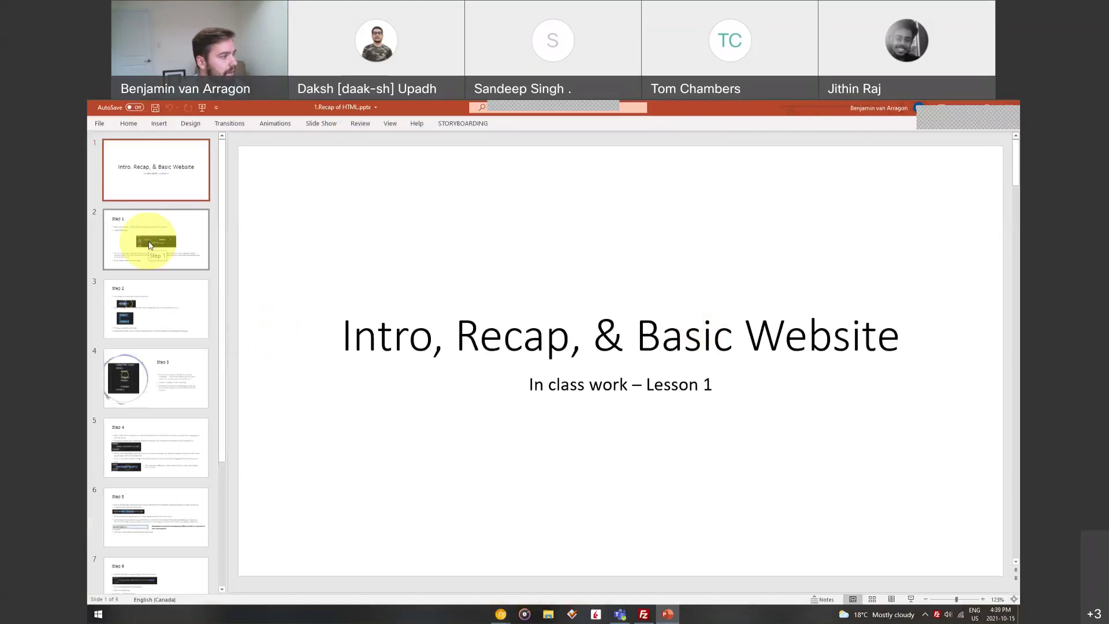
# Show slide 2 (Step 1, <!DOCTYPE html>), return to the title slide, then slide 2 again
pyautogui.click(149, 247)
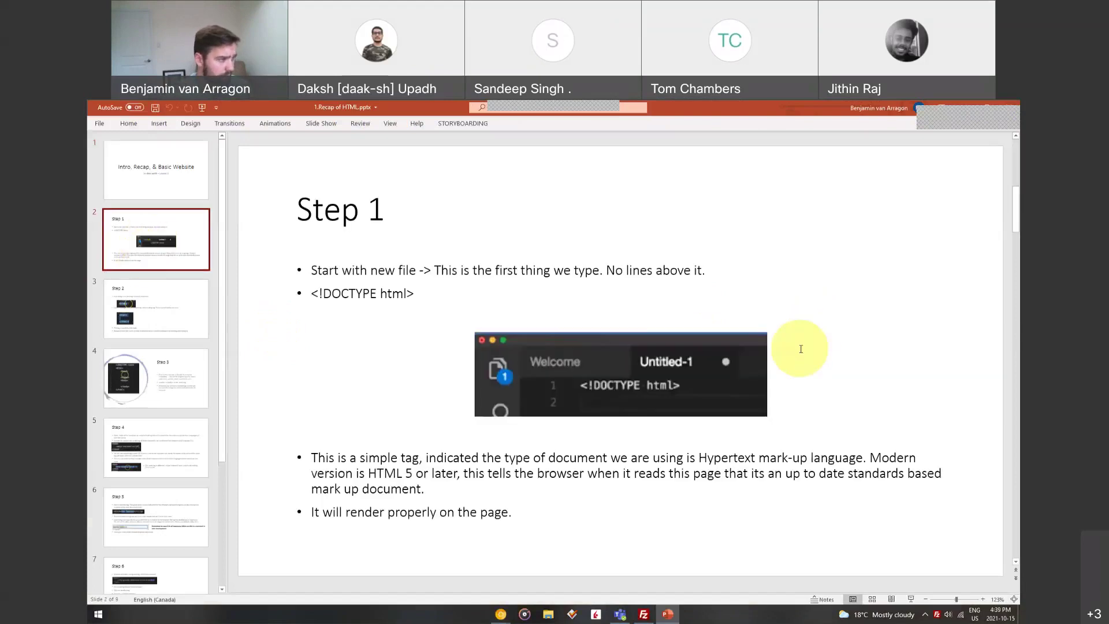
pyautogui.click(184, 167)
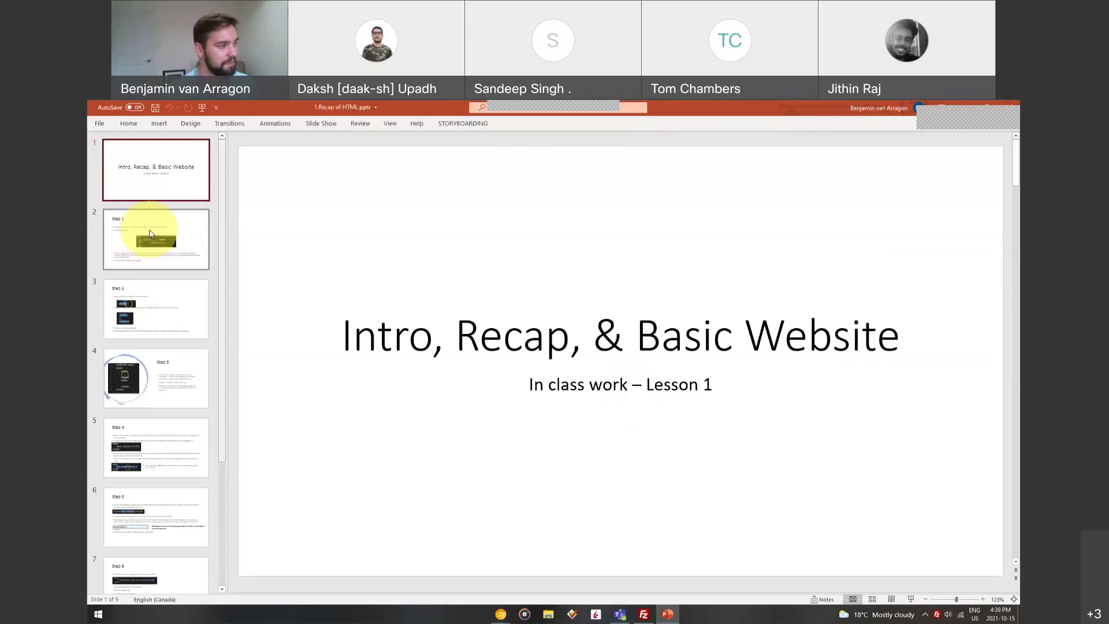
pyautogui.click(170, 246)
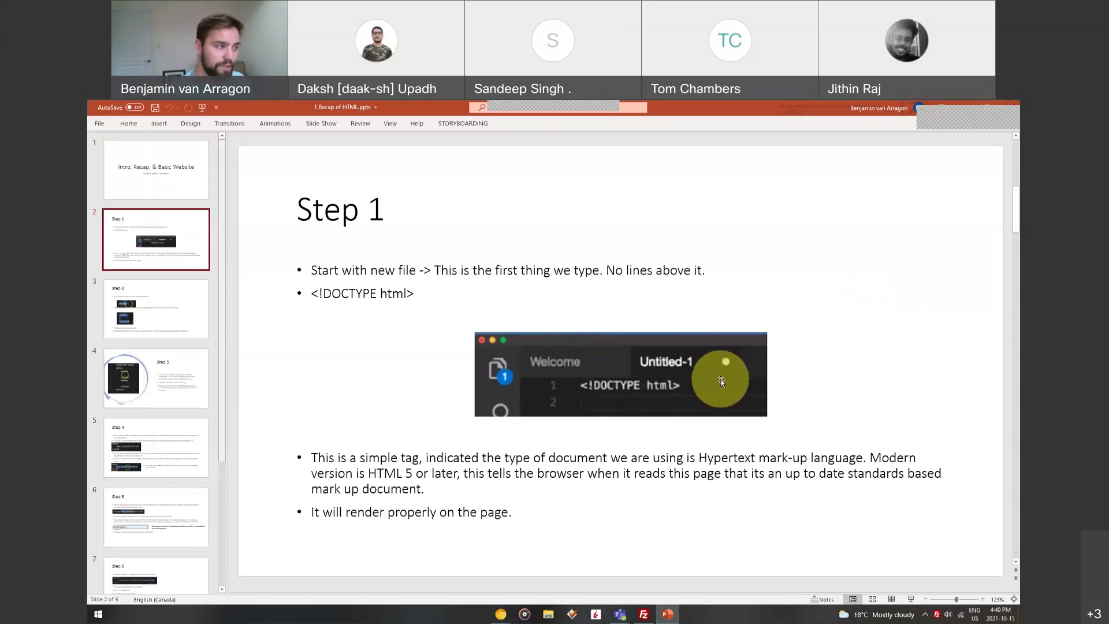
# Advance to slide 3, Step 2 on the lowercase html root tag
pyautogui.click(159, 310)
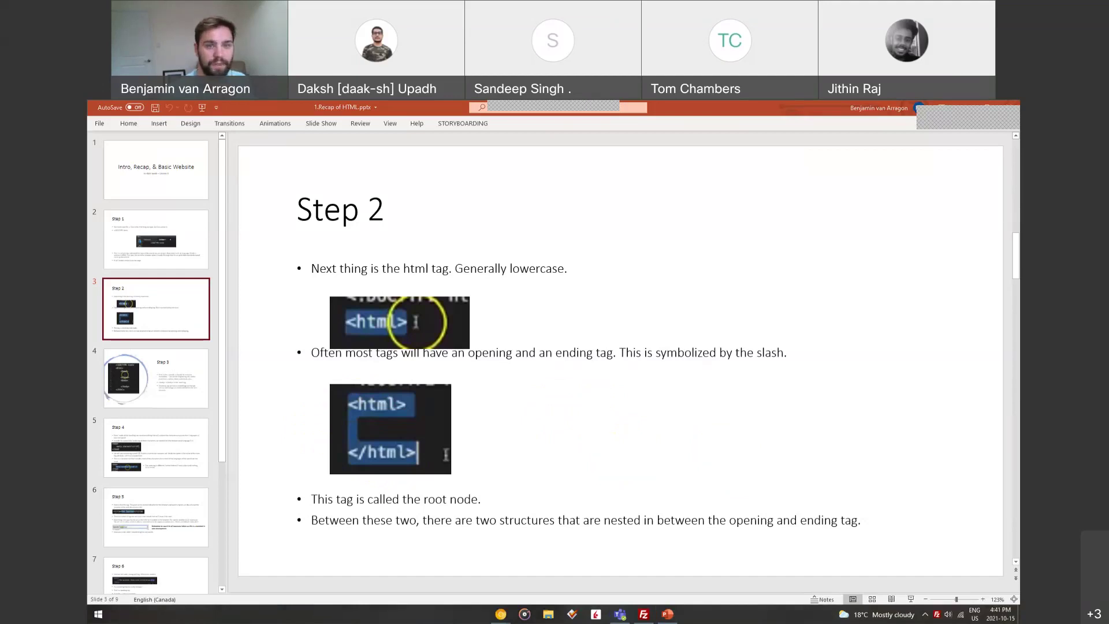
# In Sublime Text's 7.grid.html, highlight the doctype, the en lang value, the closing html tag and the meta tags
pyautogui.moveTo(1016, 183); pyautogui.dragTo(470, 107)
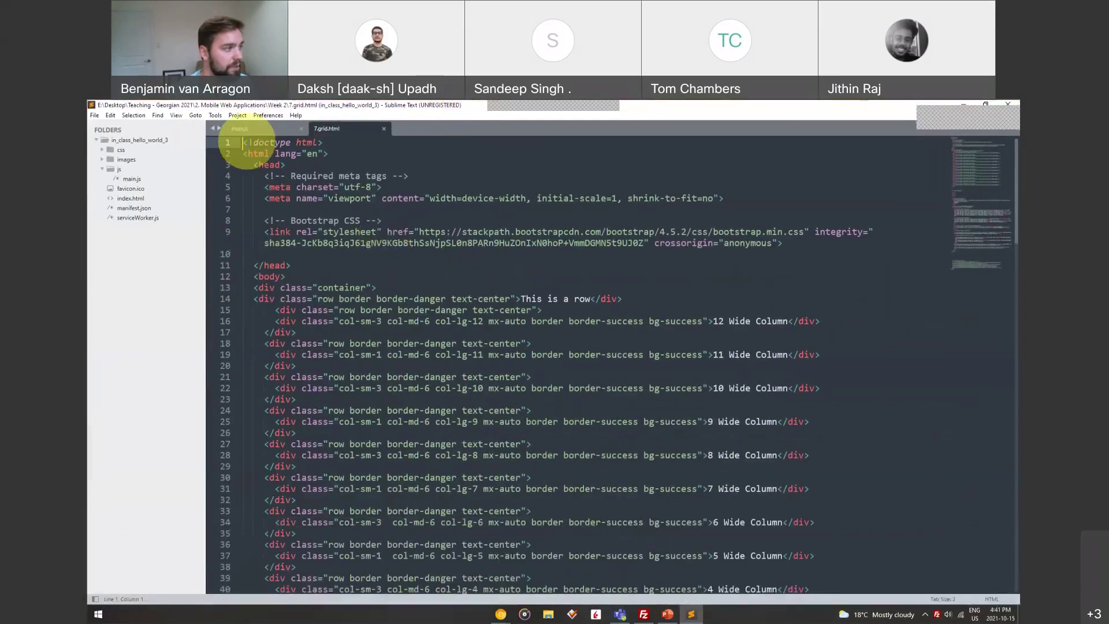
pyautogui.moveTo(243, 142); pyautogui.dragTo(334, 143)
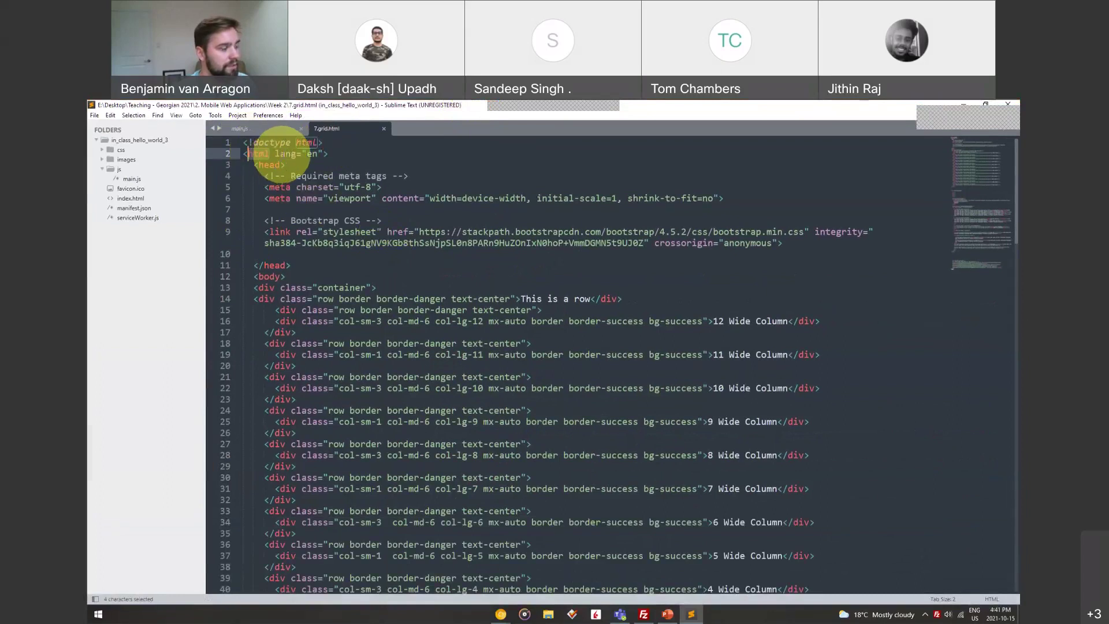
pyautogui.click(312, 153)
pyautogui.doubleClick(312, 154)
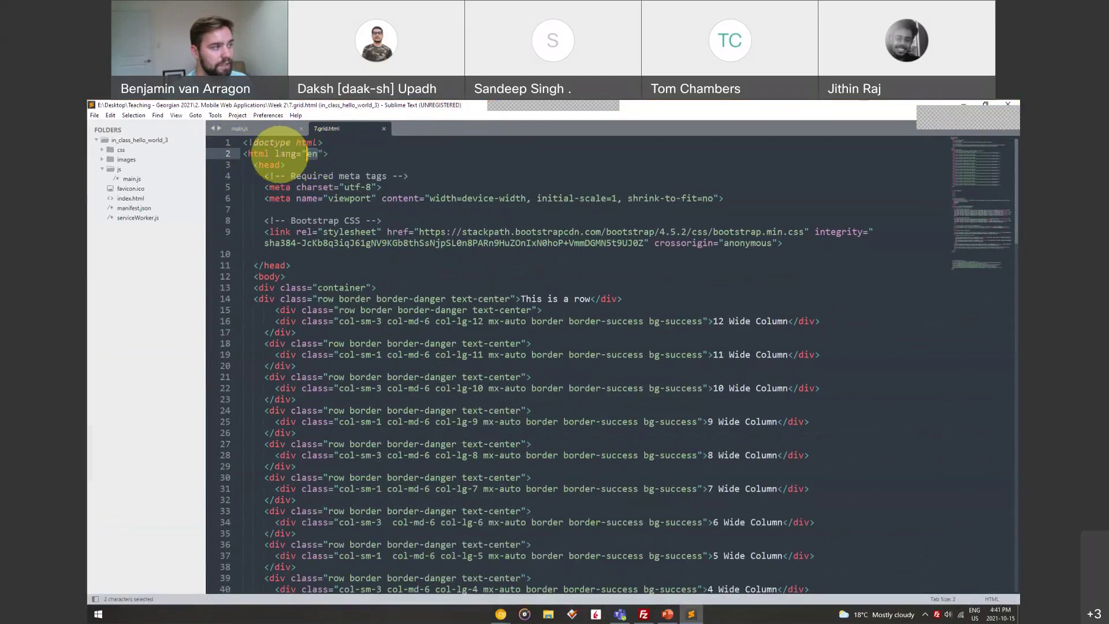
pyautogui.scroll(-7, 260, 199)
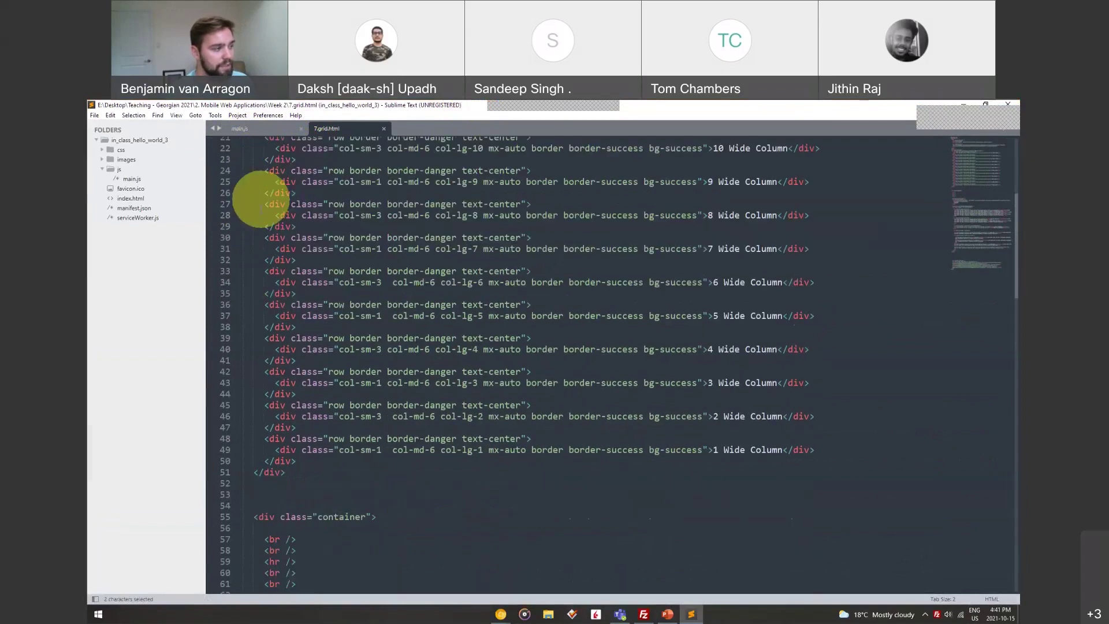
pyautogui.scroll(-20, 258, 198)
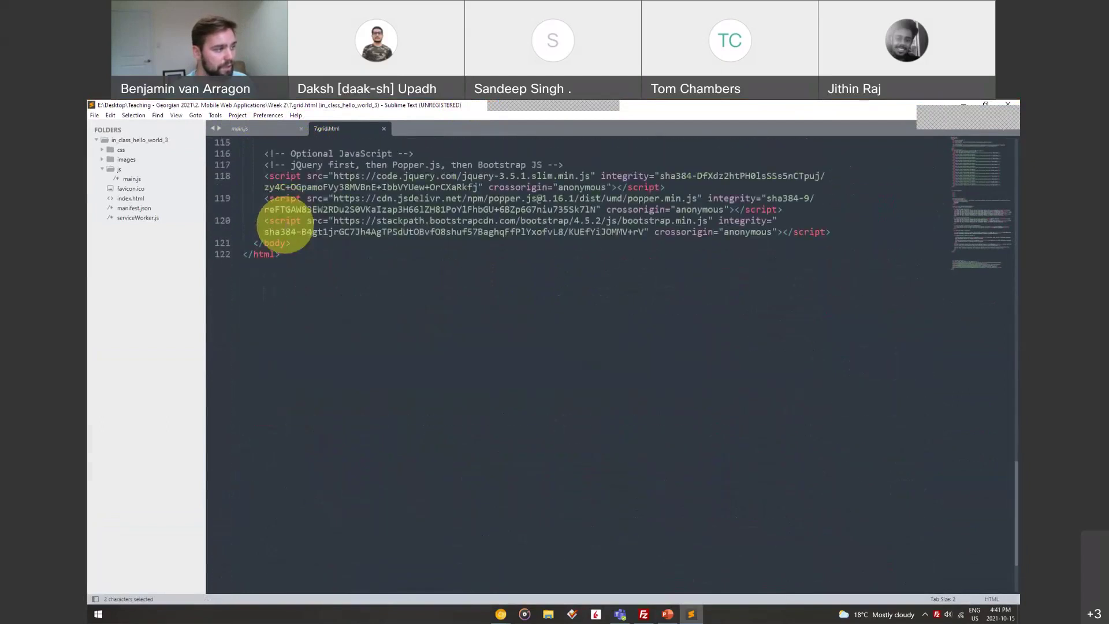
pyautogui.doubleClick(263, 255)
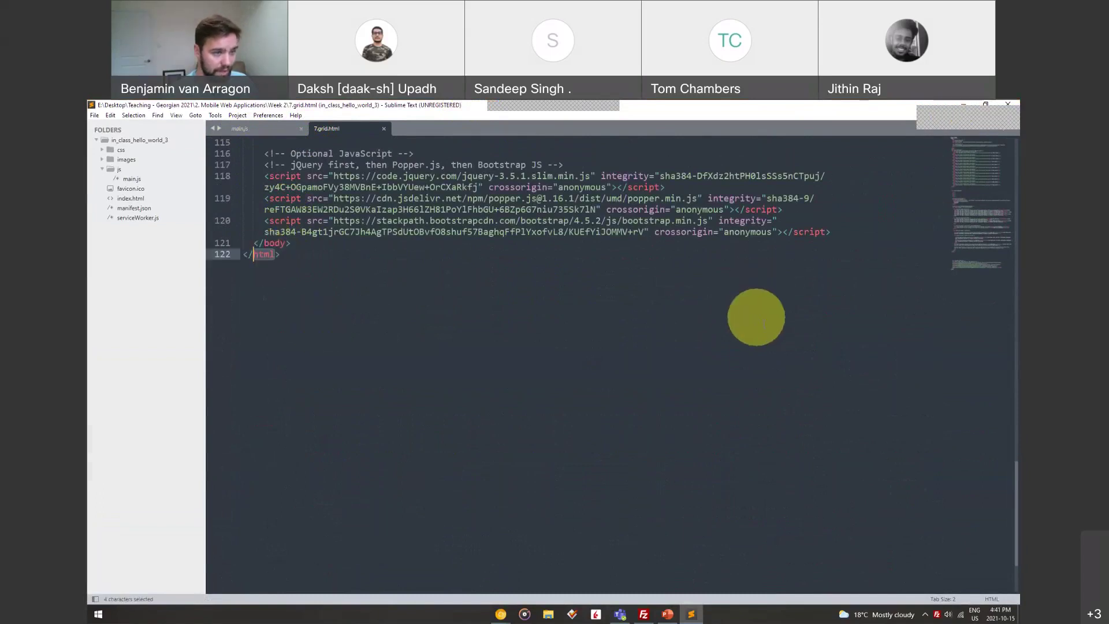
pyautogui.click(756, 318)
pyautogui.scroll(20, 760, 317)
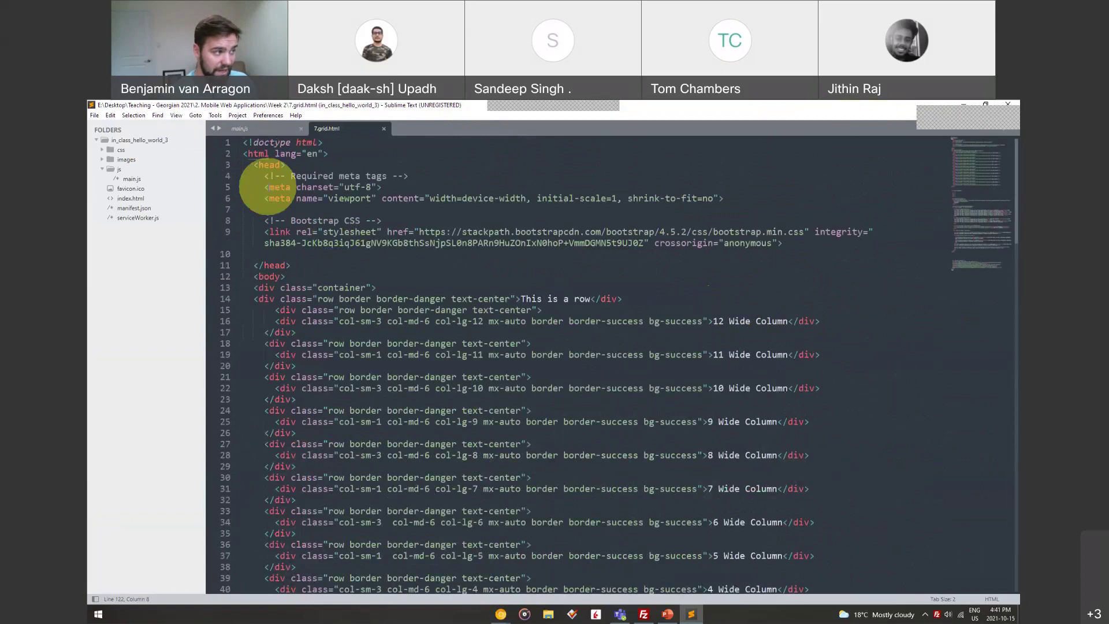
pyautogui.moveTo(268, 187); pyautogui.dragTo(382, 477)
# Minimize Sublime Text, bring up the Chrome grid page, then minimize it to reveal the Step 2 slide
pyautogui.click(963, 107)
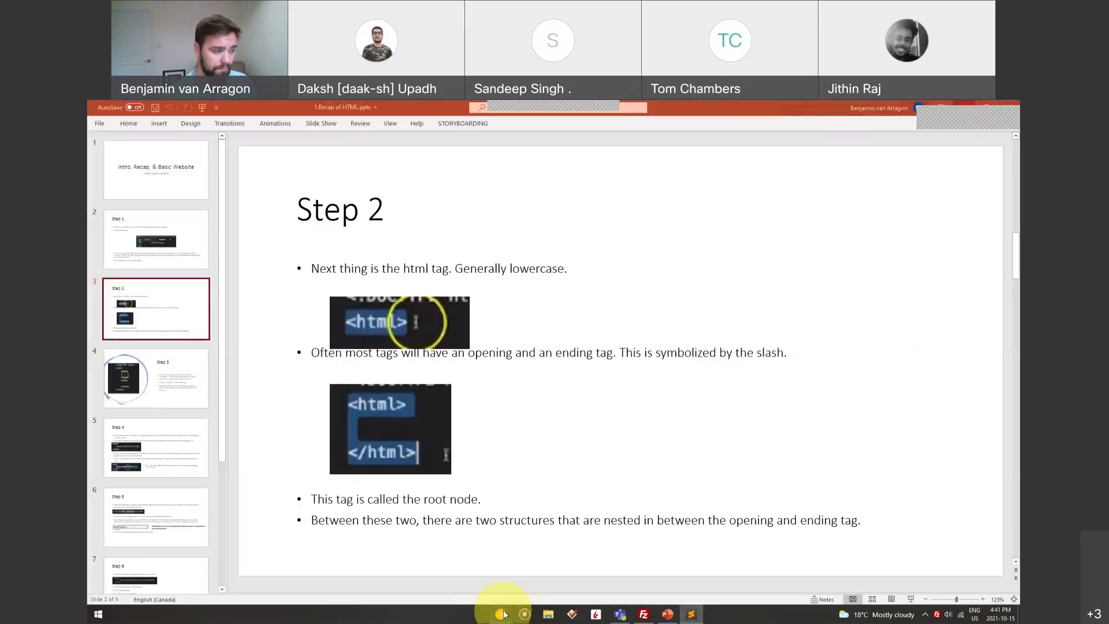
pyautogui.moveTo(498, 611)
pyautogui.click(566, 588)
pyautogui.click(844, 108)
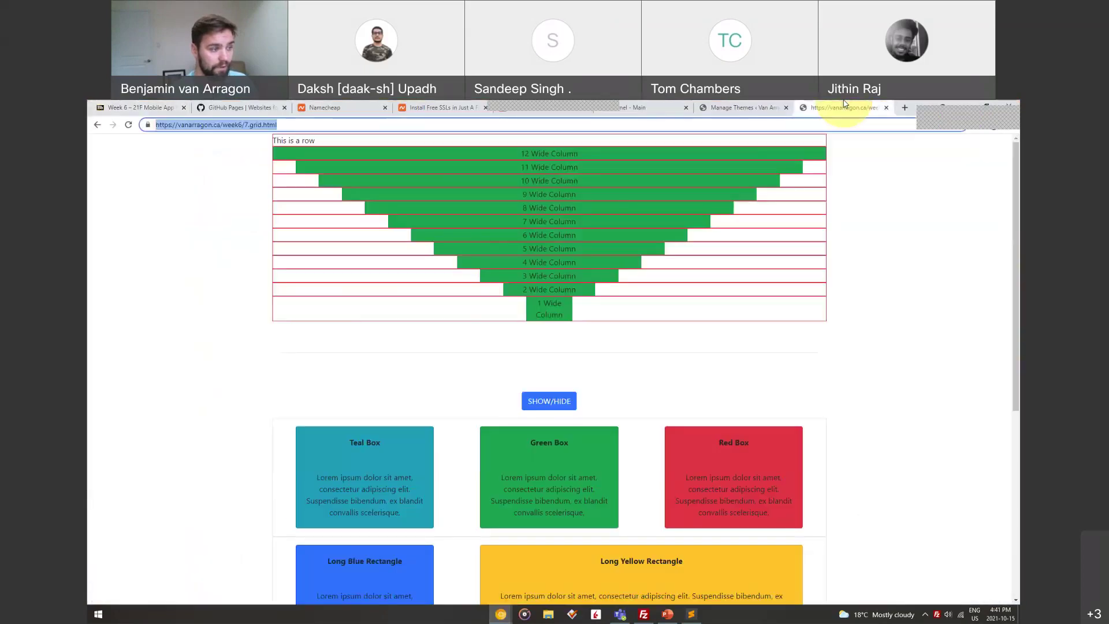
pyautogui.click(963, 109)
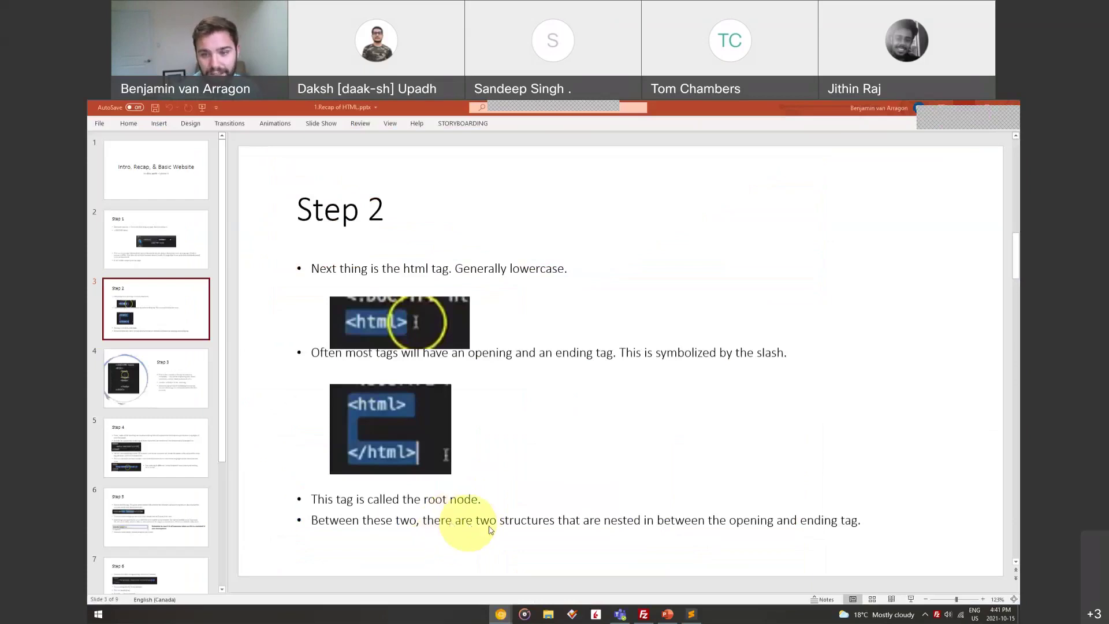
# Go to slide 5, Step 4, and ink a red bracket and 'metadata' label beside the meta text
pyautogui.click(127, 446)
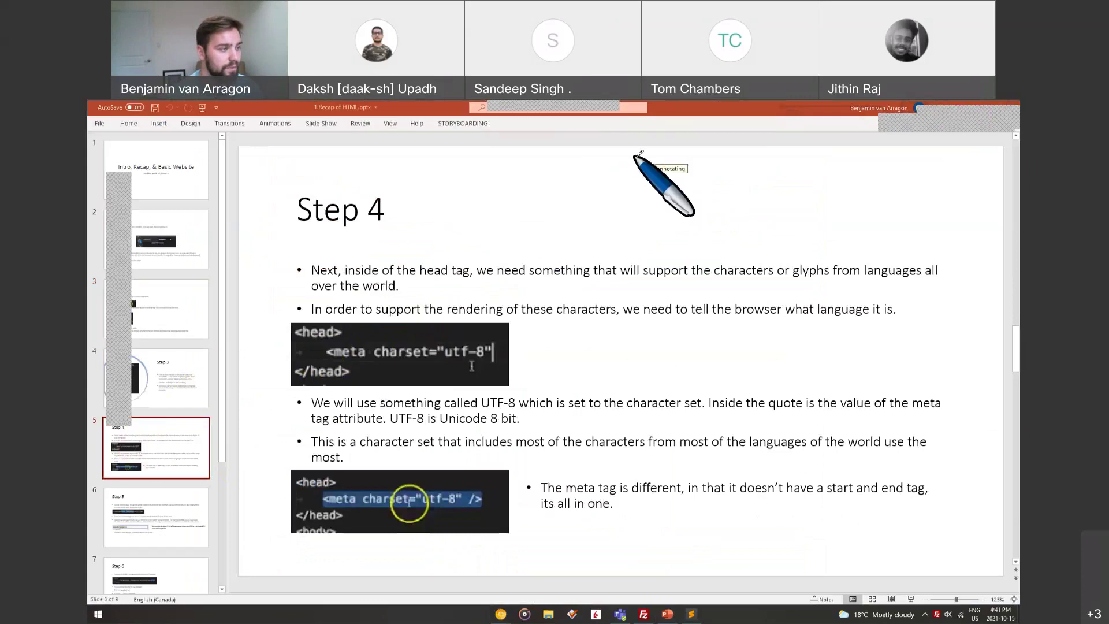
pyautogui.moveTo(670, 155)
pyautogui.mouseDown()
pyautogui.moveTo(622, 155)
pyautogui.moveTo(642, 534)
pyautogui.moveTo(695, 537)
pyautogui.mouseUp()
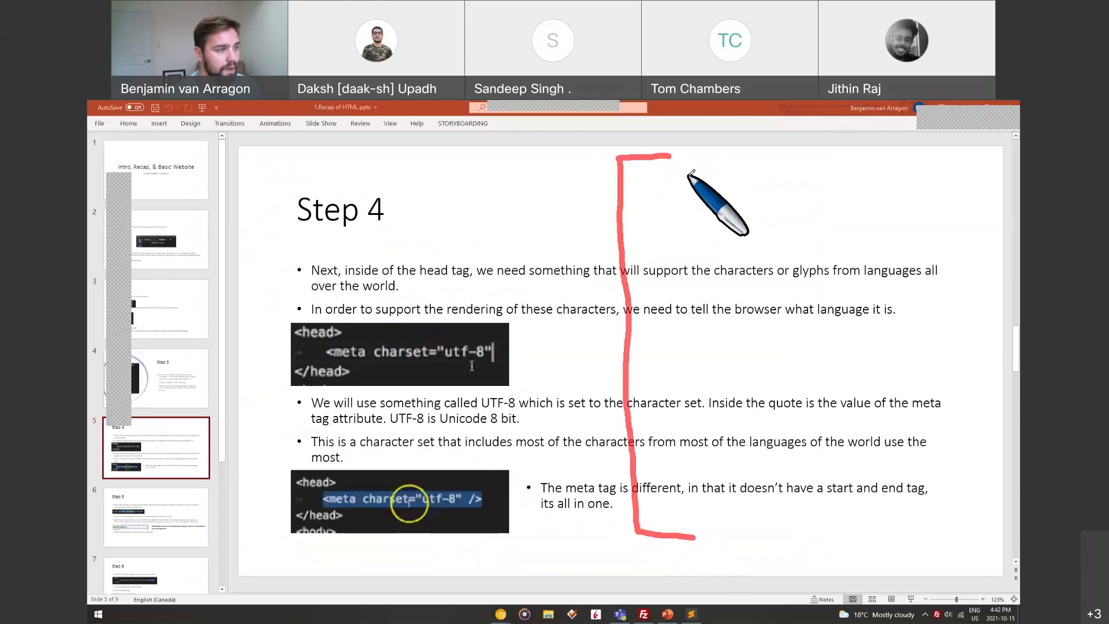
pyautogui.moveTo(690, 176)
pyautogui.mouseDown()
pyautogui.moveTo(651, 176)
pyautogui.moveTo(668, 255)
pyautogui.moveTo(689, 255)
pyautogui.moveTo(716, 211)
pyautogui.moveTo(721, 229)
pyautogui.moveTo(830, 216)
pyautogui.moveTo(836, 234)
pyautogui.mouseUp()
pyautogui.moveTo(861, 196); pyautogui.dragTo(861, 240)
pyautogui.moveTo(850, 221)
pyautogui.mouseDown()
pyautogui.moveTo(885, 216)
pyautogui.moveTo(911, 239)
pyautogui.mouseUp()
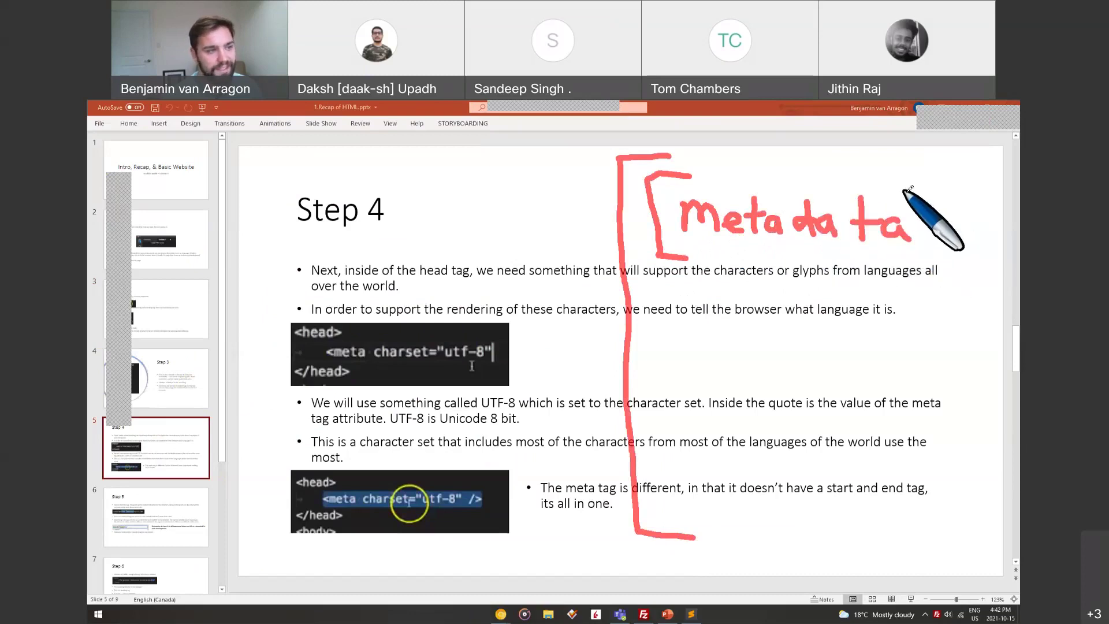
pyautogui.moveTo(898, 184)
pyautogui.mouseDown()
pyautogui.moveTo(925, 208)
pyautogui.moveTo(896, 252)
pyautogui.mouseUp()
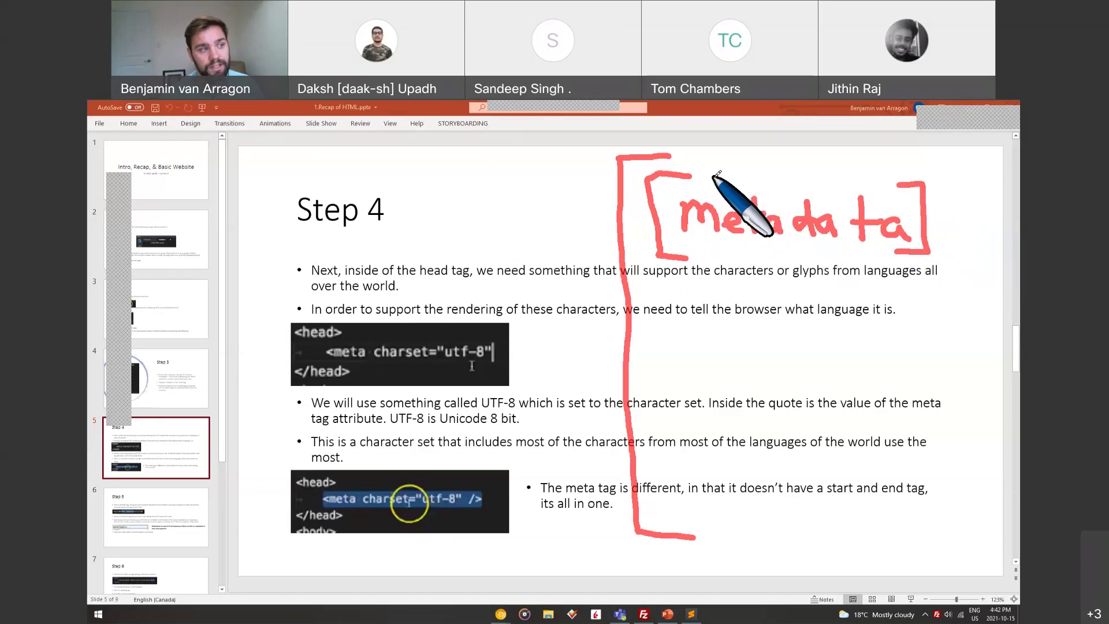
# Add lines over the ink note, underline <head> and </head>, then erase all the ink
pyautogui.moveTo(713, 176)
pyautogui.mouseDown()
pyautogui.moveTo(759, 173)
pyautogui.moveTo(750, 185)
pyautogui.mouseUp()
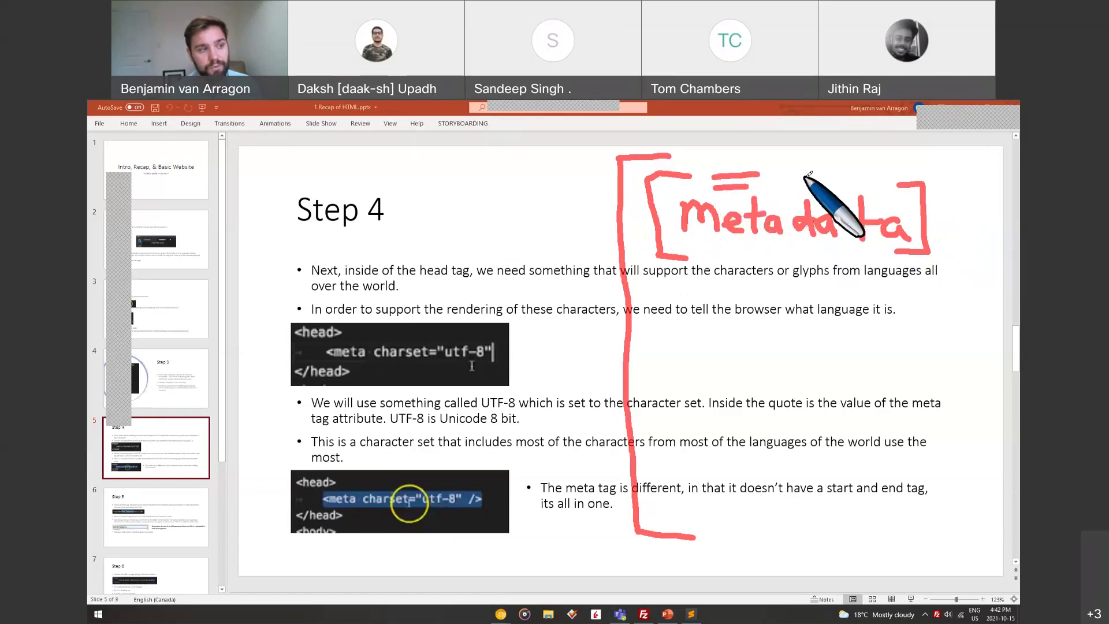
pyautogui.moveTo(786, 172); pyautogui.dragTo(826, 171)
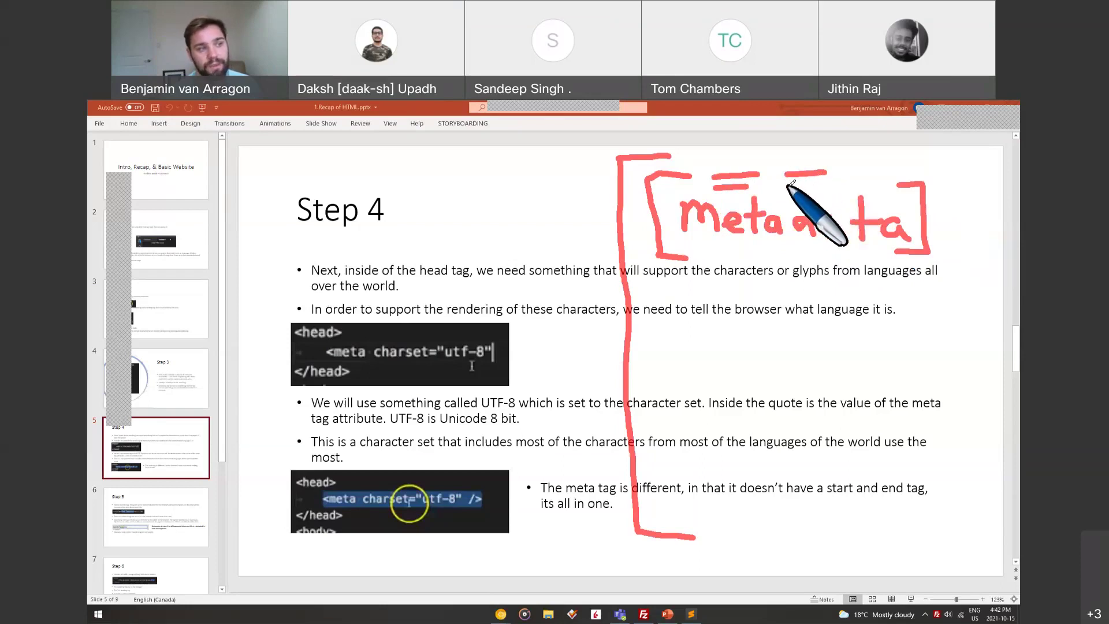
pyautogui.moveTo(787, 187); pyautogui.dragTo(826, 184)
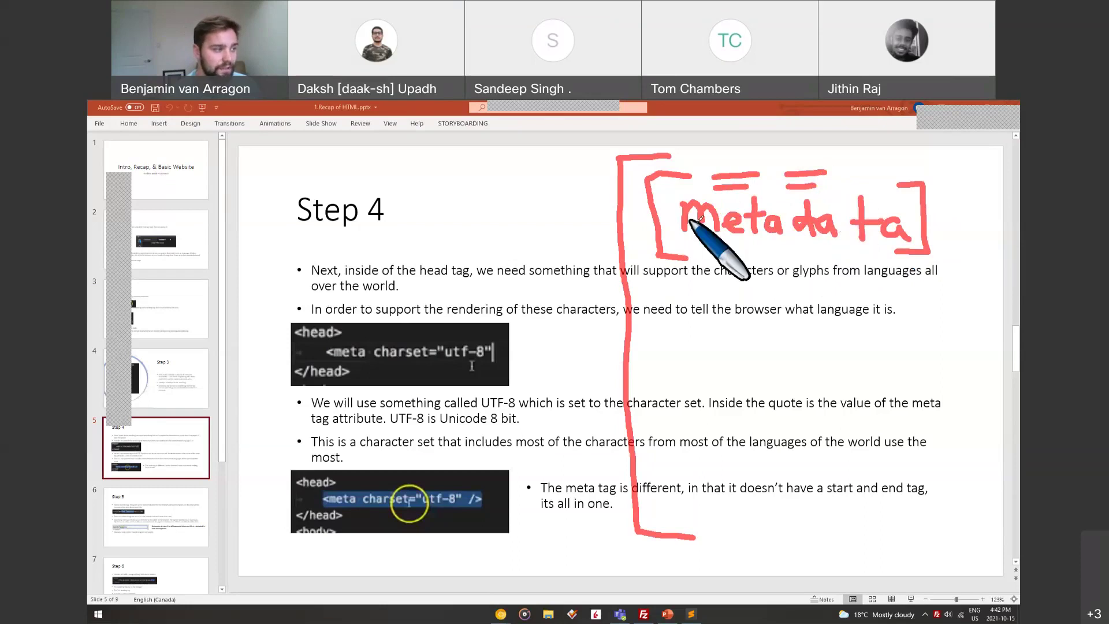
pyautogui.moveTo(296, 340); pyautogui.dragTo(336, 338)
pyautogui.moveTo(296, 382); pyautogui.dragTo(345, 381)
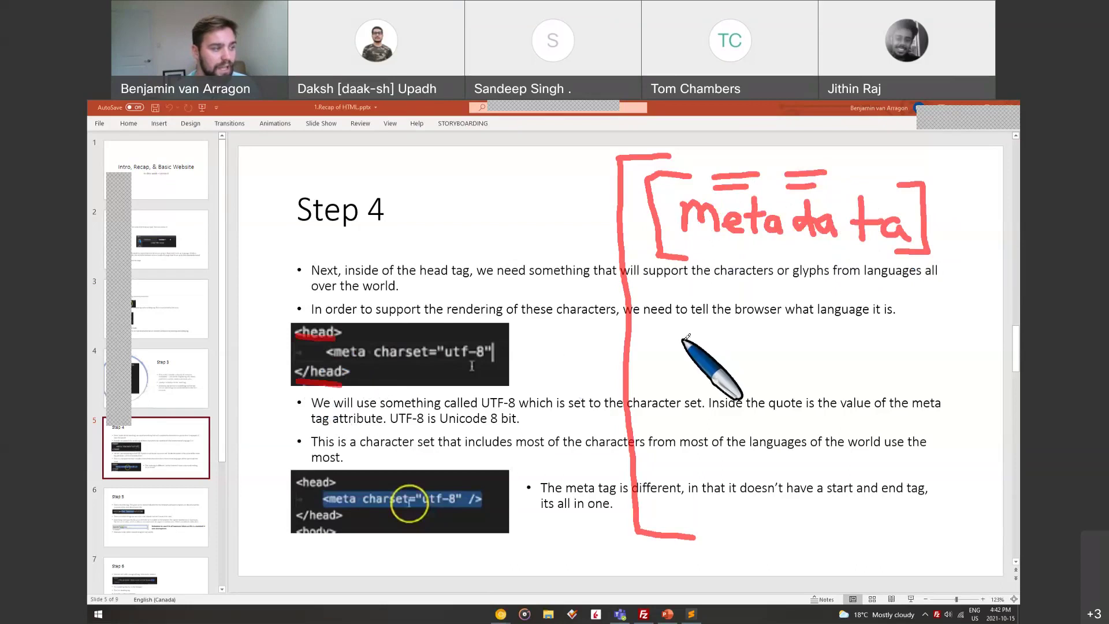
pyautogui.moveTo(716, 286)
pyautogui.mouseDown()
pyautogui.moveTo(681, 303)
pyautogui.moveTo(686, 506)
pyautogui.moveTo(710, 506)
pyautogui.mouseUp()
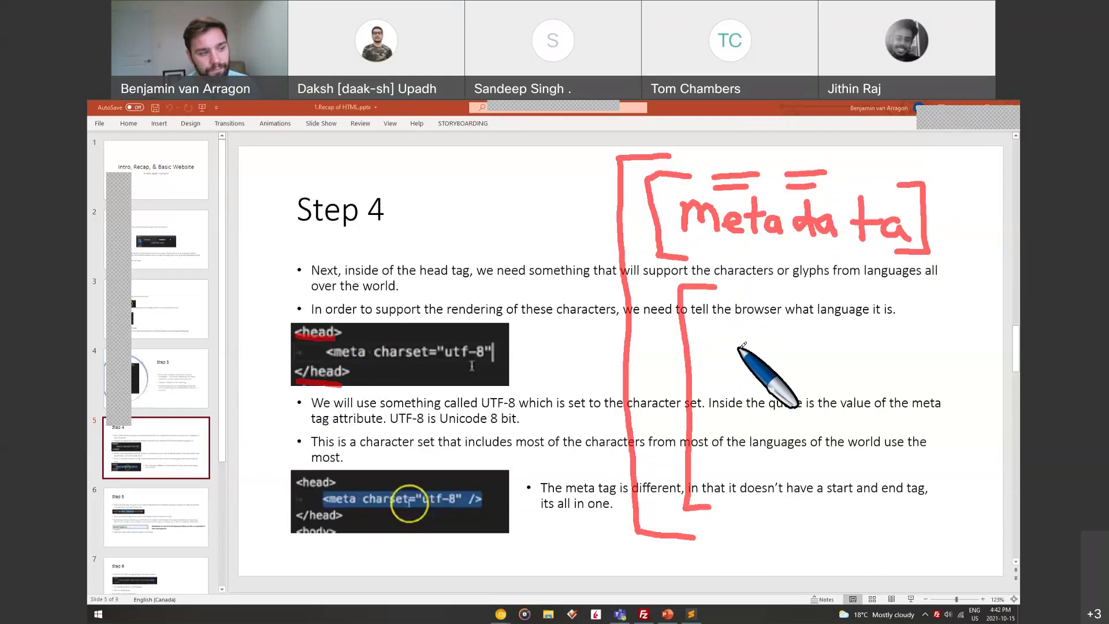
pyautogui.press('e')
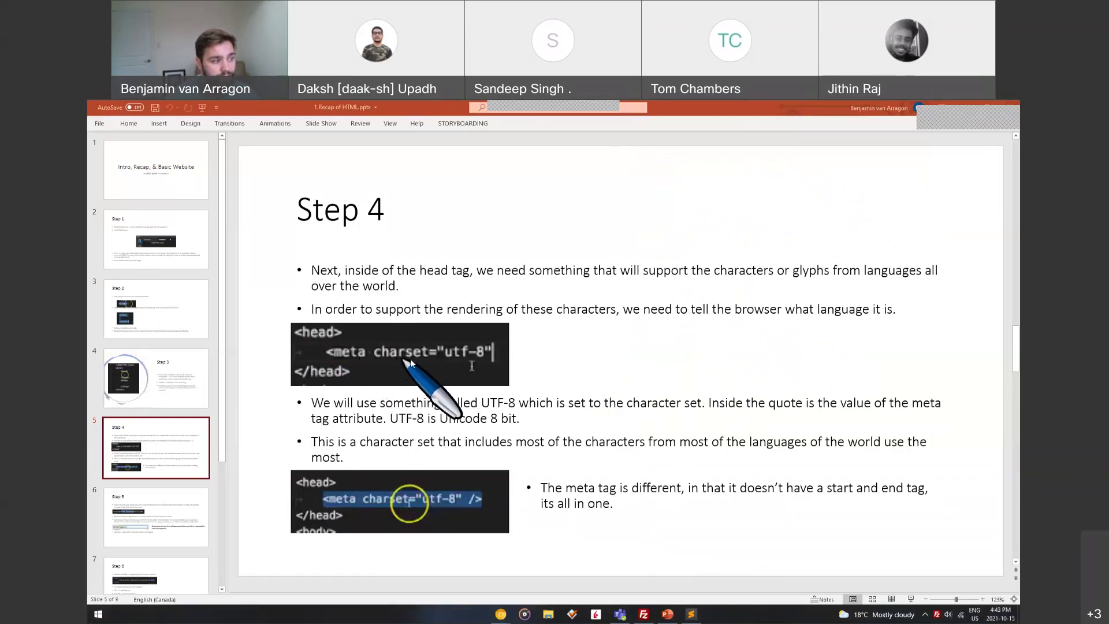
# Leave pen mode and move to slide 6, Step 5, on the title tag and index.html
pyautogui.click(461, 363)
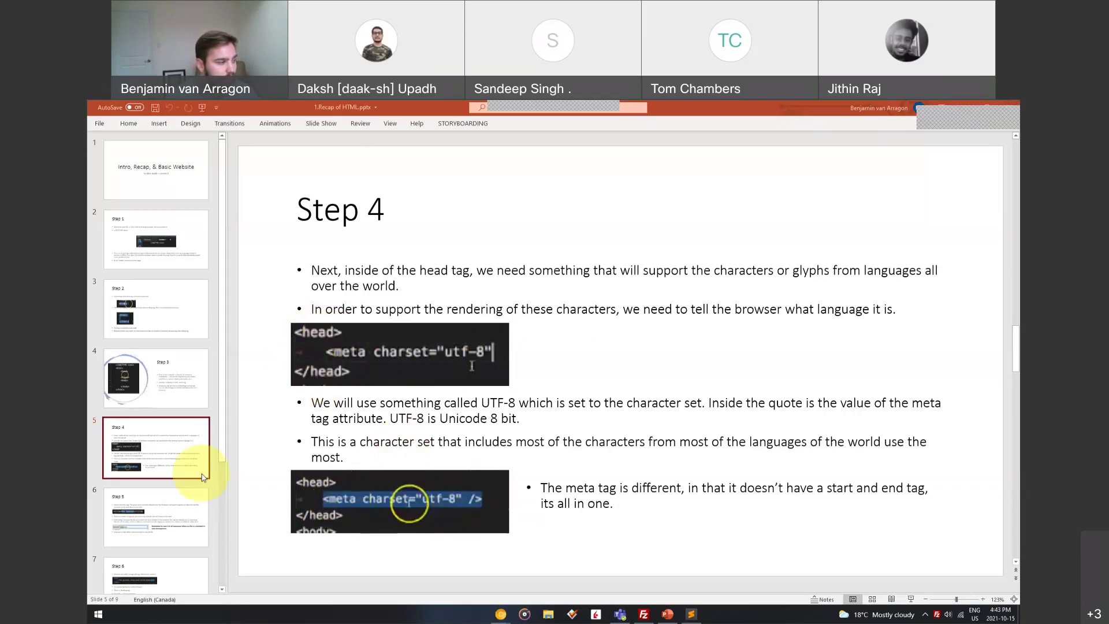
pyautogui.click(176, 518)
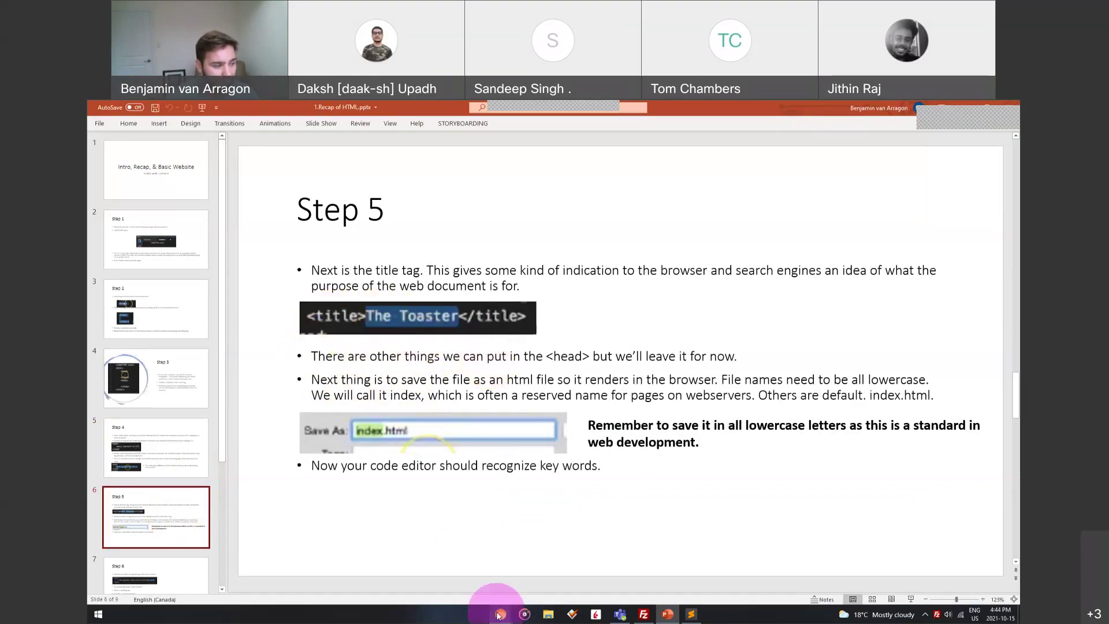
# Bring Chrome forward, glance at the Namecheap and free SSL tabs, then return to the week6 grid page
pyautogui.moveTo(500, 613)
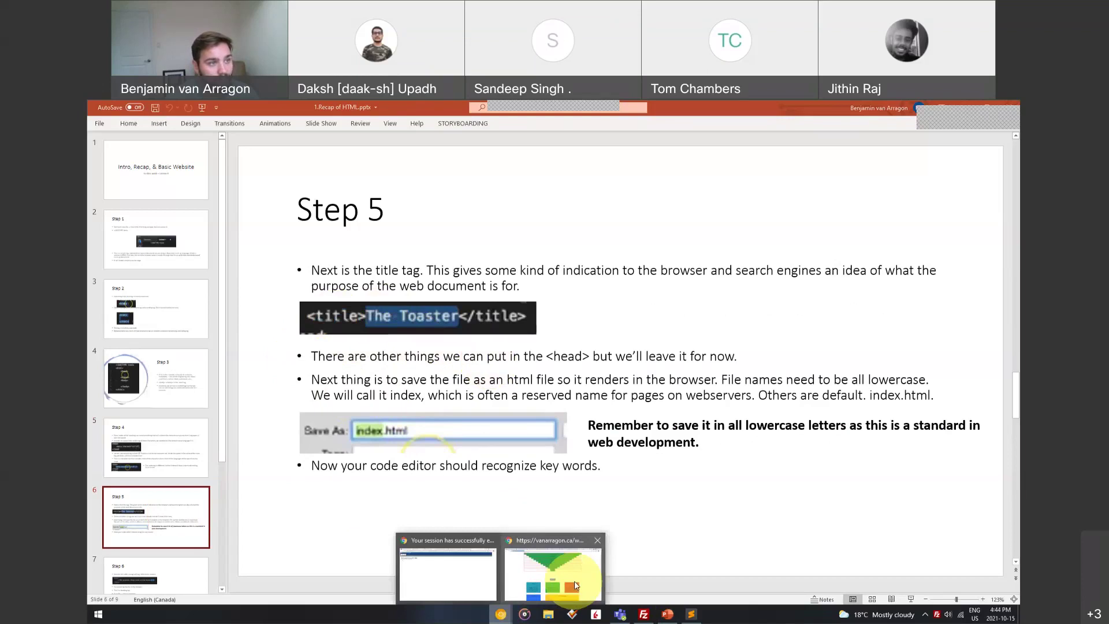
pyautogui.click(575, 586)
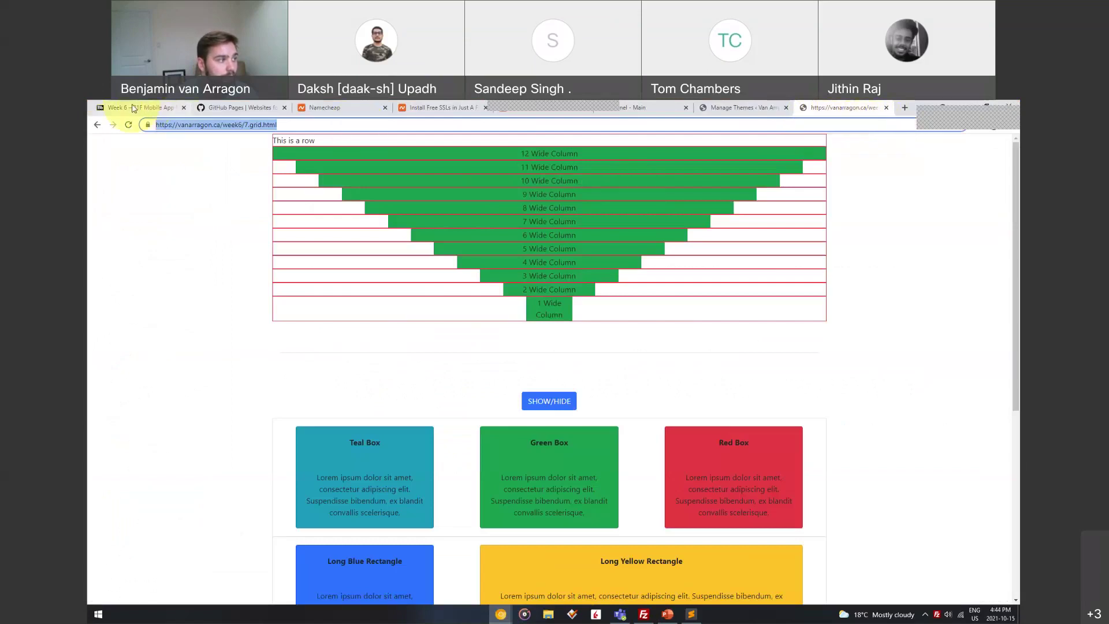
pyautogui.click(321, 108)
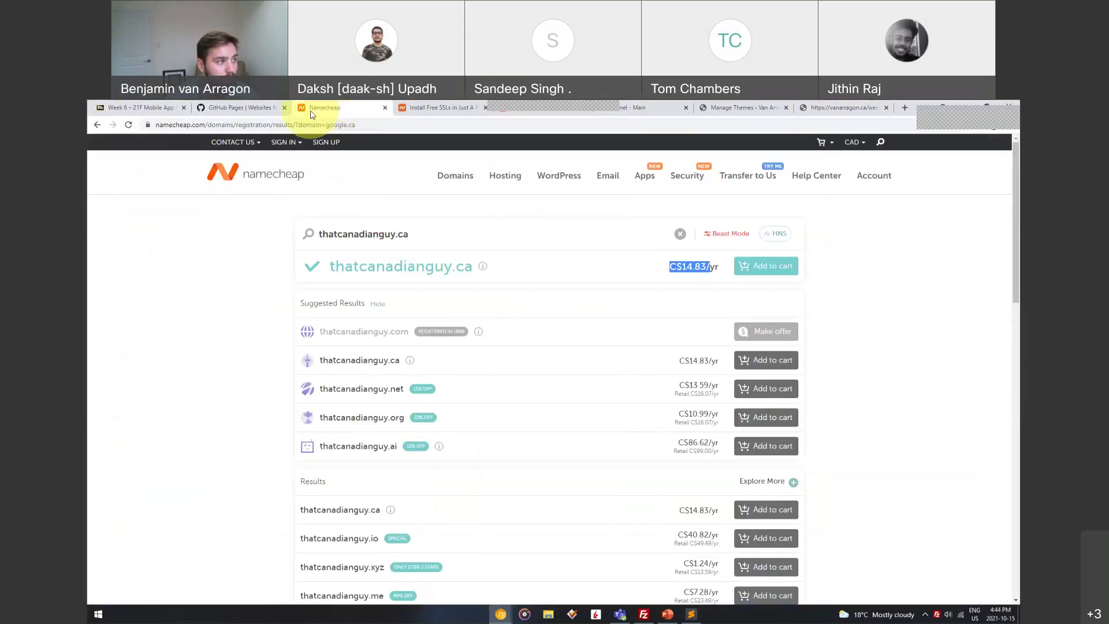
pyautogui.click(421, 112)
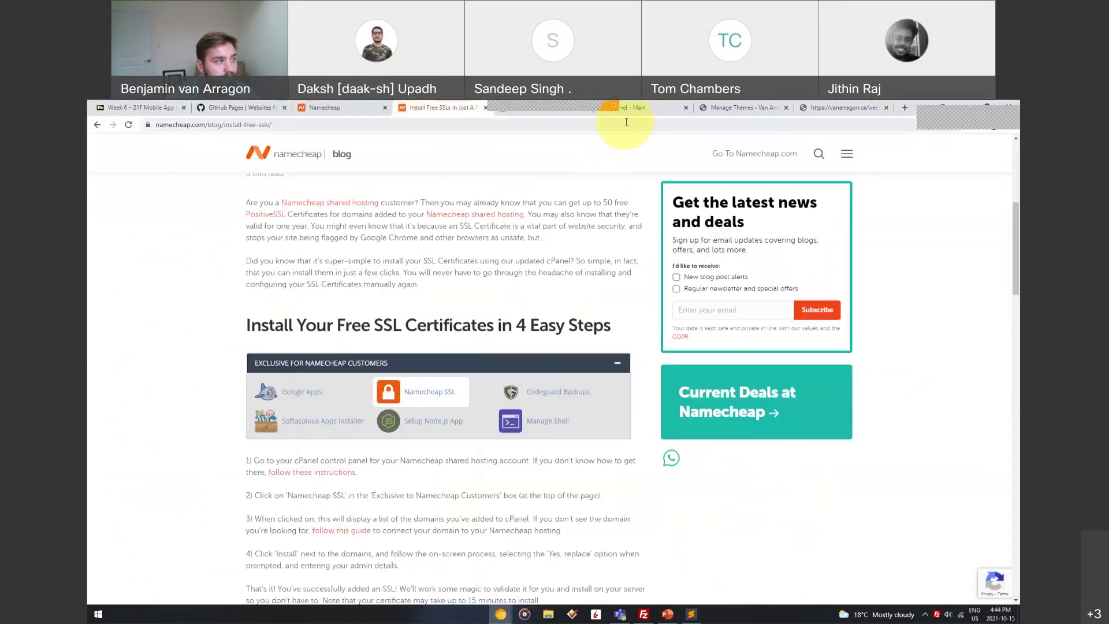
pyautogui.click(324, 111)
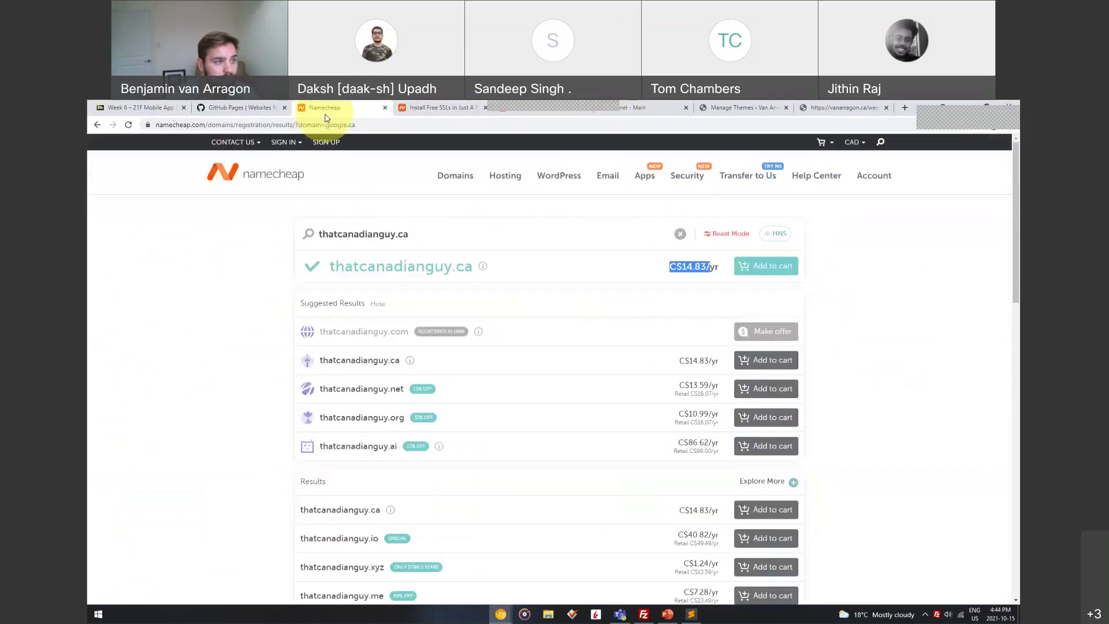
pyautogui.click(843, 108)
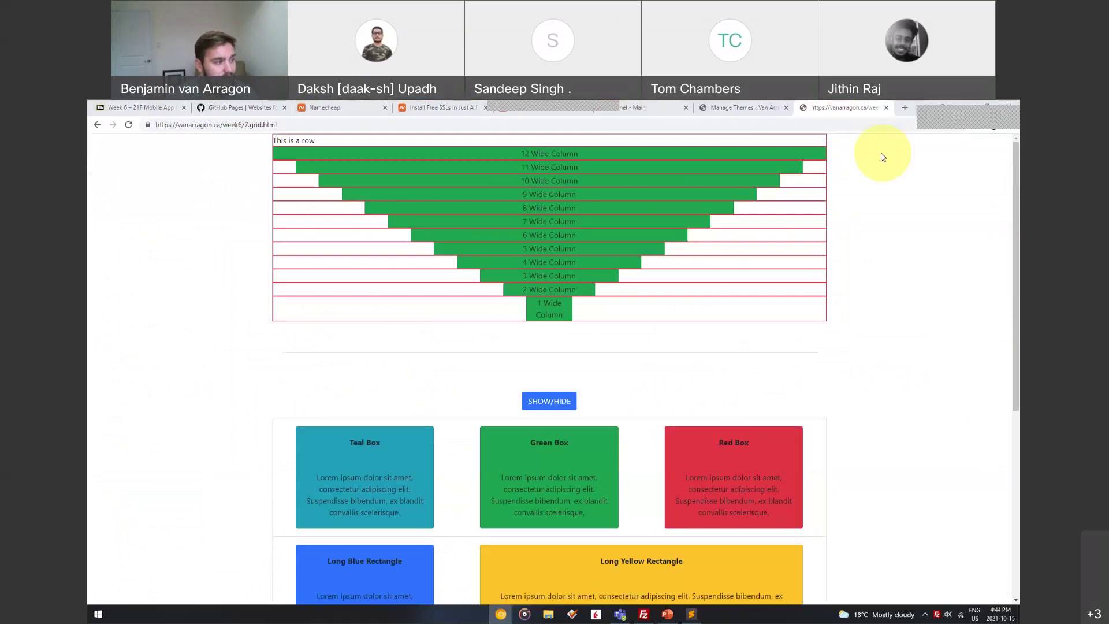
# Switch back to PowerPoint and open slide 7, Step 6, on paragraph and heading tags
pyautogui.hotkey('alt', 'Tab')
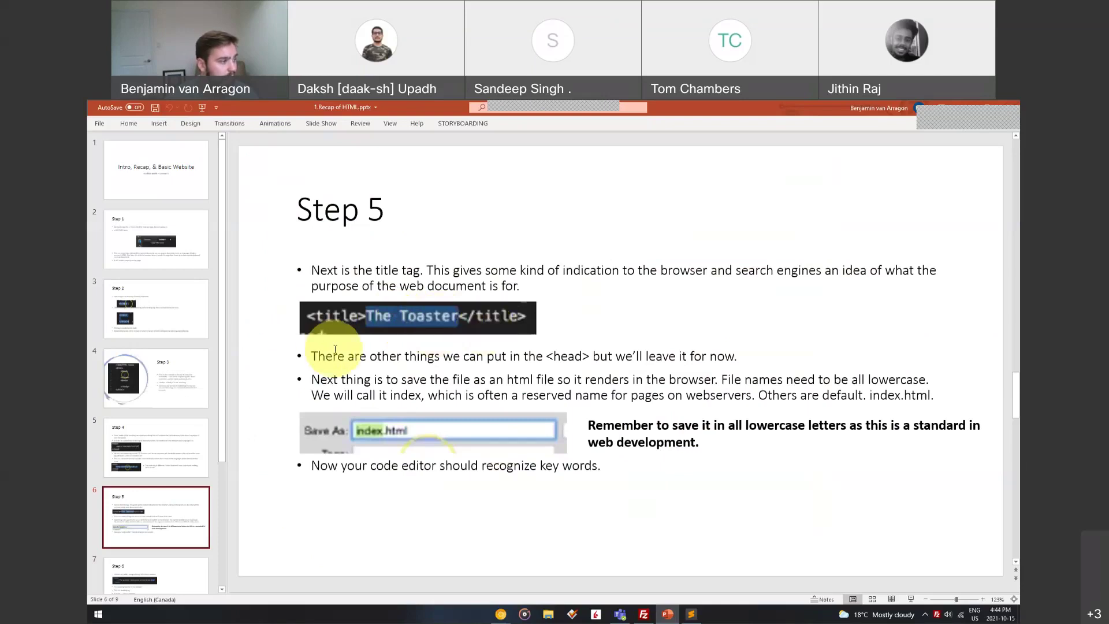
pyautogui.scroll(-3, 168, 426)
pyautogui.click(171, 411)
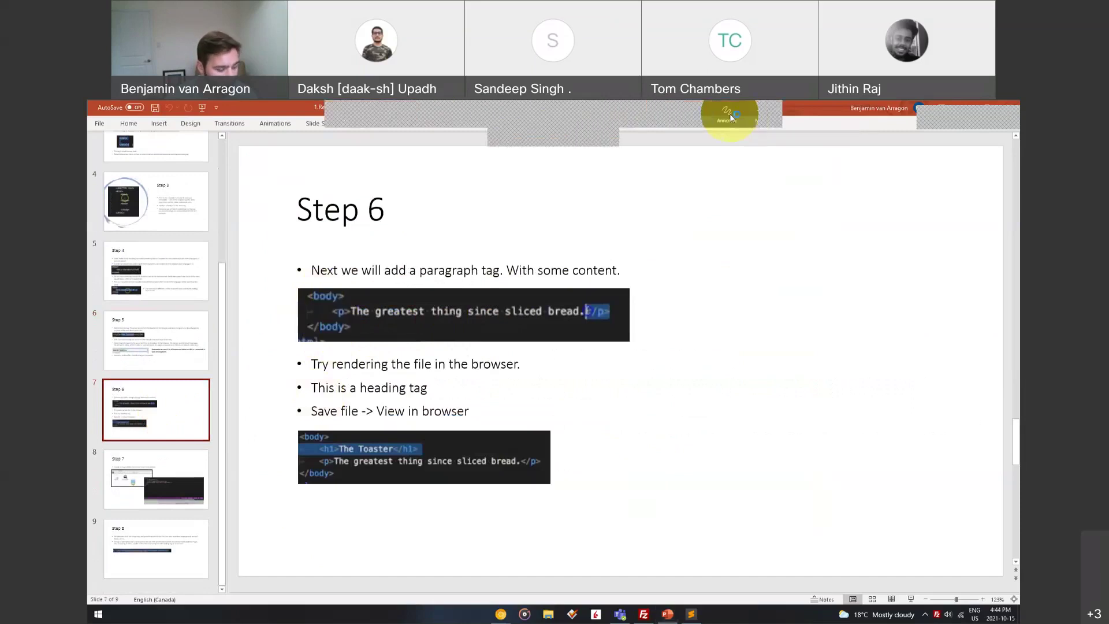
# Annotate in red ink: underline <p> and </p> in the code and handwrite <p> … </p>
pyautogui.click(731, 118)
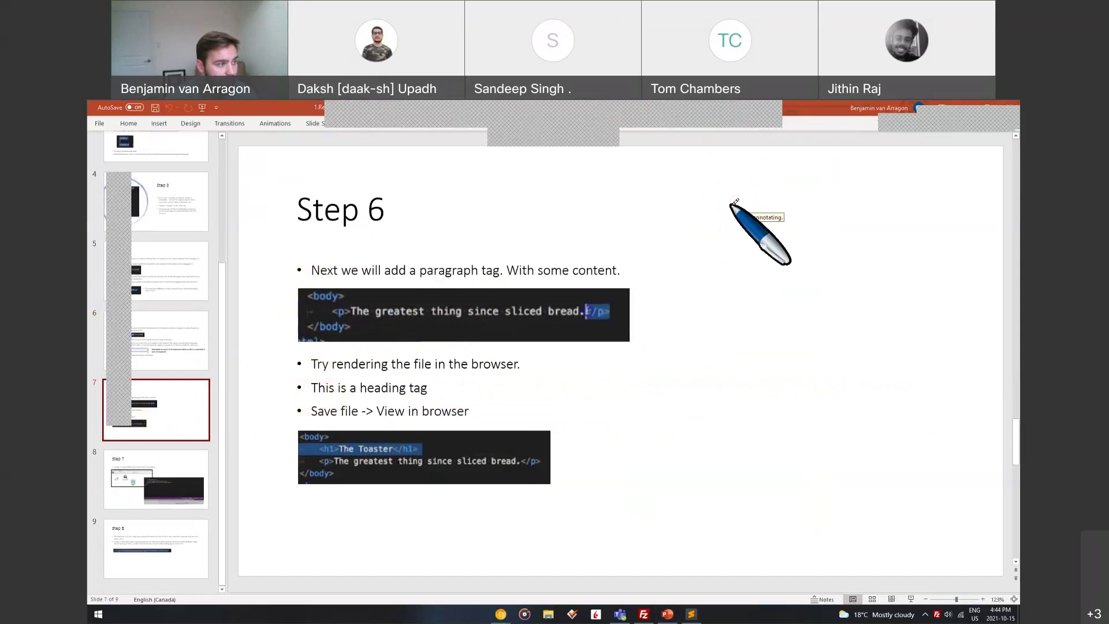
pyautogui.moveTo(331, 321); pyautogui.dragTo(354, 322)
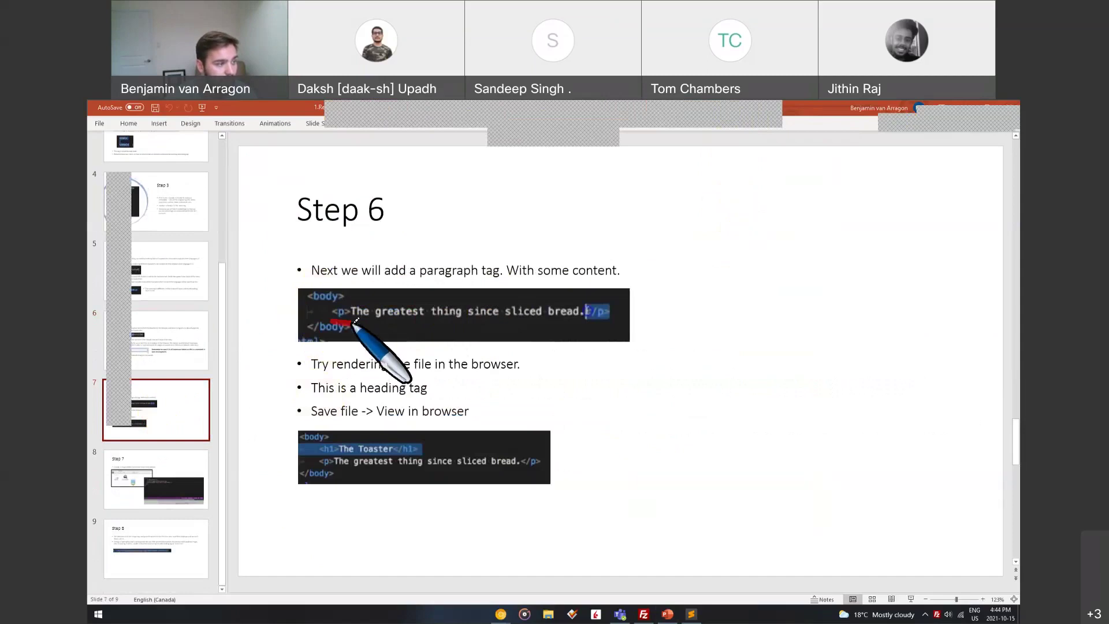
pyautogui.moveTo(582, 324); pyautogui.dragTo(614, 325)
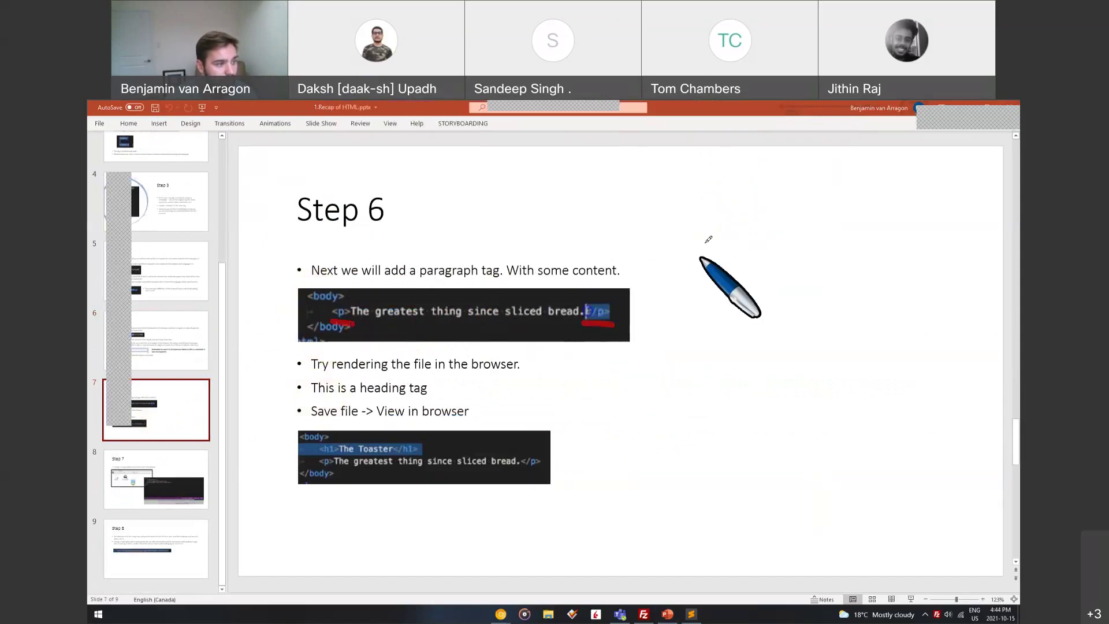
pyautogui.moveTo(699, 172)
pyautogui.mouseDown()
pyautogui.moveTo(686, 204)
pyautogui.moveTo(728, 240)
pyautogui.mouseUp()
pyautogui.moveTo(726, 184)
pyautogui.mouseDown()
pyautogui.moveTo(753, 184)
pyautogui.moveTo(729, 200)
pyautogui.mouseUp()
pyautogui.moveTo(776, 170)
pyautogui.mouseDown()
pyautogui.moveTo(788, 179)
pyautogui.moveTo(783, 194)
pyautogui.moveTo(911, 194)
pyautogui.mouseUp()
pyautogui.moveTo(816, 160); pyautogui.dragTo(822, 169)
pyautogui.moveTo(860, 166); pyautogui.dragTo(890, 168)
pyautogui.moveTo(910, 163); pyautogui.dragTo(954, 172)
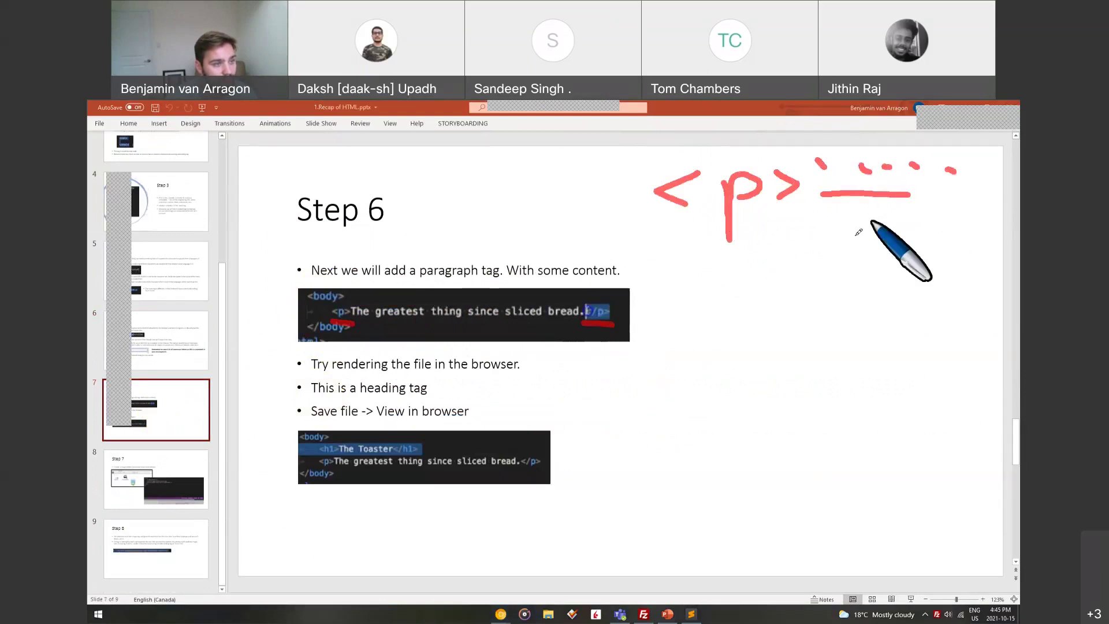
pyautogui.moveTo(801, 239); pyautogui.dragTo(799, 269)
pyautogui.moveTo(848, 225)
pyautogui.mouseDown()
pyautogui.moveTo(817, 269)
pyautogui.moveTo(856, 290)
pyautogui.moveTo(856, 277)
pyautogui.mouseUp()
pyautogui.moveTo(893, 236); pyautogui.dragTo(893, 271)
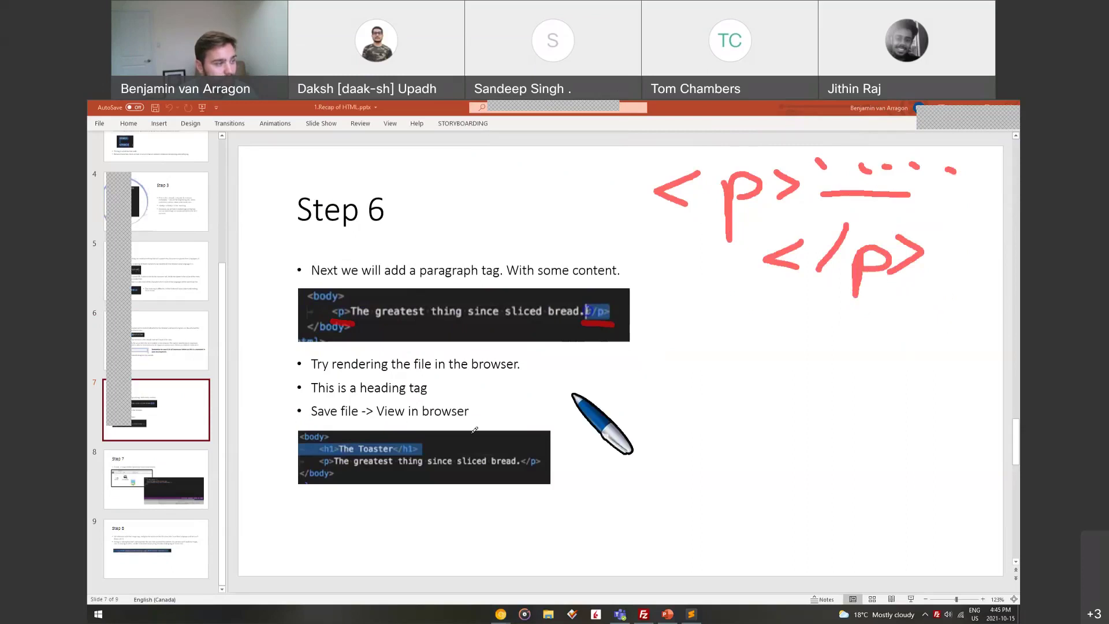
# Handwrite the <h1>, <h2> and <h6> heading tags in ink, then clear all the ink
pyautogui.moveTo(661, 430); pyautogui.dragTo(659, 472)
pyautogui.moveTo(694, 390)
pyautogui.mouseDown()
pyautogui.moveTo(702, 456)
pyautogui.moveTo(725, 456)
pyautogui.mouseUp()
pyautogui.moveTo(740, 402); pyautogui.dragTo(747, 465)
pyautogui.moveTo(778, 424); pyautogui.dragTo(775, 457)
pyautogui.moveTo(657, 505); pyautogui.dragTo(657, 544)
pyautogui.moveTo(700, 482); pyautogui.dragTo(720, 536)
pyautogui.moveTo(744, 499)
pyautogui.mouseDown()
pyautogui.moveTo(747, 532)
pyautogui.moveTo(794, 536)
pyautogui.mouseUp()
pyautogui.moveTo(892, 424); pyautogui.dragTo(908, 456)
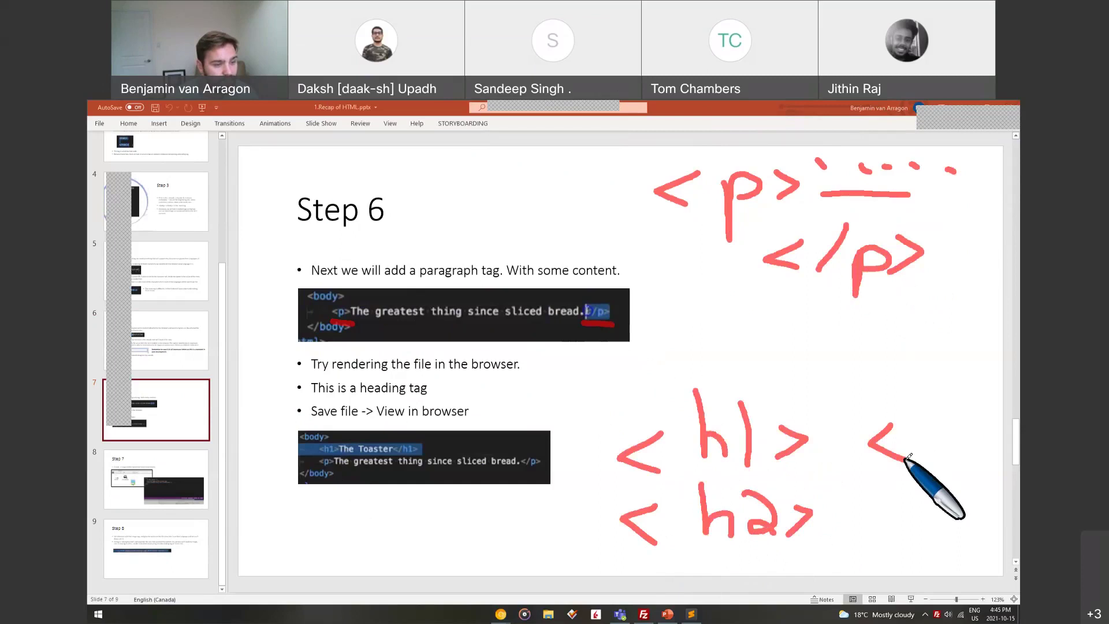
pyautogui.moveTo(919, 398); pyautogui.dragTo(923, 462)
pyautogui.moveTo(922, 442); pyautogui.dragTo(950, 461)
pyautogui.moveTo(976, 412)
pyautogui.mouseDown()
pyautogui.moveTo(982, 442)
pyautogui.moveTo(1010, 439)
pyautogui.moveTo(988, 457)
pyautogui.mouseUp()
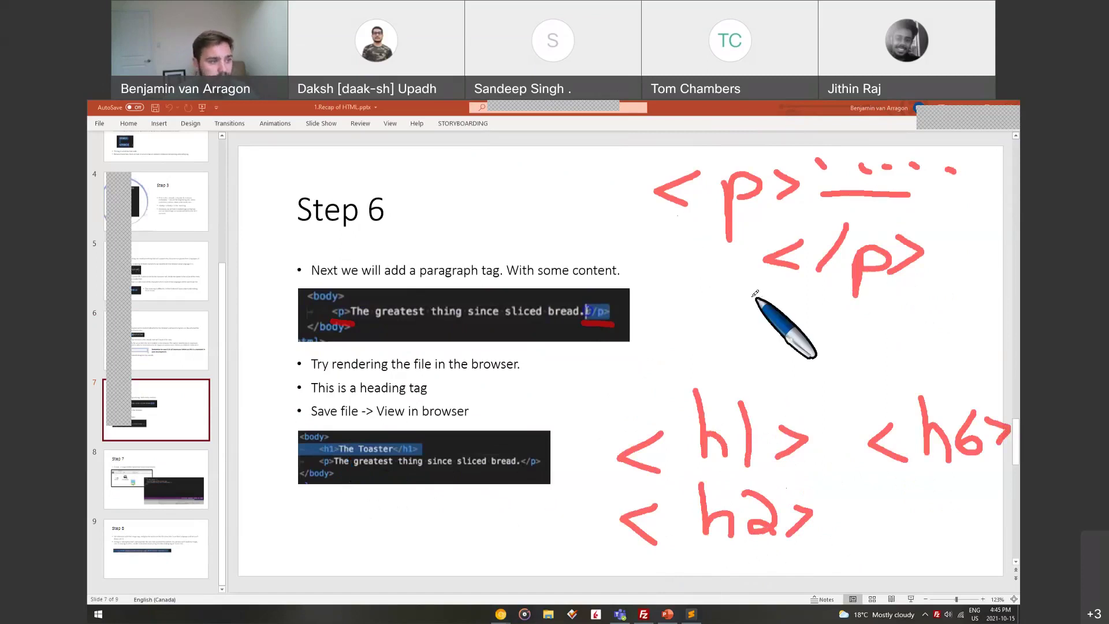
pyautogui.press('Escape')
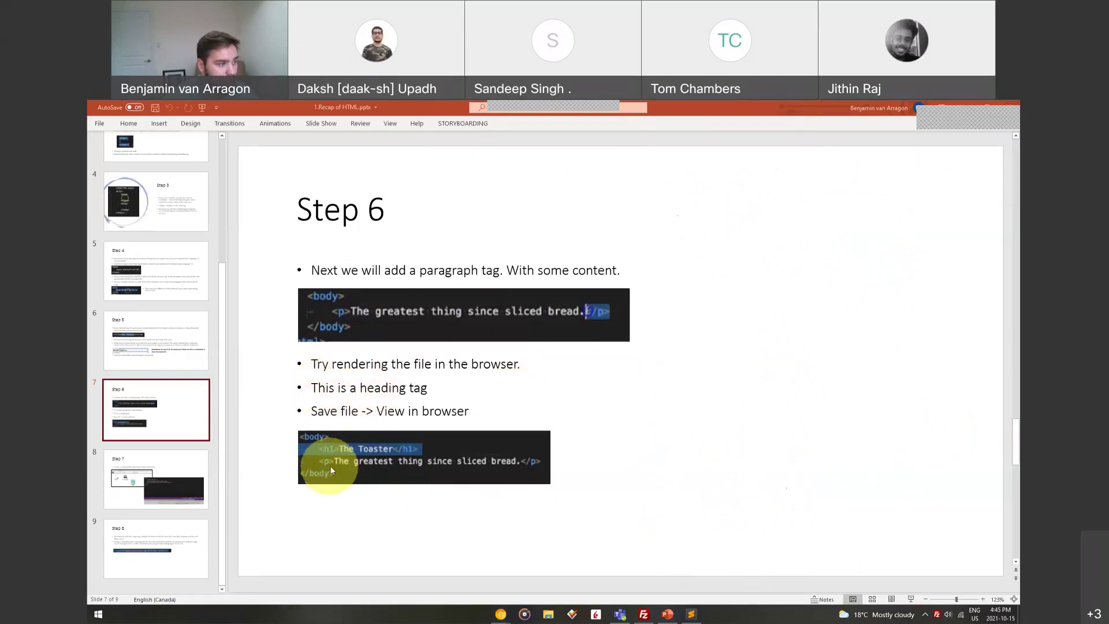
# Go to slide 8, Step 7, on creating a lowercase images folder
pyautogui.click(179, 468)
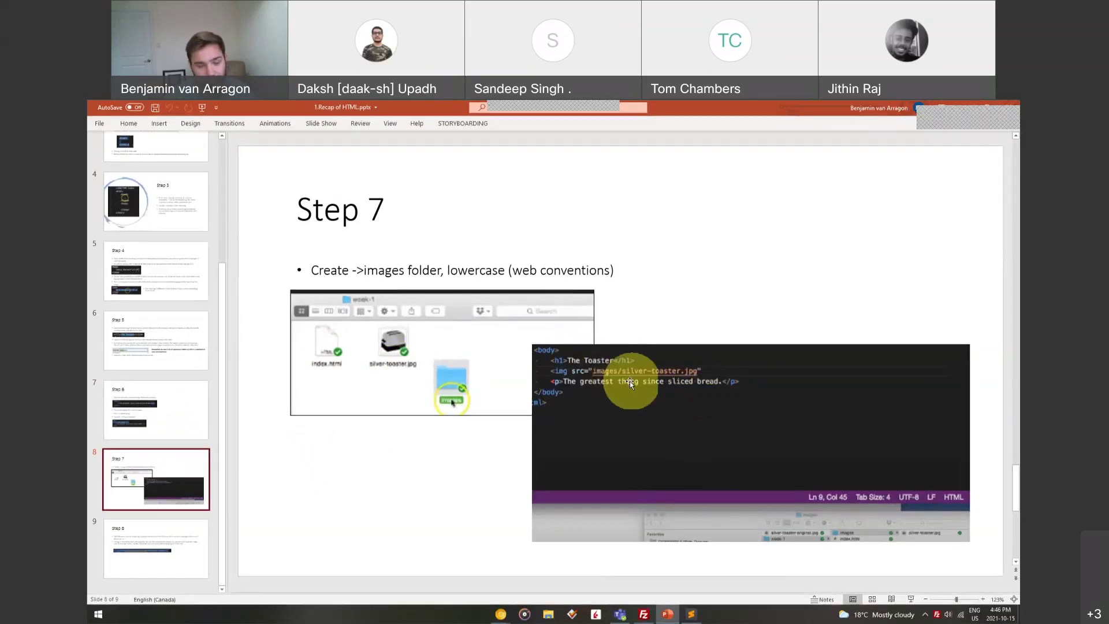
# On slide 9, Step 8, underline and circle alt="silver toaster" in ink, then clear it
pyautogui.click(157, 538)
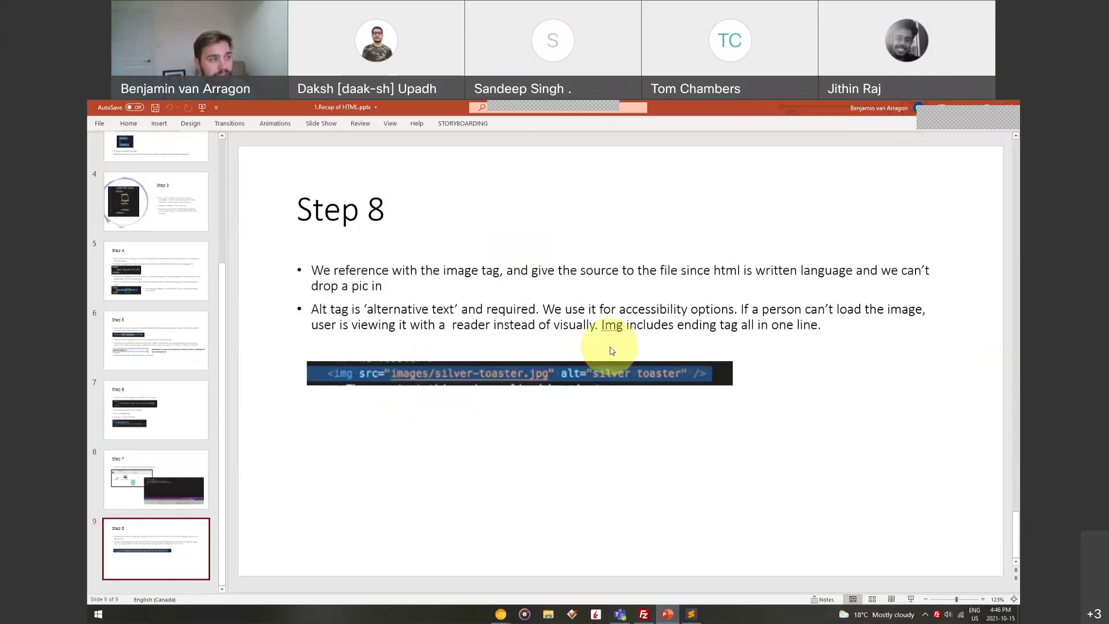
pyautogui.moveTo(726, 116)
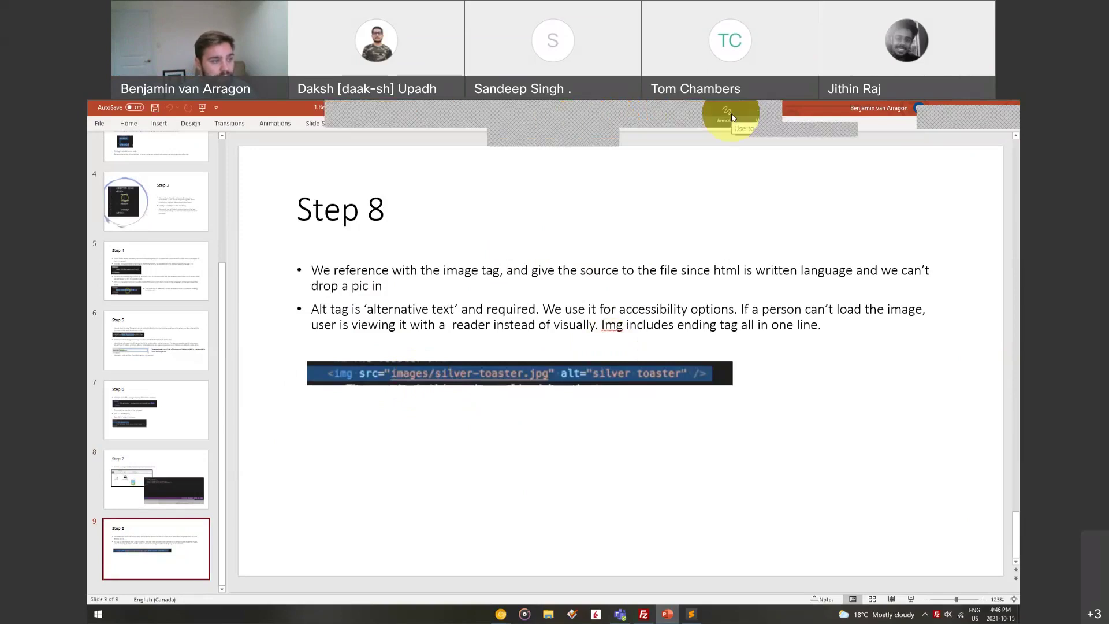
pyautogui.click(731, 117)
pyautogui.moveTo(560, 390); pyautogui.dragTo(656, 388)
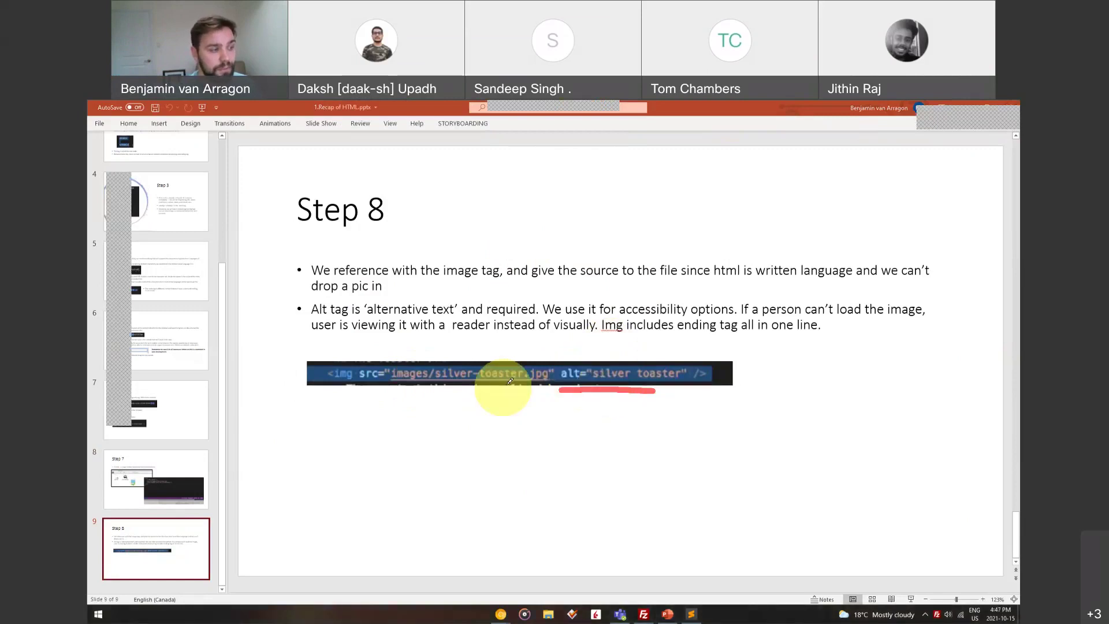
pyautogui.click(617, 354)
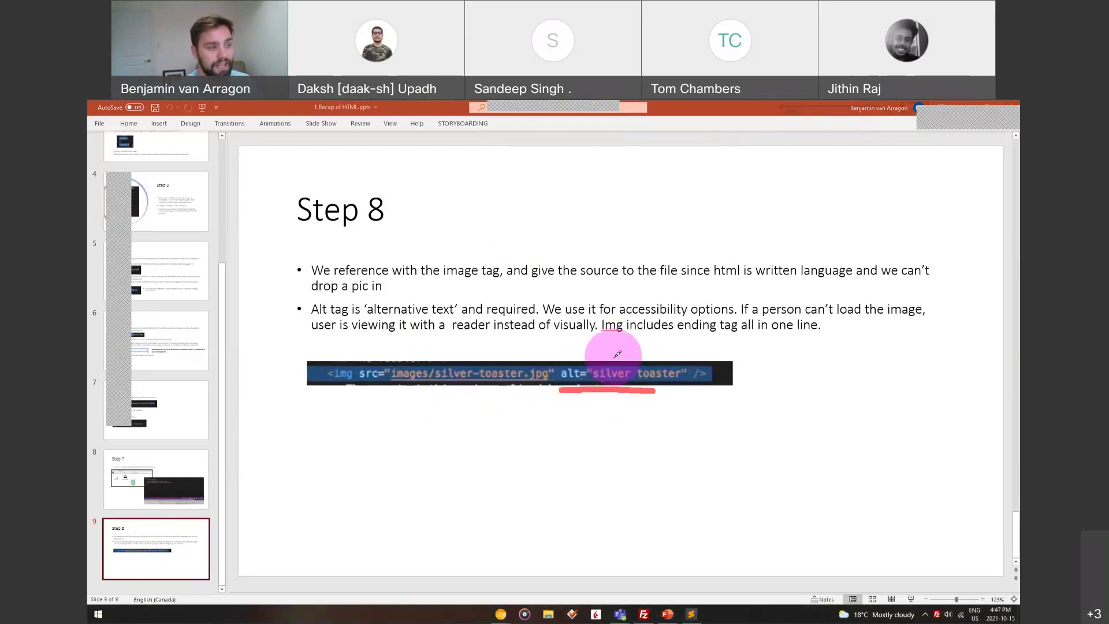
pyautogui.moveTo(617, 354); pyautogui.dragTo(564, 363)
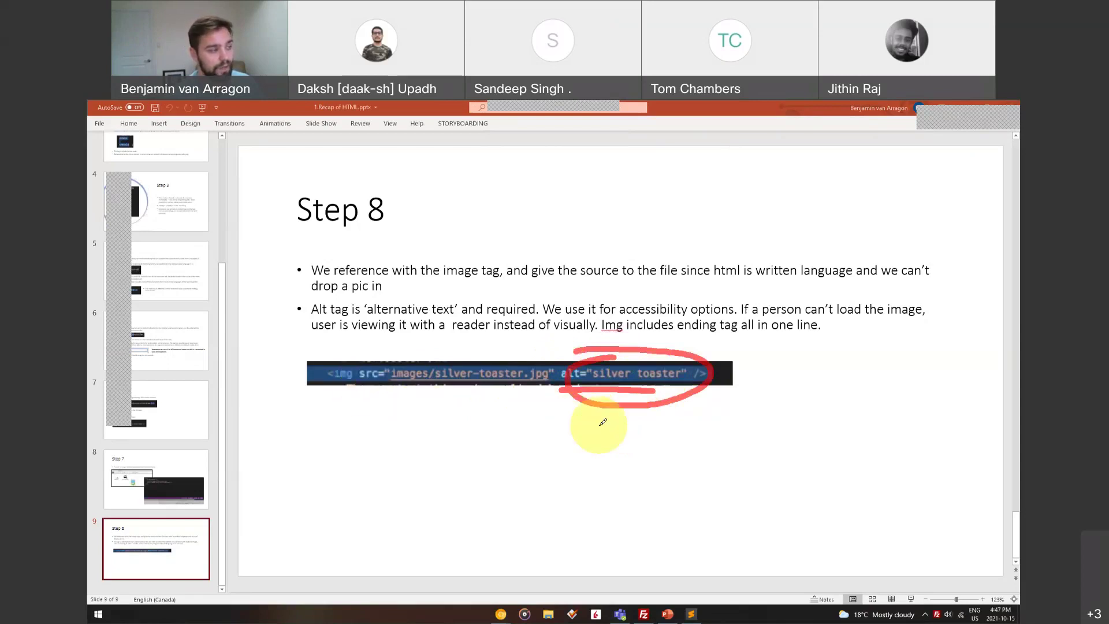
pyautogui.press('Escape')
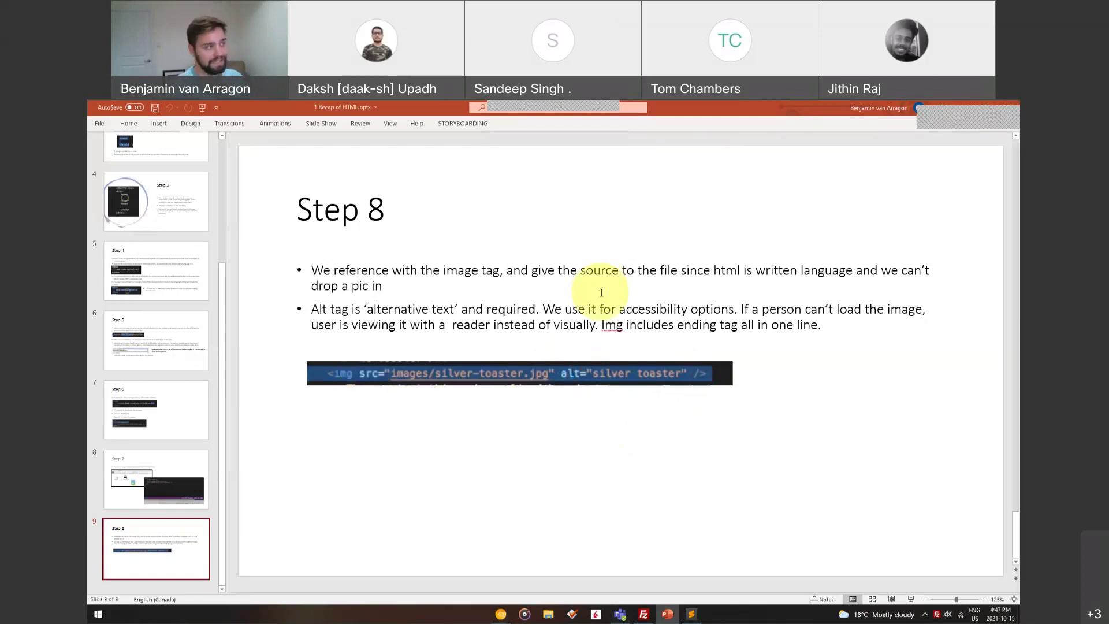